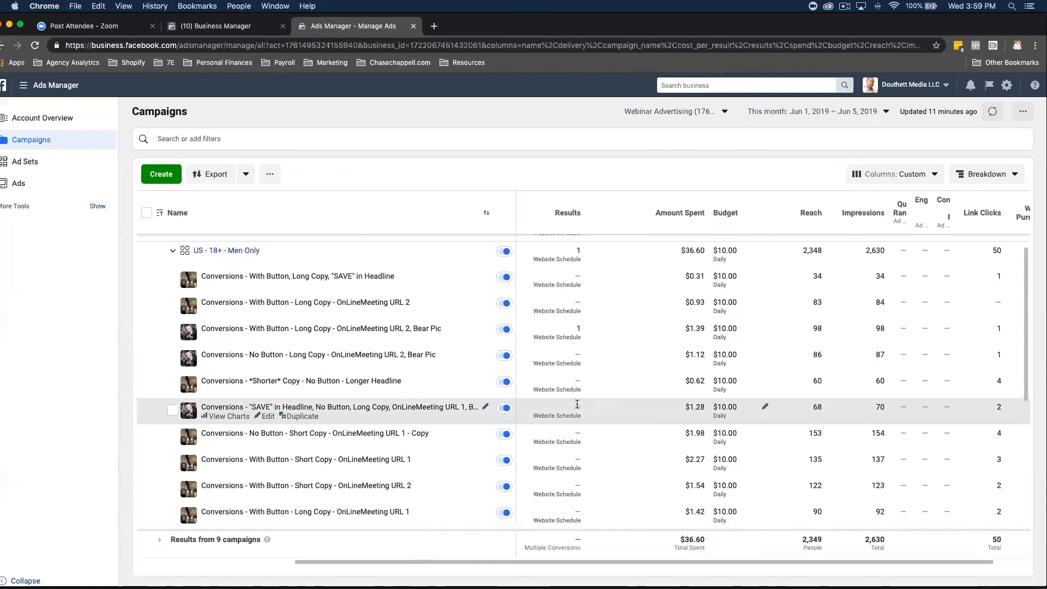
# Step: Examine the cost per result, results, spend, reach and link clicks of the ads in the US - 18+ - Men Only ad set
pyautogui.scroll(1, 575, 408)
pyautogui.hscroll(-2, 579, 406)
pyautogui.hscroll(-2, 581, 406)
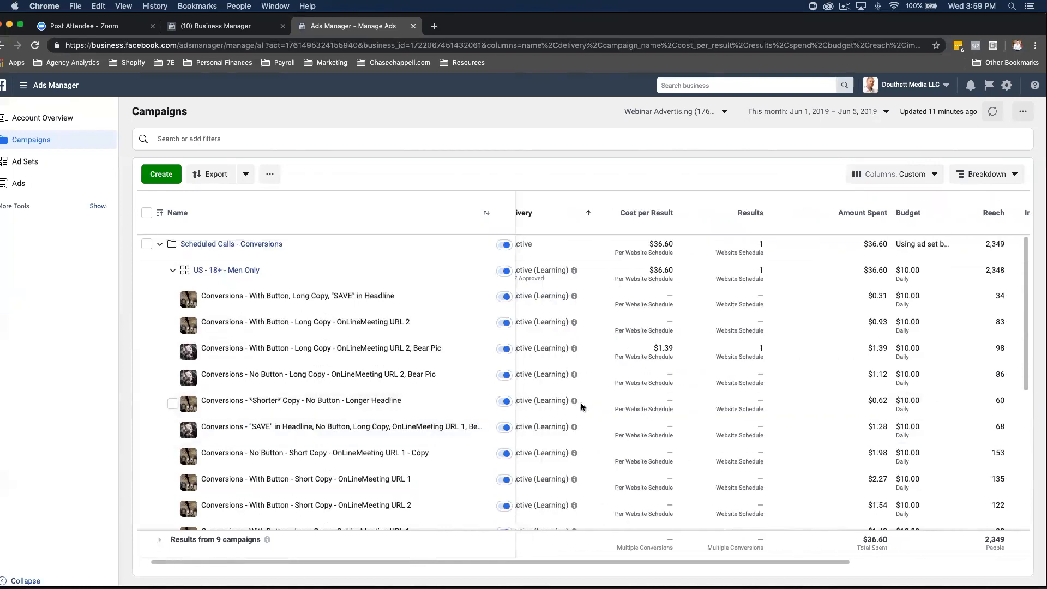
pyautogui.moveTo(575, 399)
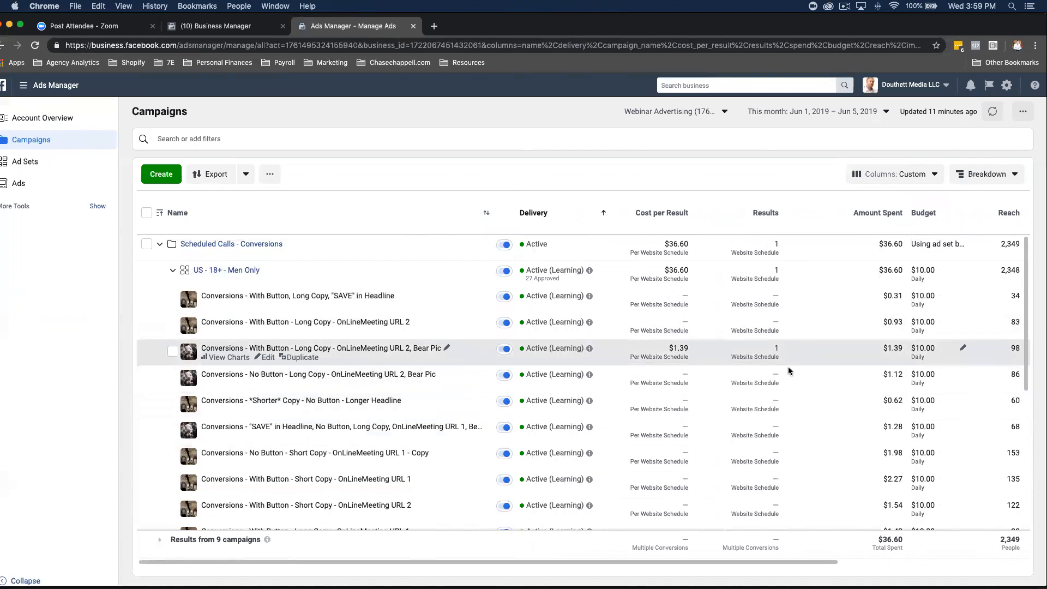
pyautogui.scroll(-2, 853, 360)
pyautogui.hscroll(1, 854, 376)
pyautogui.scroll(3, 854, 382)
pyautogui.hscroll(1, 854, 376)
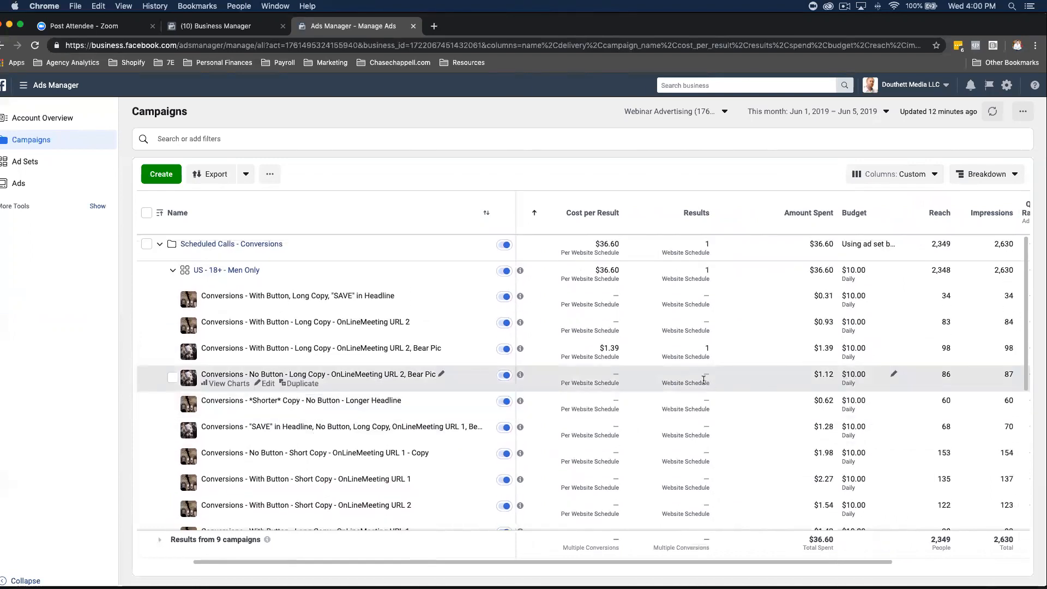
pyautogui.hscroll(-1, 702, 382)
pyautogui.hscroll(-2, 681, 369)
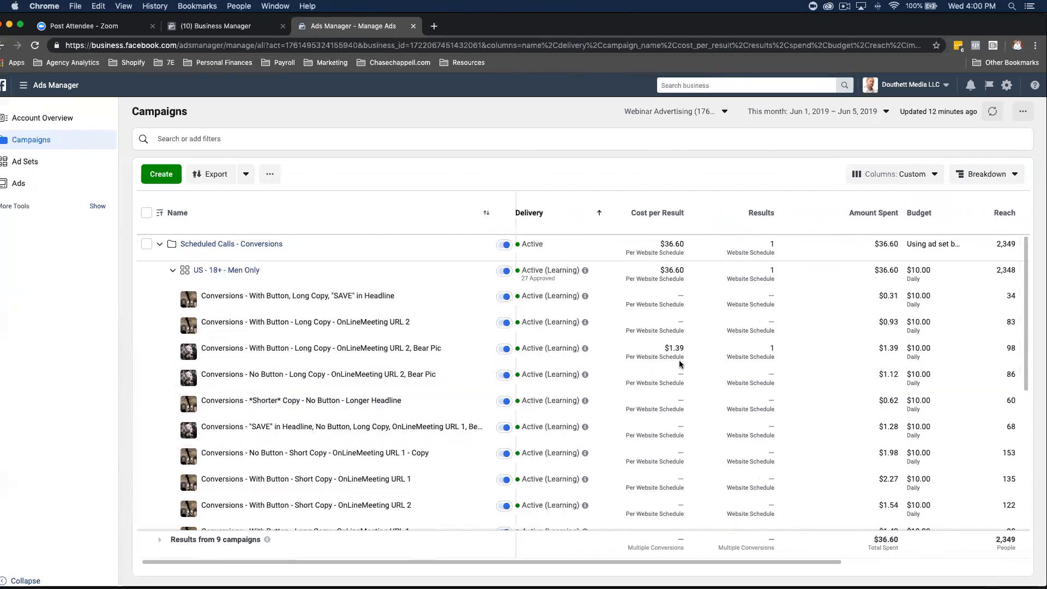
pyautogui.hscroll(10, 557, 350)
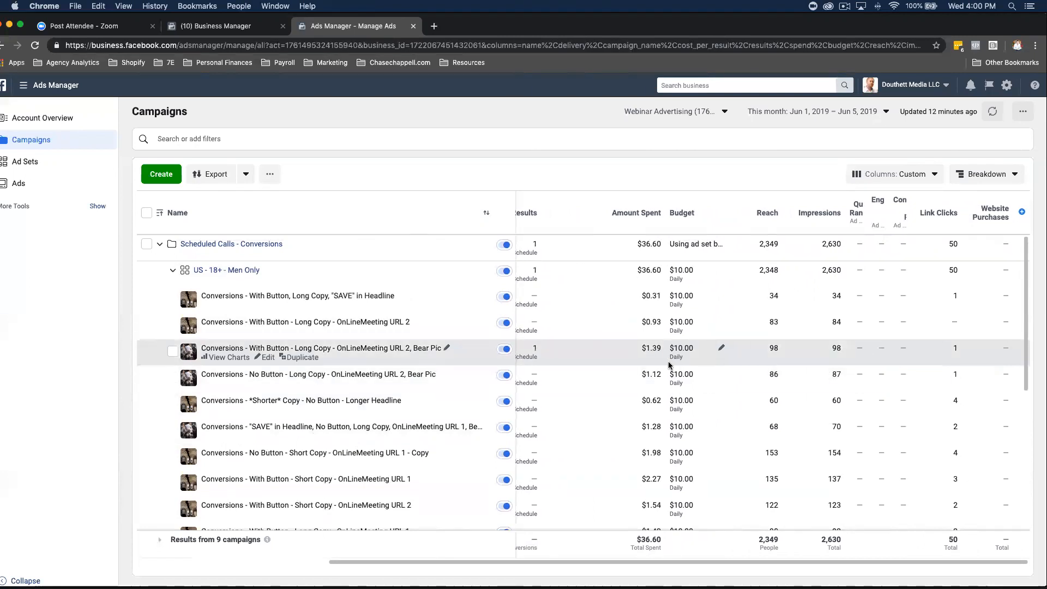
pyautogui.hscroll(-5, 610, 362)
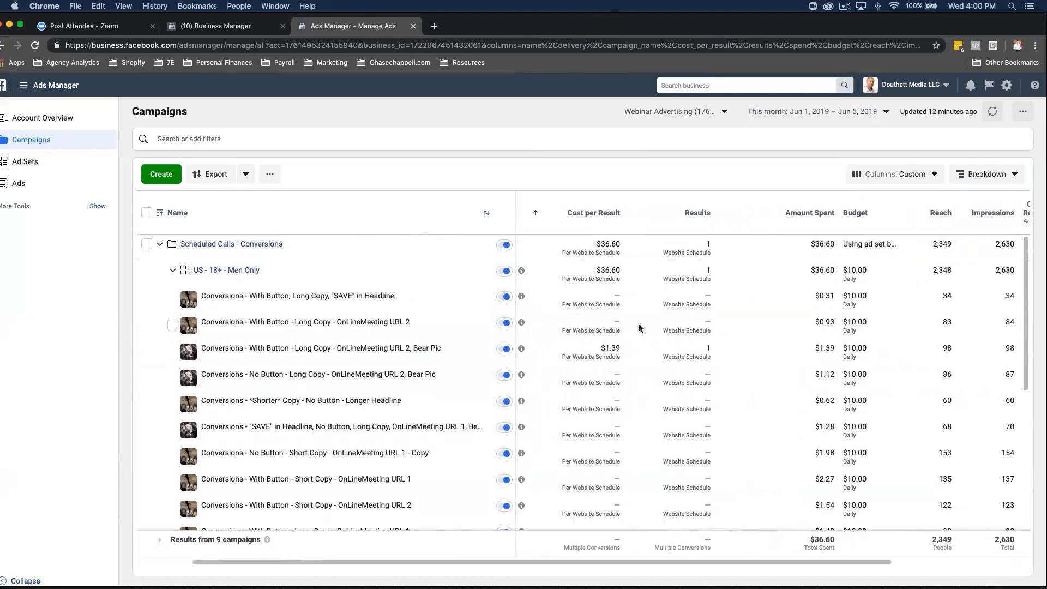
# Step: Check the learning phase progress of the "Conversions - With Button - Long Copy - OnLineMeeting URL 2" ad
pyautogui.hscroll(-2, 610, 328)
pyautogui.moveTo(590, 326)
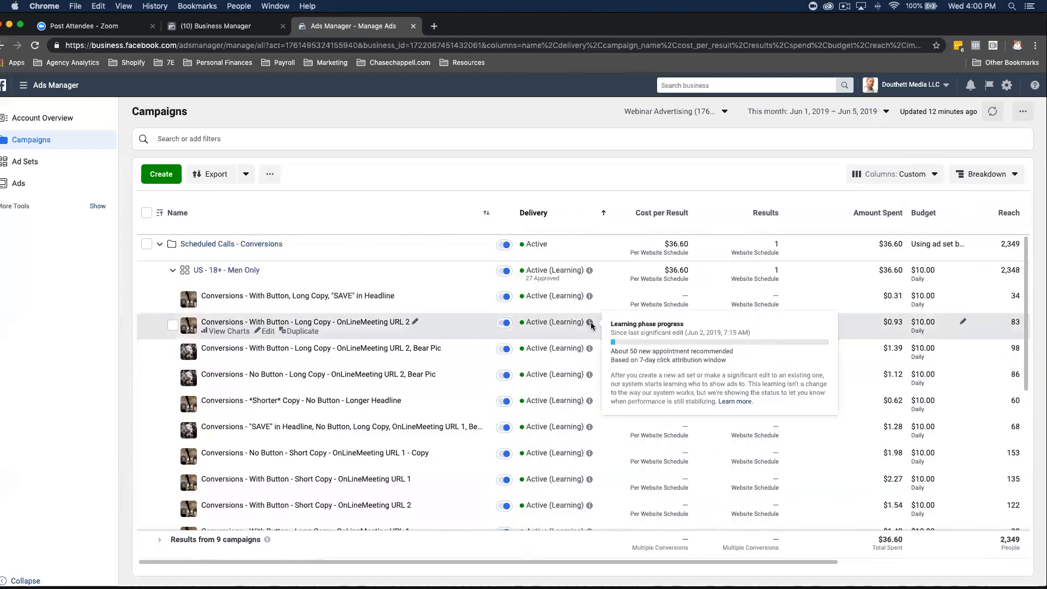
pyautogui.scroll(-5, 382, 377)
pyautogui.scroll(5, 220, 417)
pyautogui.scroll(-3, 220, 417)
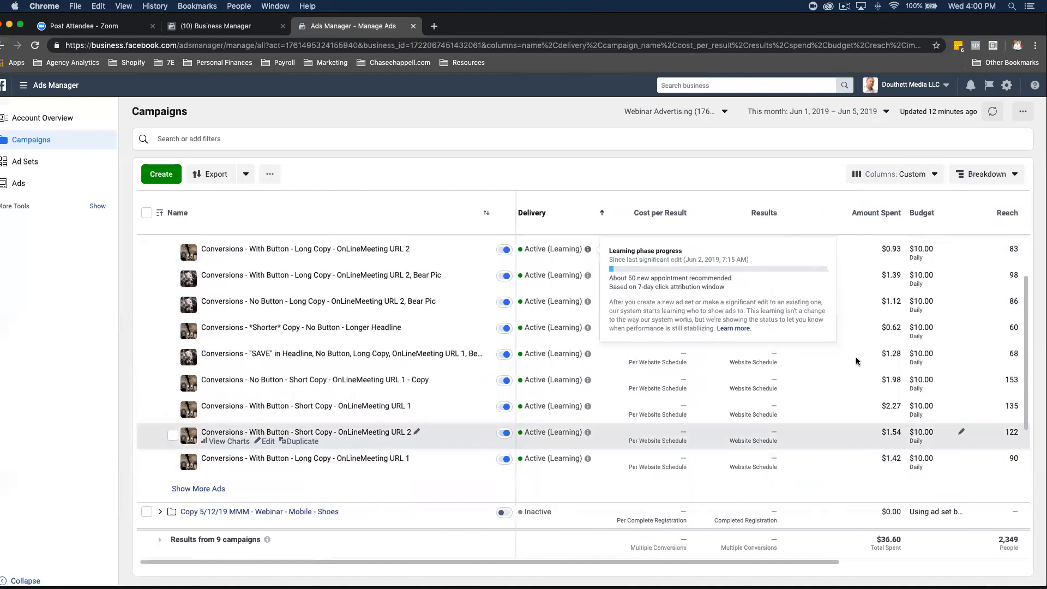
pyautogui.scroll(2, 545, 311)
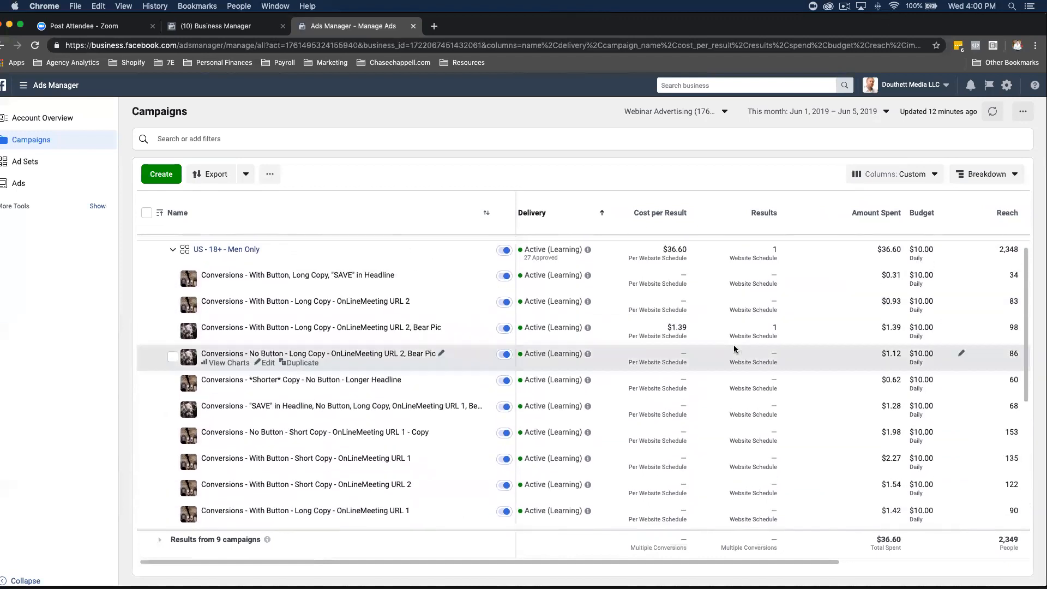
pyautogui.scroll(1, 728, 343)
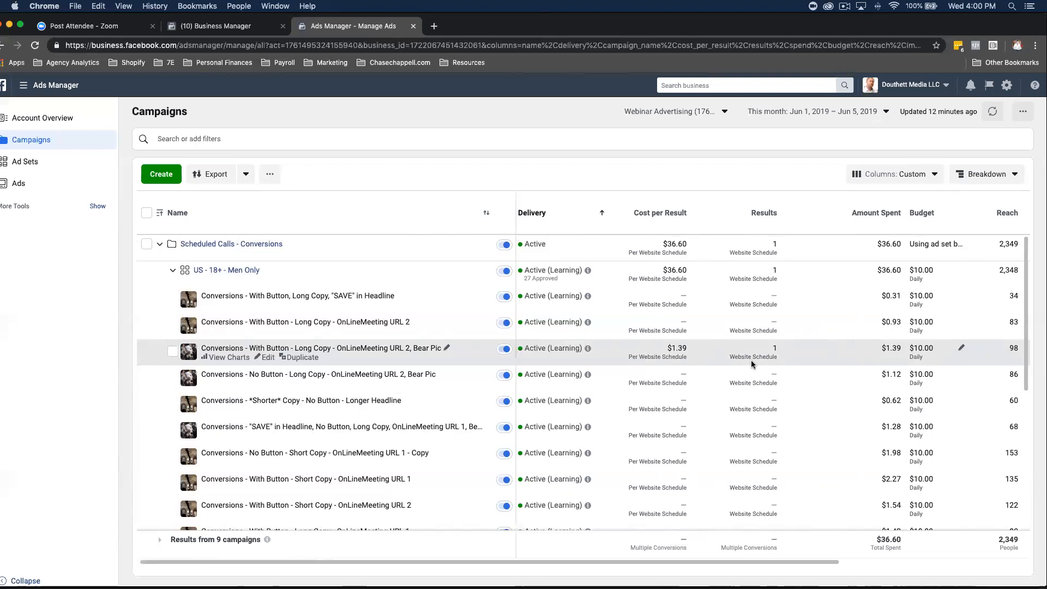
# Step: Compare the delivery status and cost per result of the Bear Pic ads with the other ads in the Scheduled Calls - Conversions campaign
pyautogui.hscroll(1, 771, 351)
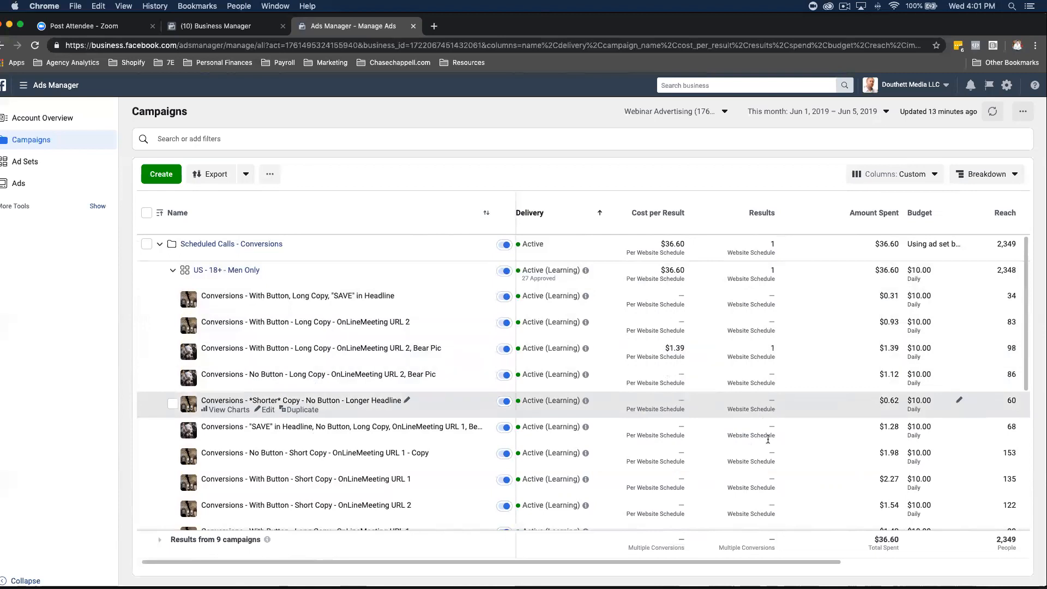
pyautogui.scroll(-3, 763, 491)
pyautogui.scroll(3, 785, 371)
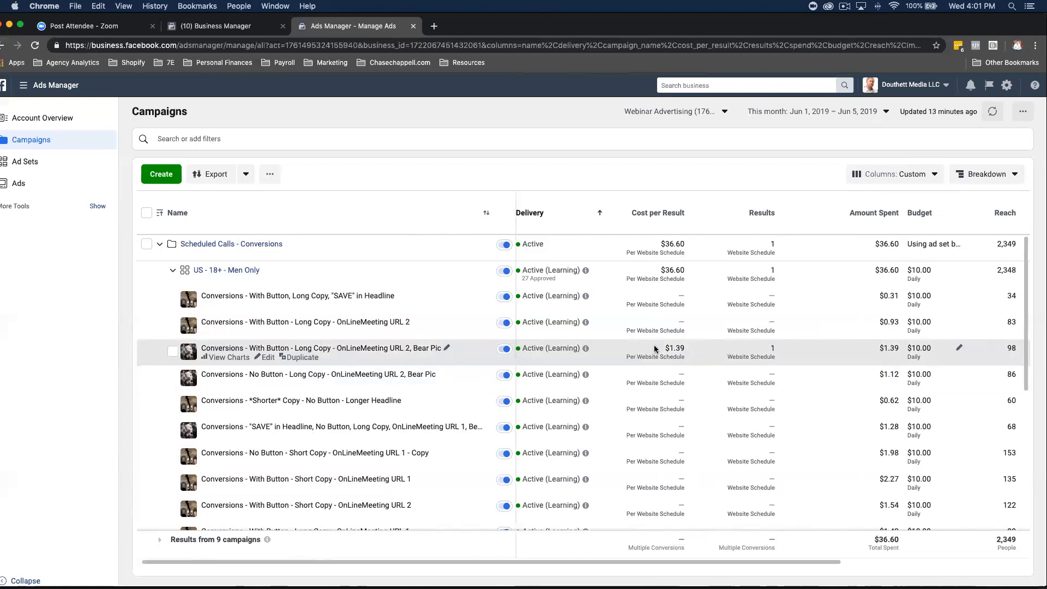
pyautogui.hscroll(2, 655, 370)
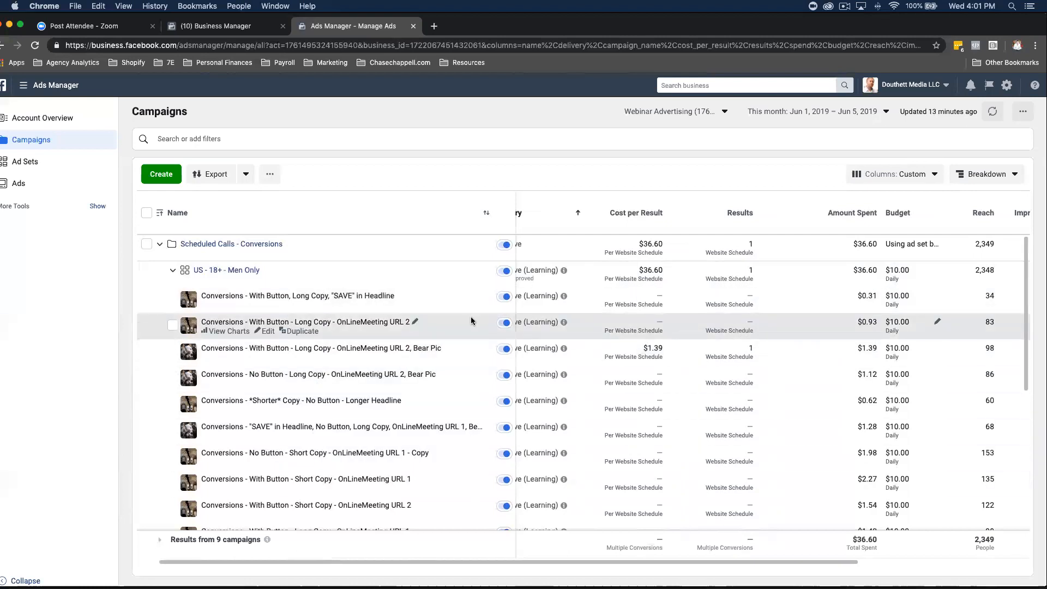
pyautogui.moveTo(564, 352)
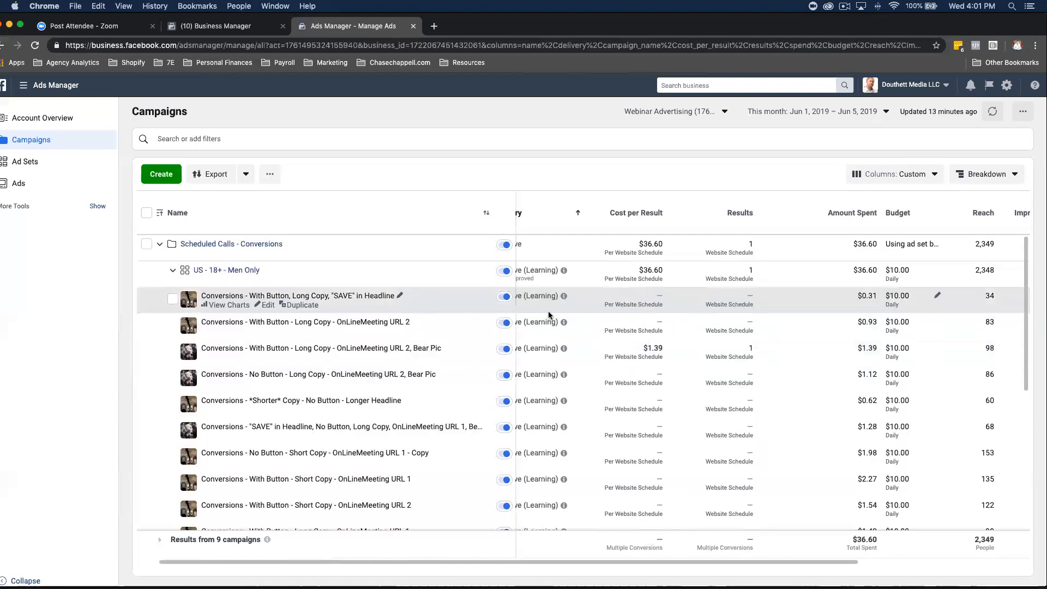
pyautogui.hscroll(-2, 527, 329)
pyautogui.scroll(-1, 526, 328)
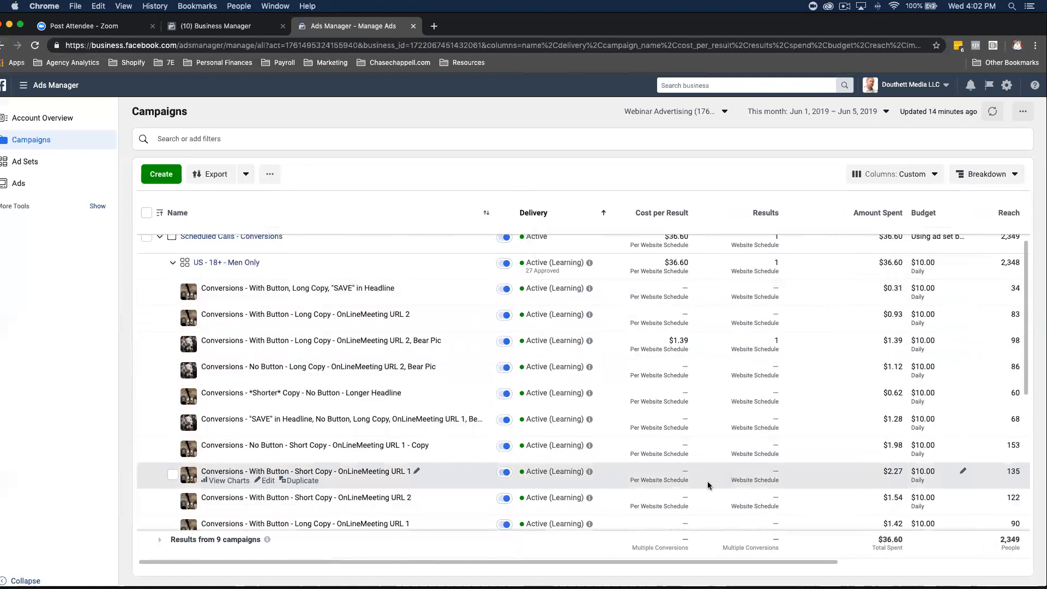
pyautogui.scroll(-1, 708, 486)
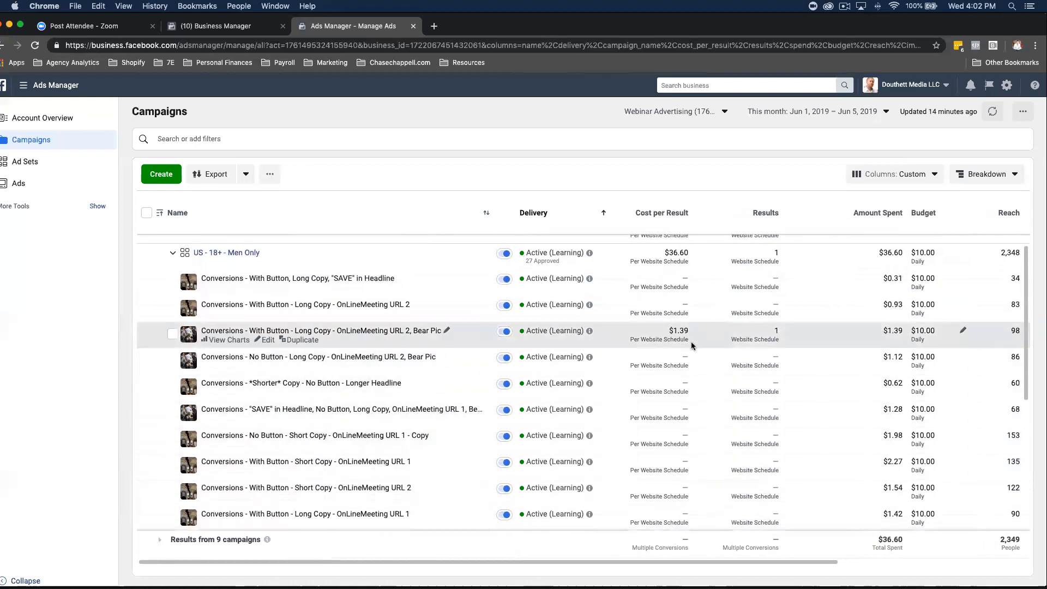
pyautogui.scroll(1, 704, 484)
pyautogui.scroll(1, 704, 484)
pyautogui.hscroll(3, 704, 484)
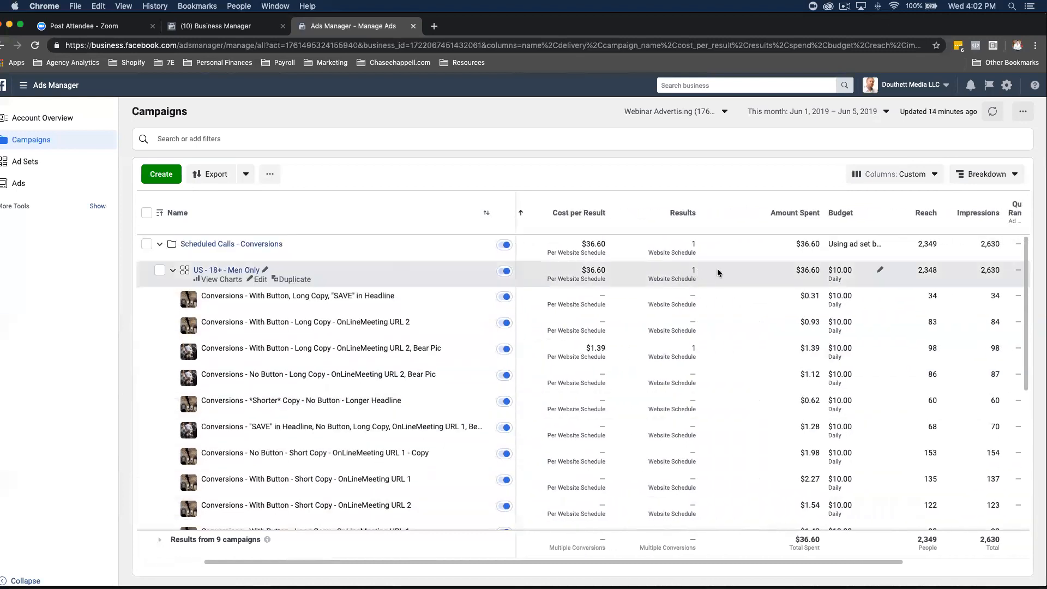
# Step: Show more ads from the US - 18+ - Men Only ad set and switch to that filtered ad set's view at ad set level
pyautogui.scroll(-5, 707, 442)
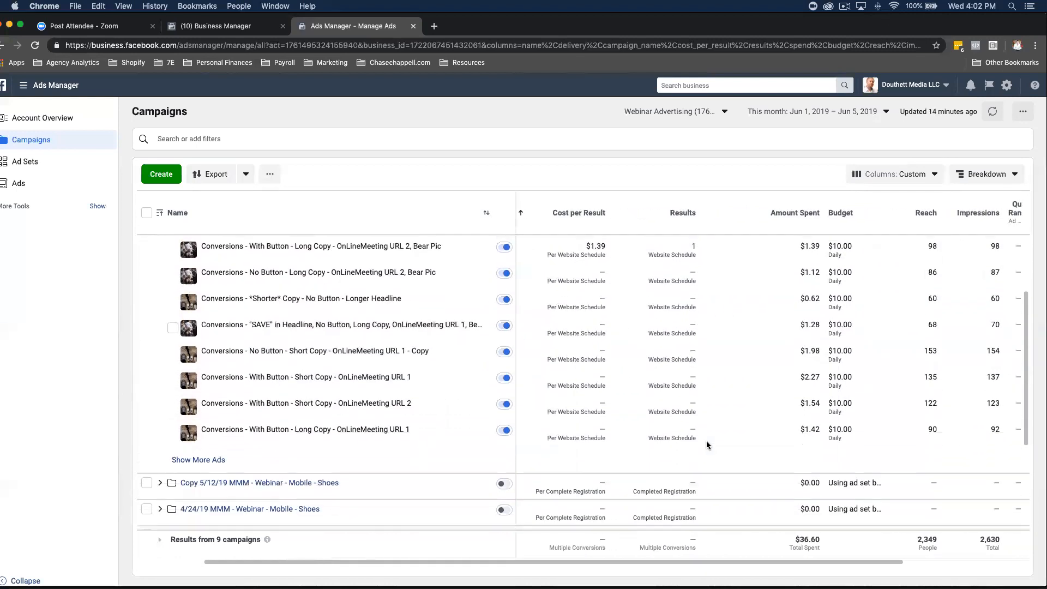
pyautogui.click(191, 414)
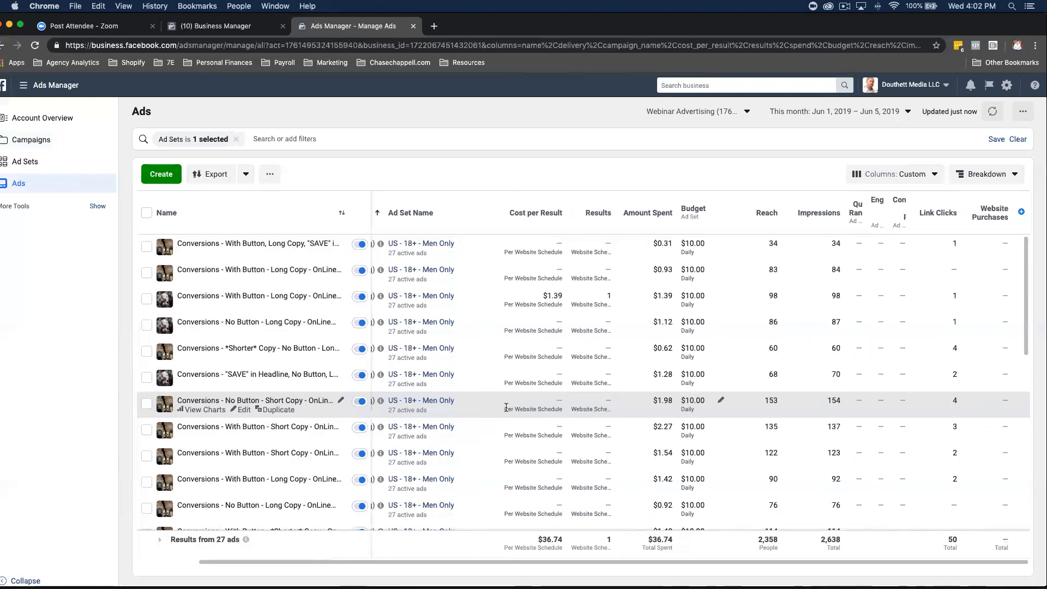
pyautogui.hscroll(-3, 473, 428)
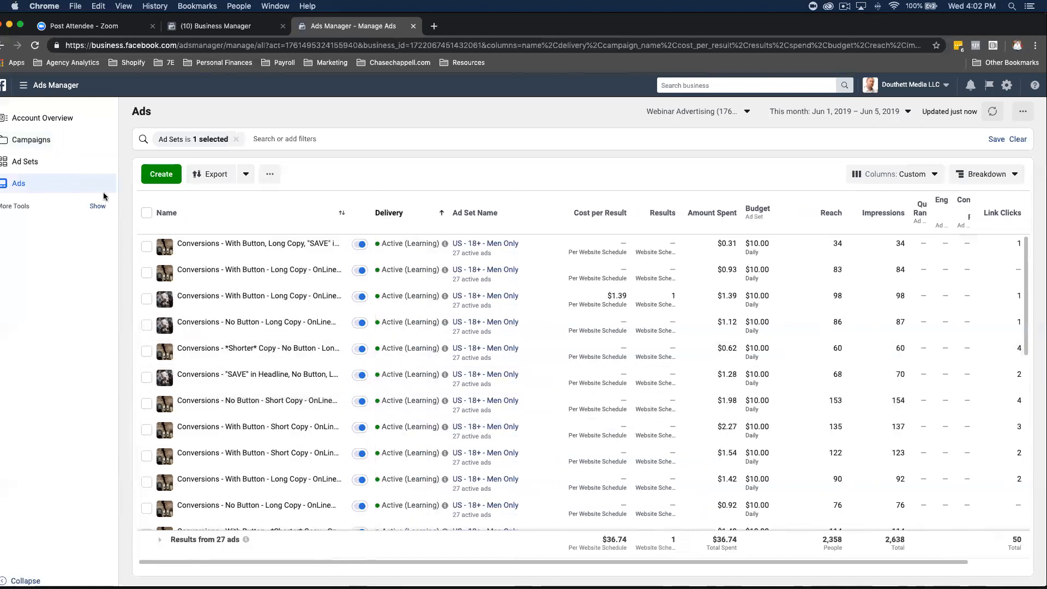
pyautogui.click(33, 161)
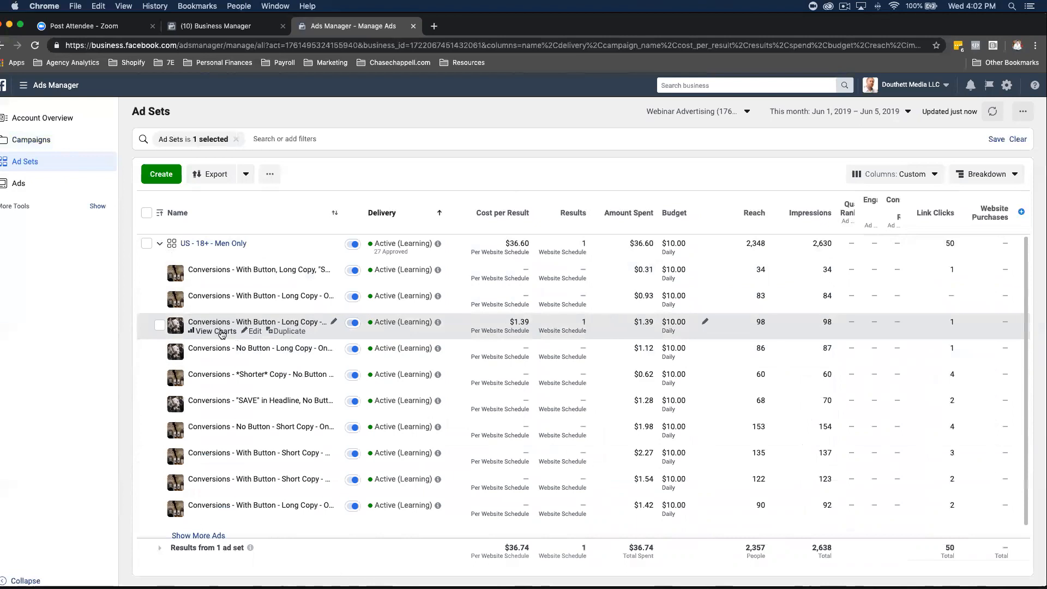
# Step: View the charts and ad preview of "Conversions - With Button - Long Copy - OnLineMeeting URL 2, Bear Pic" and close them
pyautogui.click(216, 331)
pyautogui.scroll(-5, 728, 406)
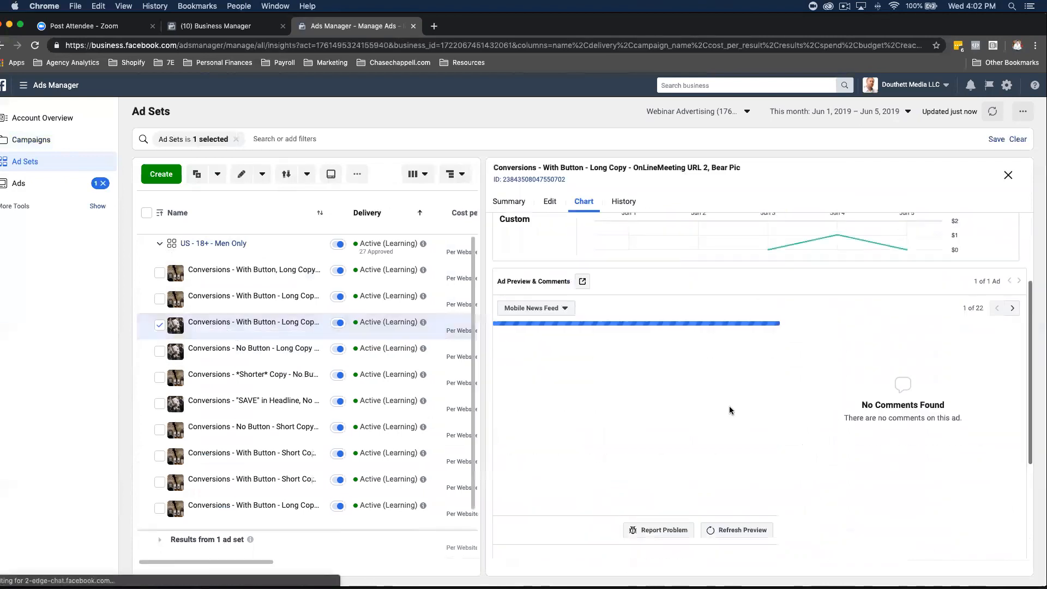
pyautogui.scroll(5, 580, 504)
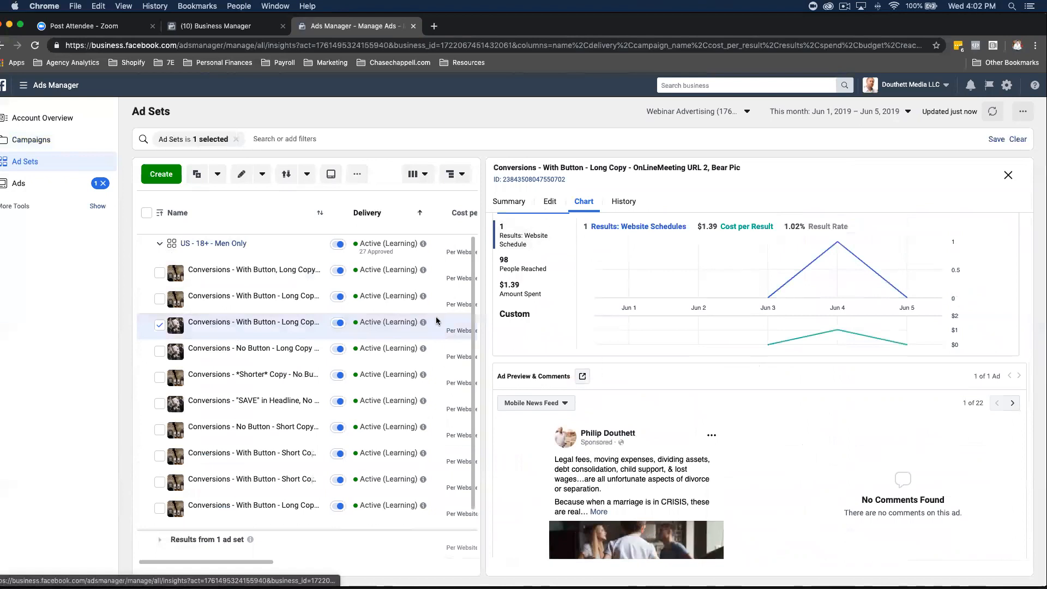
pyautogui.click(1008, 176)
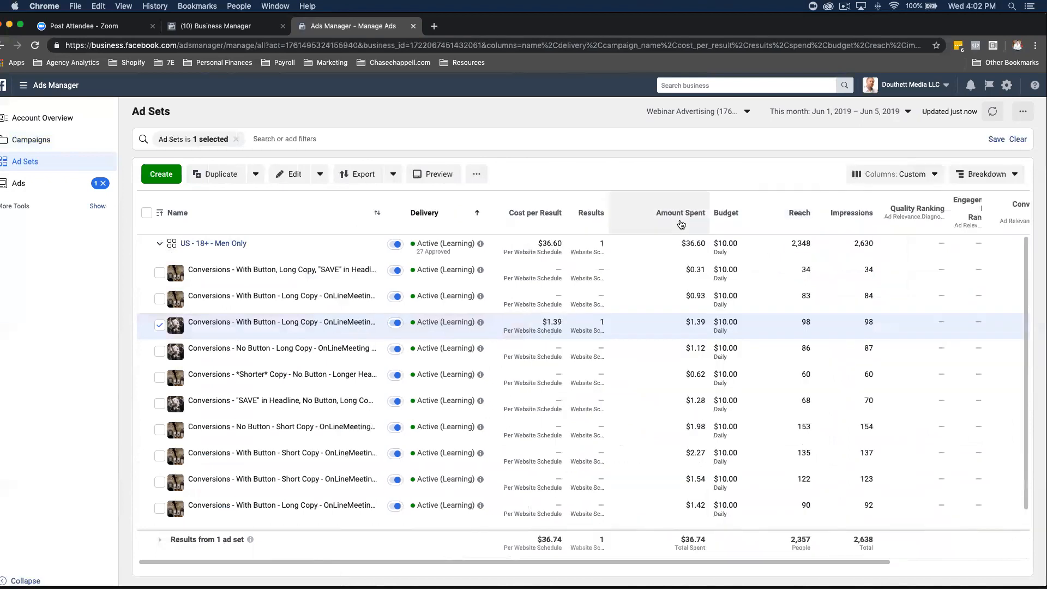
# Step: Switch the columns to Engagement and check the preview of "Conversions - No Button - Long Copy - OnLineMeeting URL 2, Bear Pic"
pyautogui.click(878, 174)
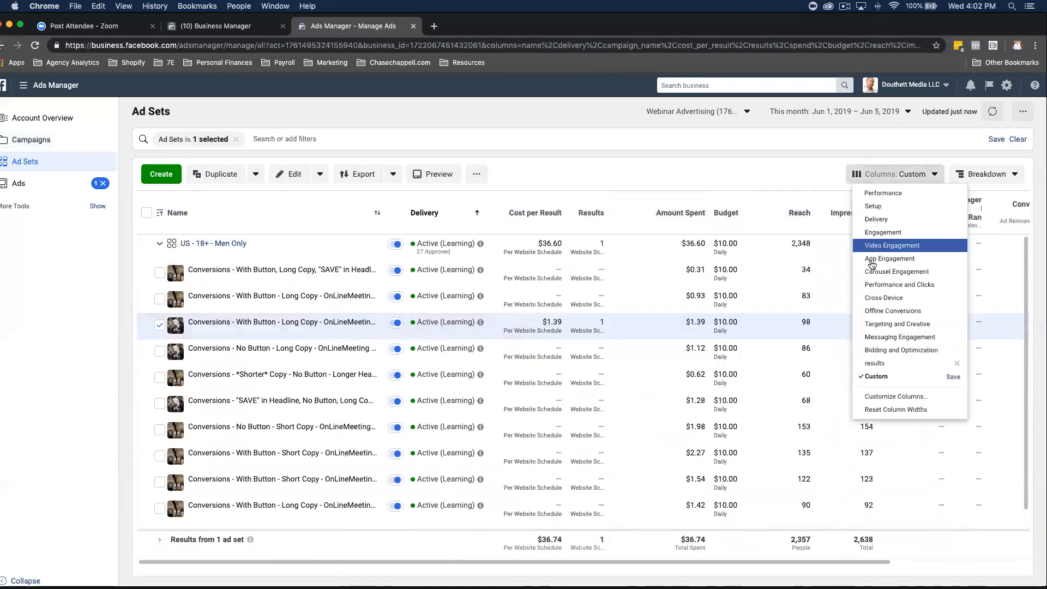
pyautogui.click(892, 233)
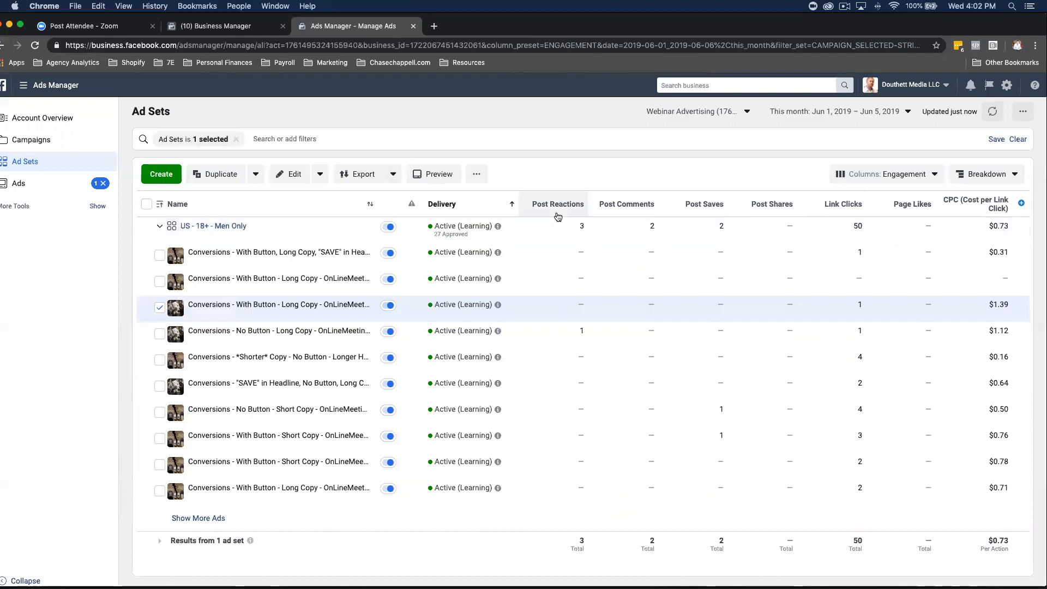
pyautogui.click(577, 330)
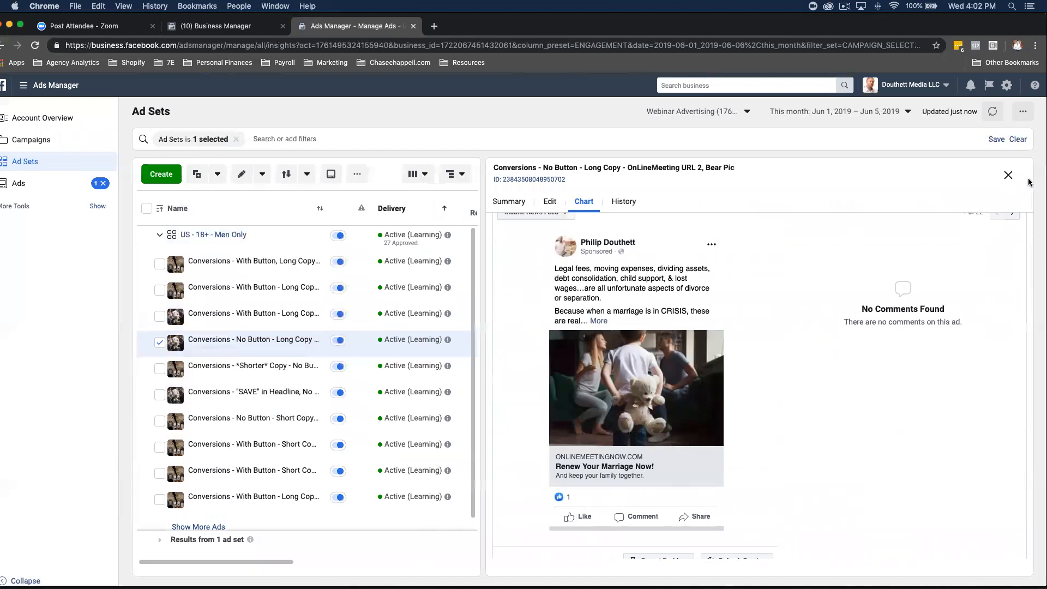
pyautogui.click(1006, 175)
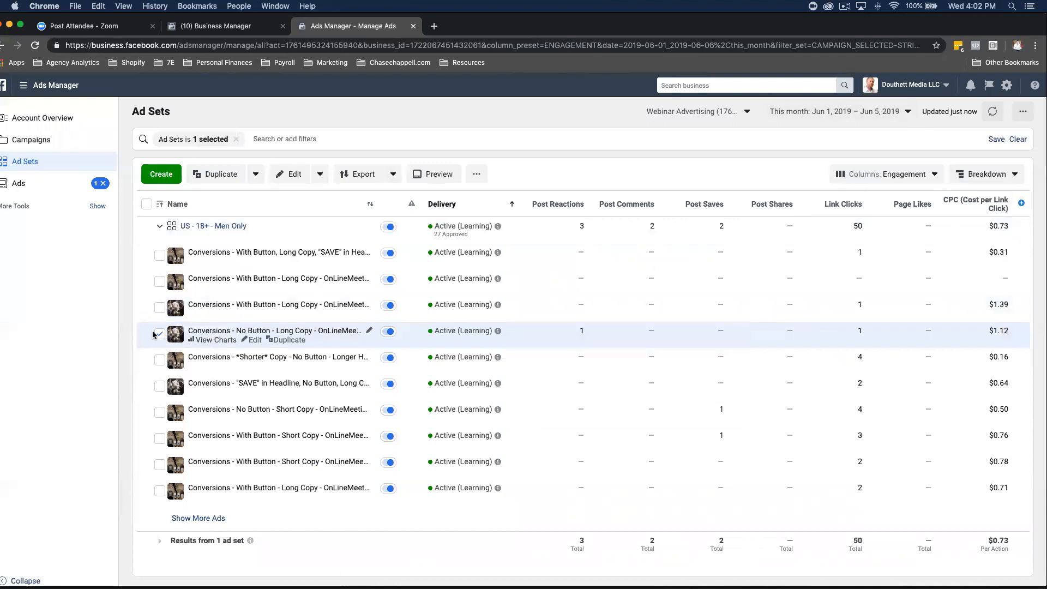
# Step: Sort the ads by post comments and read the comments on the *Control #2 (Bear Pic)* ad, leaving it deselected
pyautogui.click(645, 213)
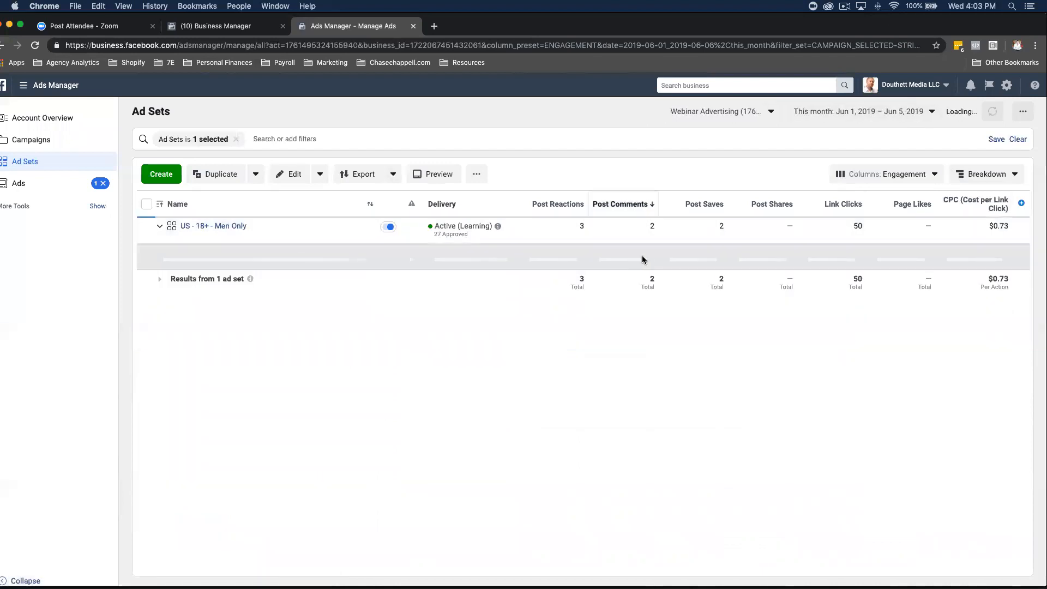
pyautogui.click(216, 262)
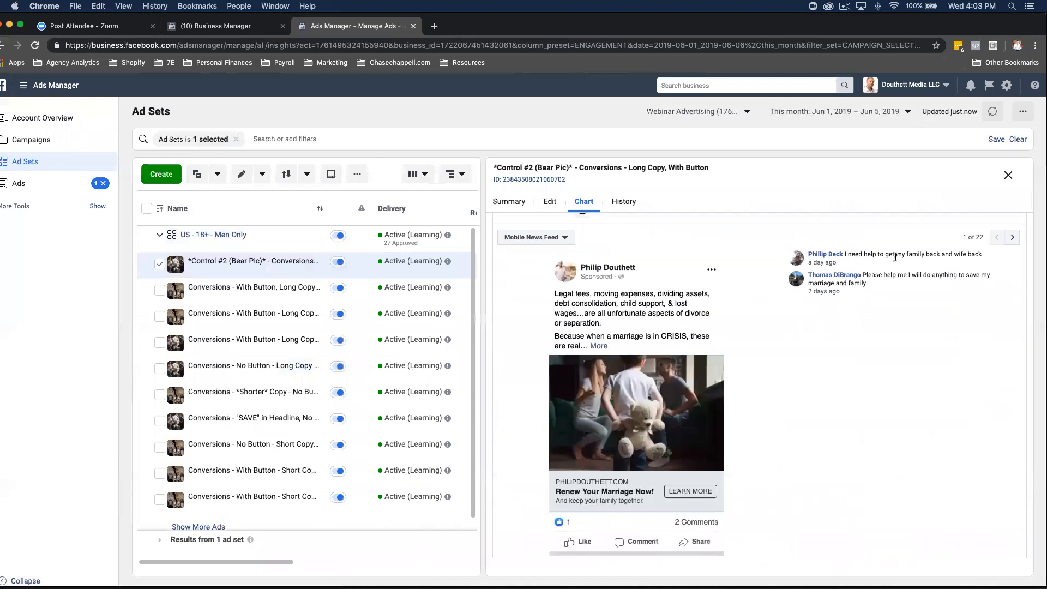
pyautogui.scroll(-2, 803, 390)
pyautogui.scroll(2, 905, 266)
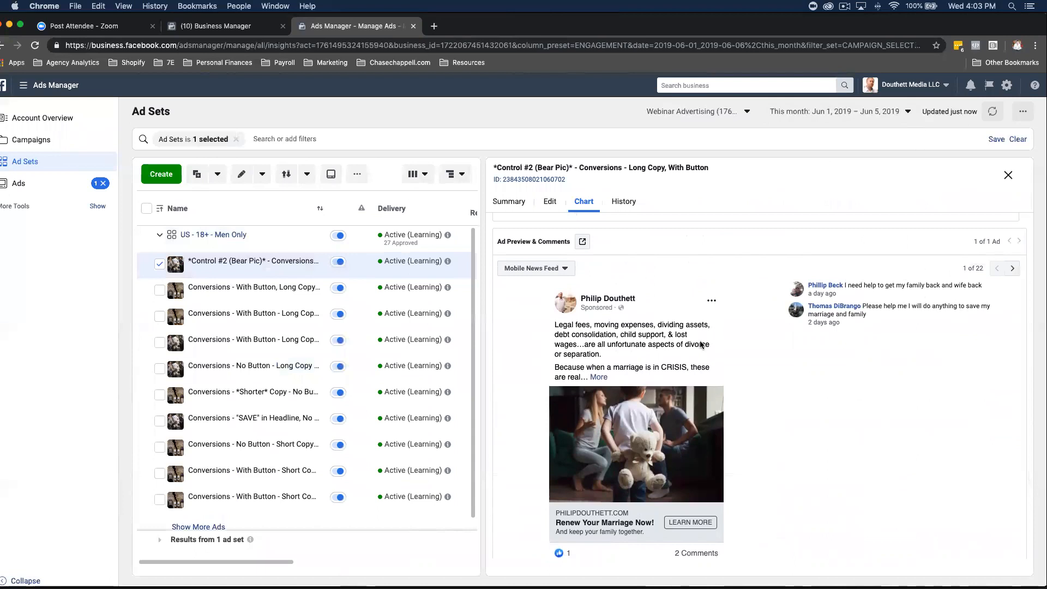
pyautogui.scroll(-2, 715, 327)
pyautogui.scroll(5, 643, 322)
pyautogui.scroll(-2, 642, 326)
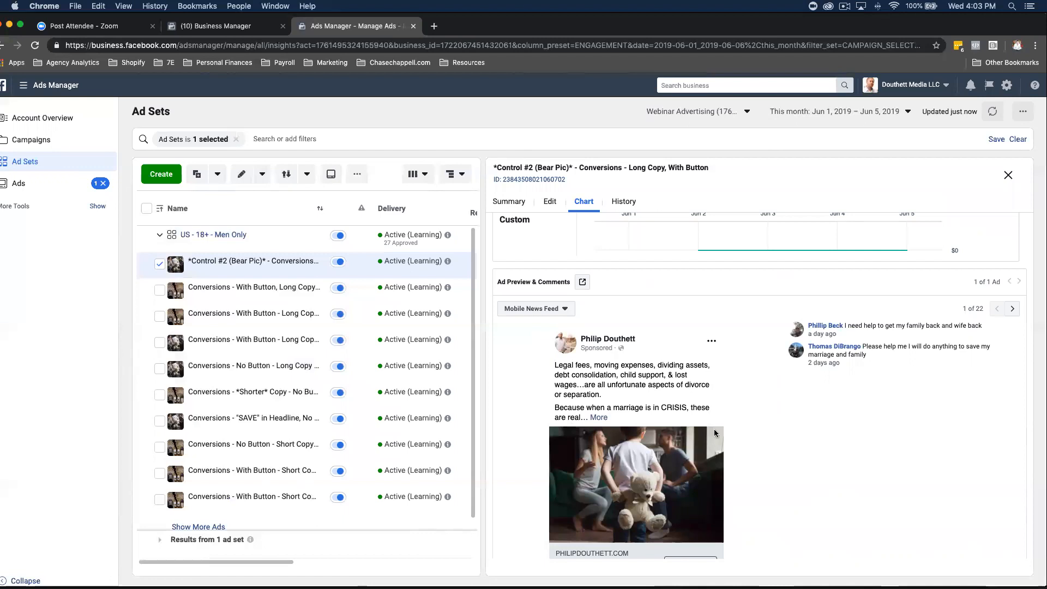
pyautogui.scroll(-2, 678, 448)
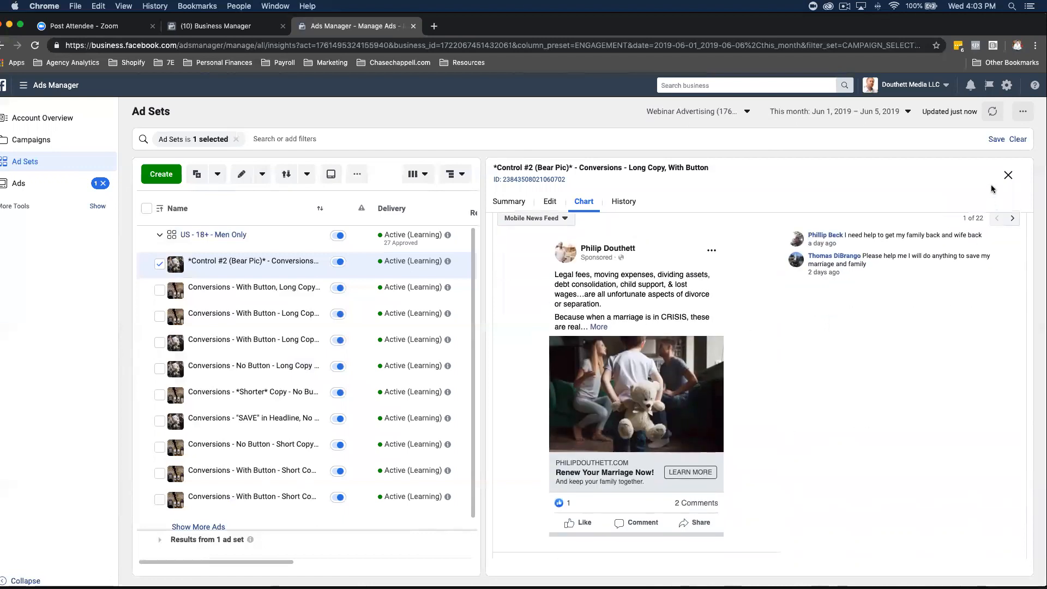
pyautogui.click(1009, 175)
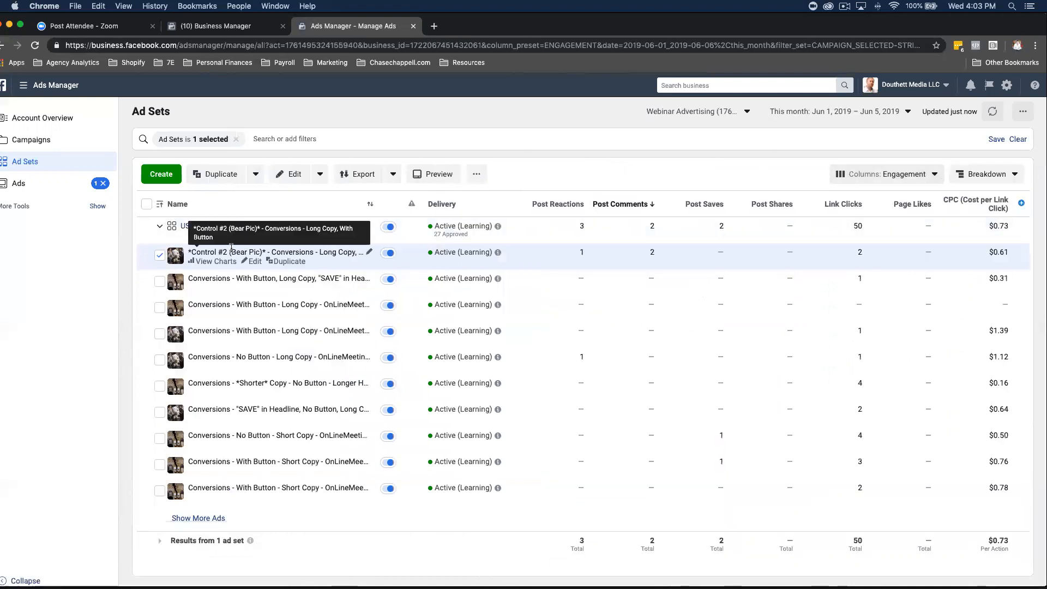
pyautogui.click(159, 255)
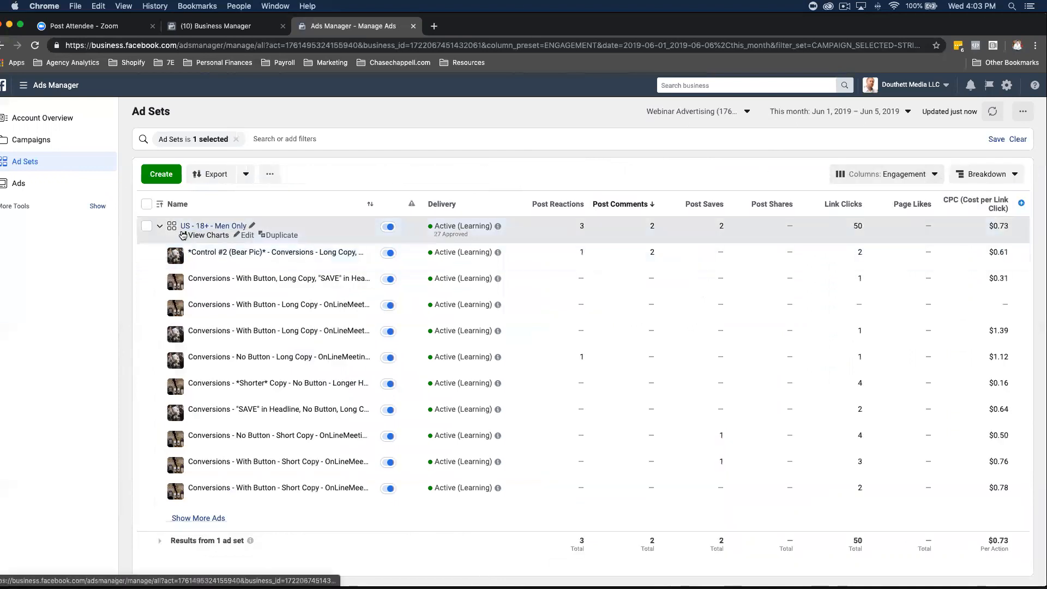
# Step: Open the settings of the US - 18+ - Men Only ad set and review its conversion event, audience targeting and placements
pyautogui.click(243, 235)
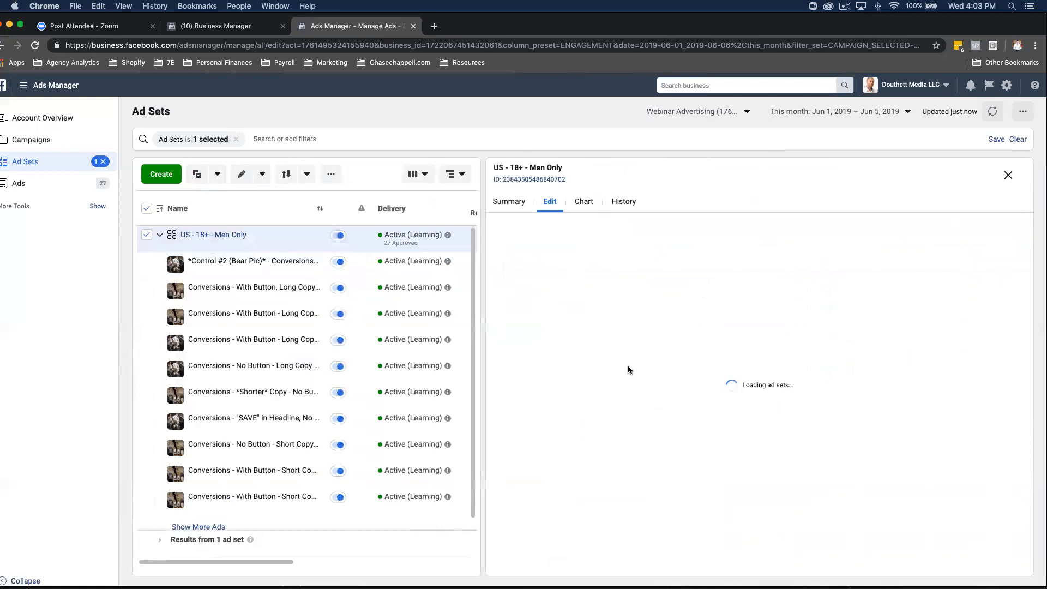
pyautogui.scroll(-5, 747, 407)
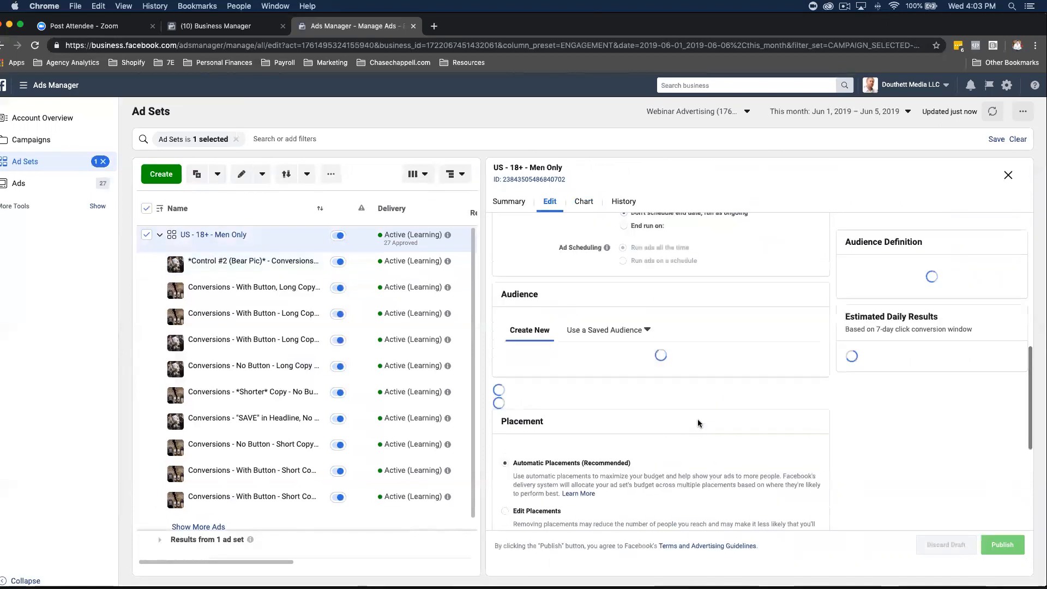
pyautogui.scroll(-8, 694, 425)
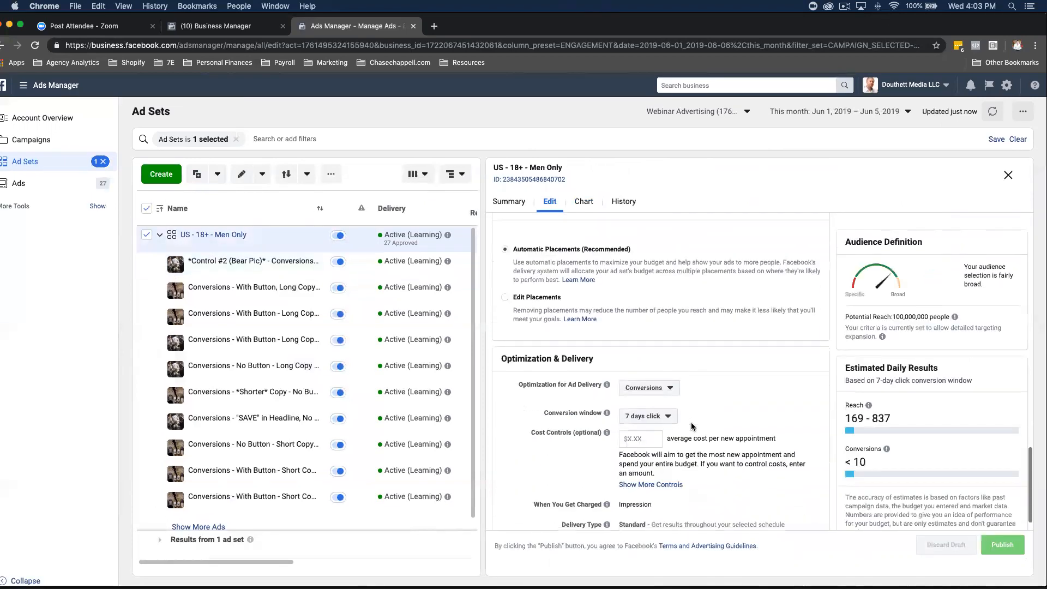
pyautogui.scroll(10, 693, 425)
pyautogui.scroll(6, 656, 322)
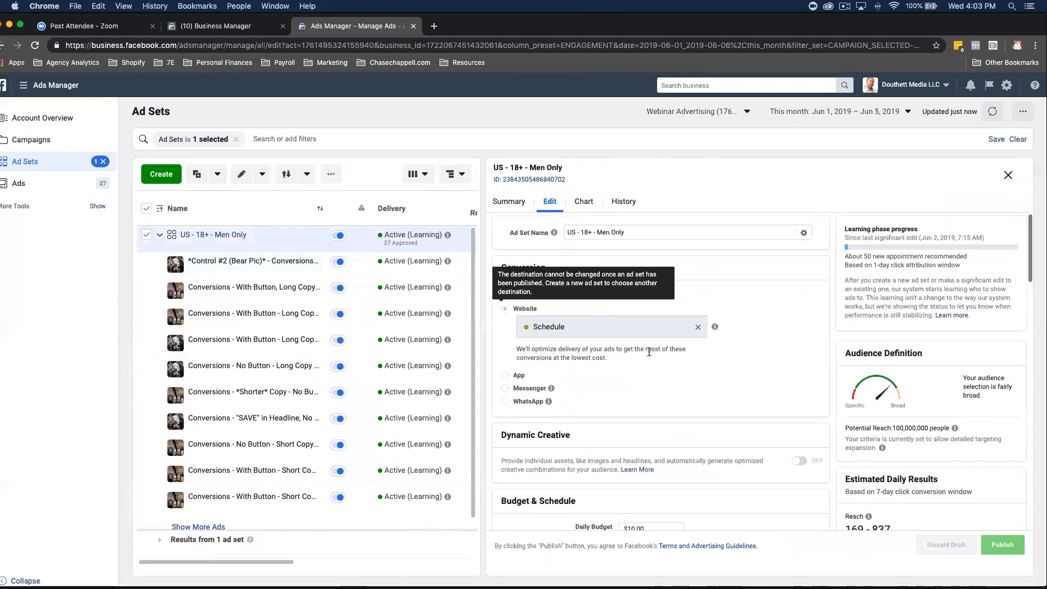
pyautogui.scroll(-10, 648, 353)
pyautogui.scroll(3, 649, 353)
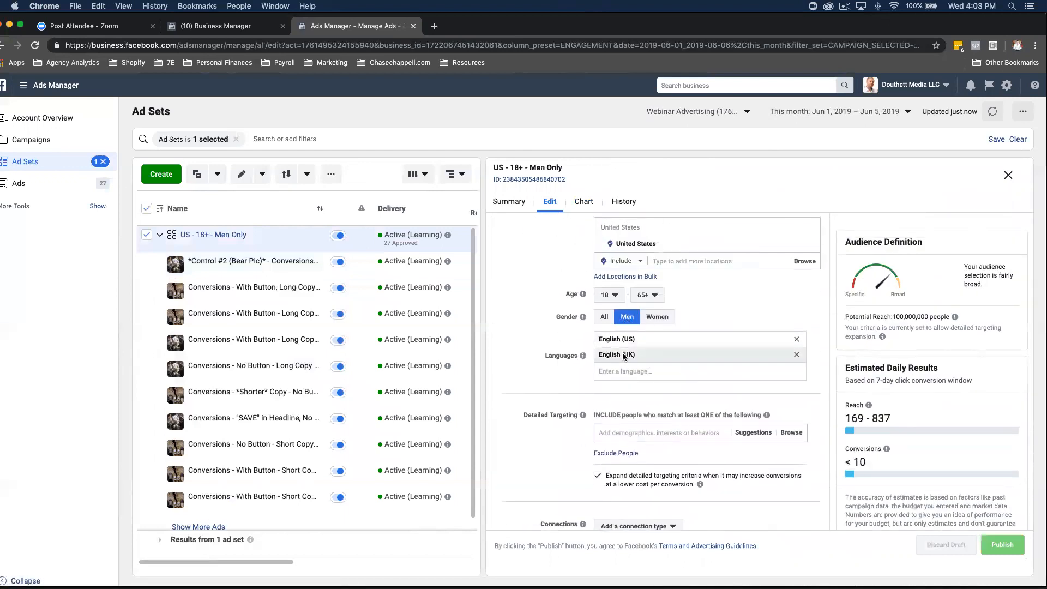
pyautogui.scroll(-3, 746, 354)
pyautogui.scroll(-4, 617, 362)
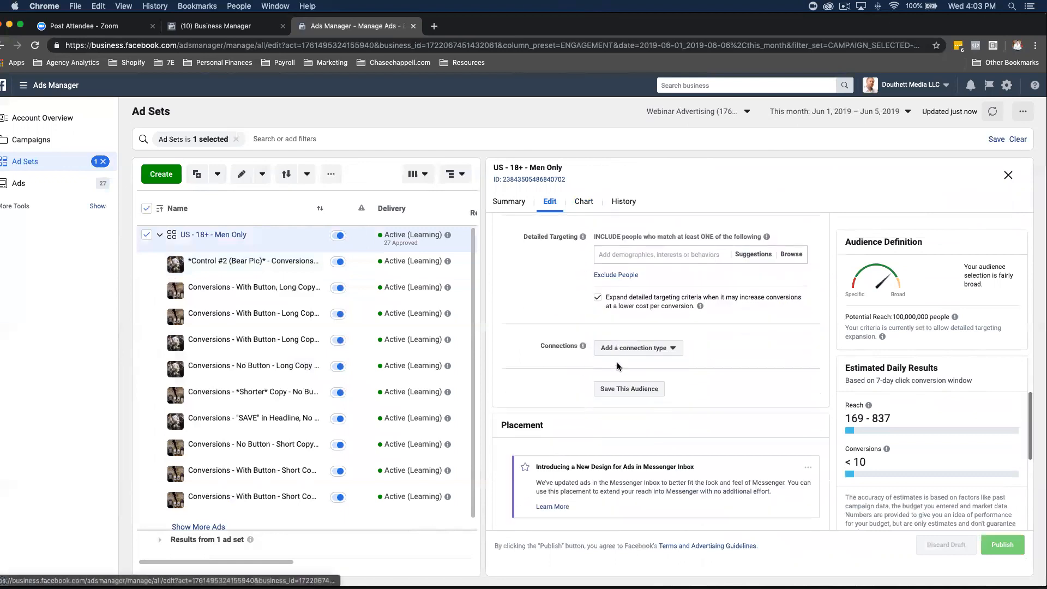
pyautogui.scroll(4, 614, 294)
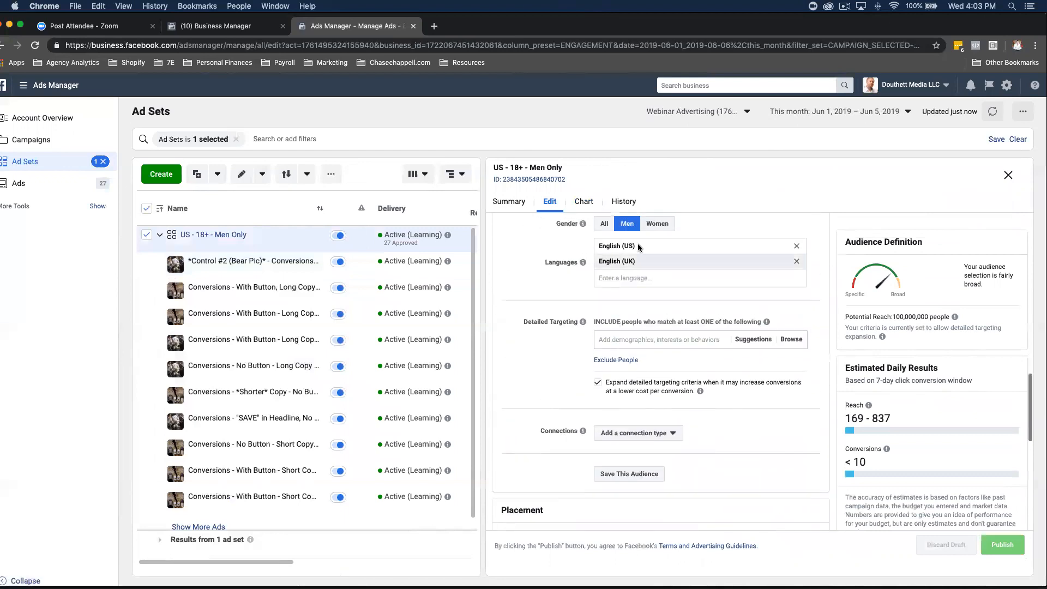
pyautogui.scroll(-6, 565, 286)
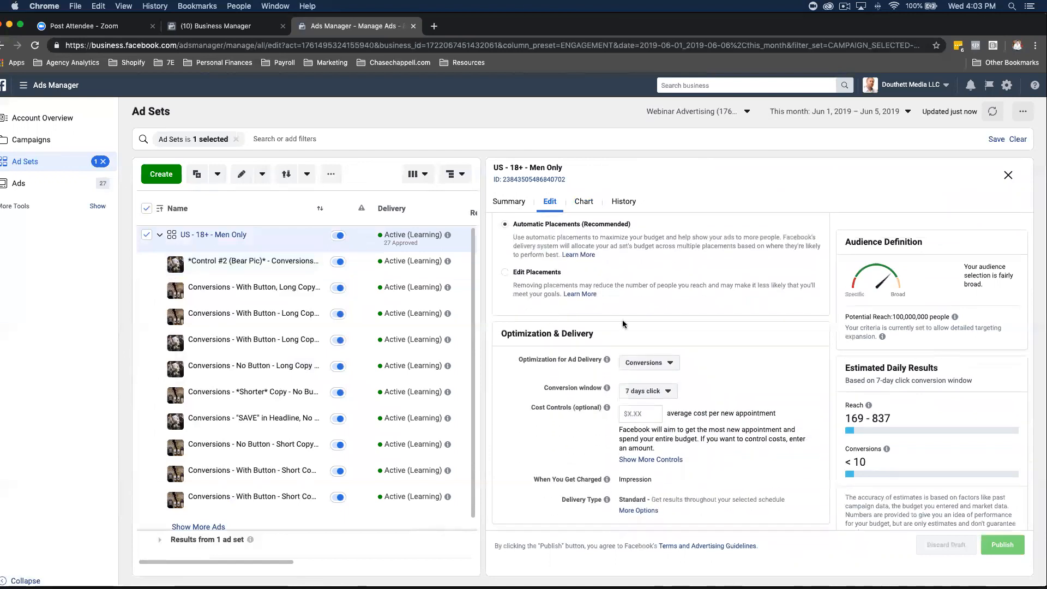
# Step: Check the ad set's daily budget, schedule and conversion window, and close its settings without changes
pyautogui.scroll(7, 622, 318)
pyautogui.scroll(10, 629, 316)
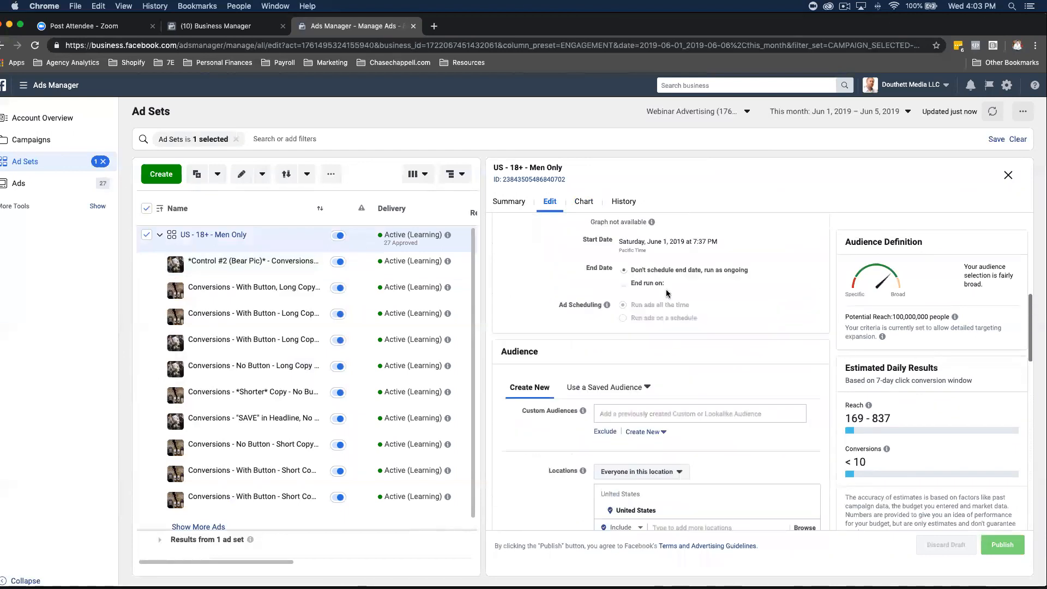
pyautogui.scroll(-12, 680, 282)
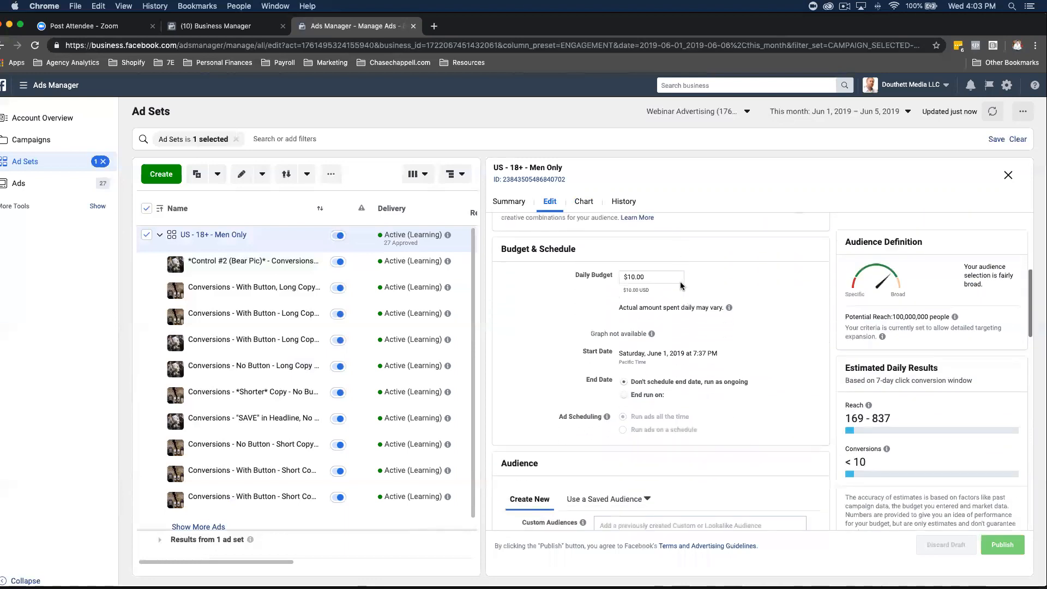
pyautogui.scroll(-5, 665, 294)
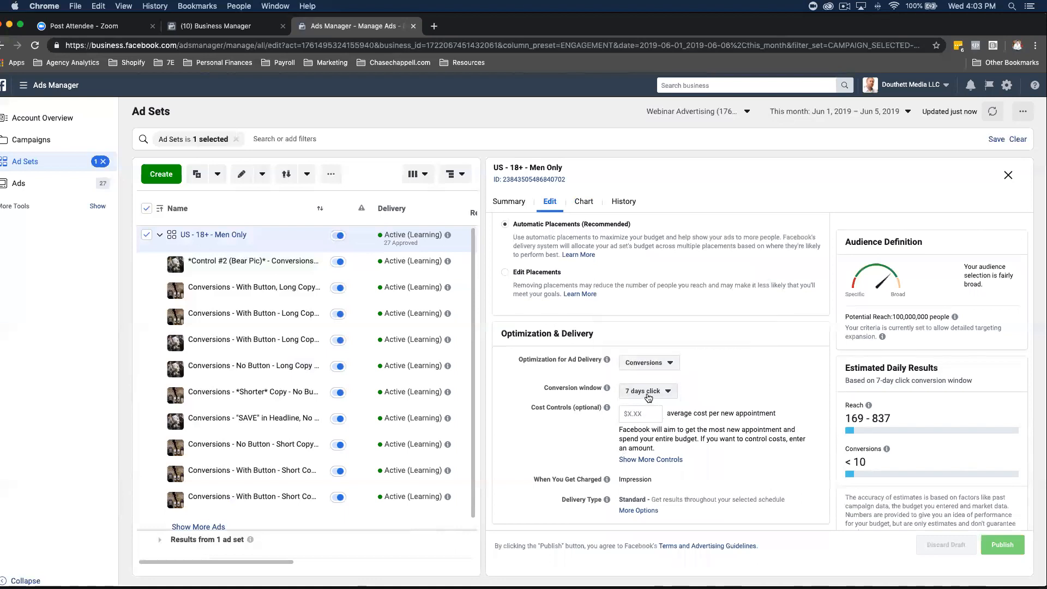
pyautogui.click(1008, 175)
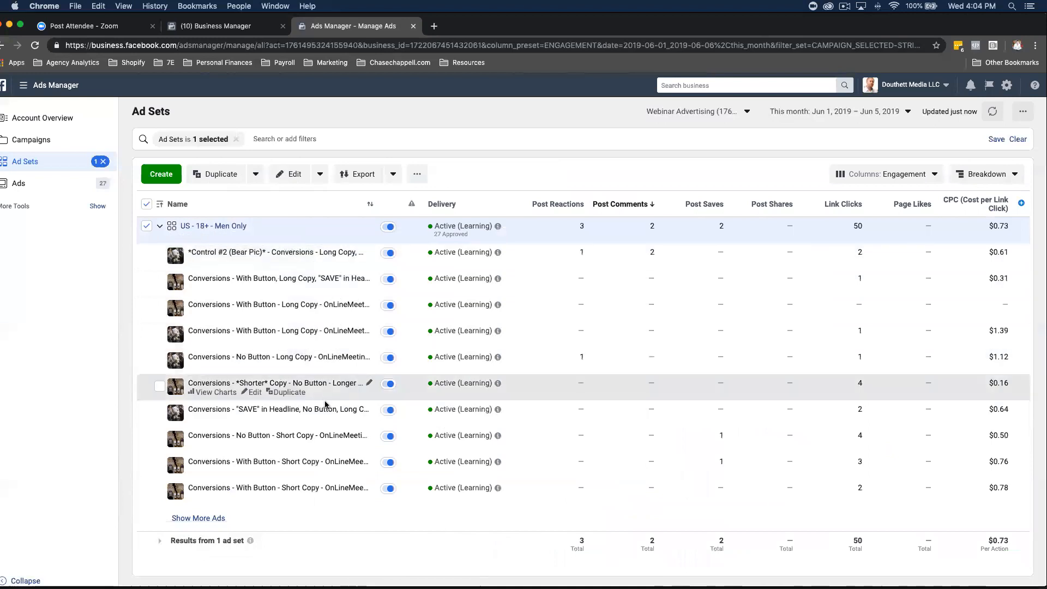
pyautogui.click(218, 227)
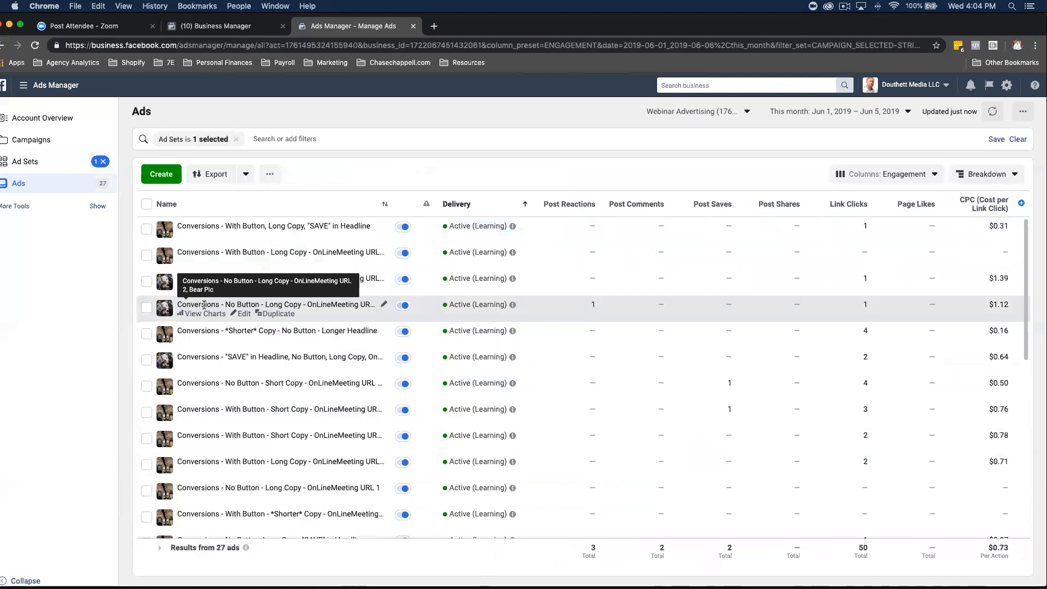
pyautogui.click(51, 170)
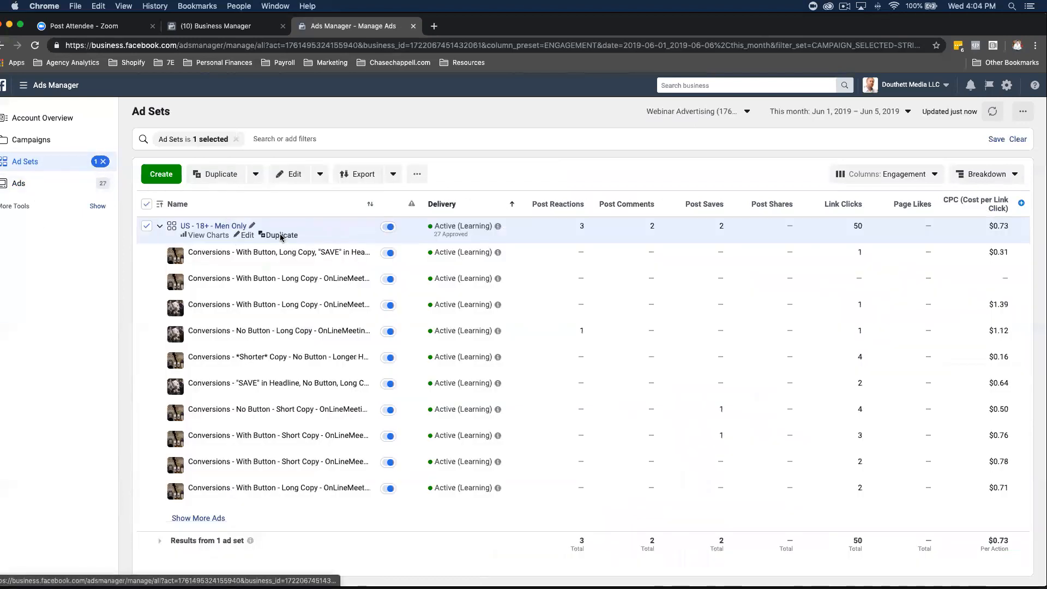
pyautogui.click(281, 235)
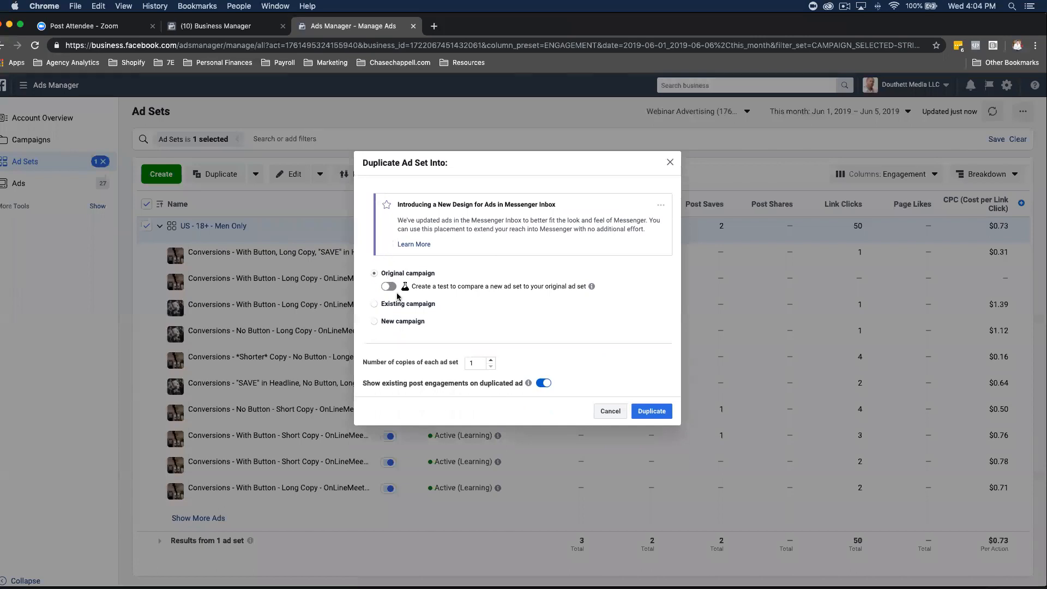
pyautogui.click(670, 162)
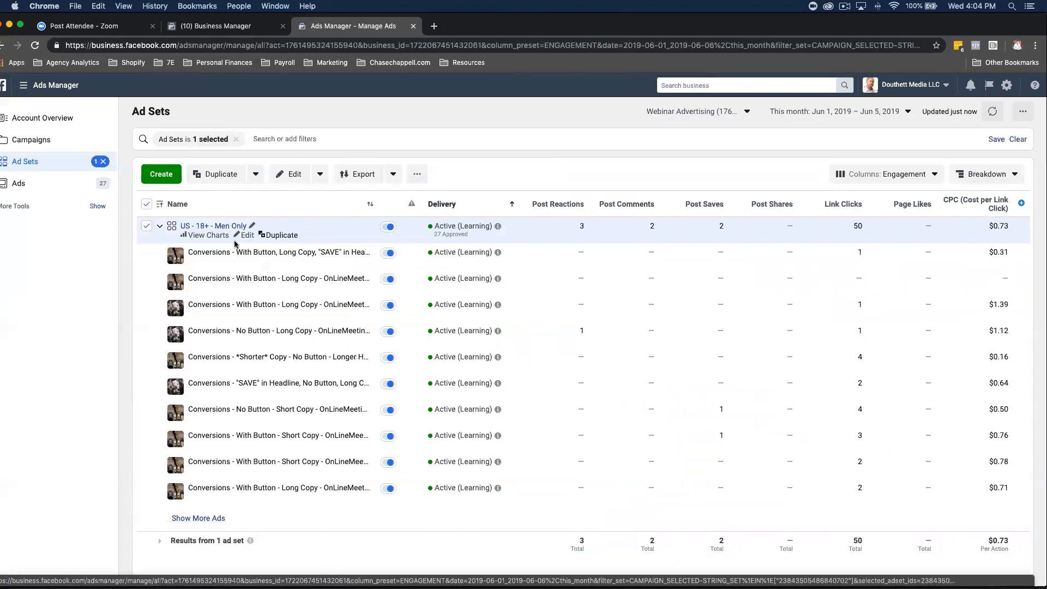
pyautogui.click(280, 235)
pyautogui.click(410, 332)
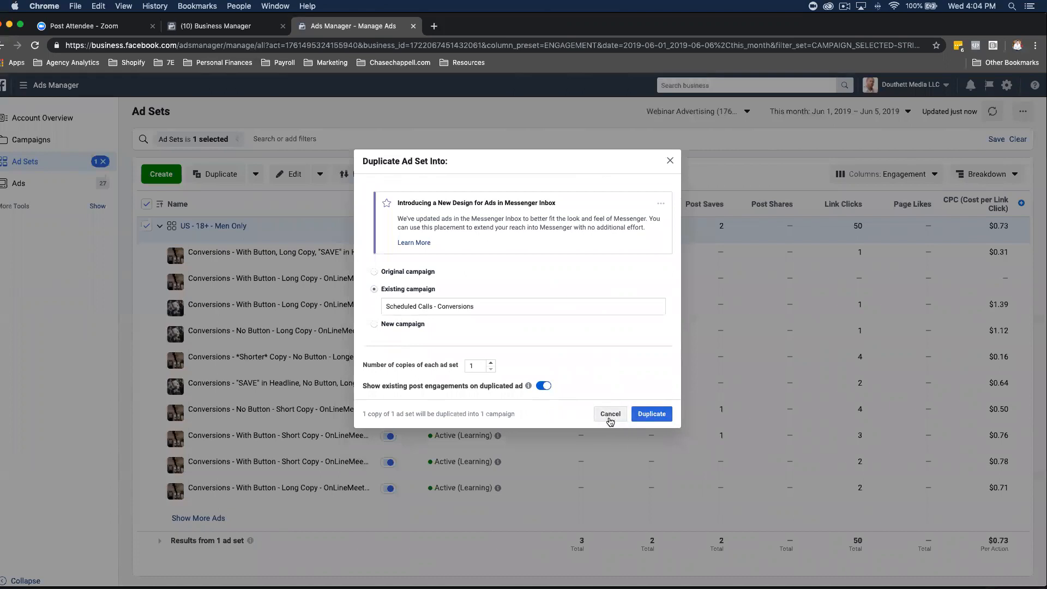
pyautogui.click(610, 414)
# Step: Look through the full list of ads in the US - 18+ - Men Only ad set and return to ad set level
pyautogui.click(198, 518)
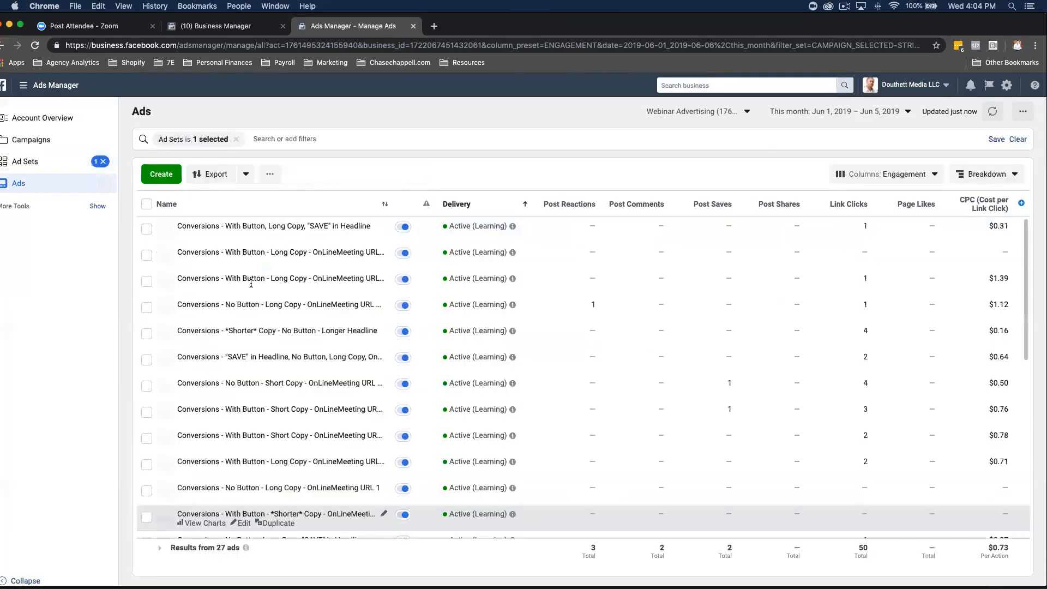
pyautogui.scroll(-10, 285, 524)
pyautogui.scroll(-2, 287, 534)
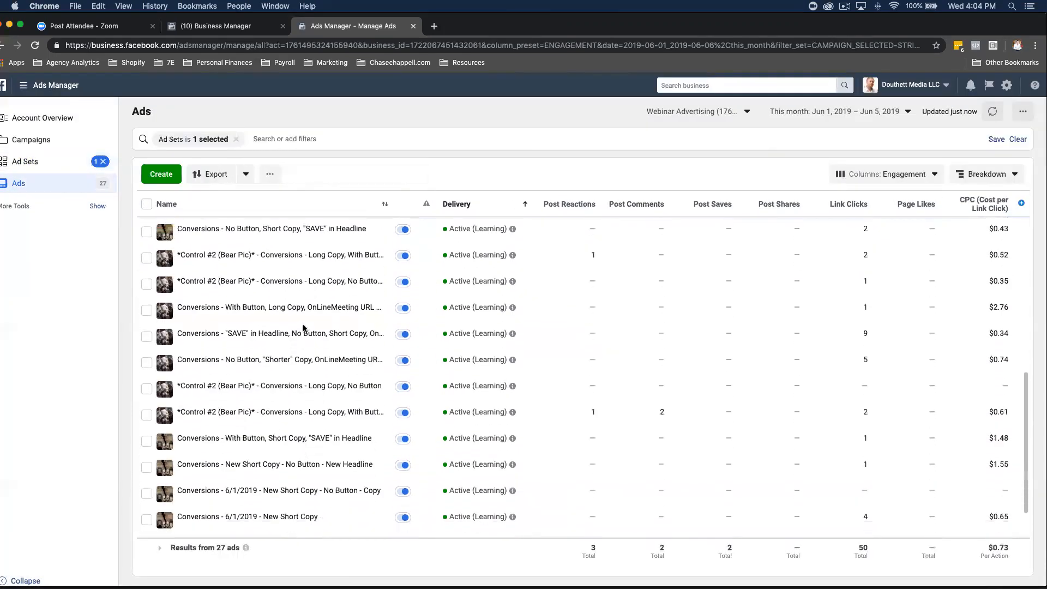
pyautogui.scroll(10, 304, 328)
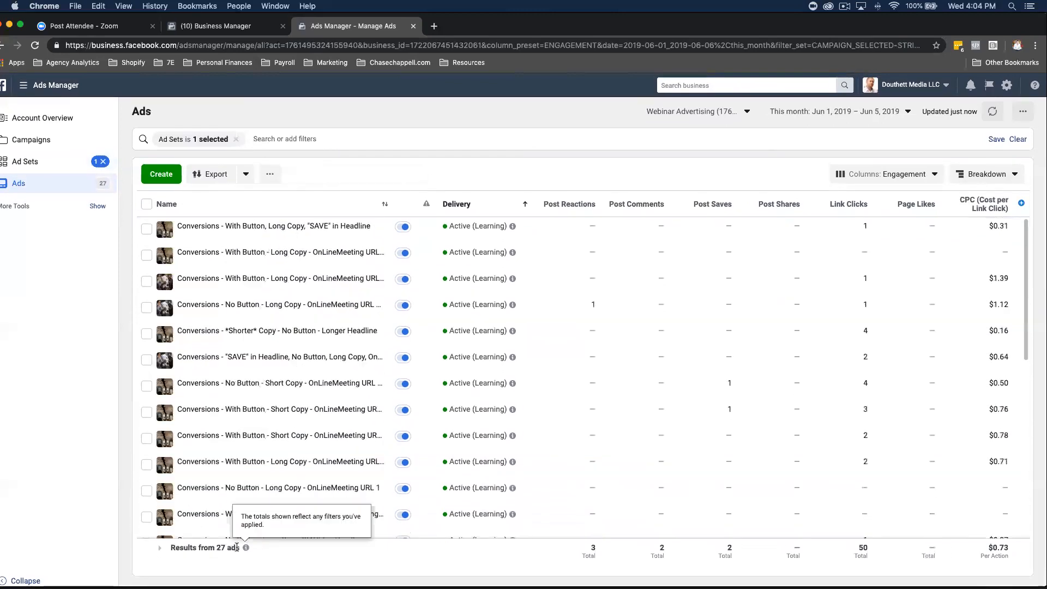
pyautogui.click(57, 165)
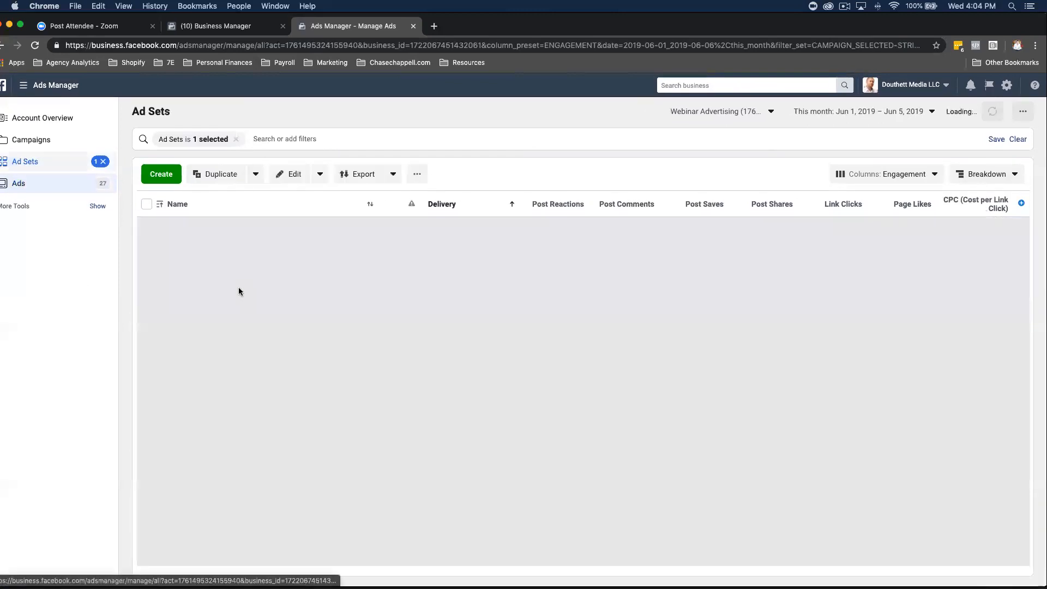
# Step: Duplicate the US - 18+ - Men Only ad set once into the existing campaign Scheduled Calls - Conversions
pyautogui.click(271, 236)
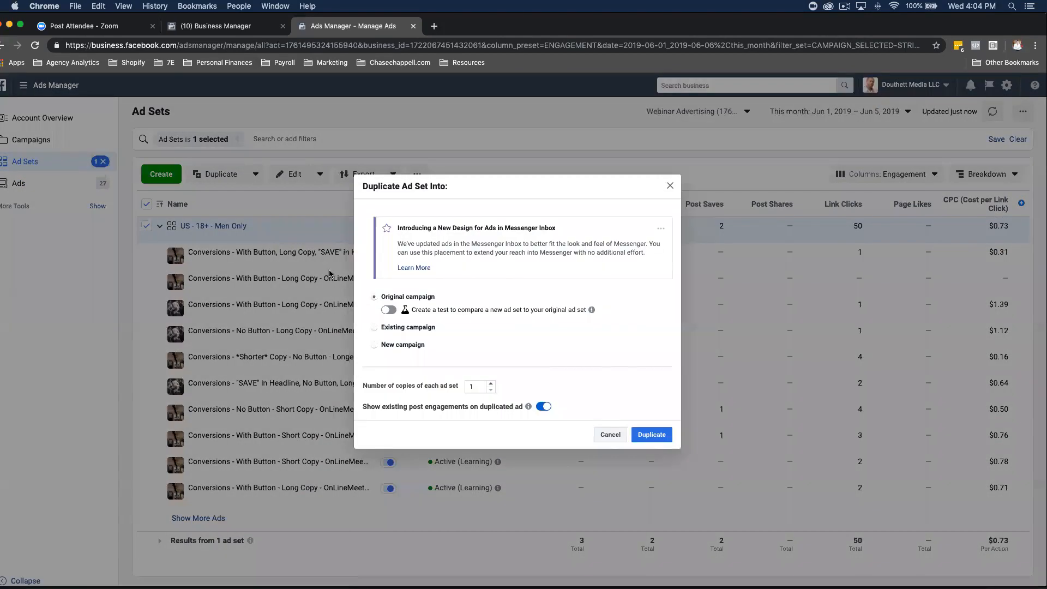
pyautogui.click(404, 329)
pyautogui.click(537, 306)
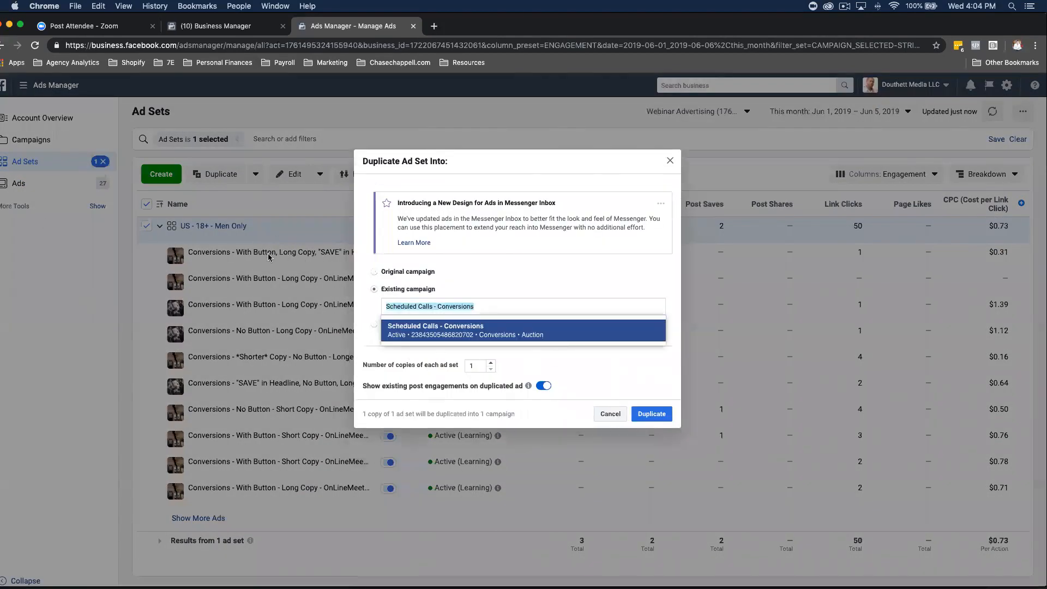
pyautogui.click(412, 334)
pyautogui.click(410, 345)
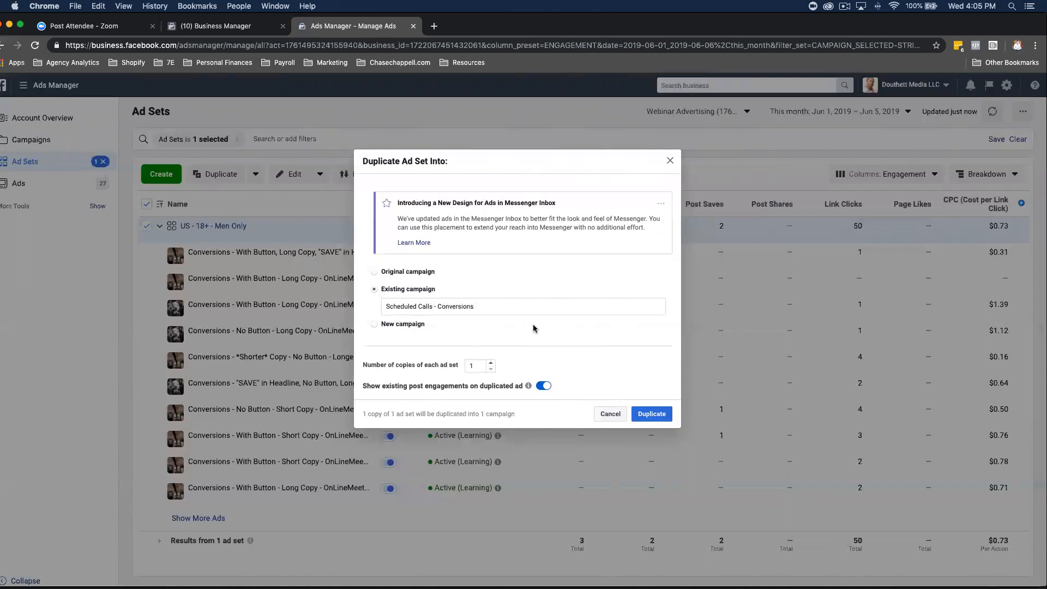
pyautogui.click(658, 416)
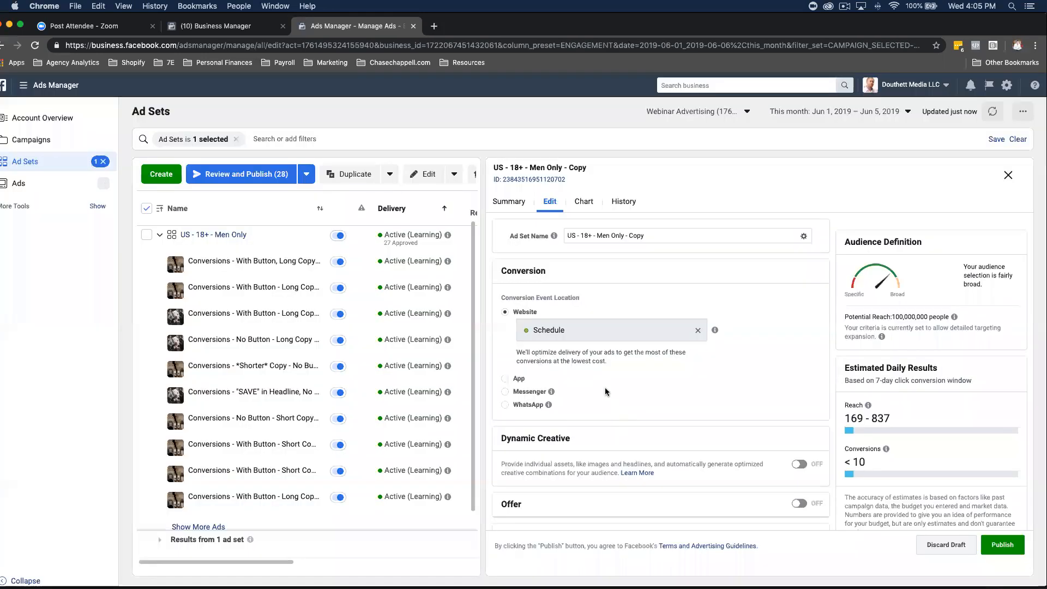
# Step: Review the copied ad set's budget, schedule, location, age, gender, language and detailed targeting settings
pyautogui.scroll(1, 685, 375)
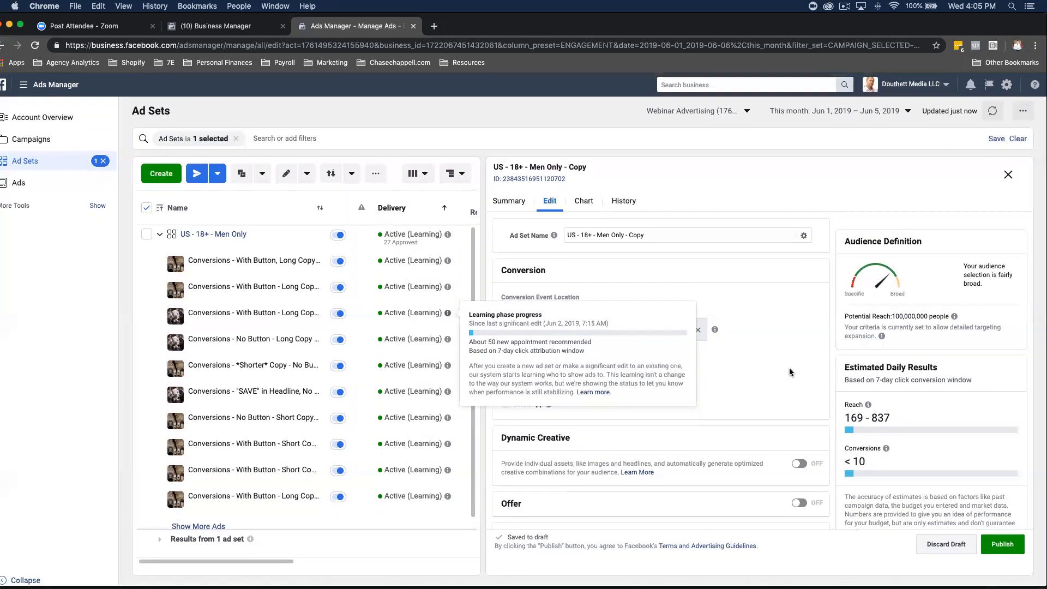
pyautogui.scroll(-1, 790, 371)
pyautogui.scroll(-5, 672, 226)
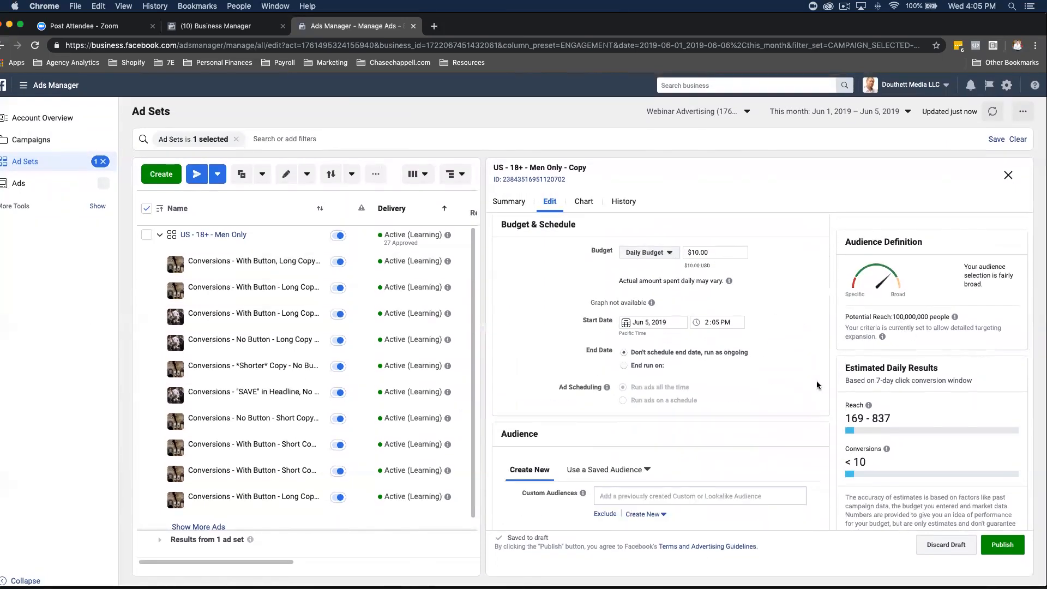
pyautogui.scroll(-4, 558, 466)
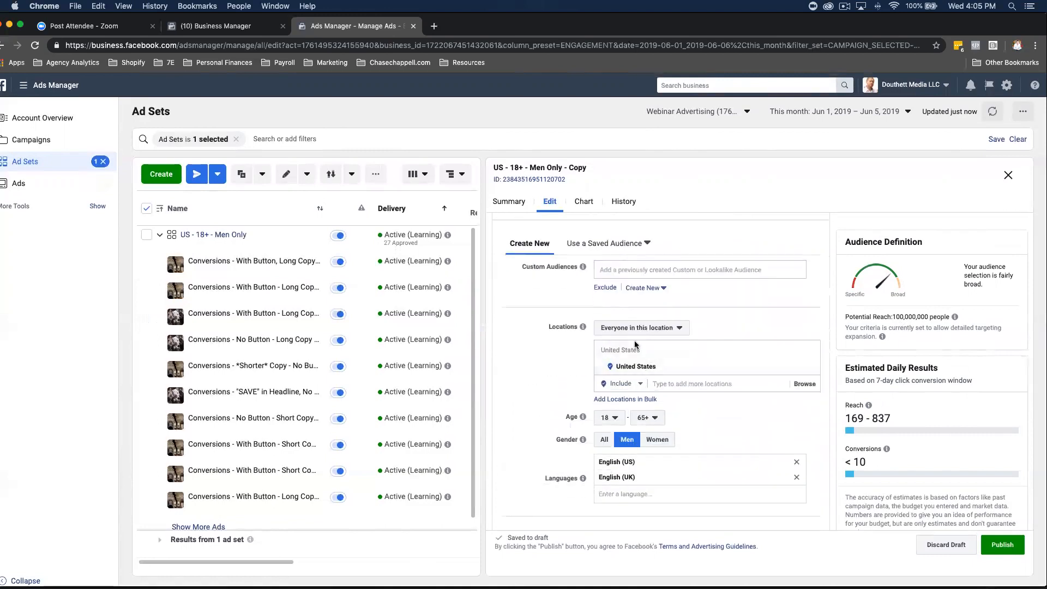
pyautogui.scroll(-2, 644, 418)
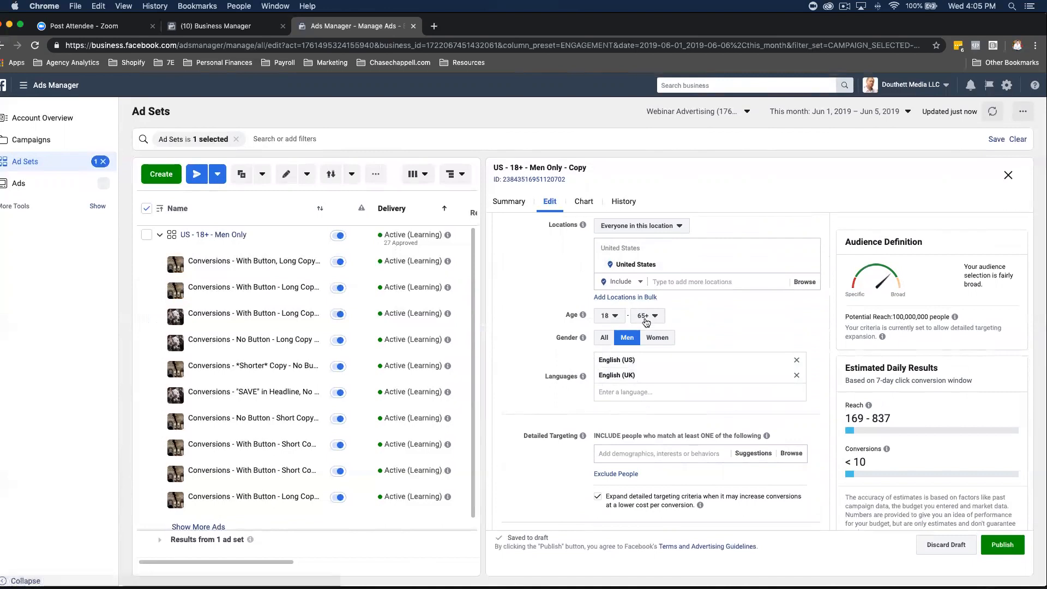
pyautogui.scroll(-2, 712, 386)
pyautogui.scroll(5, 750, 393)
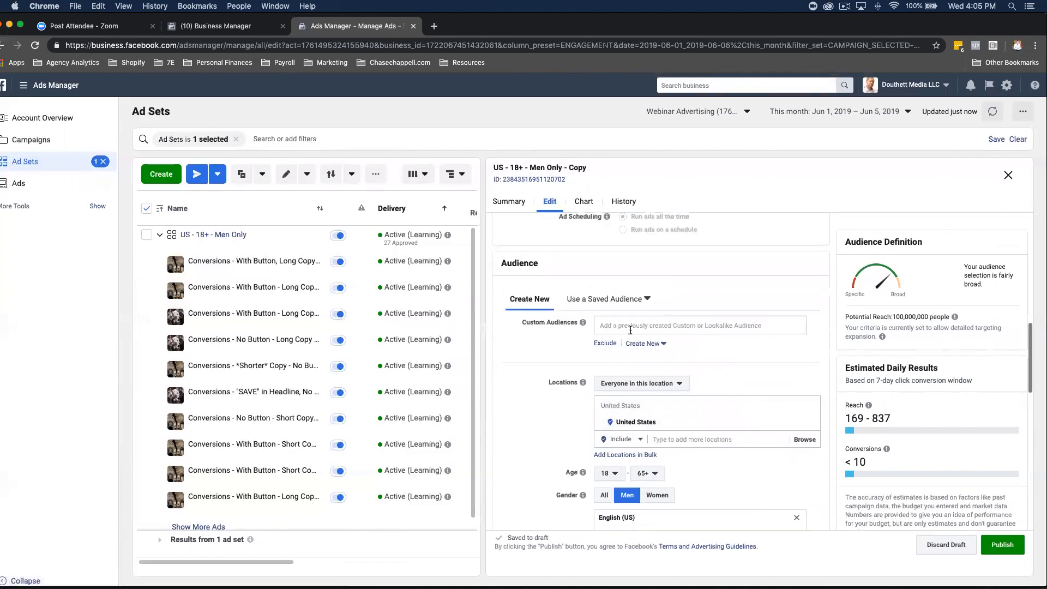
# Step: Check which existing lookalike audiences can be added to the copied ad set's custom audiences
pyautogui.click(647, 327)
pyautogui.click(639, 348)
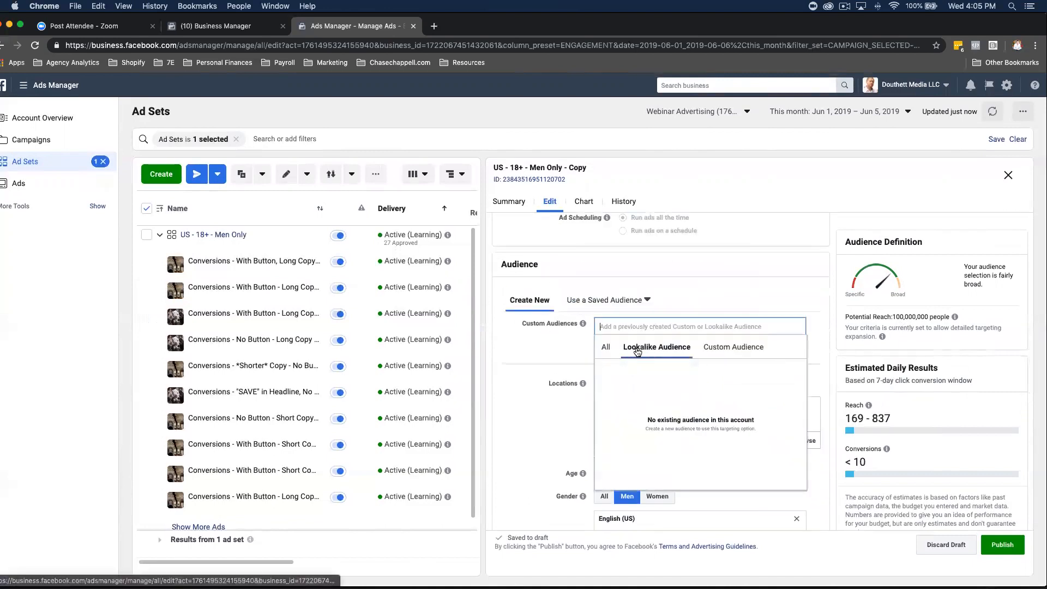
pyautogui.click(600, 352)
# Step: Start a new custom audience for the copied ad set, view the Customer file options and return to the source choices
pyautogui.click(640, 345)
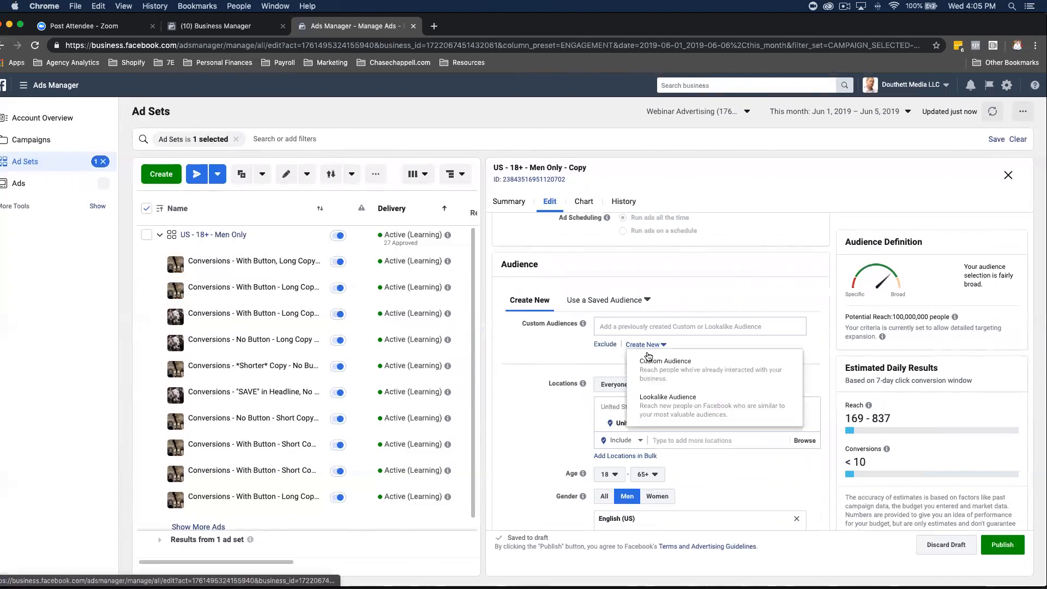
pyautogui.click(652, 353)
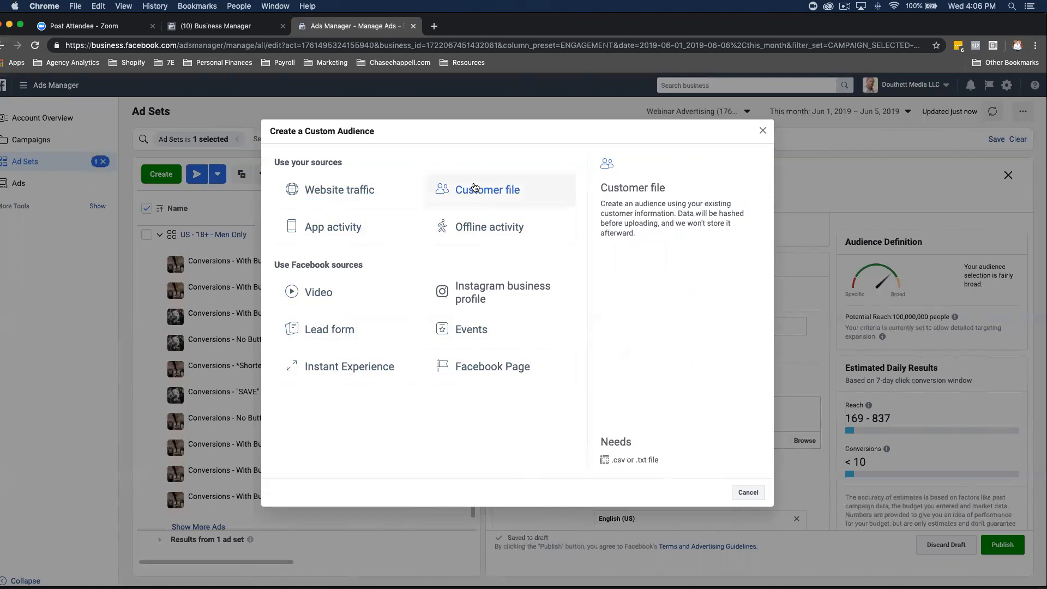
pyautogui.click(511, 192)
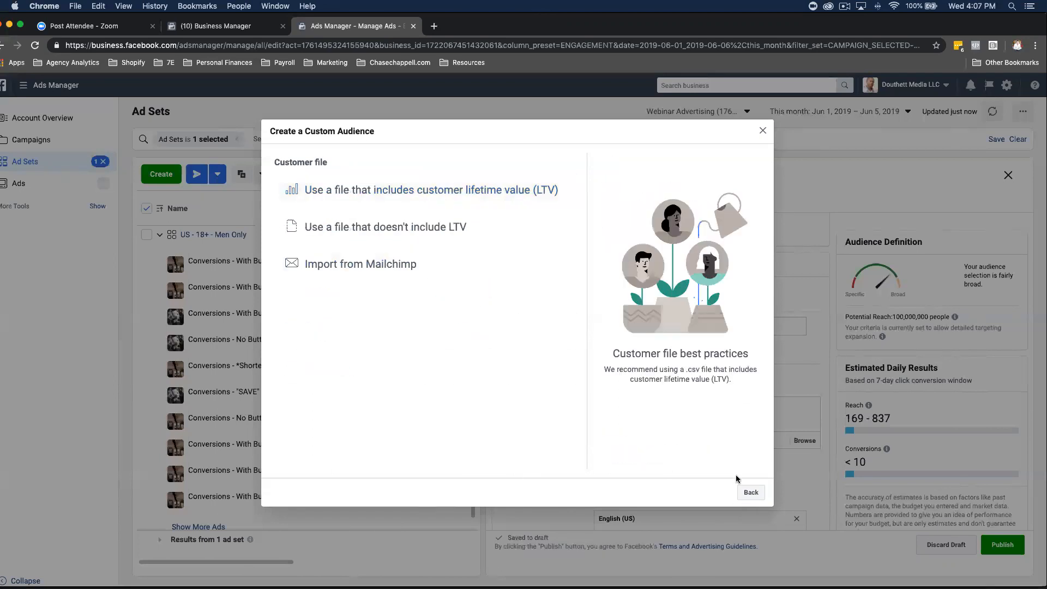
pyautogui.click(748, 494)
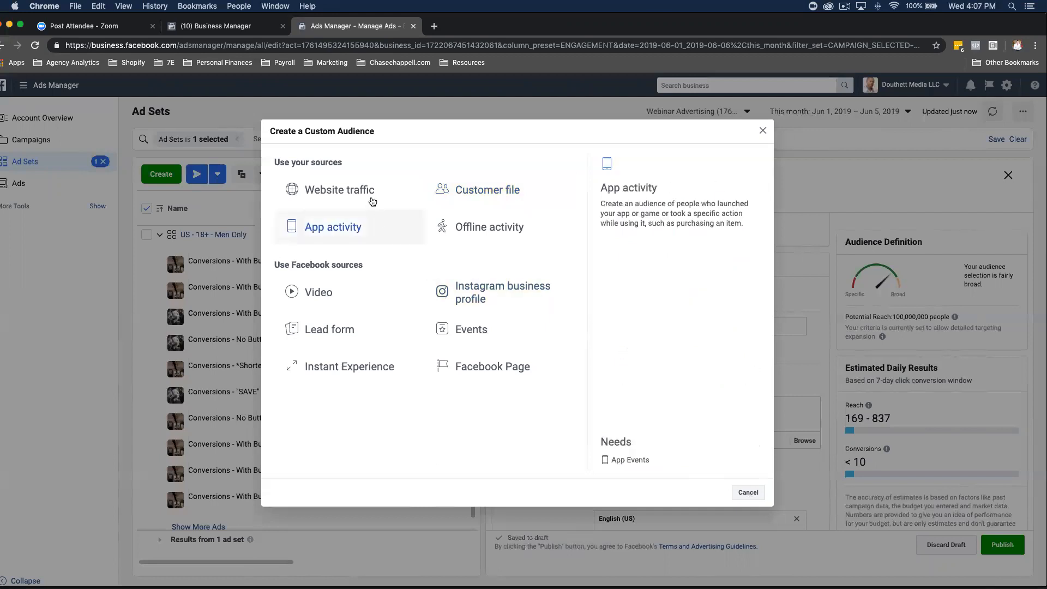
pyautogui.press('Escape')
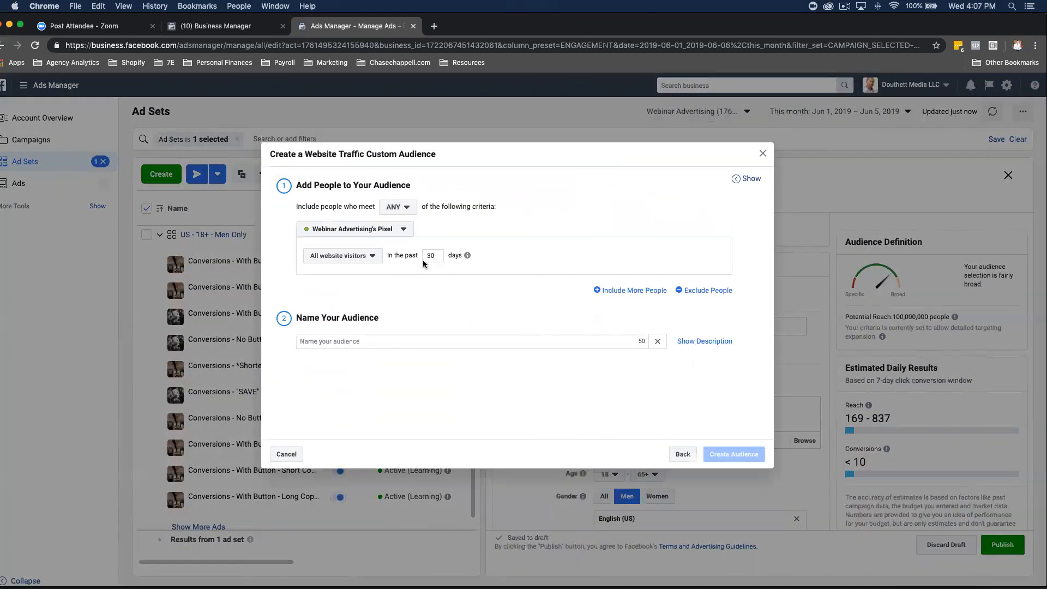
pyautogui.click(389, 228)
pyautogui.click(362, 249)
pyautogui.click(376, 339)
pyautogui.click(422, 322)
# Step: Name the website traffic audience "Website Visitors (30days)" and create it for the copied ad set
pyautogui.click(419, 334)
pyautogui.write('We')
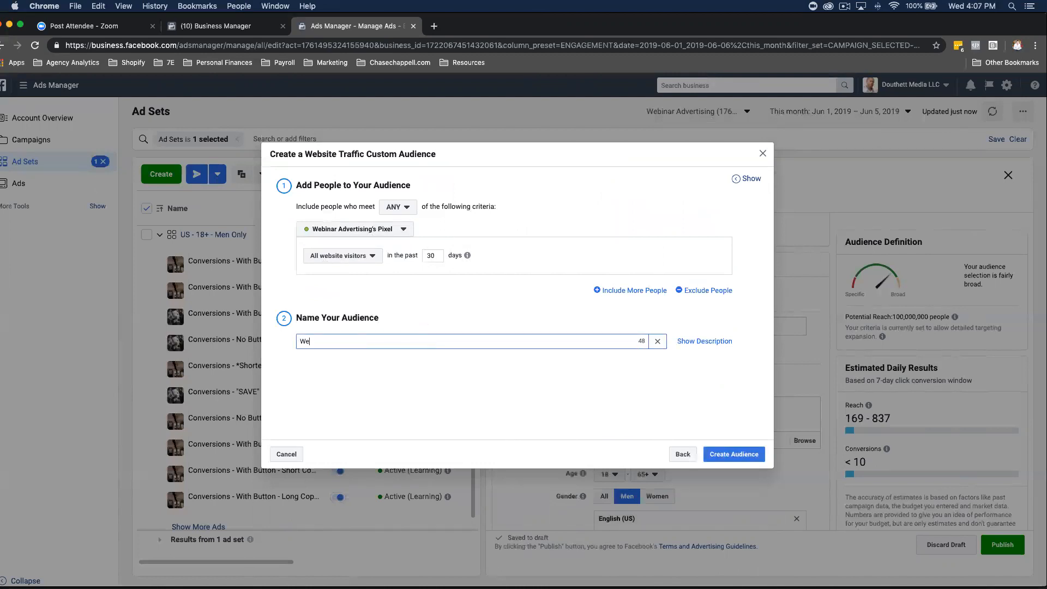
pyautogui.write('bsite Vistors (30days)_')
pyautogui.click(326, 341)
pyautogui.write('o')
pyautogui.press('BackSpace')
pyautogui.write('i')
pyautogui.click(405, 343)
pyautogui.click(389, 294)
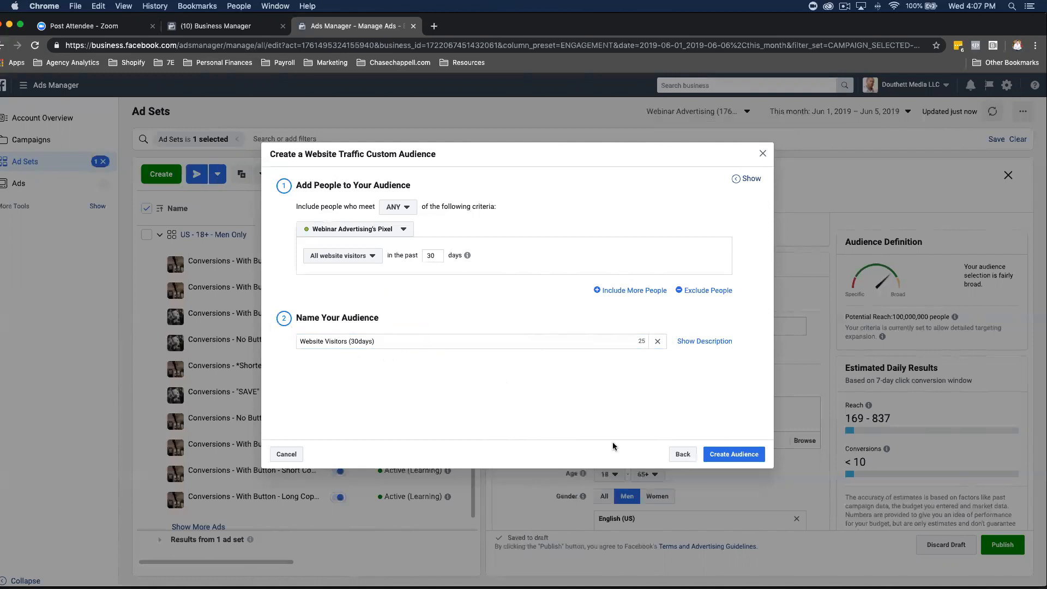
pyautogui.click(755, 454)
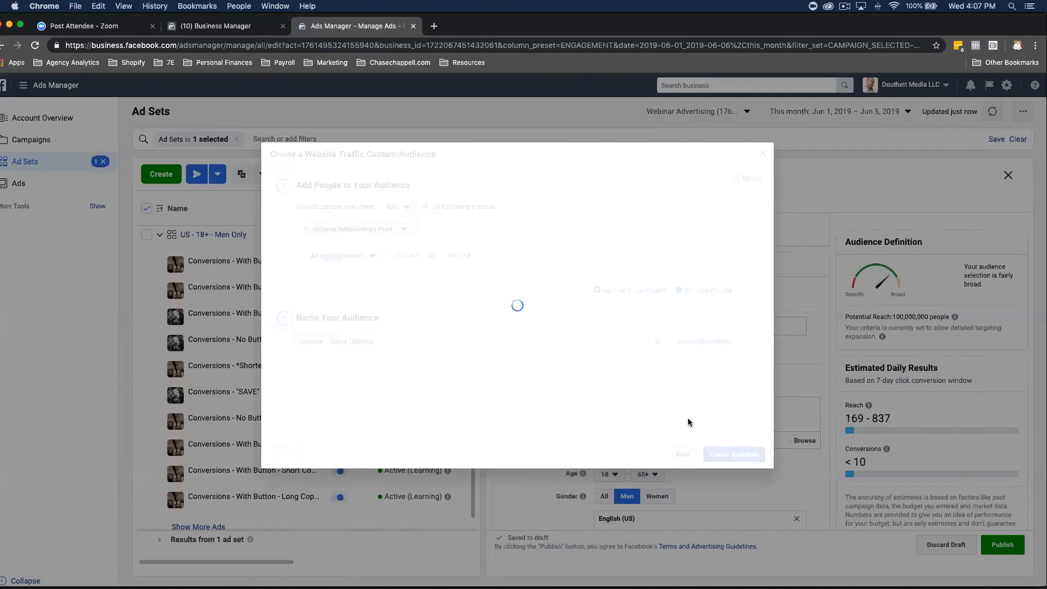
pyautogui.click(754, 409)
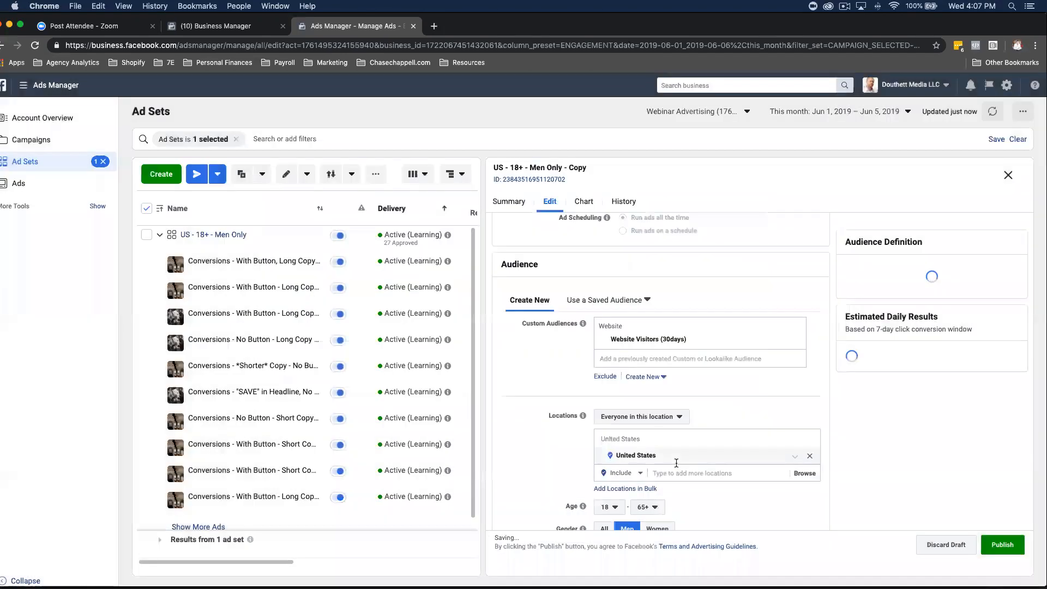
pyautogui.click(654, 377)
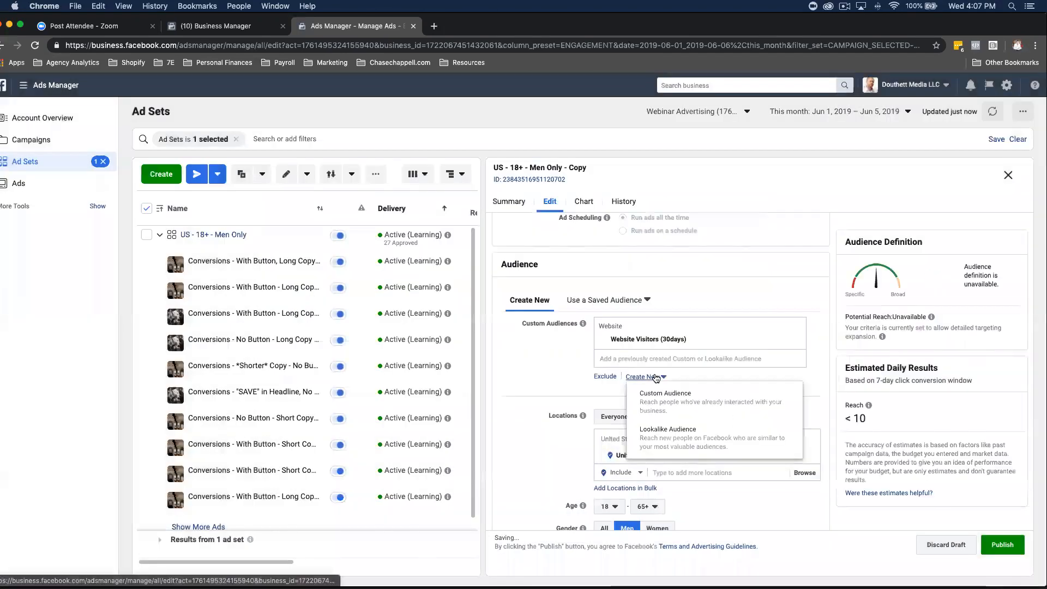
pyautogui.click(694, 437)
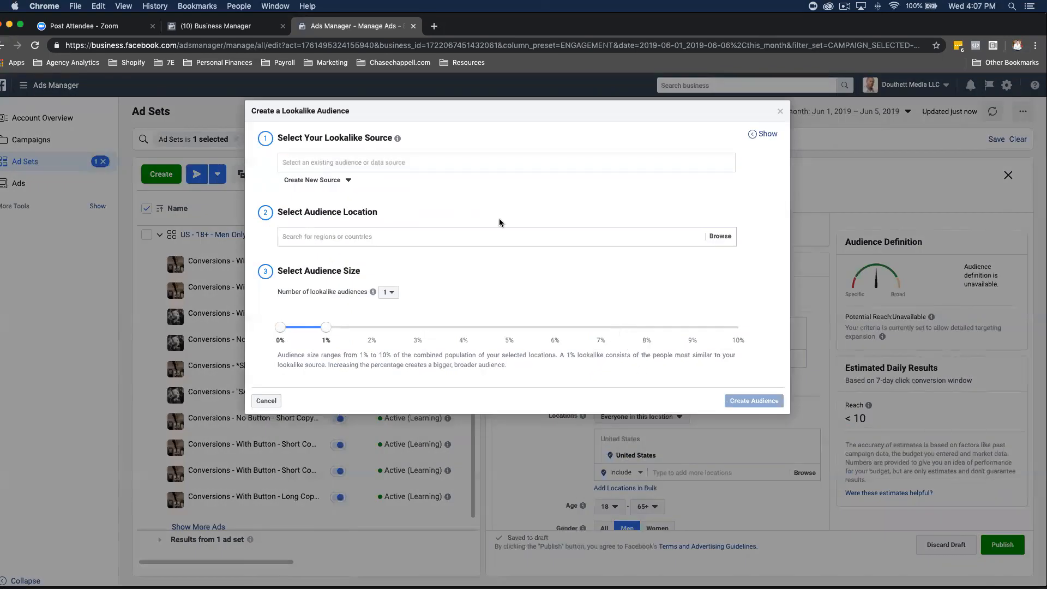
pyautogui.click(440, 167)
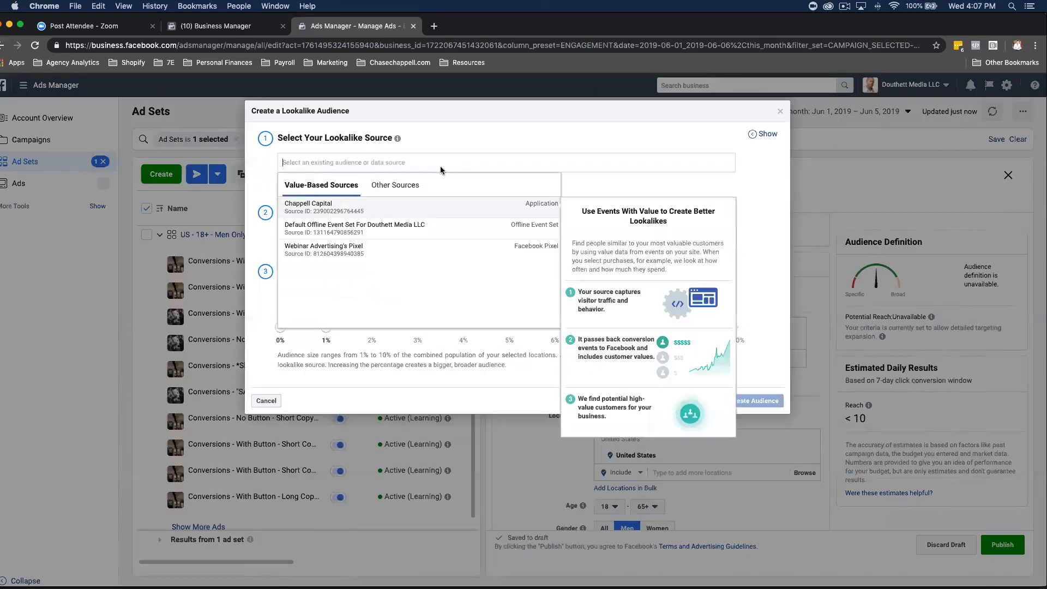
pyautogui.click(403, 185)
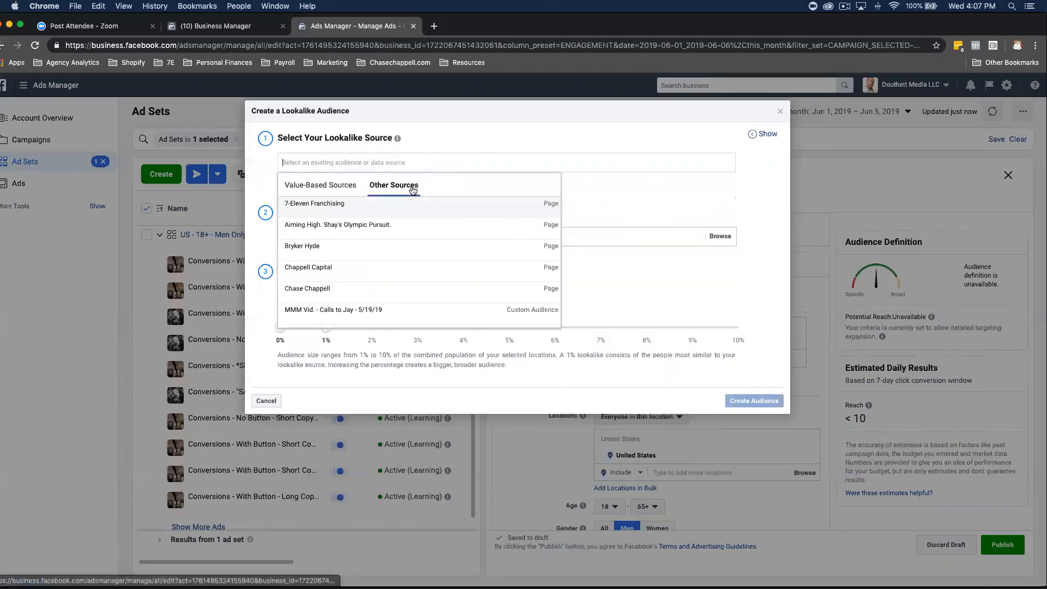
pyautogui.click(349, 186)
pyautogui.click(688, 148)
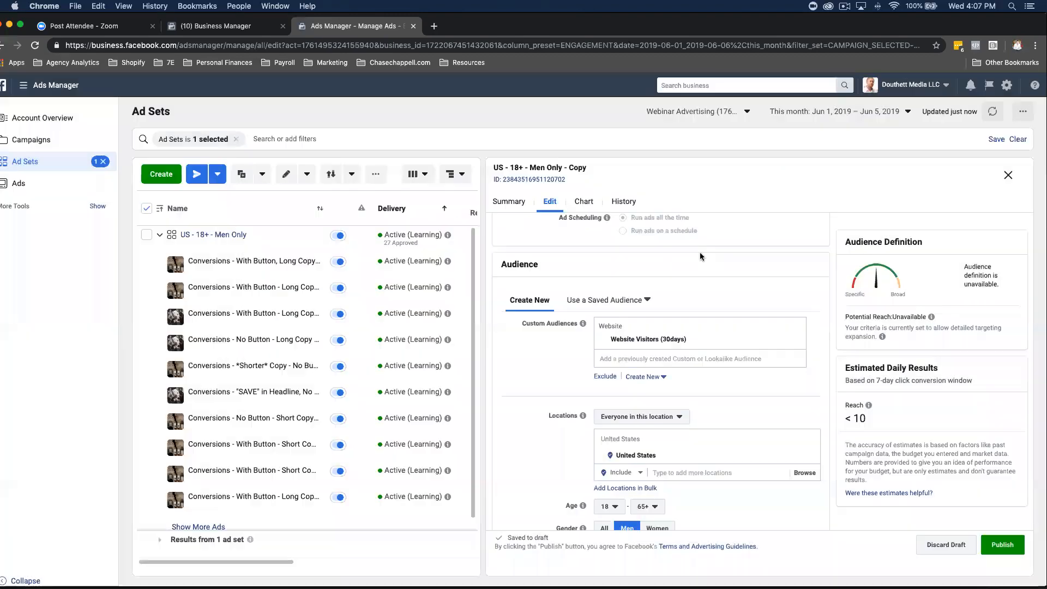
pyautogui.click(780, 111)
# Step: Create a 1% United States lookalike audience from Website Visitors (30days), and remove the original Website Visitors (30days) audience from the ad set
pyautogui.click(782, 339)
pyautogui.click(755, 375)
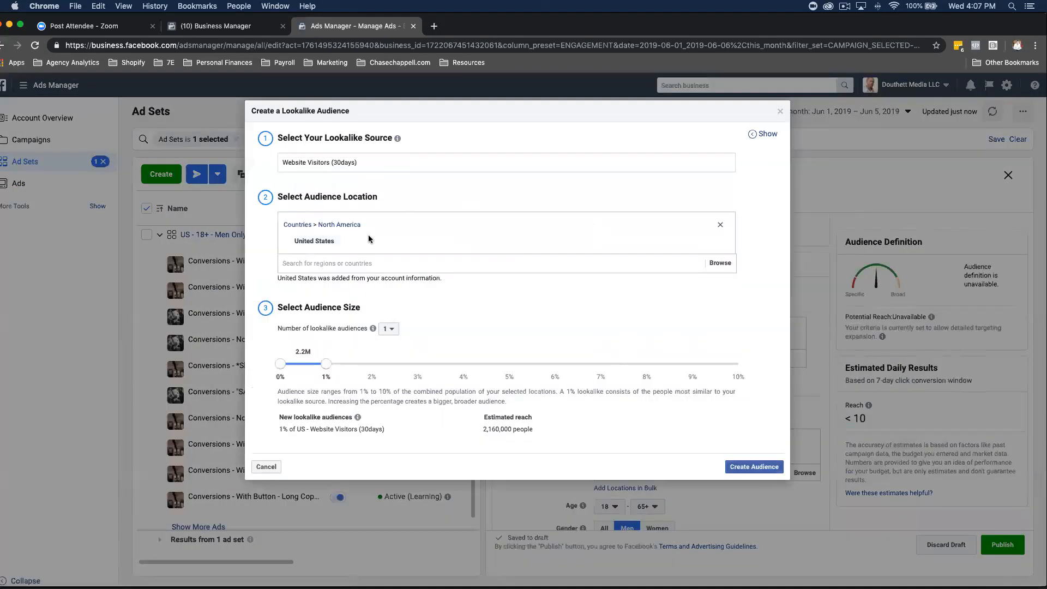
pyautogui.moveTo(373, 328)
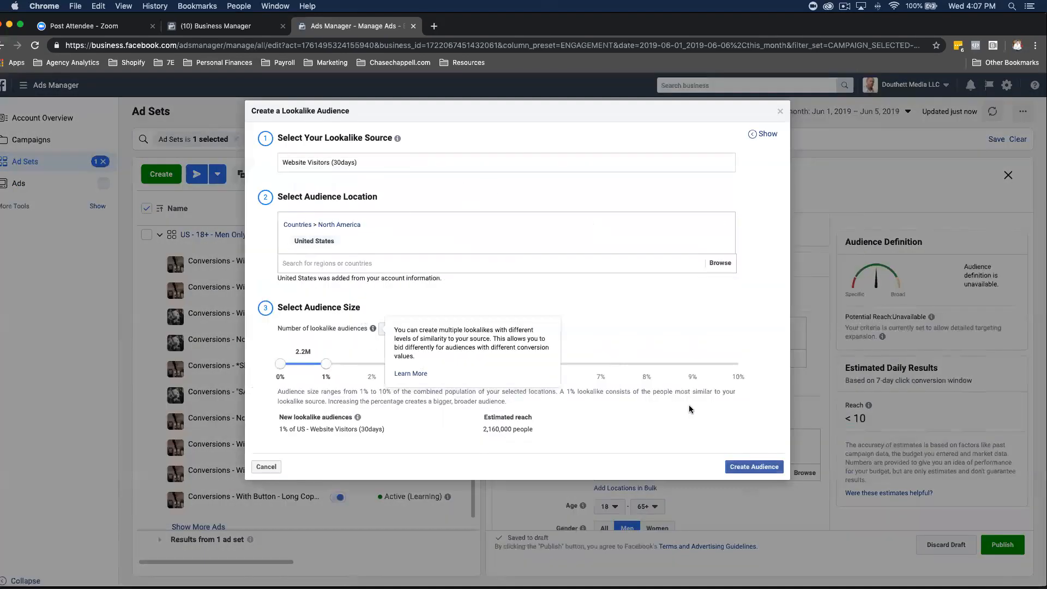
pyautogui.click(763, 467)
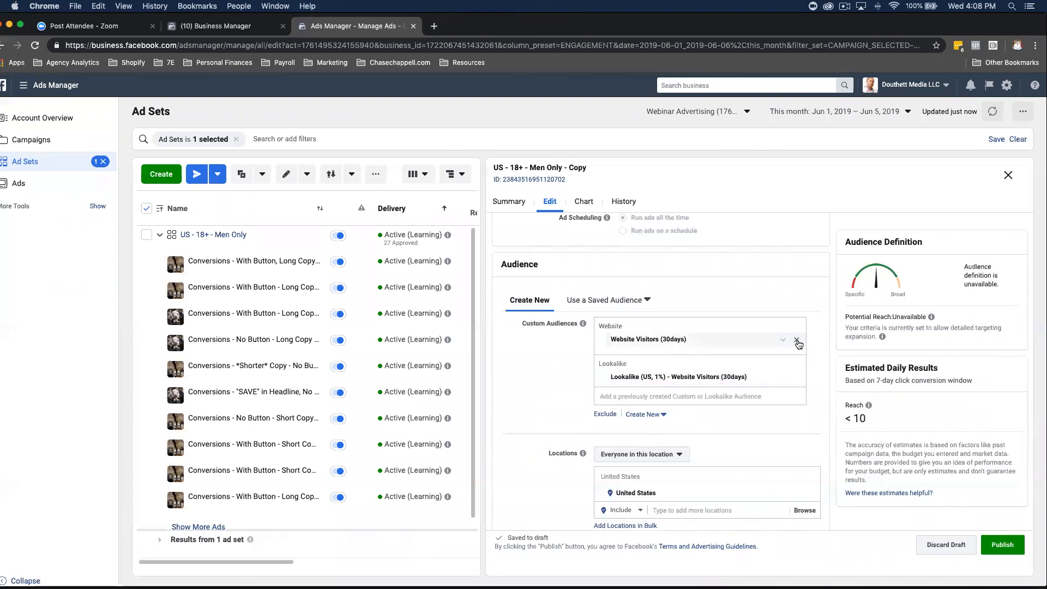
pyautogui.click(797, 341)
# Step: Review the copied ad set's lookalike audience, location, age, gender, language and detailed targeting settings
pyautogui.scroll(2, 708, 348)
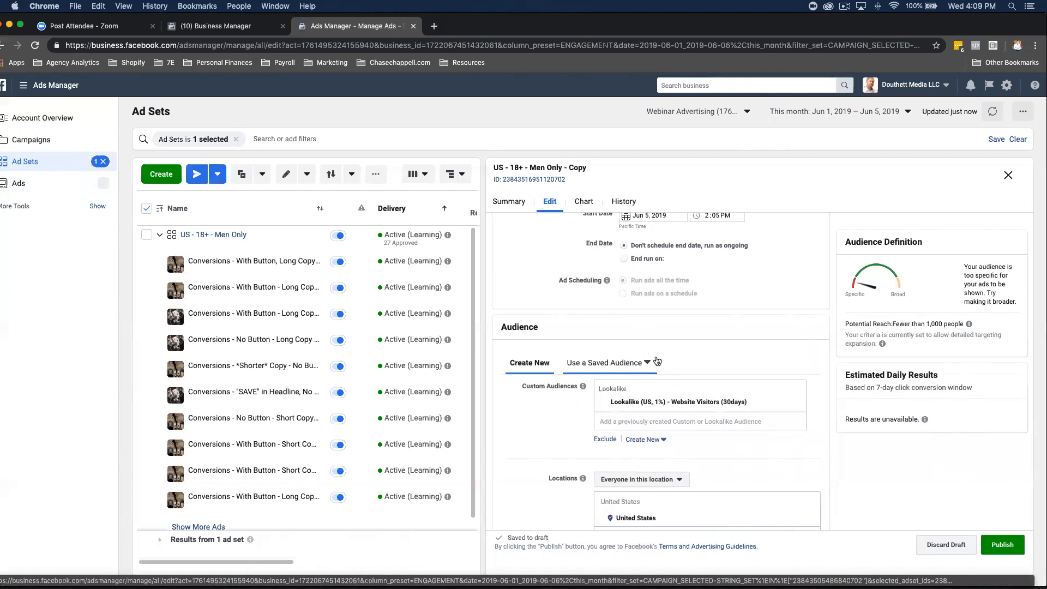
pyautogui.scroll(-5, 656, 424)
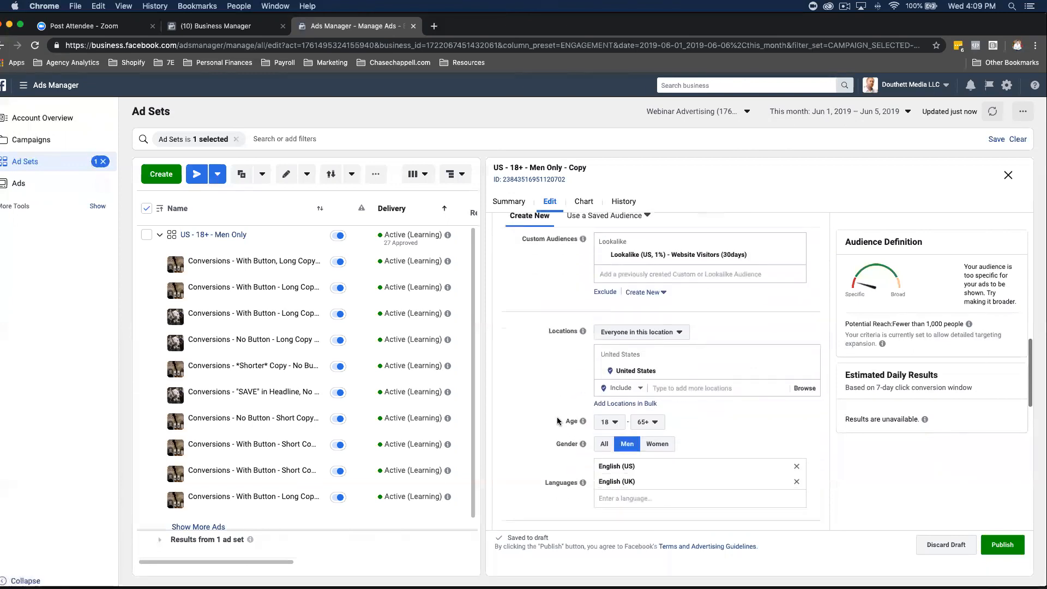
pyautogui.scroll(1, 688, 352)
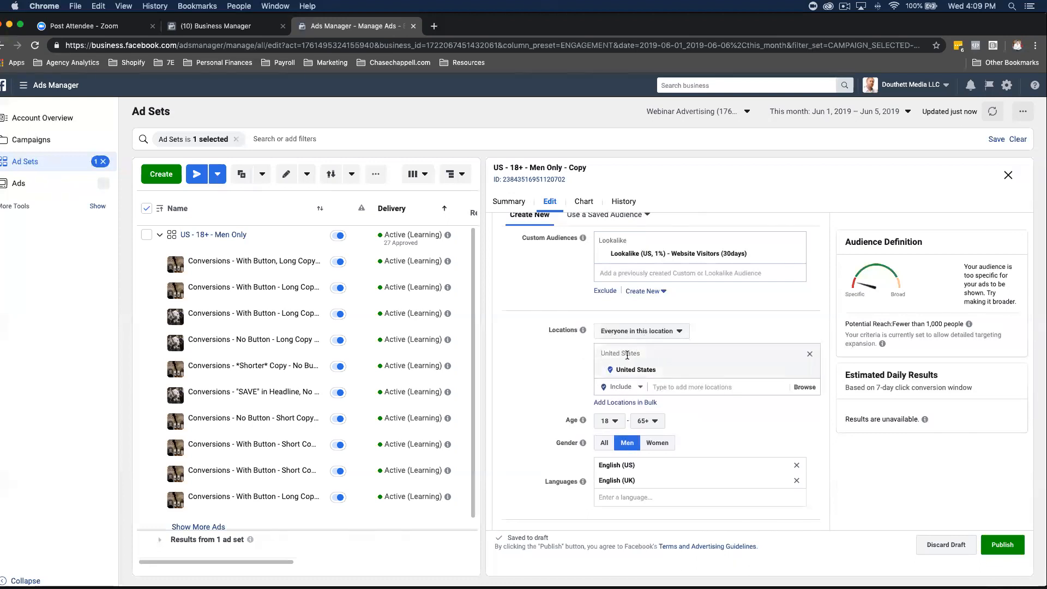
pyautogui.scroll(-3, 702, 433)
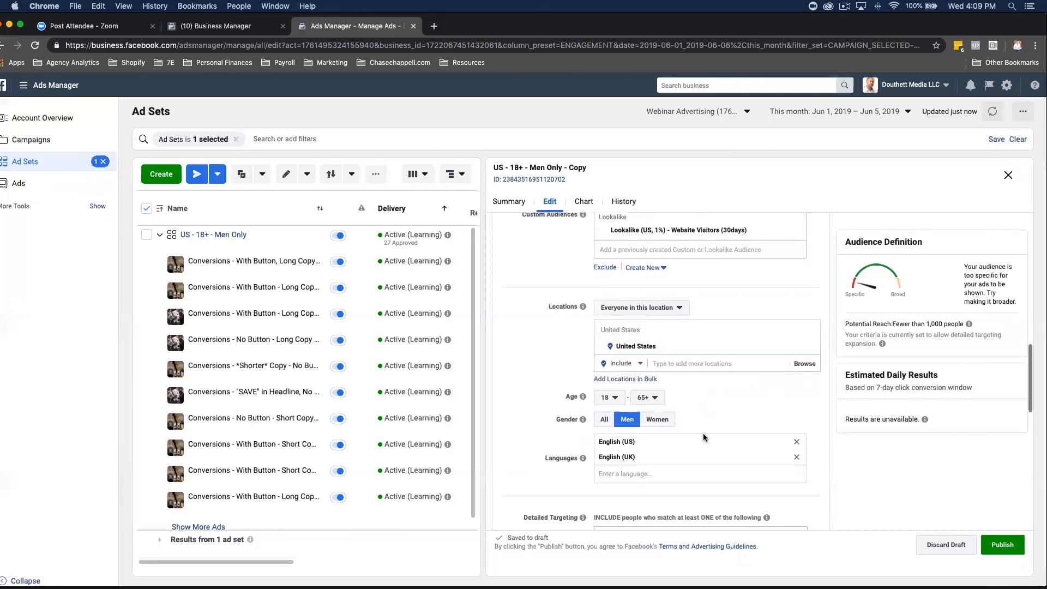
pyautogui.scroll(-3, 721, 447)
pyautogui.scroll(3, 715, 452)
pyautogui.scroll(-5, 716, 457)
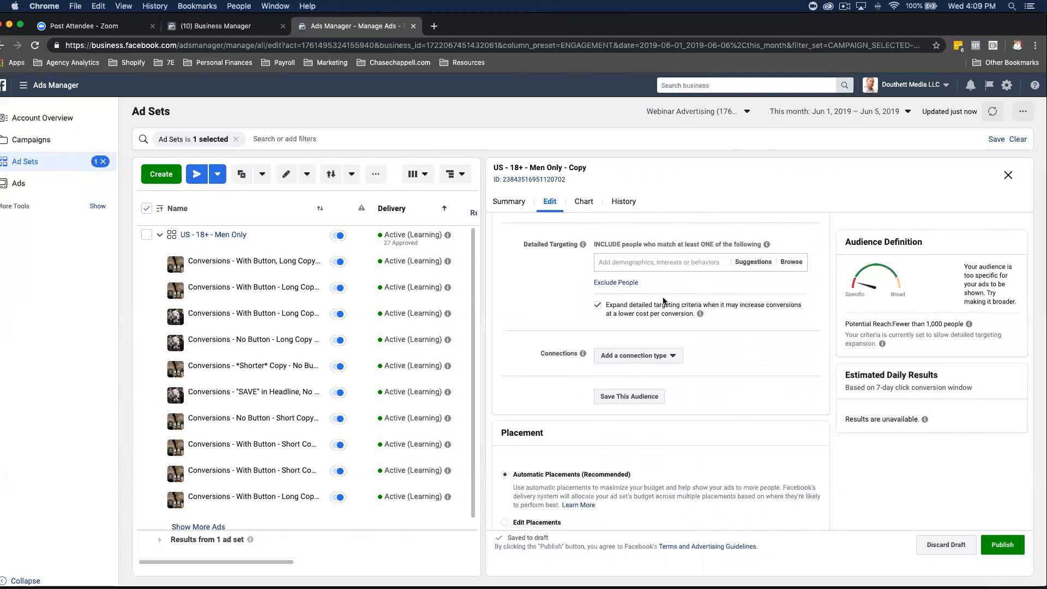
pyautogui.scroll(-2, 663, 301)
# Step: Check the copied ad set's budget, schedule, location map, placements, and optimization and delivery settings
pyautogui.scroll(10, 663, 301)
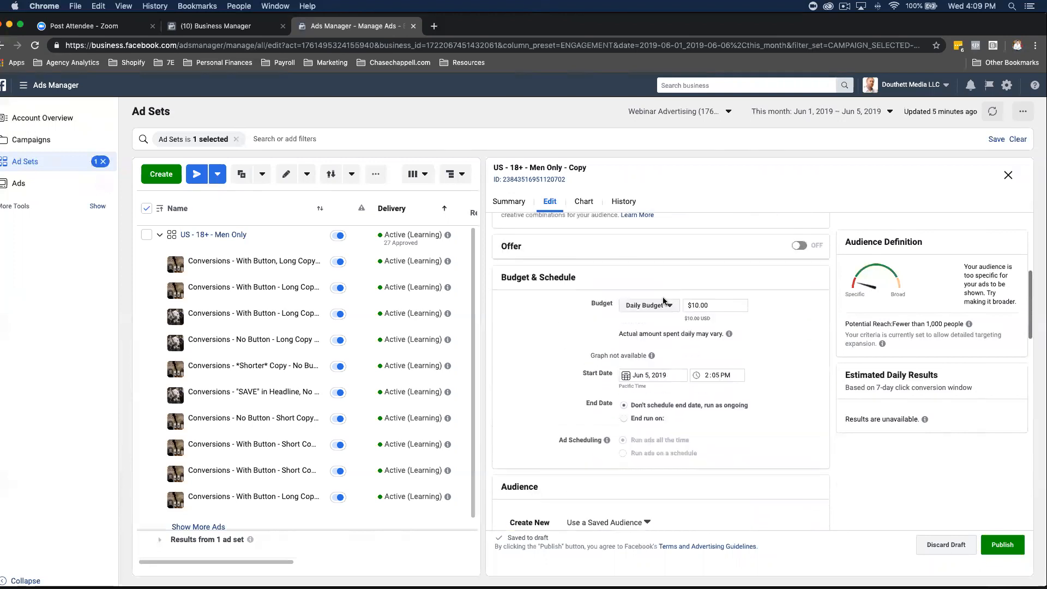
pyautogui.scroll(5, 666, 307)
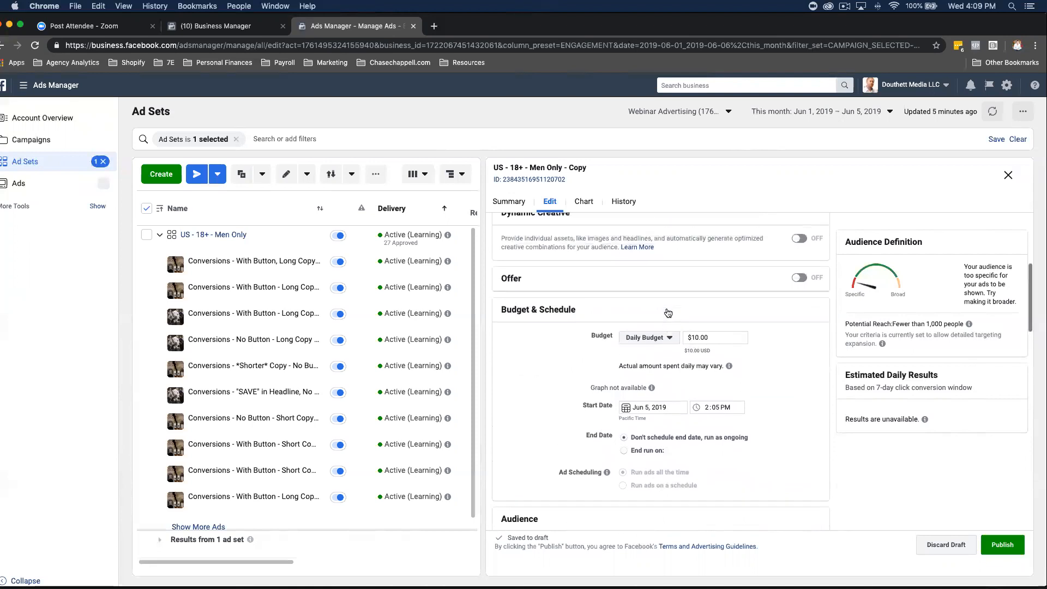
pyautogui.scroll(-12, 666, 307)
pyautogui.scroll(3, 666, 307)
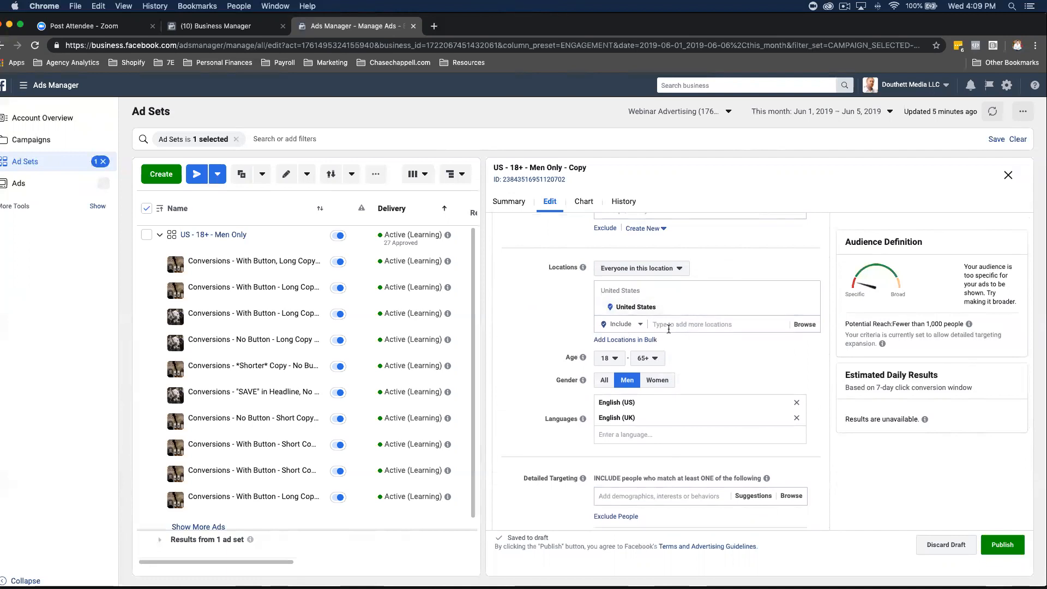
pyautogui.click(636, 329)
pyautogui.click(549, 341)
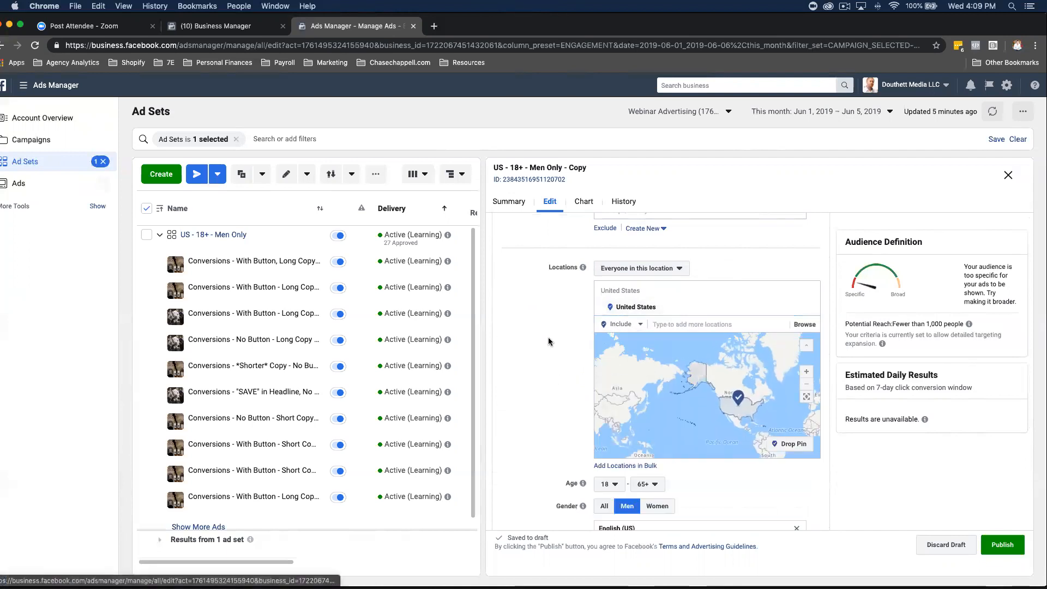
pyautogui.scroll(-3, 549, 343)
pyautogui.scroll(-10, 548, 341)
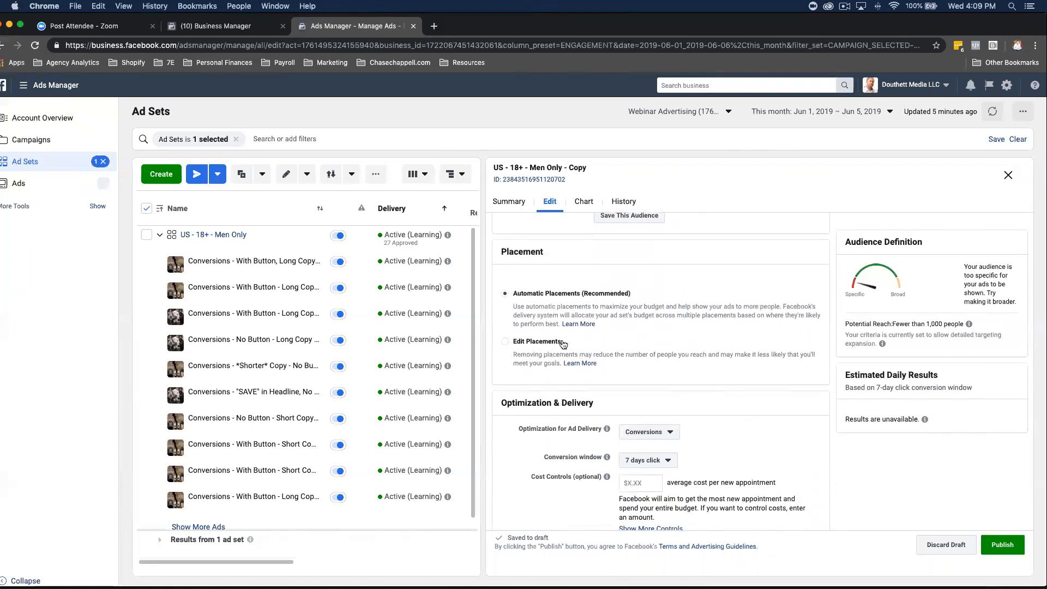
pyautogui.scroll(-2, 605, 318)
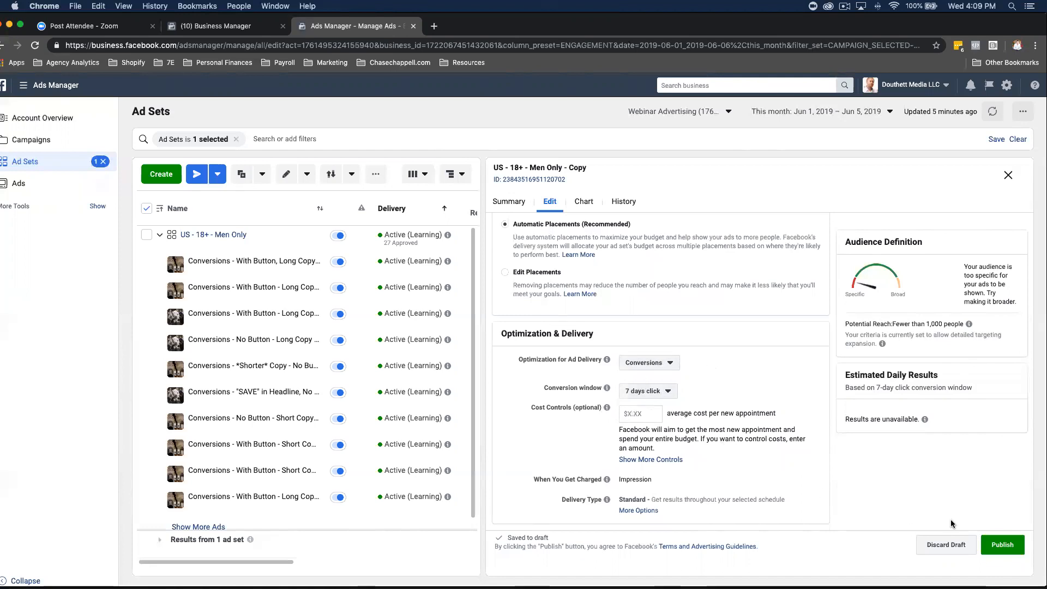
# Step: Rename the copied ad set "US - 18+ - Lookalike (US, 1%) - Website Visitors (30days) - Men", reusing the lookalike audience's name
pyautogui.scroll(15, 813, 453)
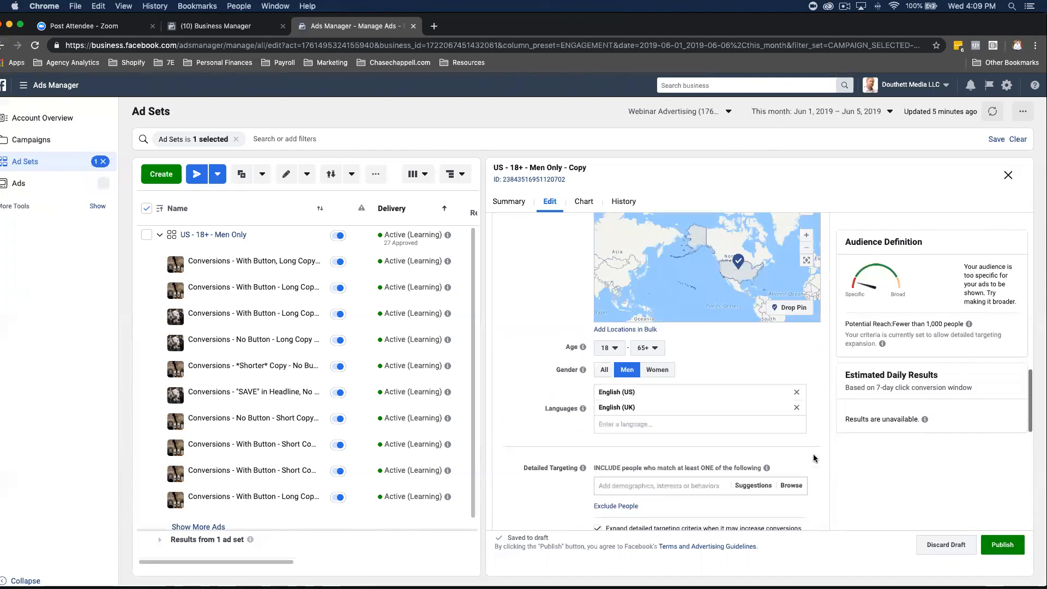
pyautogui.moveTo(646, 236); pyautogui.dragTo(592, 236)
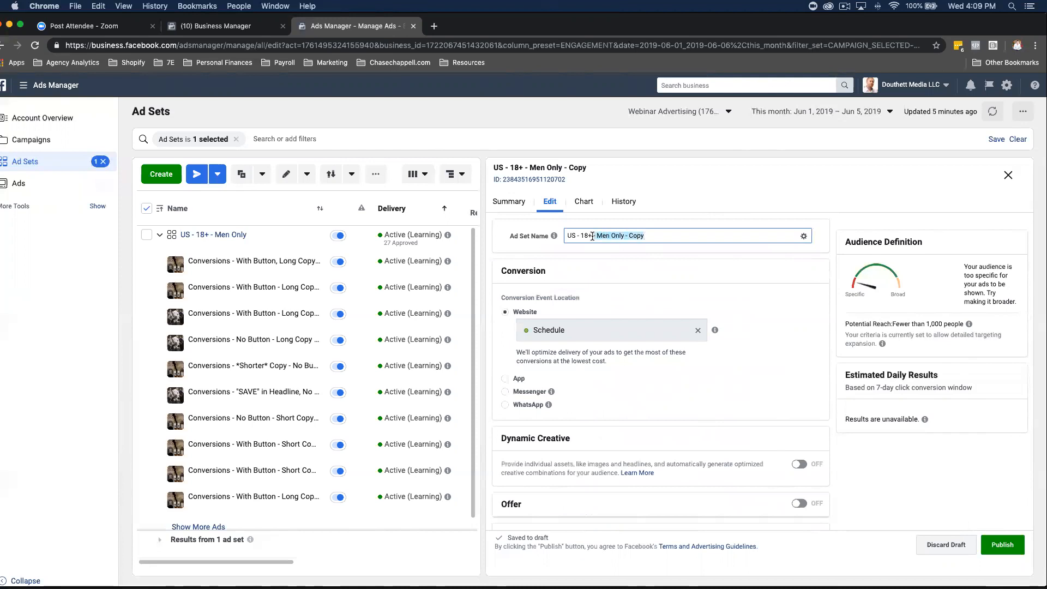
pyautogui.scroll(-10, 678, 446)
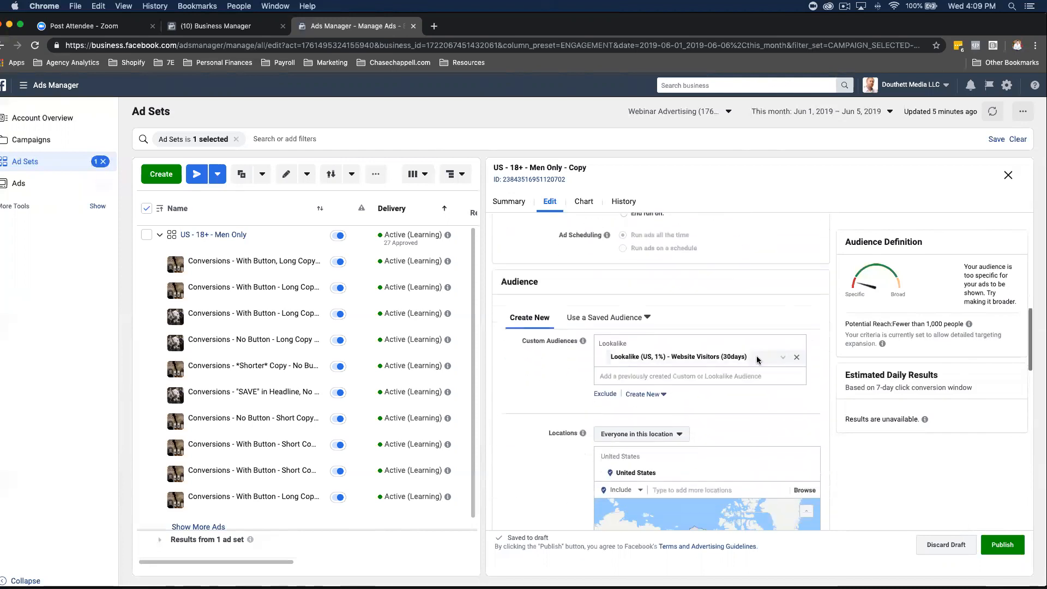
pyautogui.moveTo(752, 358); pyautogui.dragTo(609, 356)
pyautogui.press('super+c')
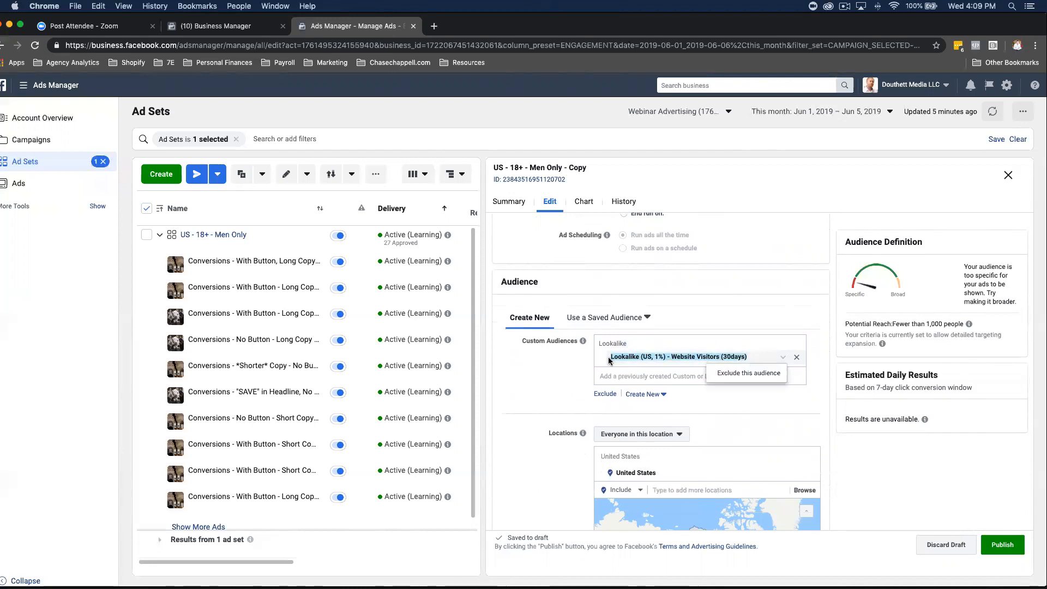
pyautogui.scroll(5, 613, 345)
pyautogui.scroll(5, 614, 346)
pyautogui.click(575, 234)
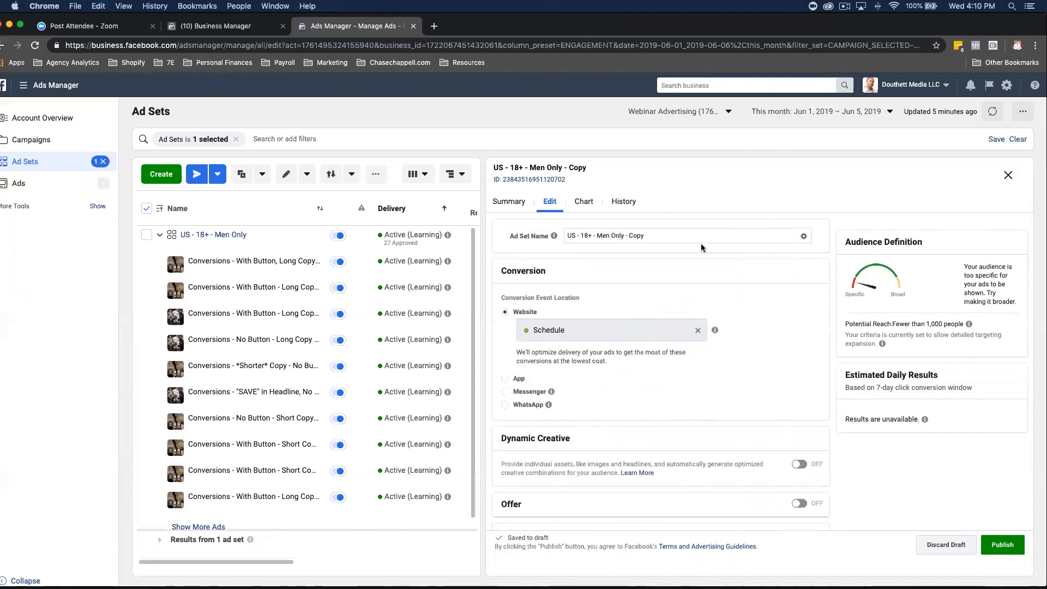
pyautogui.keyDown('shift'); pyautogui.click(597, 237); pyautogui.keyUp('shift')
pyautogui.press('super+v')
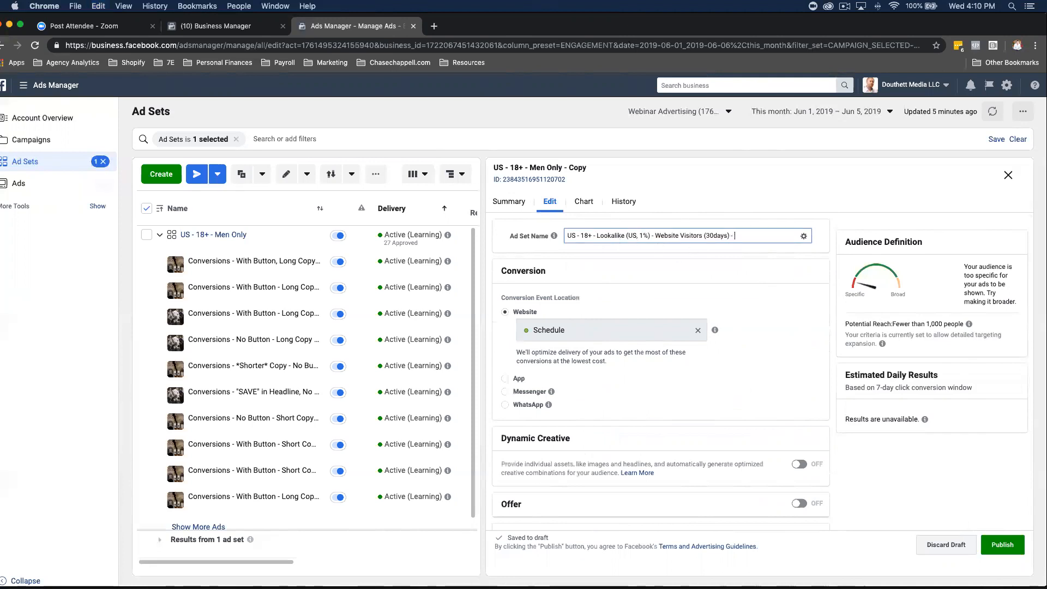
pyautogui.press('Return')
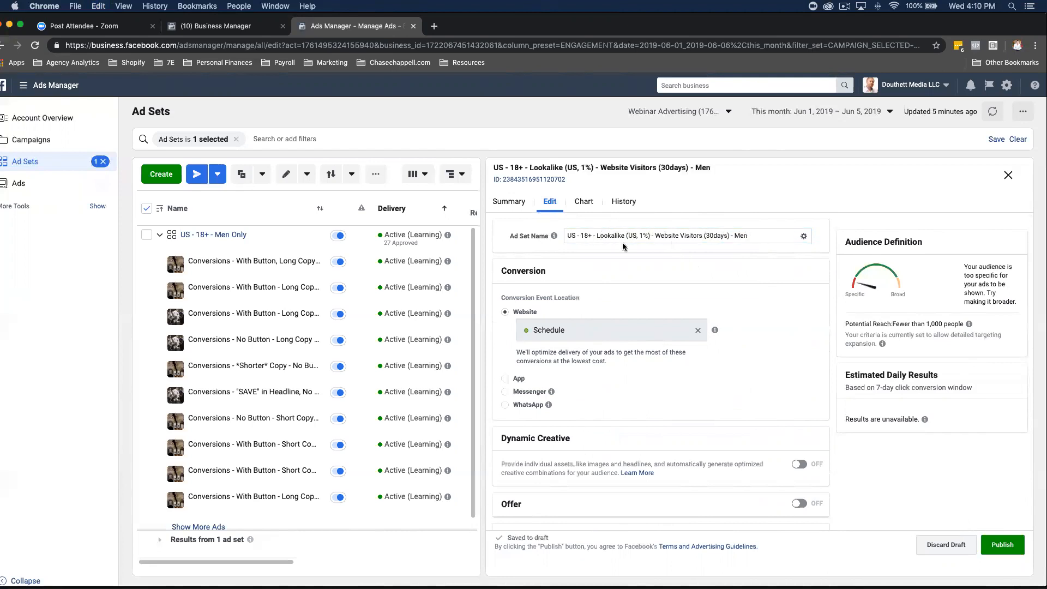
# Step: Publish the renamed lookalike ad set with its automatic placements and conversions optimization
pyautogui.scroll(-15, 624, 247)
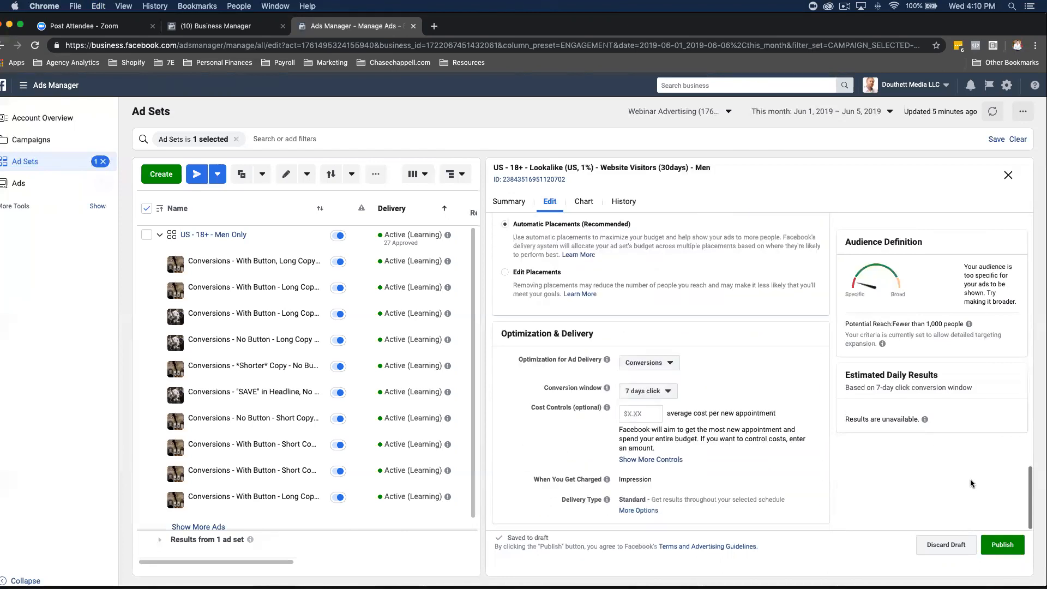
pyautogui.click(1002, 544)
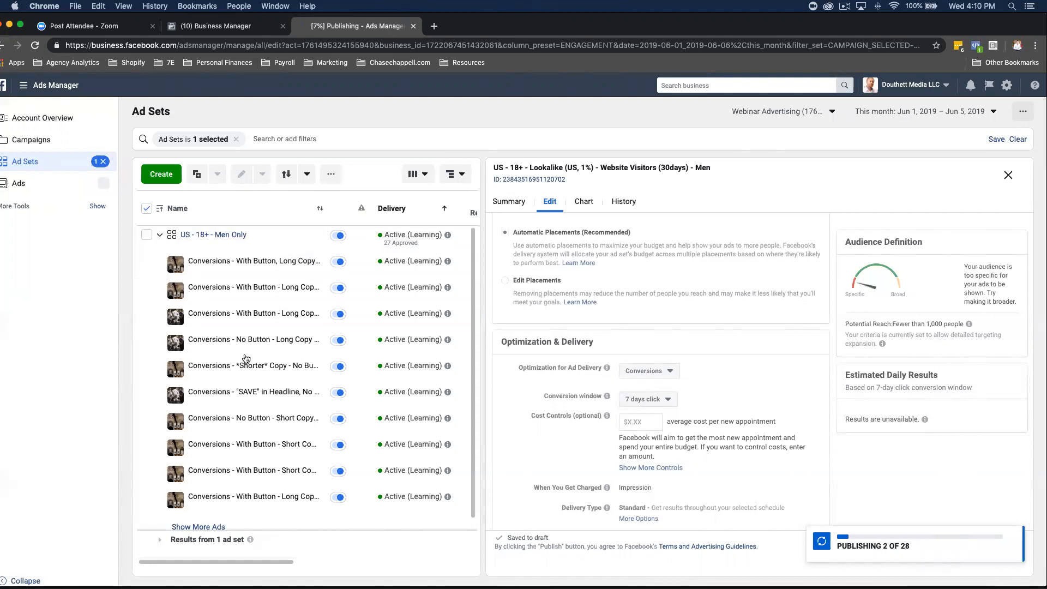
pyautogui.hscroll(1, 256, 334)
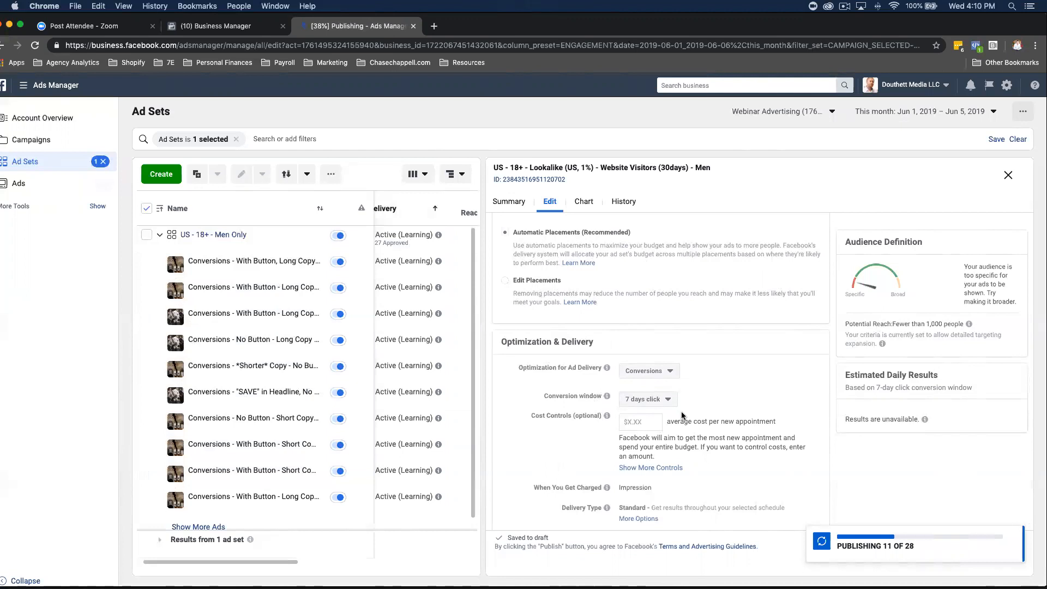
pyautogui.scroll(-1, 681, 414)
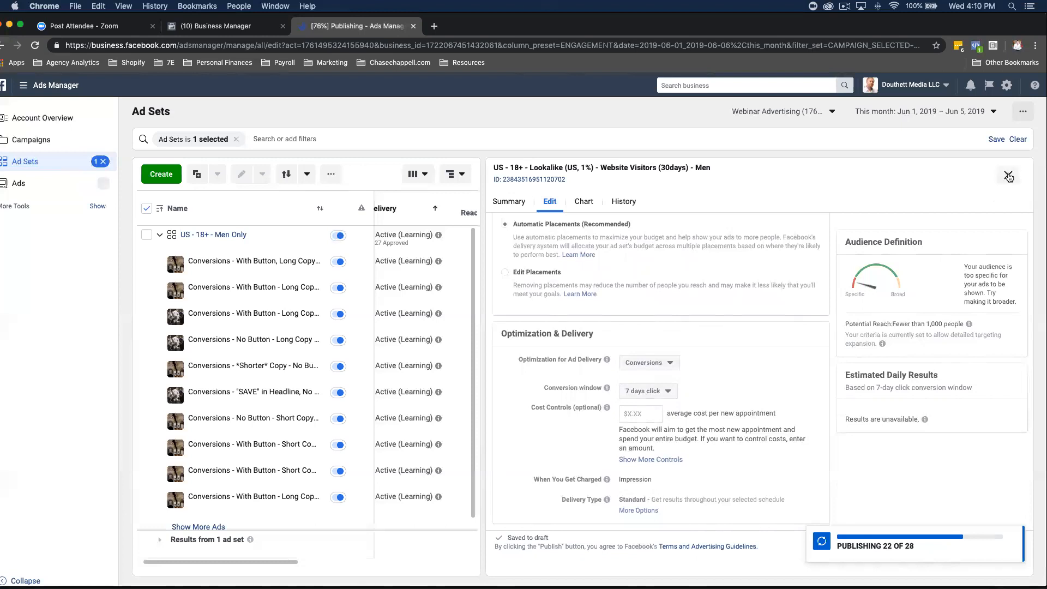
# Step: Close the published ad set's editor, collapse US - 18+ - Men Only and remove the ad set filter to list every ad set
pyautogui.click(1007, 175)
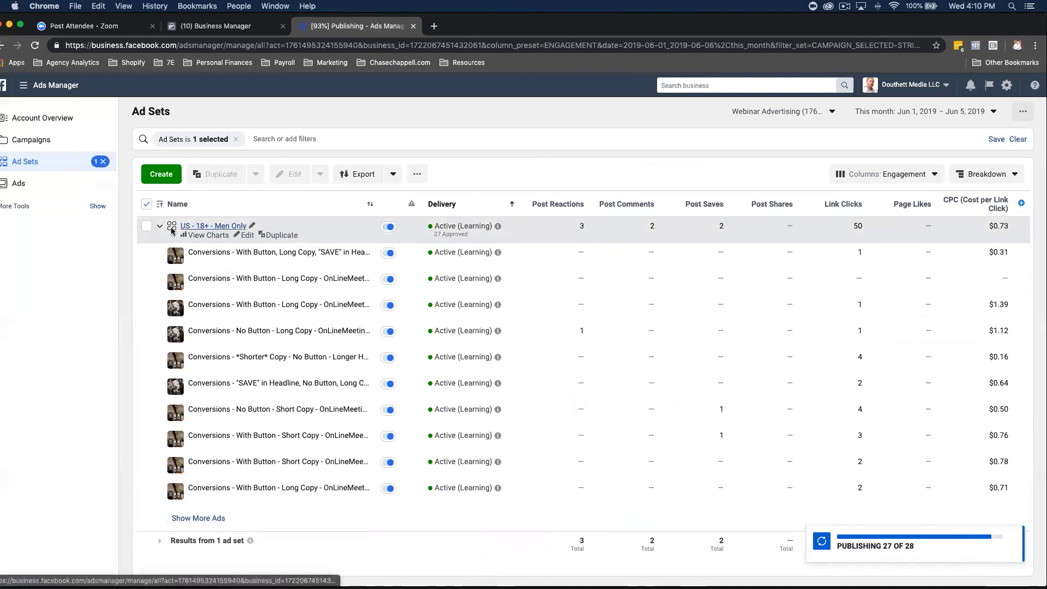
pyautogui.click(159, 226)
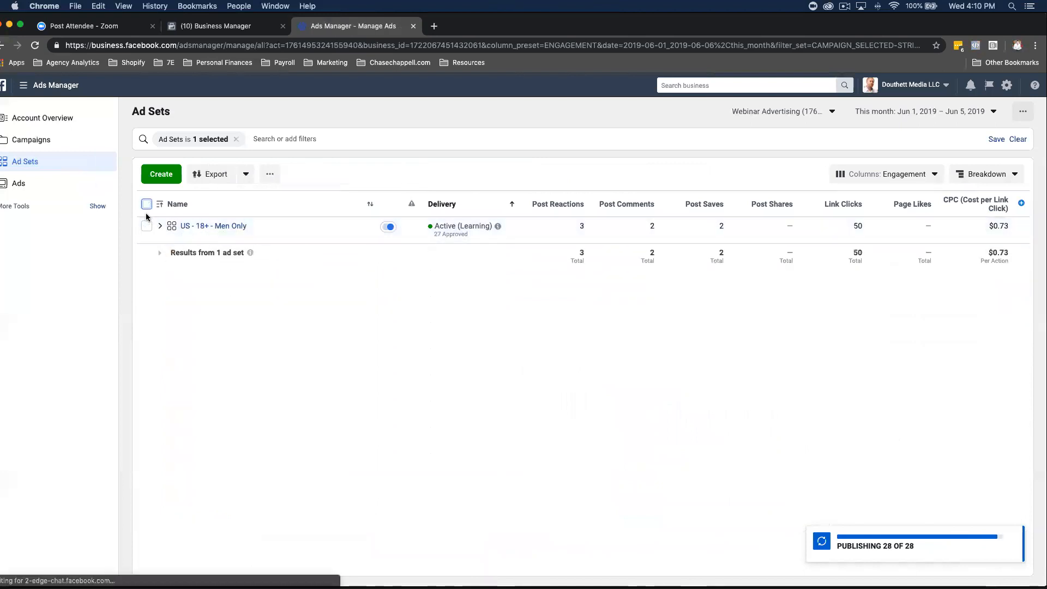
pyautogui.click(236, 140)
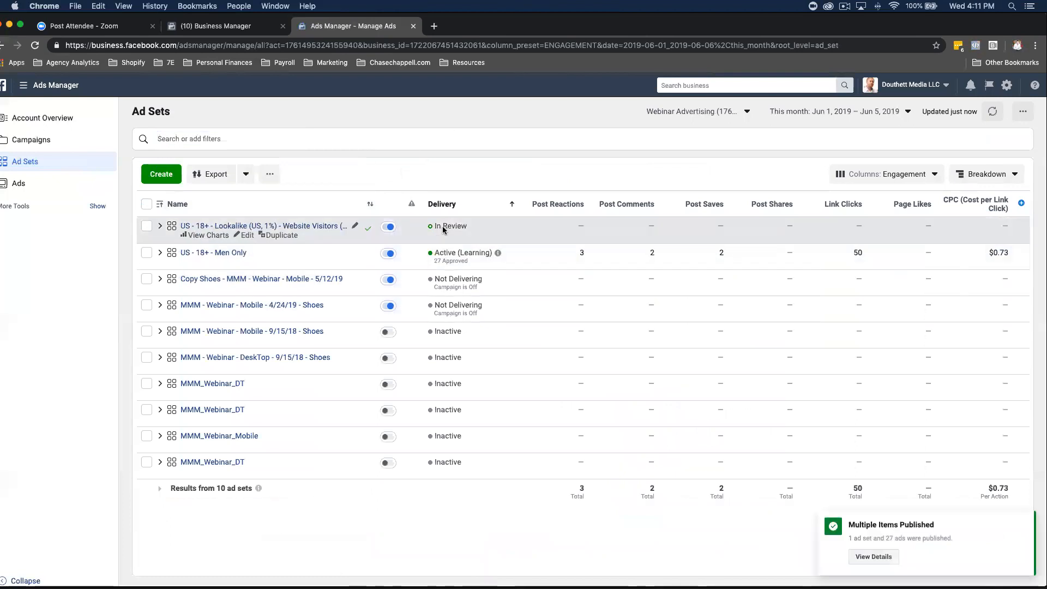
# Step: Expand the new lookalike ad set and the US - 18+ - Men Only ad set to view their ads
pyautogui.click(147, 226)
pyautogui.click(161, 228)
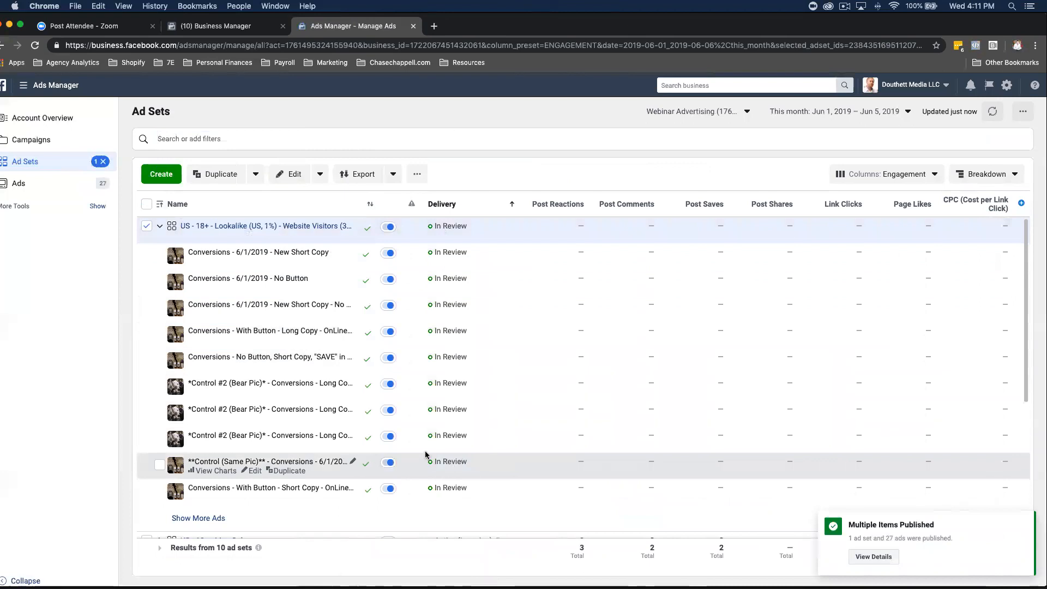
pyautogui.scroll(-5, 430, 460)
pyautogui.click(456, 308)
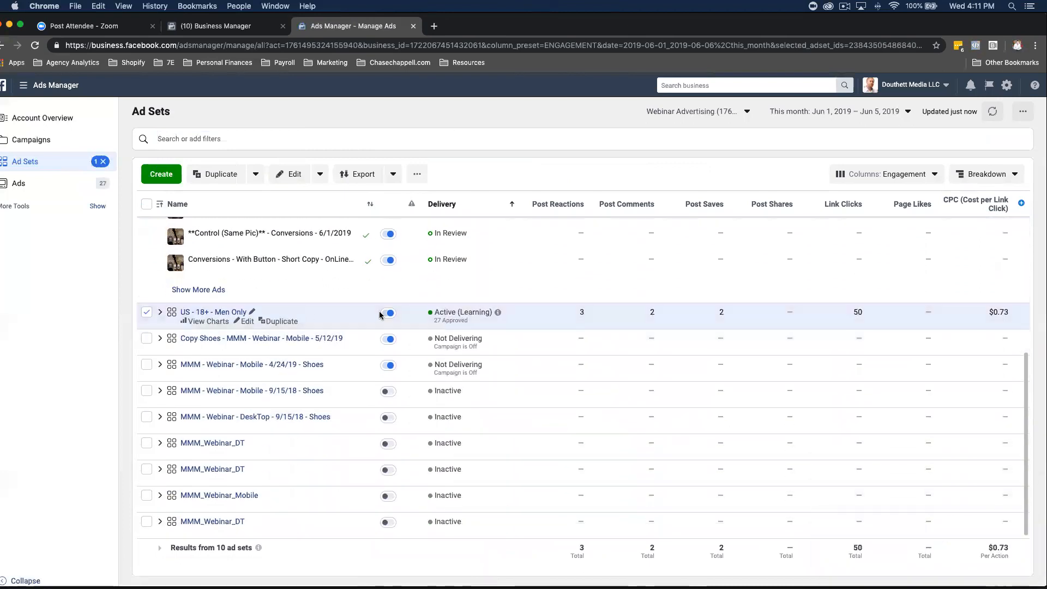
pyautogui.click(160, 312)
pyautogui.scroll(4, 484, 298)
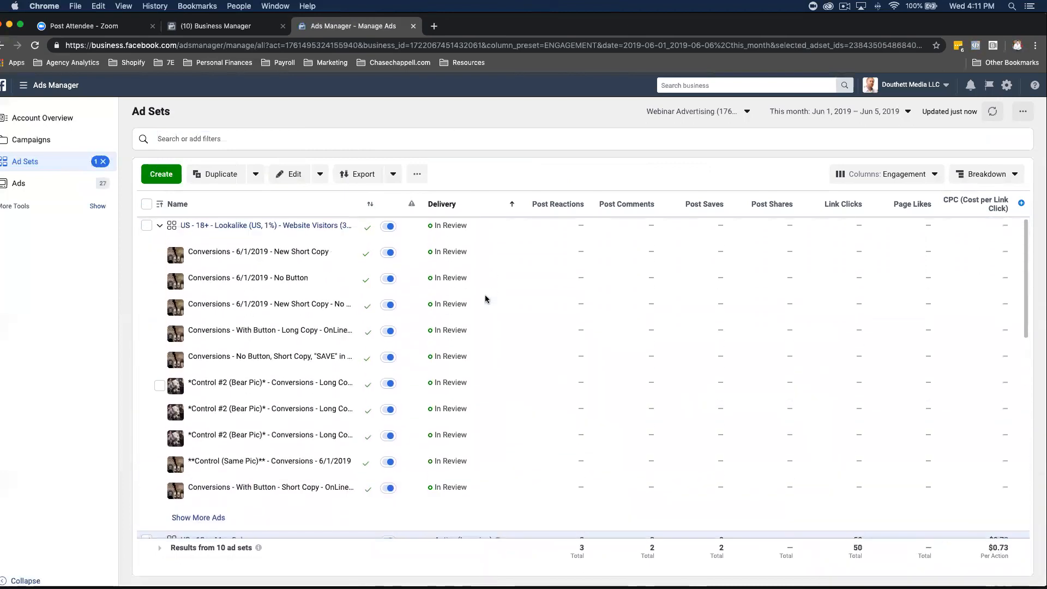
# Step: Check the chart and preview of the lookalike ad set's "Conversions - 6/1/2019 - No Button" ad, then close them
pyautogui.click(212, 284)
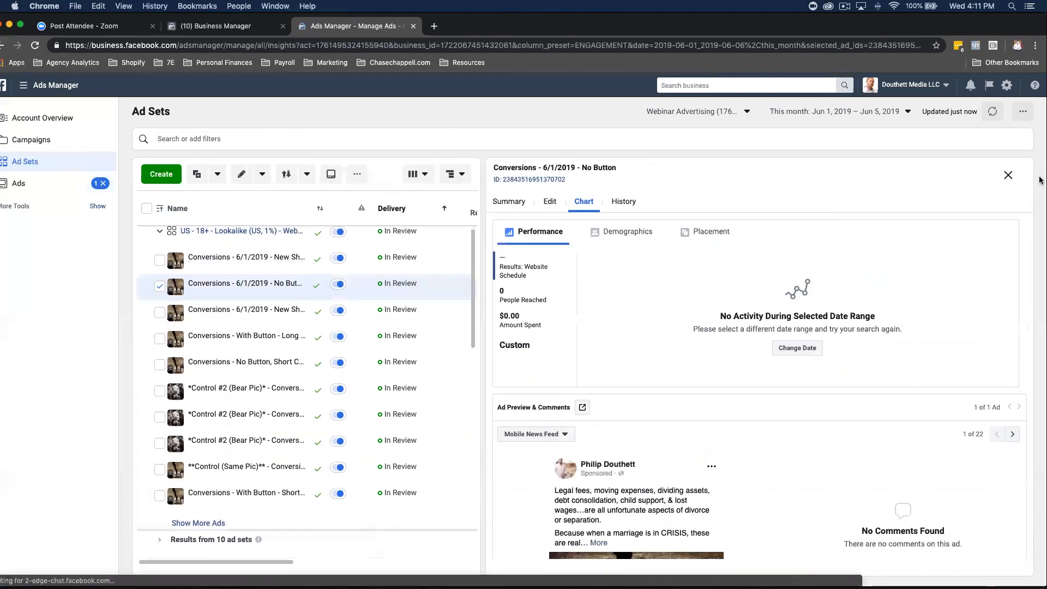
pyautogui.scroll(-5, 972, 237)
pyautogui.click(1007, 175)
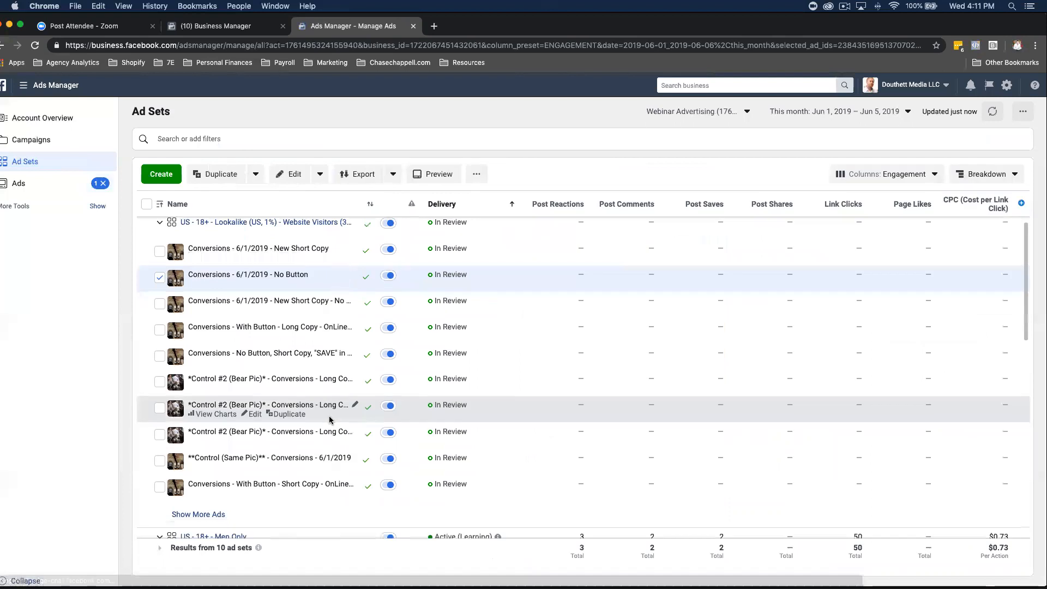
# Step: Sort by post comments and locate the "*Control #2 (Bear Pic)* - Conversions - Long Copy, With Button" ad in both ad sets
pyautogui.scroll(-5, 330, 420)
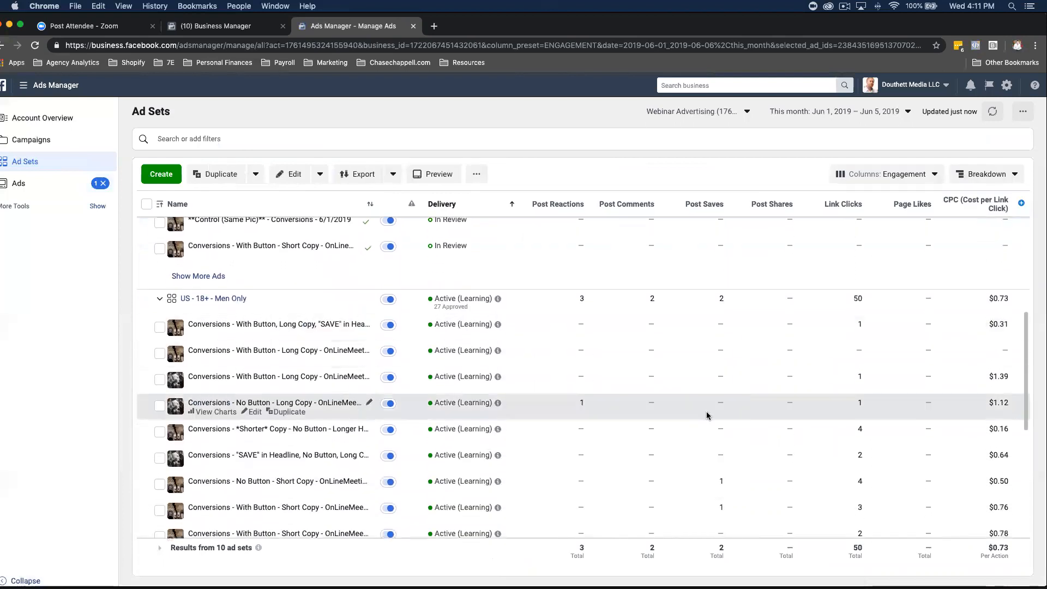
pyautogui.scroll(-8, 706, 416)
pyautogui.scroll(3, 739, 344)
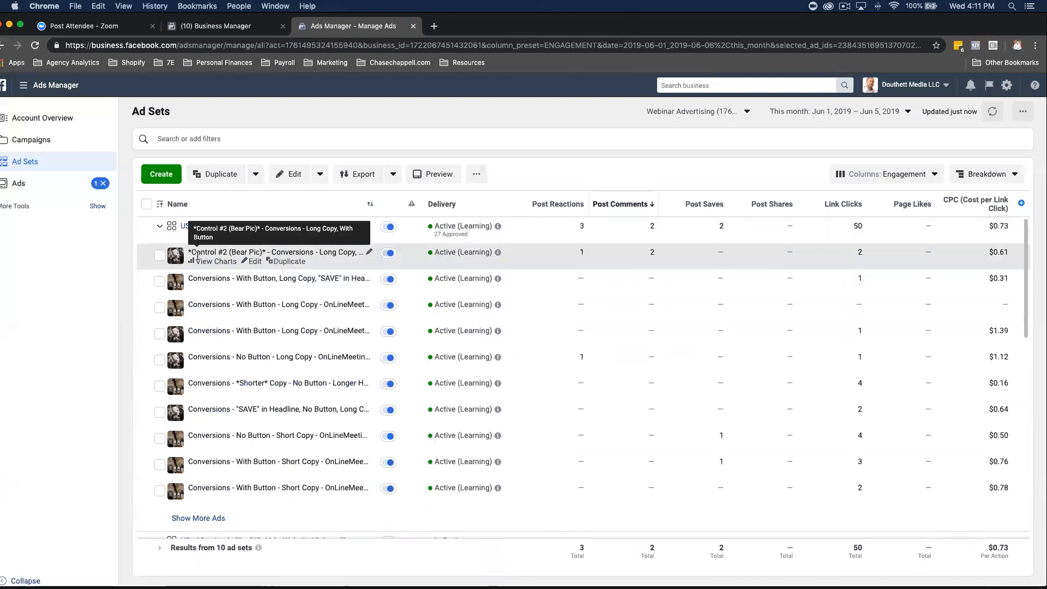
pyautogui.scroll(-5, 262, 294)
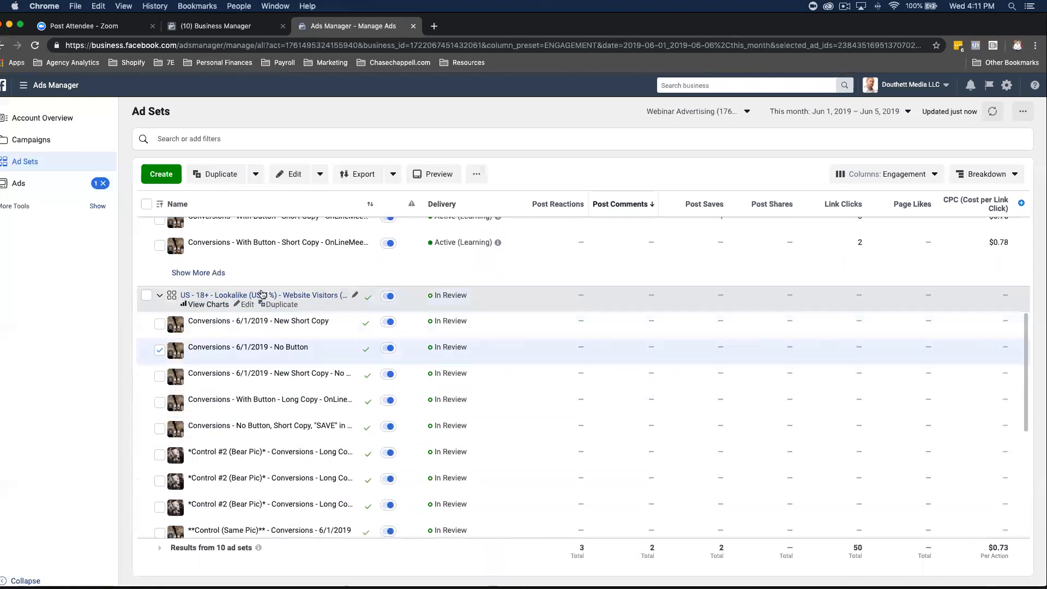
pyautogui.scroll(-2, 262, 295)
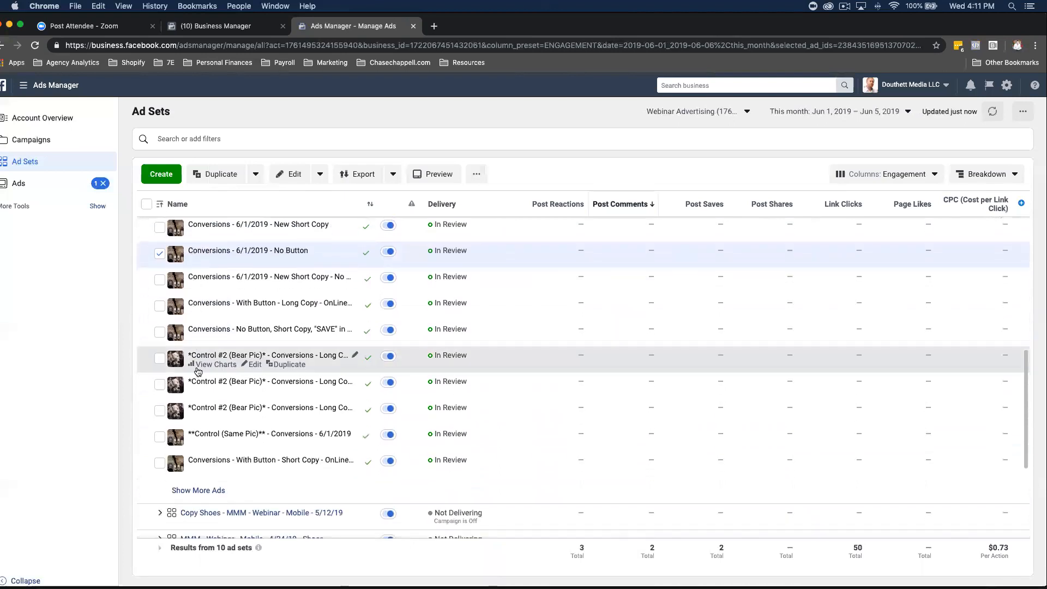
pyautogui.scroll(7, 196, 368)
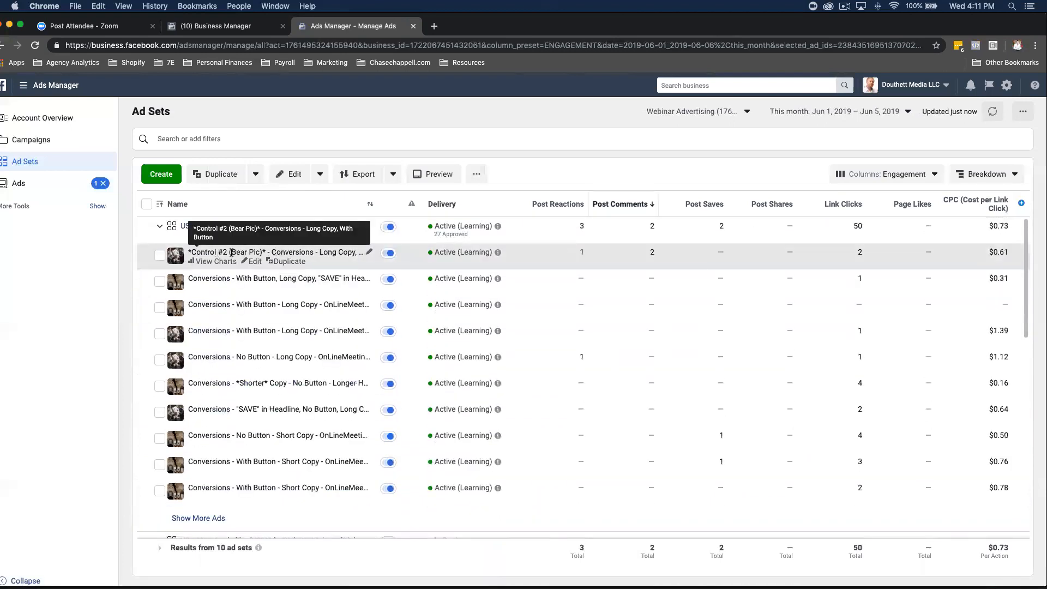
pyautogui.scroll(-4, 302, 256)
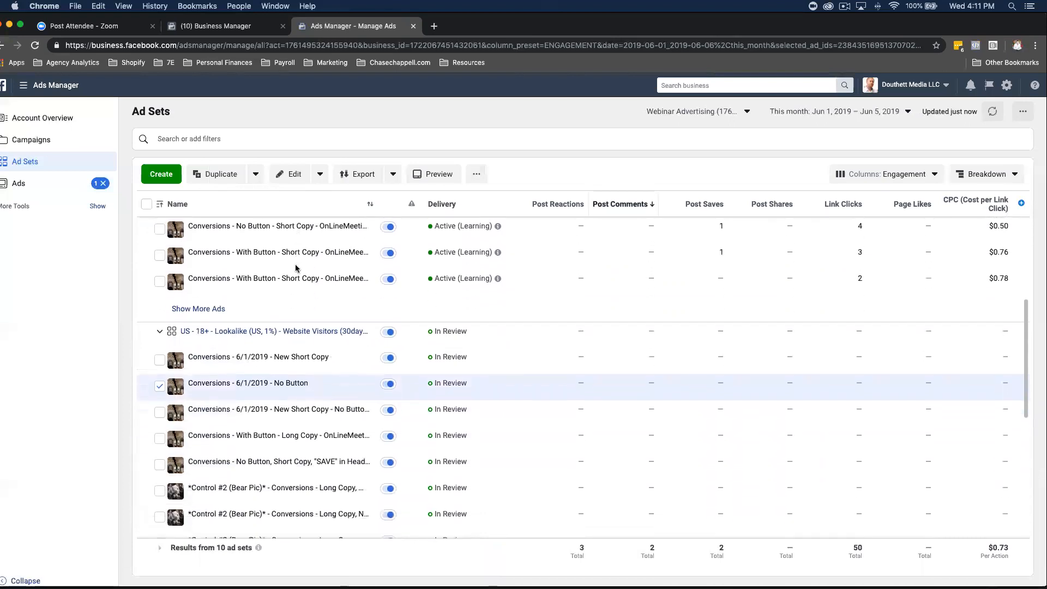
pyautogui.scroll(-1, 328, 472)
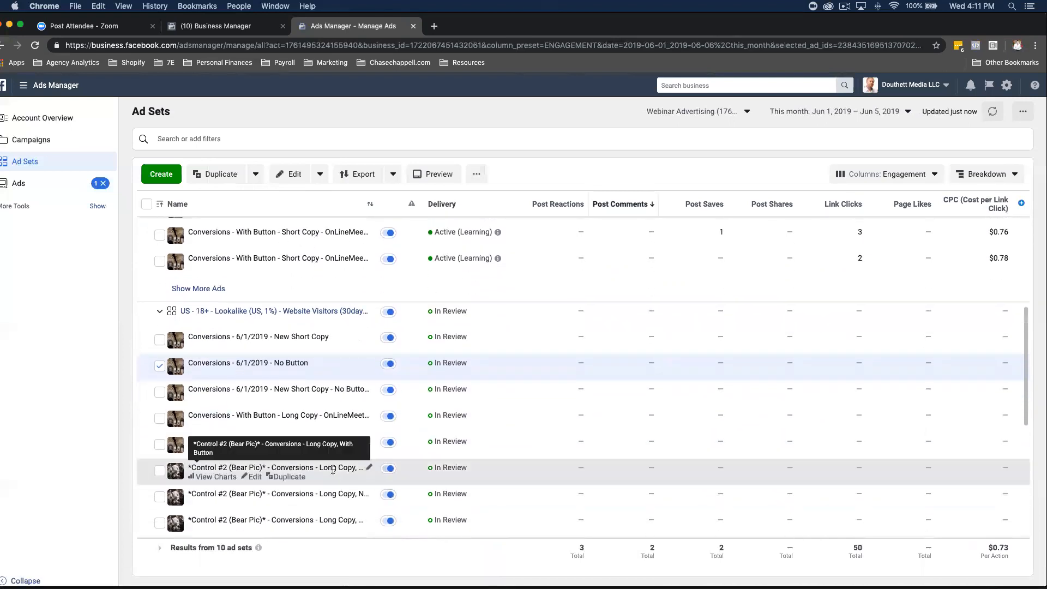
# Step: Check the preview and comments of the lookalike ad set's "*Control #2 (Bear Pic)* - Conversions - Long Copy, With Button" ad
pyautogui.click(212, 477)
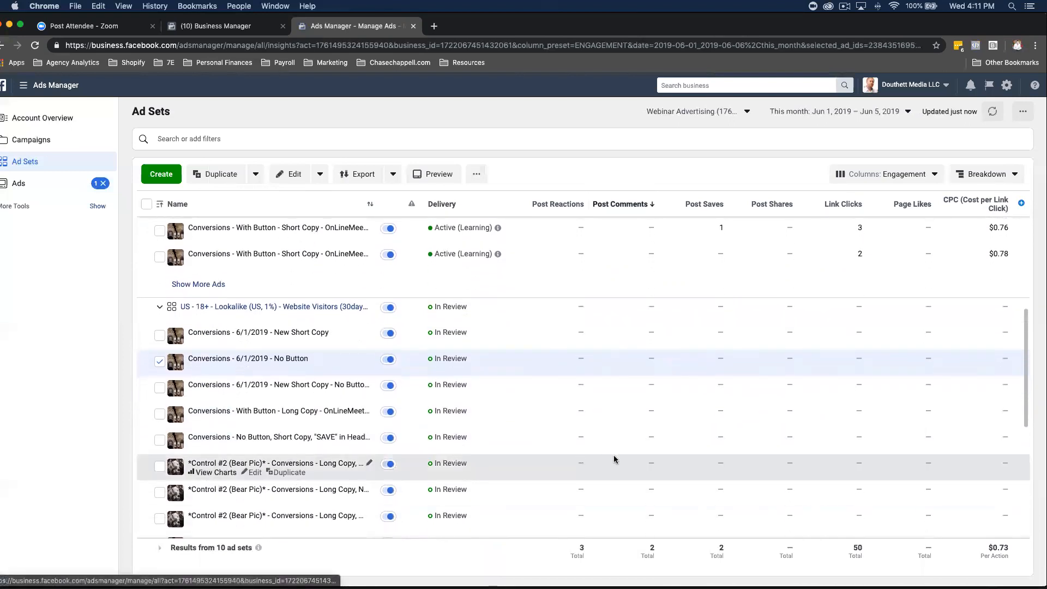
pyautogui.scroll(-3, 712, 460)
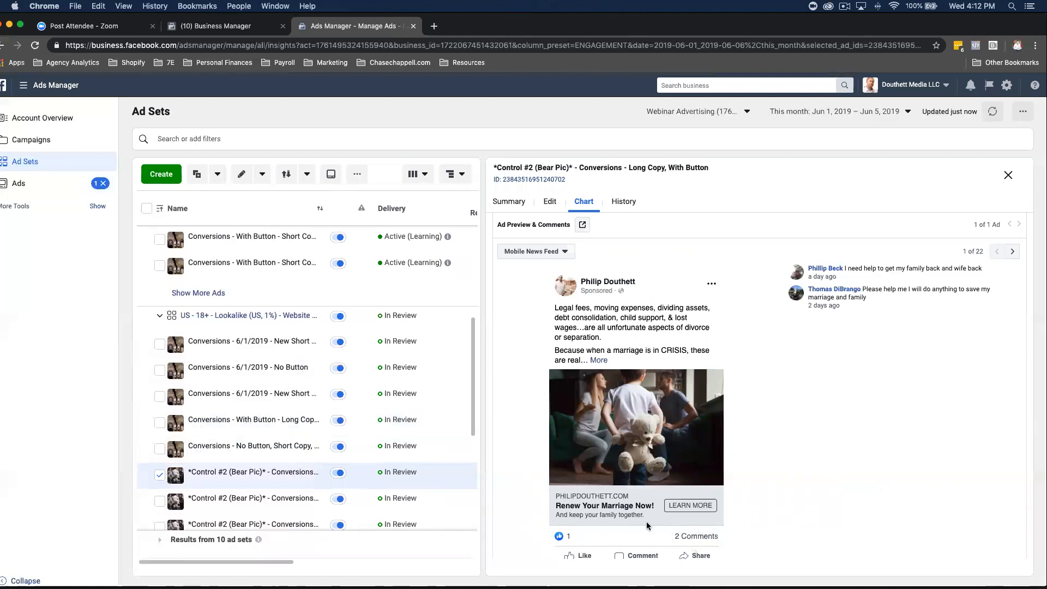
pyautogui.click(1007, 174)
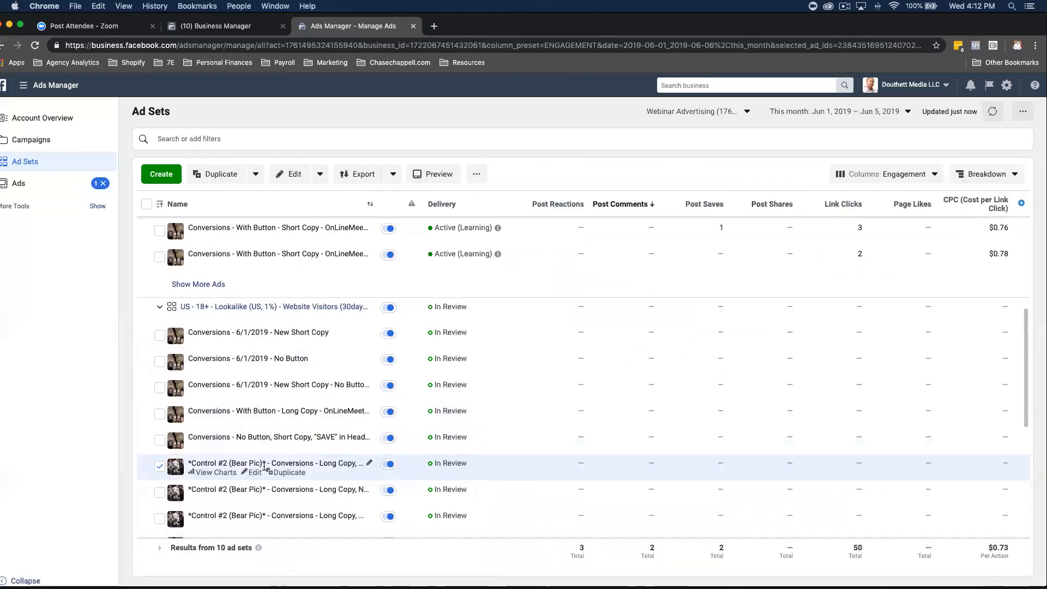
# Step: Collapse the ad lists of the lookalike and US - 18+ - Men Only ad sets
pyautogui.click(159, 306)
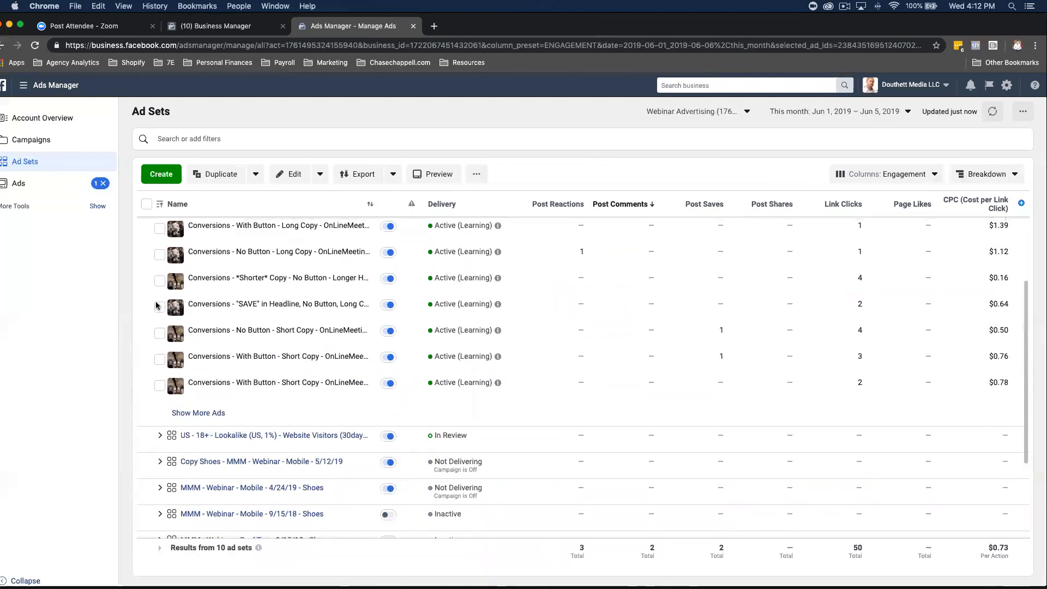
pyautogui.scroll(2, 155, 305)
pyautogui.click(154, 231)
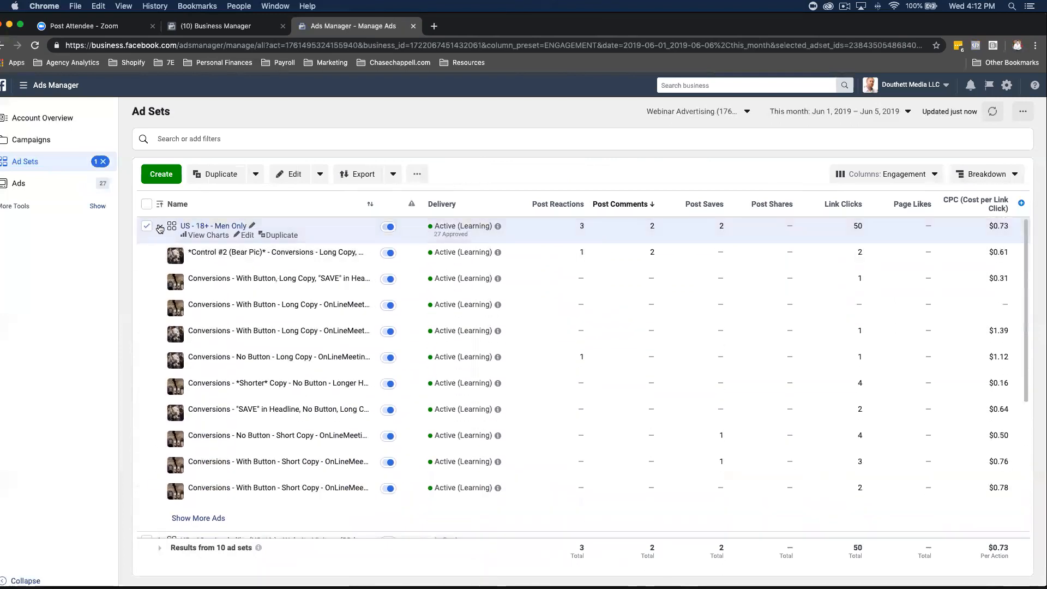
pyautogui.click(159, 228)
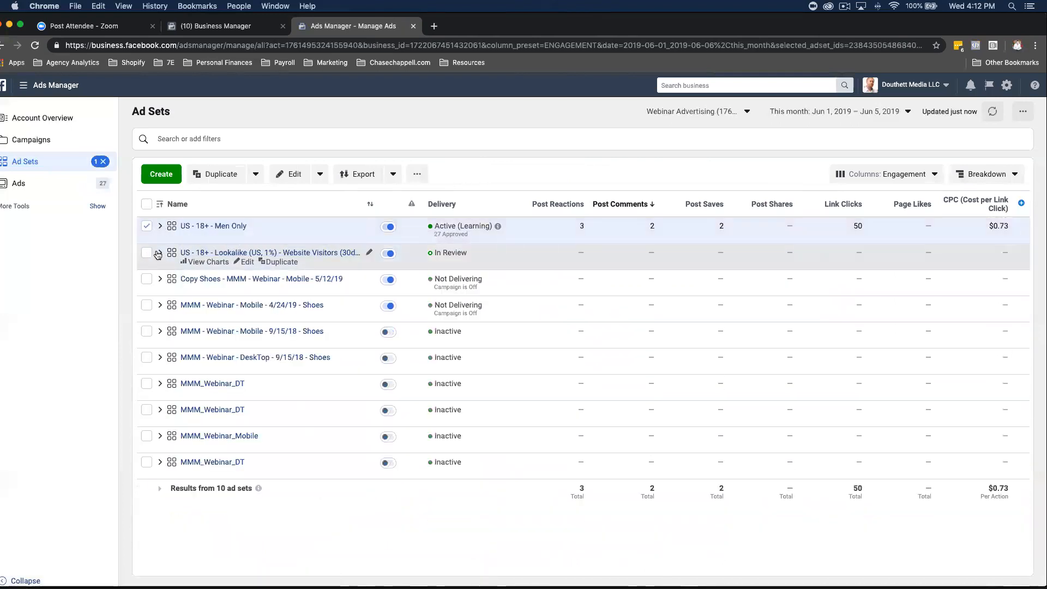
pyautogui.click(159, 226)
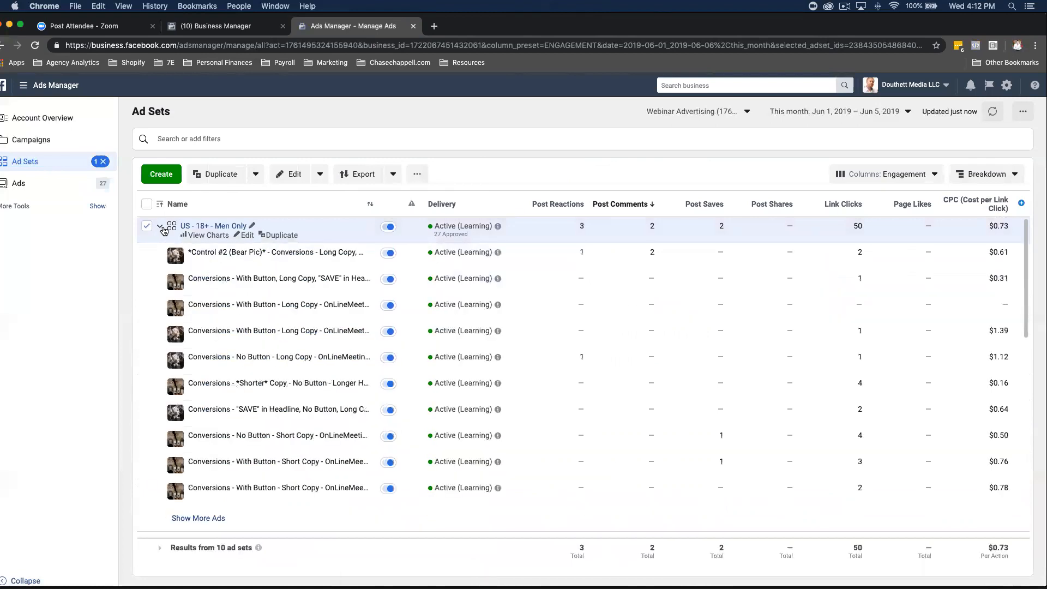
pyautogui.click(162, 228)
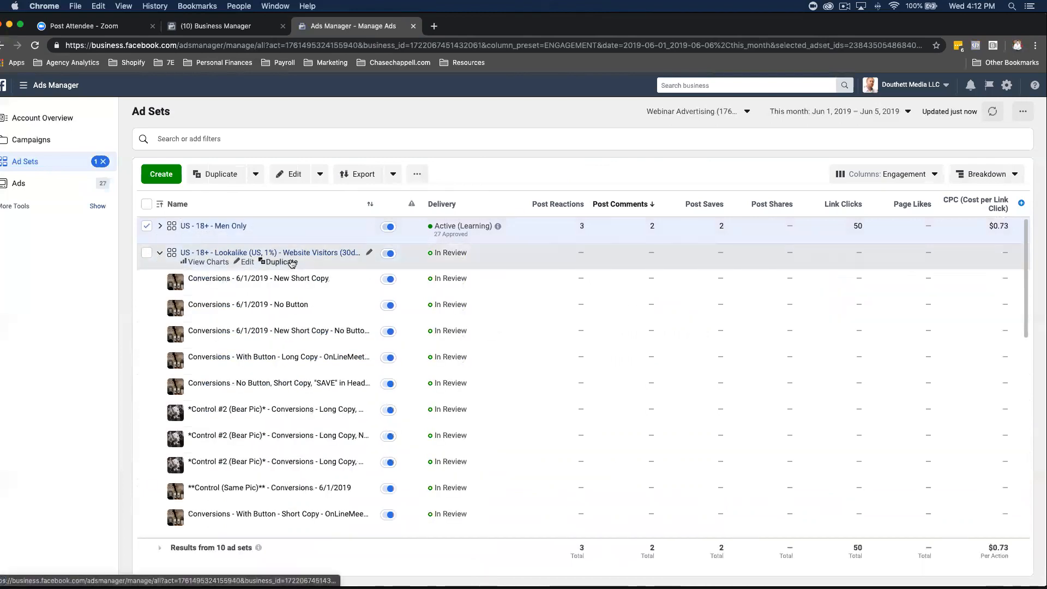
pyautogui.click(160, 253)
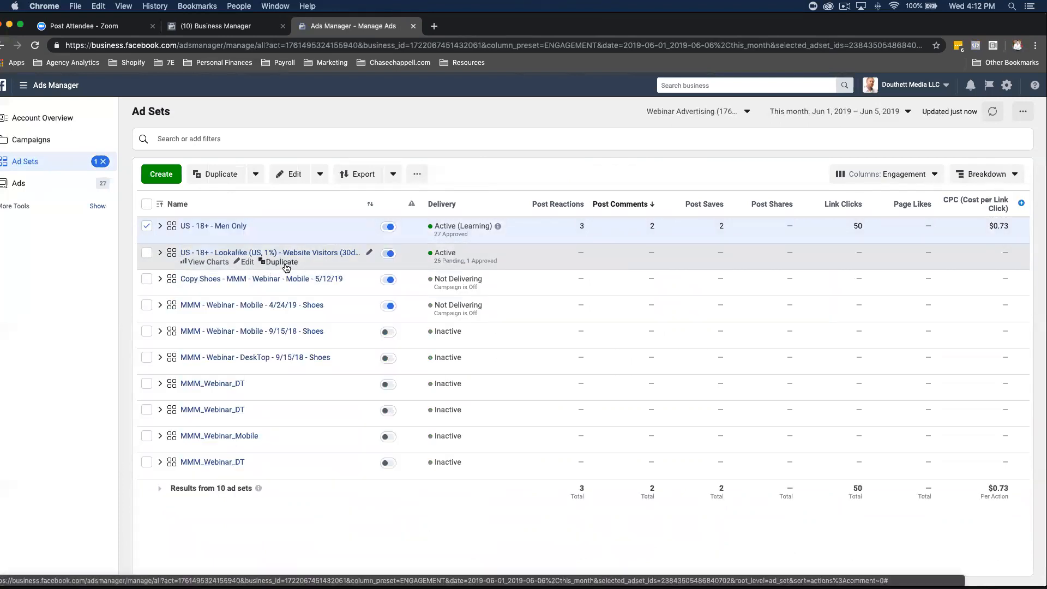
pyautogui.click(281, 262)
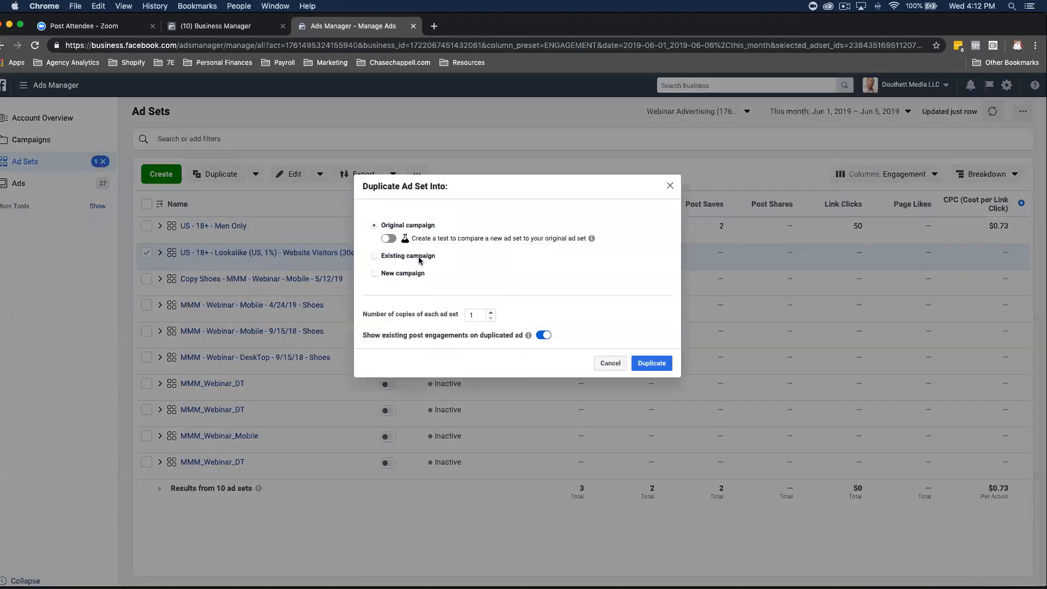
pyautogui.click(418, 257)
pyautogui.click(597, 256)
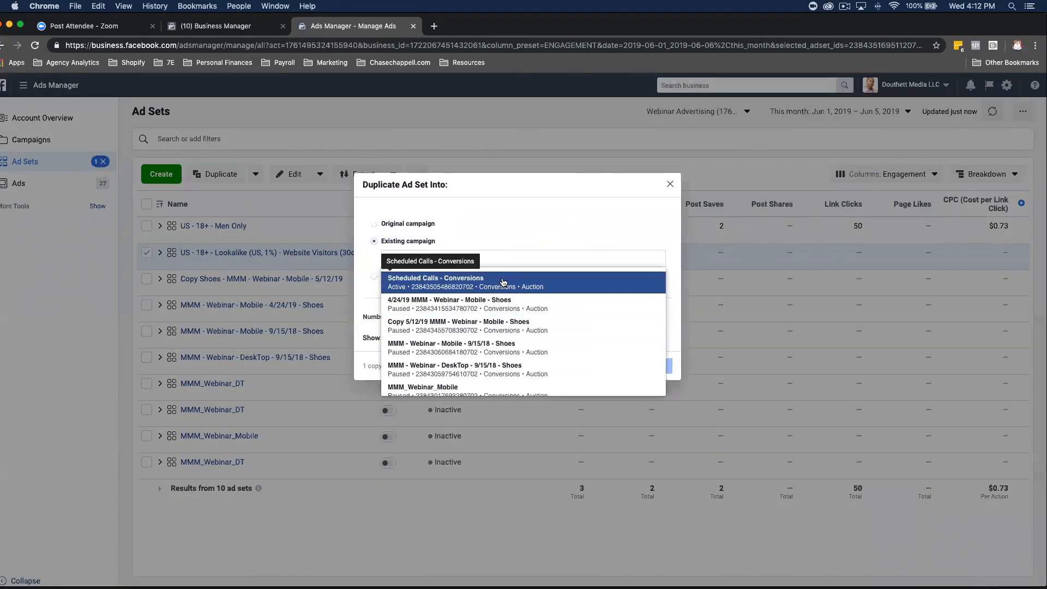
pyautogui.click(565, 247)
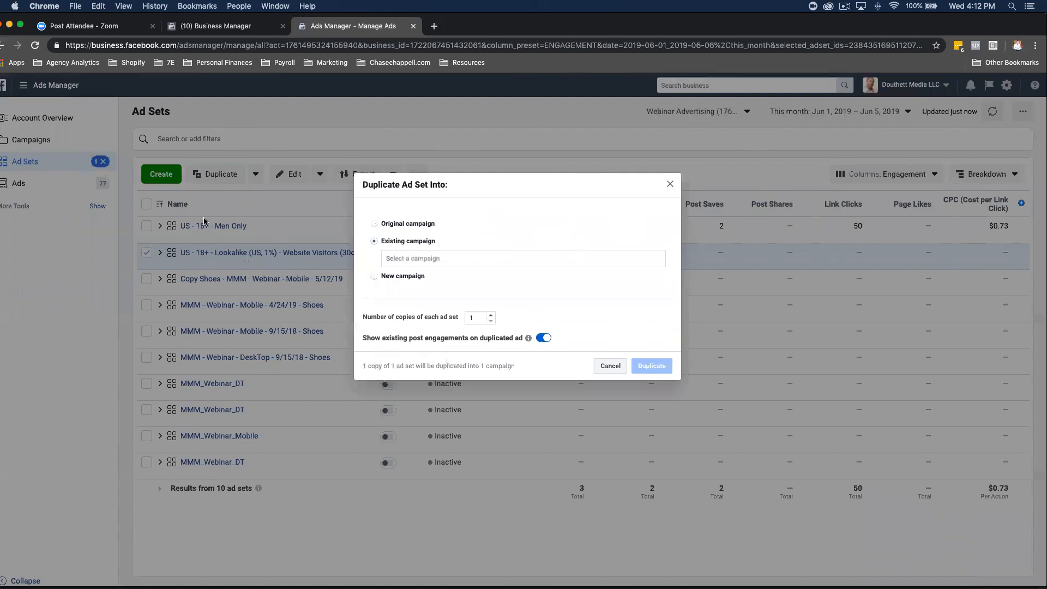
pyautogui.click(665, 187)
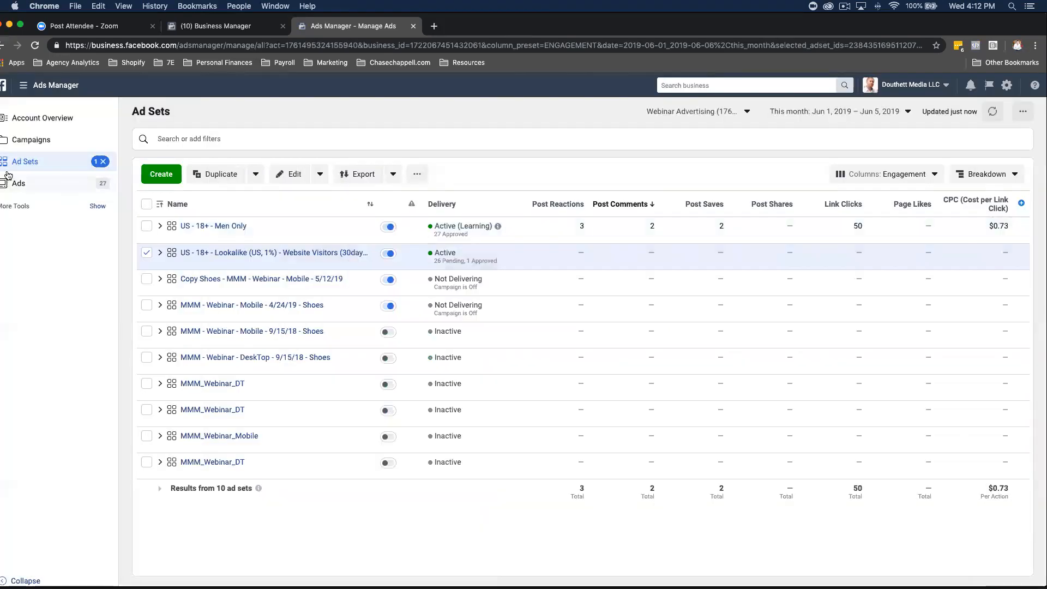
# Step: Open the Scheduled Calls - Conversions campaign and duplicate its lookalike ad set once into that campaign, keeping existing post engagements shown
pyautogui.click(55, 143)
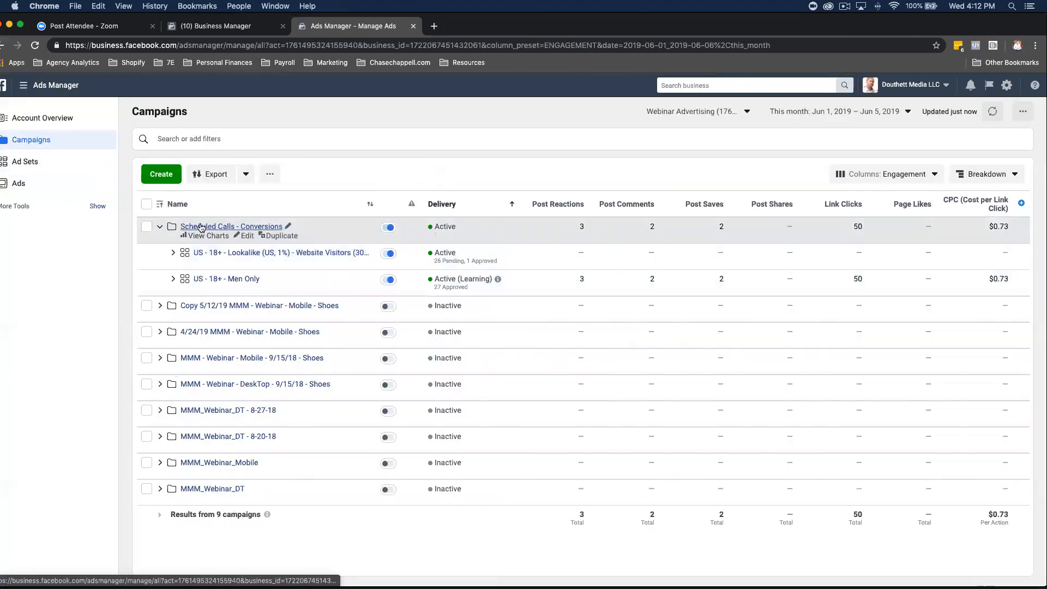
pyautogui.click(200, 227)
pyautogui.click(282, 235)
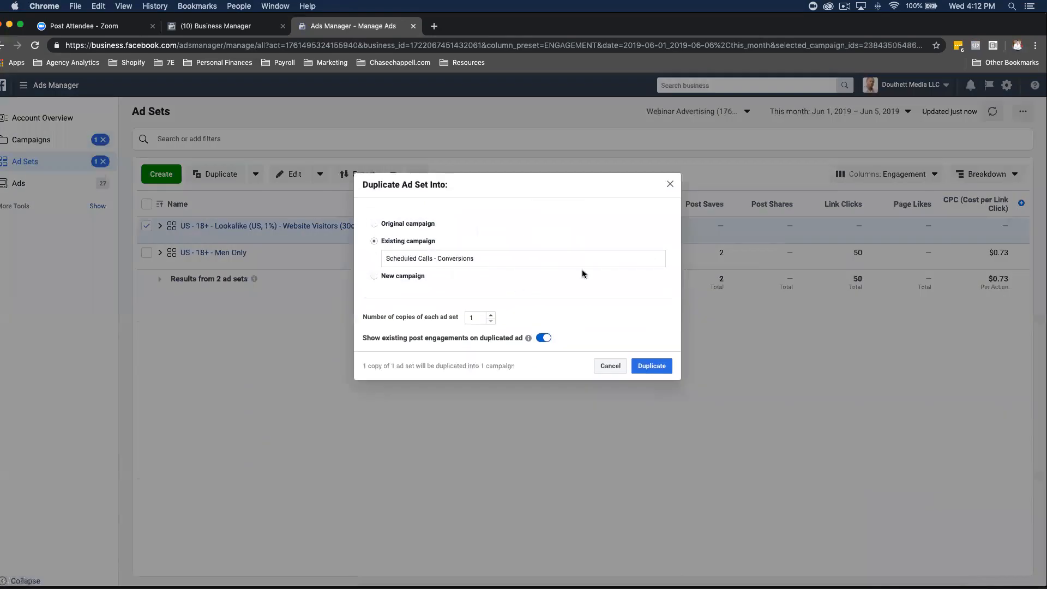
pyautogui.click(660, 366)
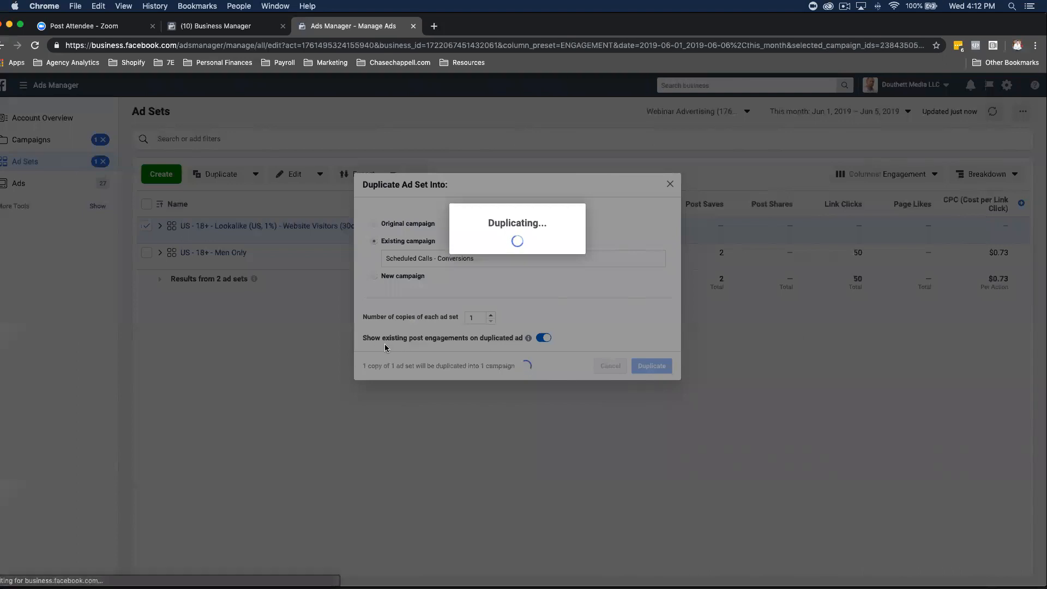
# Step: Review the duplicated lookalike ad set's budget, schedule, custom audience, location, age, gender and language settings
pyautogui.scroll(-2, 666, 382)
pyautogui.scroll(2, 709, 349)
pyautogui.scroll(-5, 725, 323)
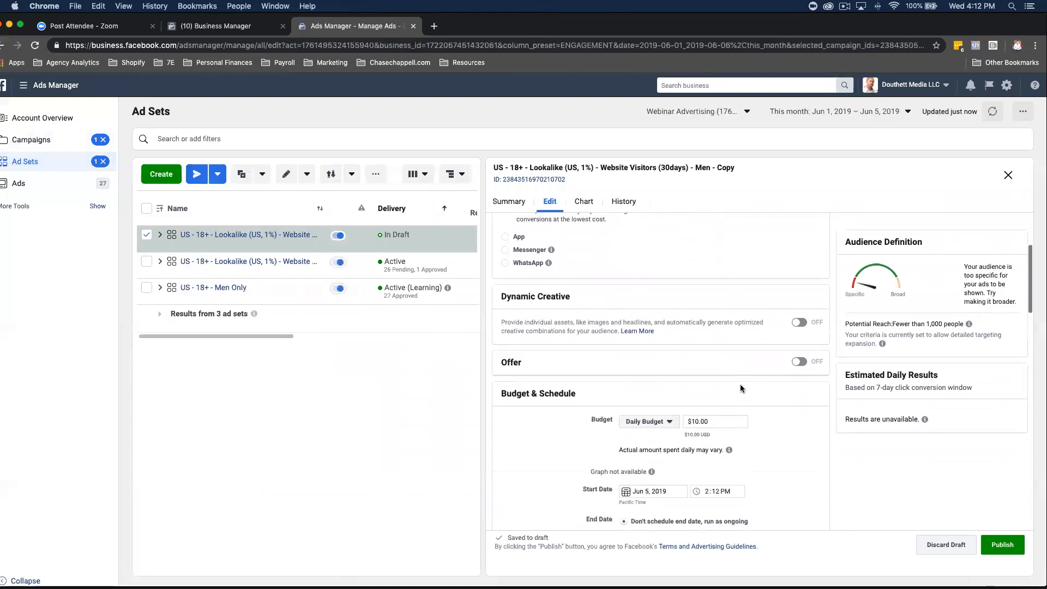
pyautogui.scroll(-3, 720, 396)
pyautogui.scroll(-5, 675, 409)
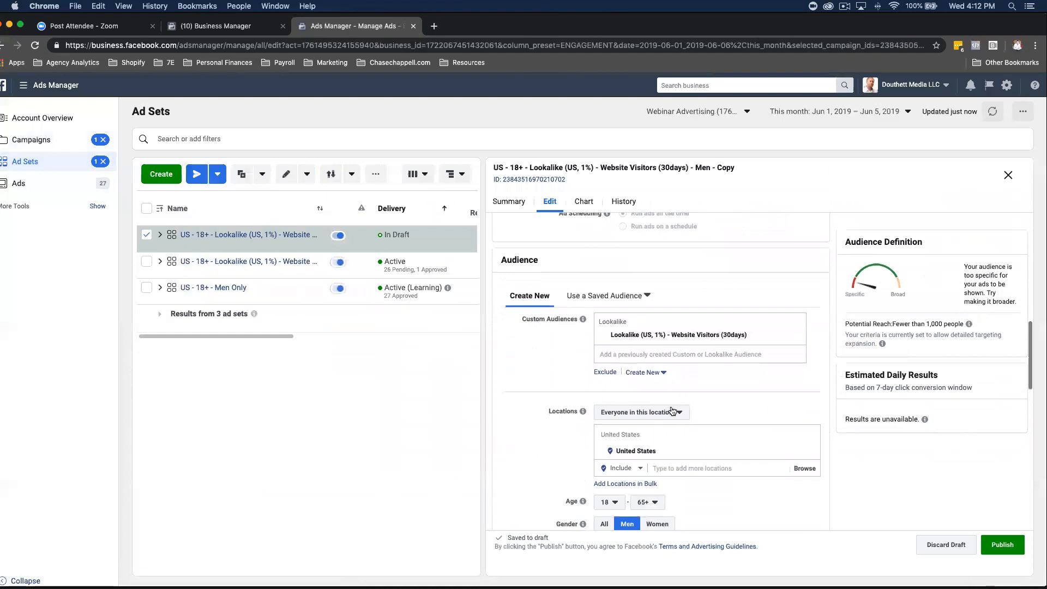
pyautogui.scroll(-2, 643, 393)
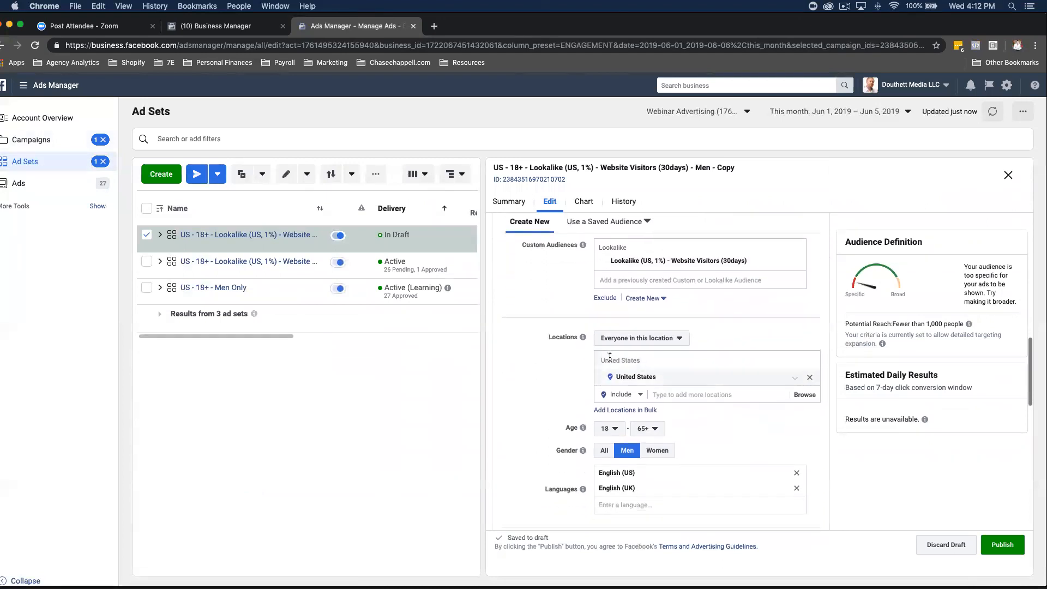
pyautogui.scroll(5, 709, 376)
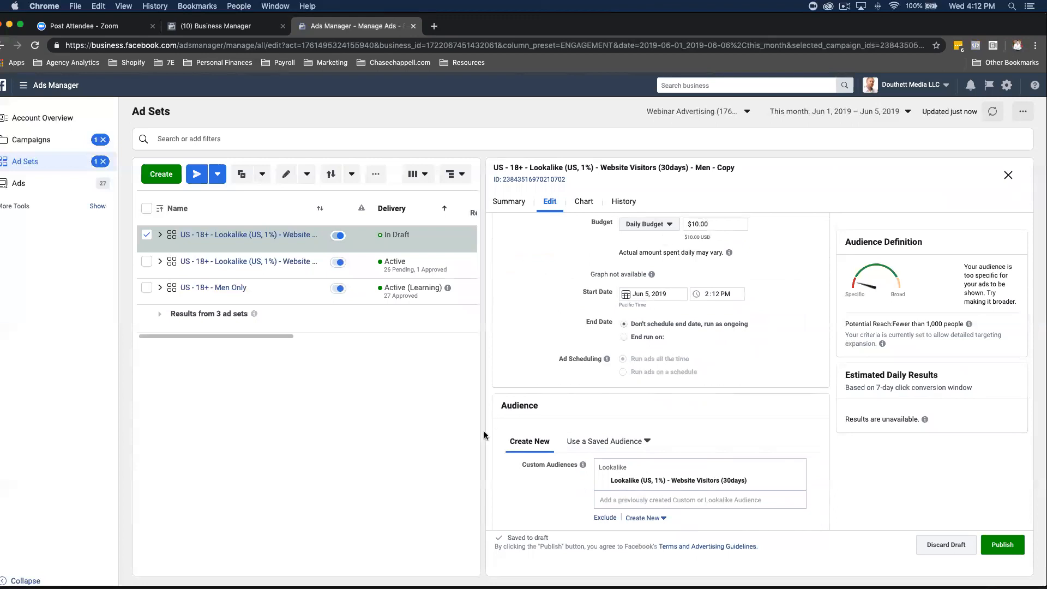
pyautogui.scroll(-3, 581, 382)
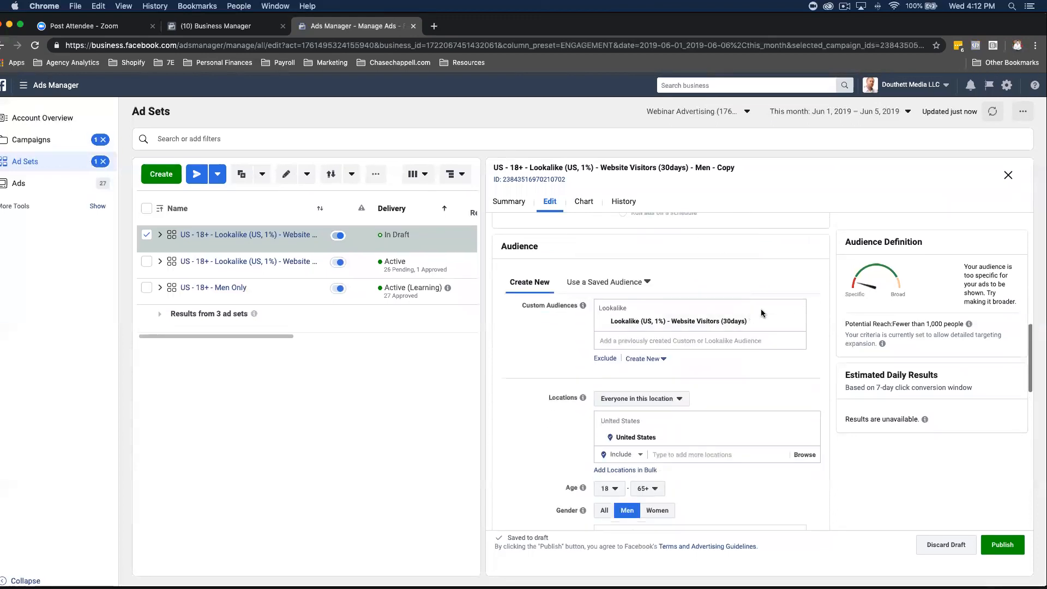
pyautogui.scroll(5, 695, 319)
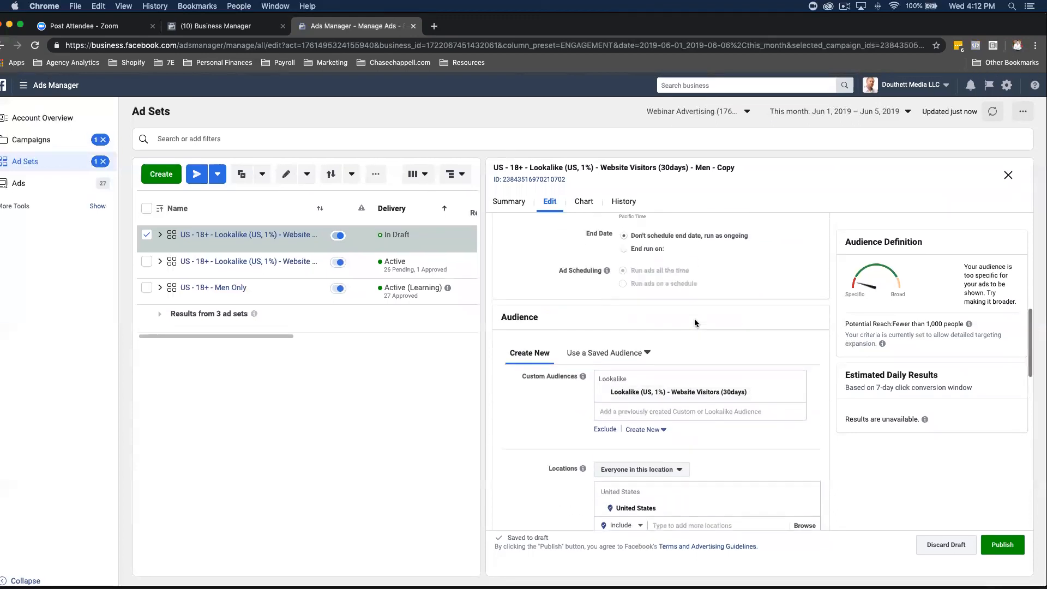
pyautogui.scroll(-10, 666, 323)
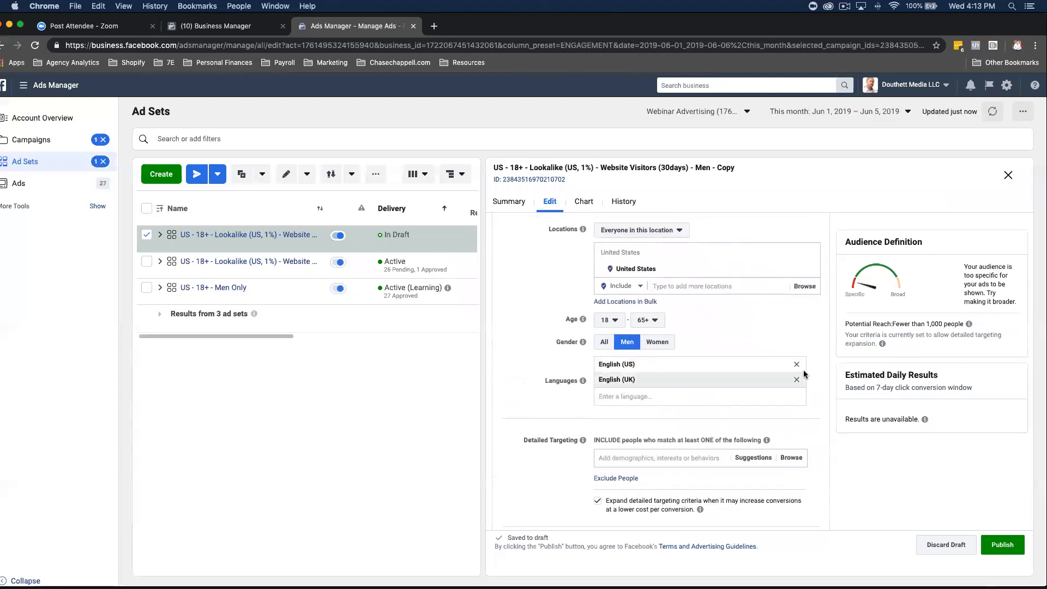
pyautogui.scroll(3, 793, 319)
pyautogui.scroll(8, 761, 325)
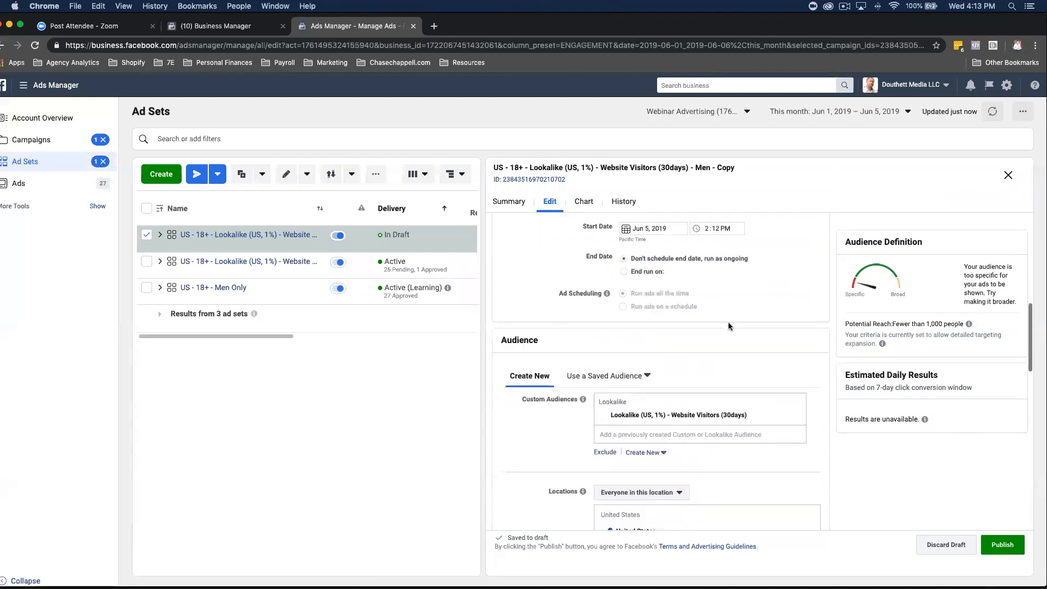
pyautogui.scroll(-9, 695, 366)
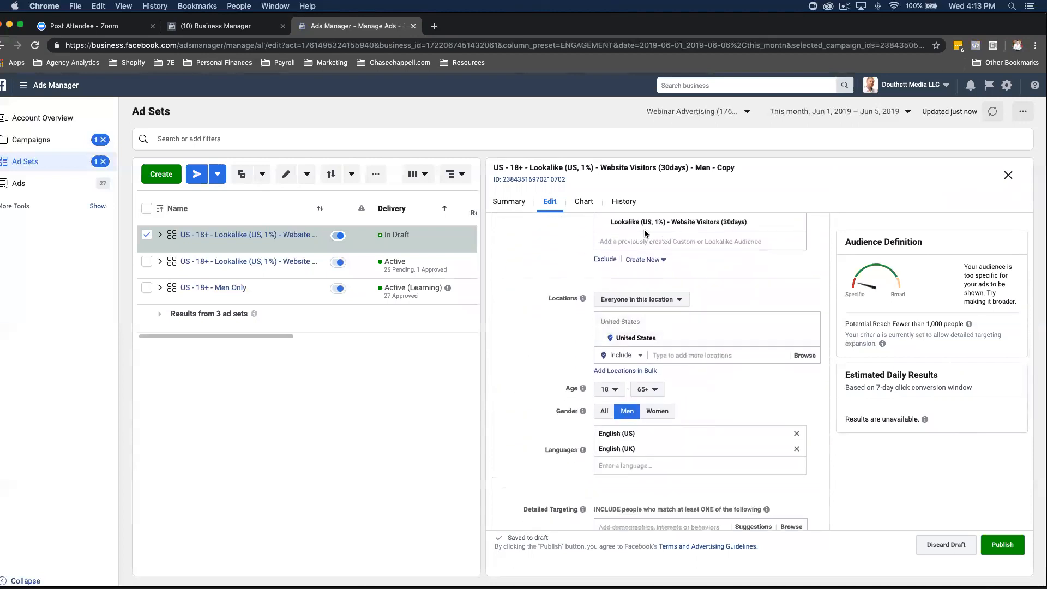
pyautogui.scroll(2, 644, 229)
pyautogui.click(646, 327)
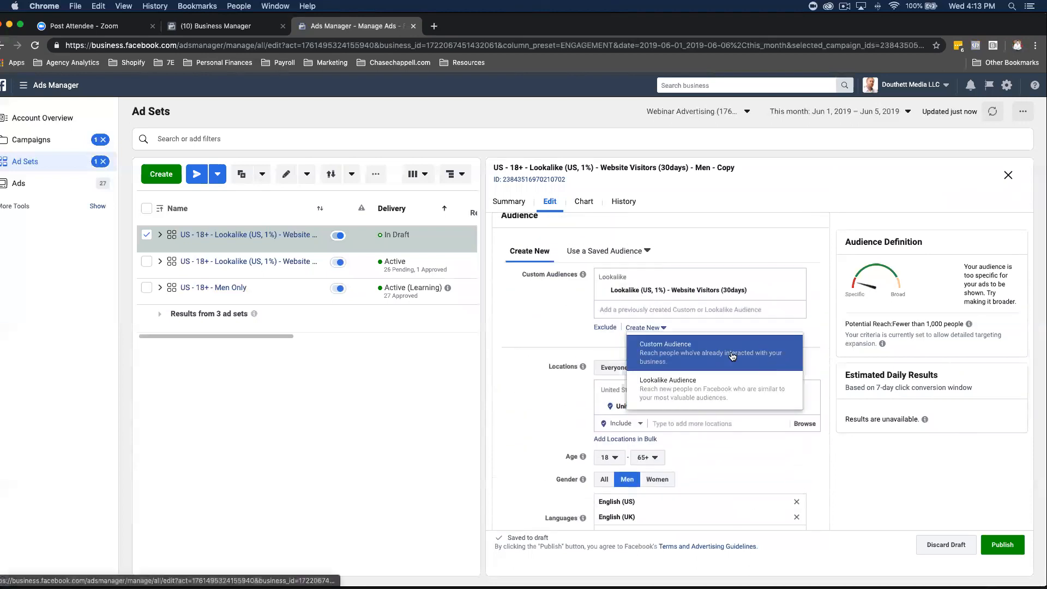
pyautogui.click(736, 354)
pyautogui.click(344, 189)
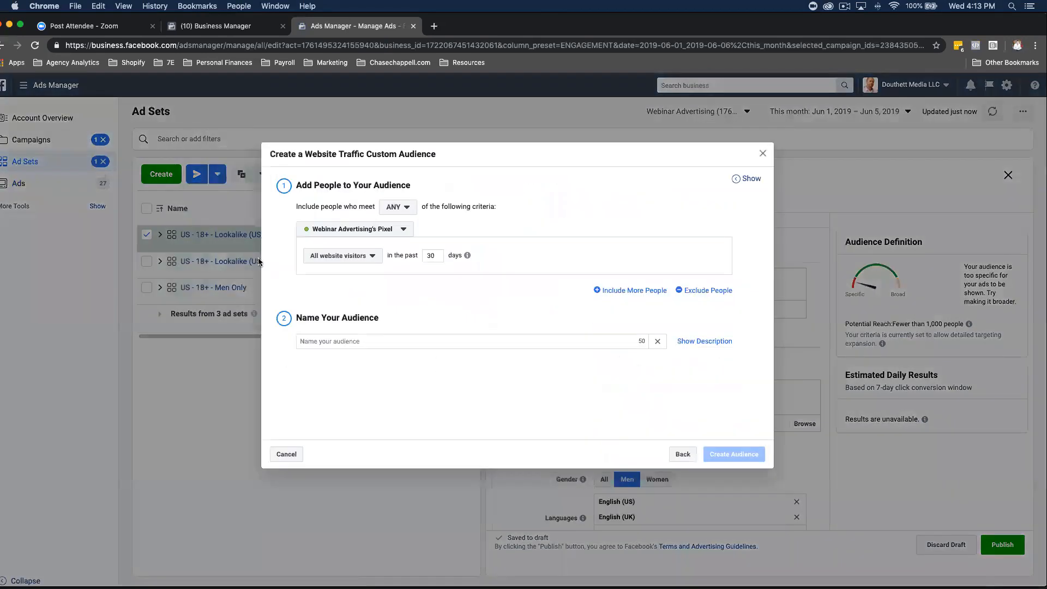
pyautogui.click(385, 232)
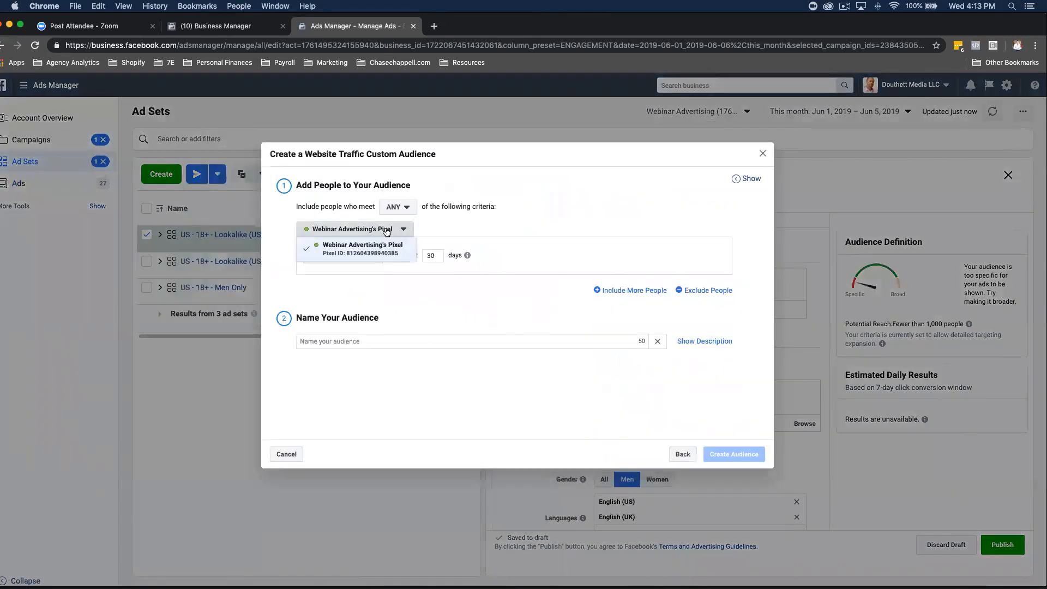
pyautogui.click(360, 248)
# Step: Base the custom audience on the Schedule event in the past 30 days and name it "Schedule (30days)"
pyautogui.click(340, 255)
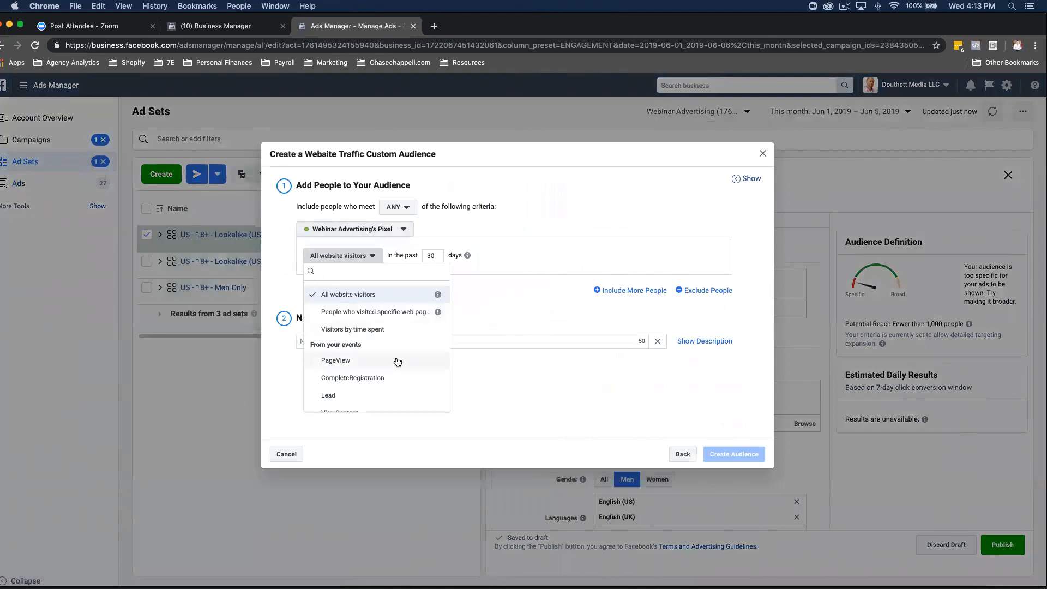
pyautogui.scroll(-2, 431, 365)
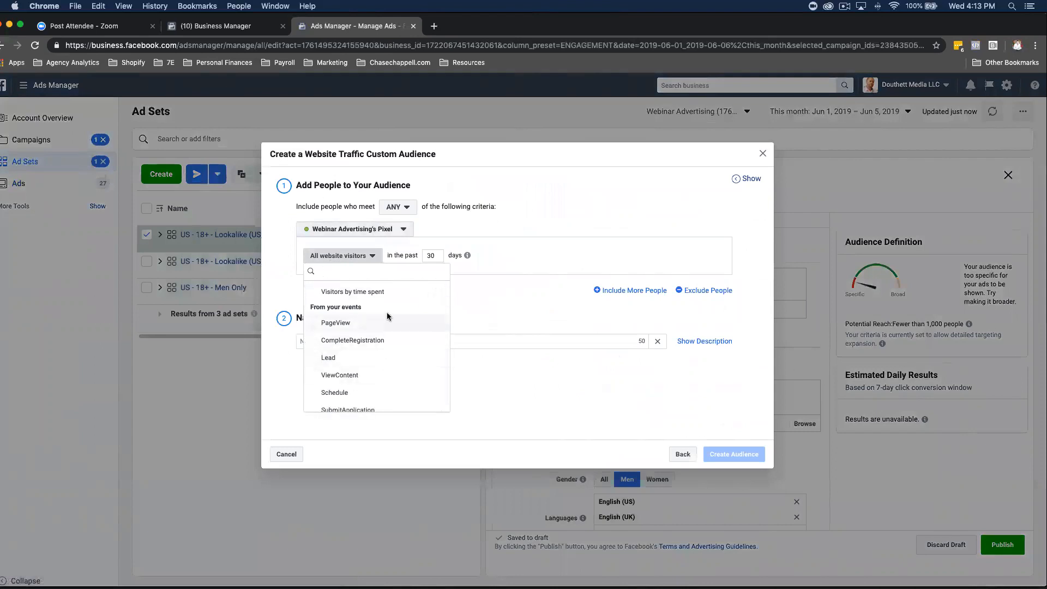
pyautogui.scroll(-1, 374, 371)
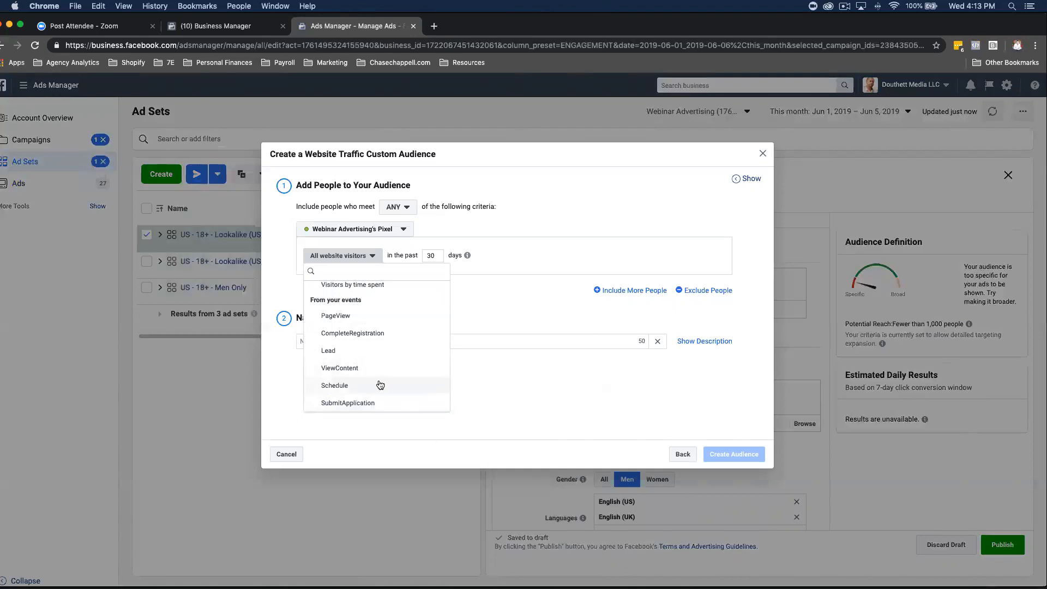
pyautogui.click(354, 391)
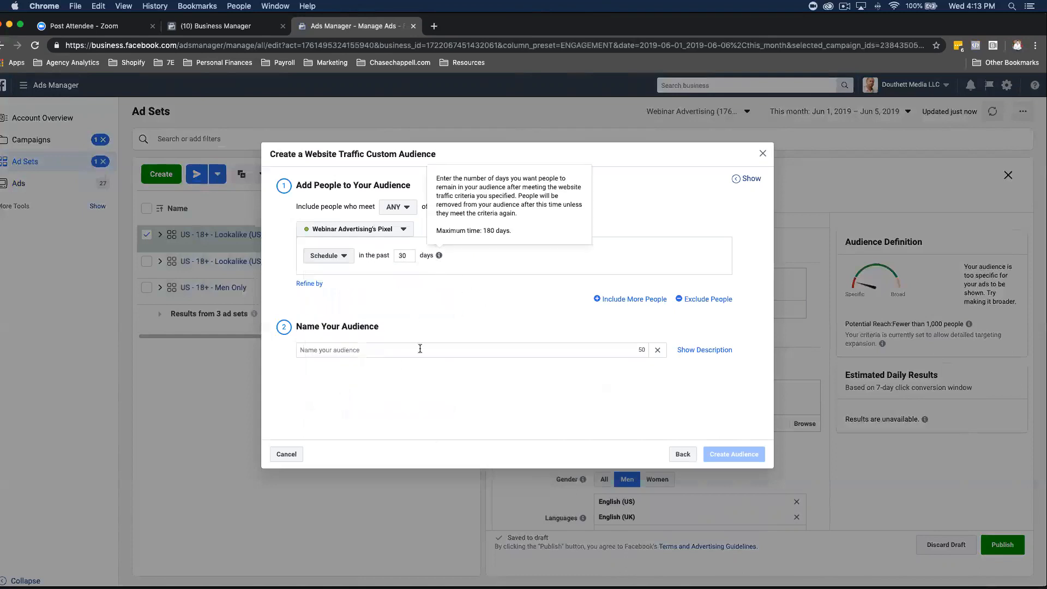
pyautogui.click(394, 353)
pyautogui.click(404, 329)
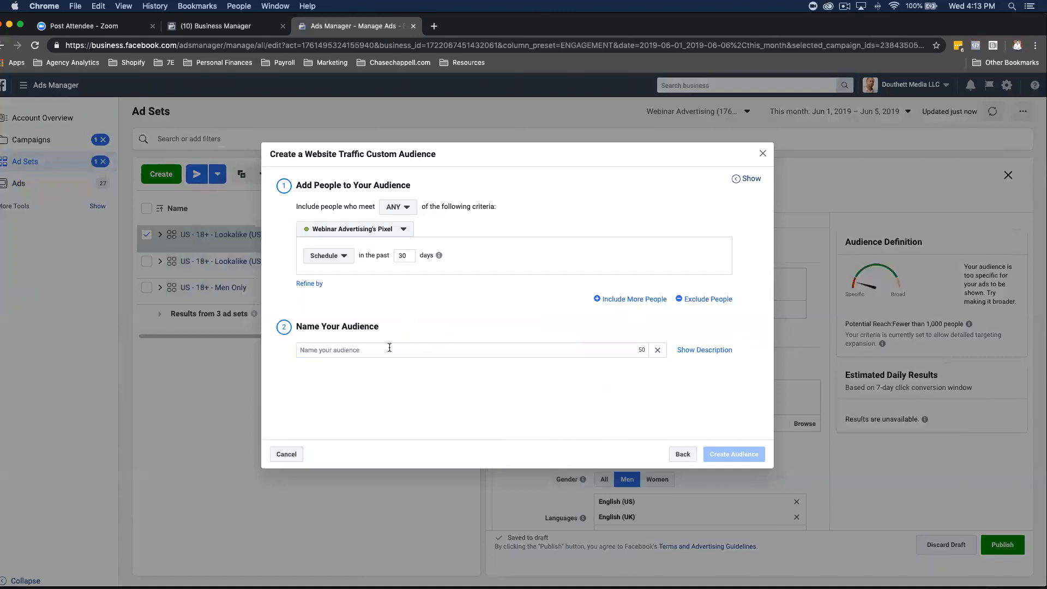
pyautogui.click(389, 348)
pyautogui.write('Sv')
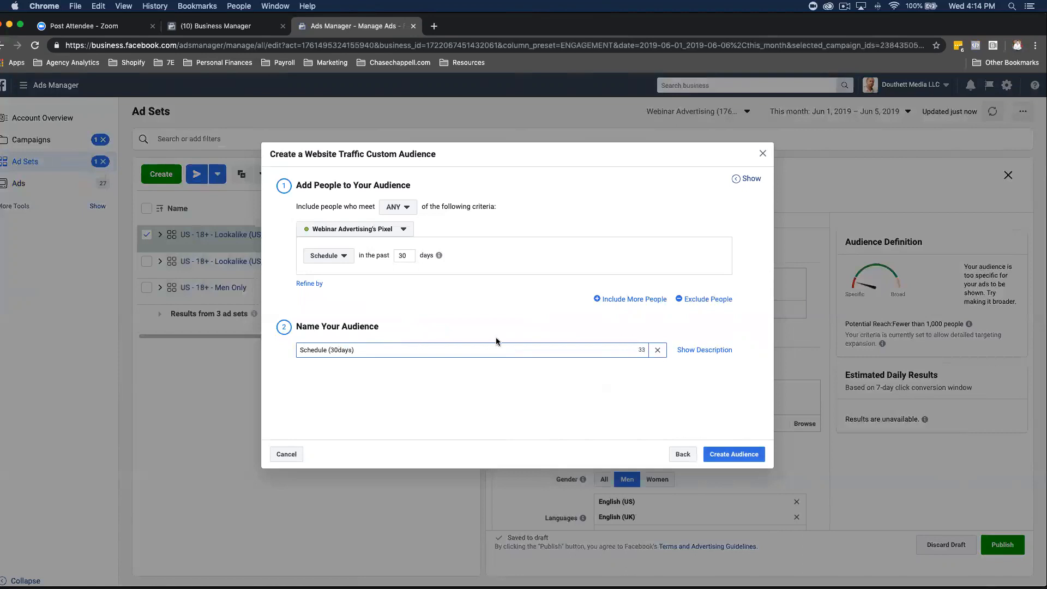
# Step: Check the help text on the audience's retention days, and create the Schedule (30days) custom audience
pyautogui.click(362, 390)
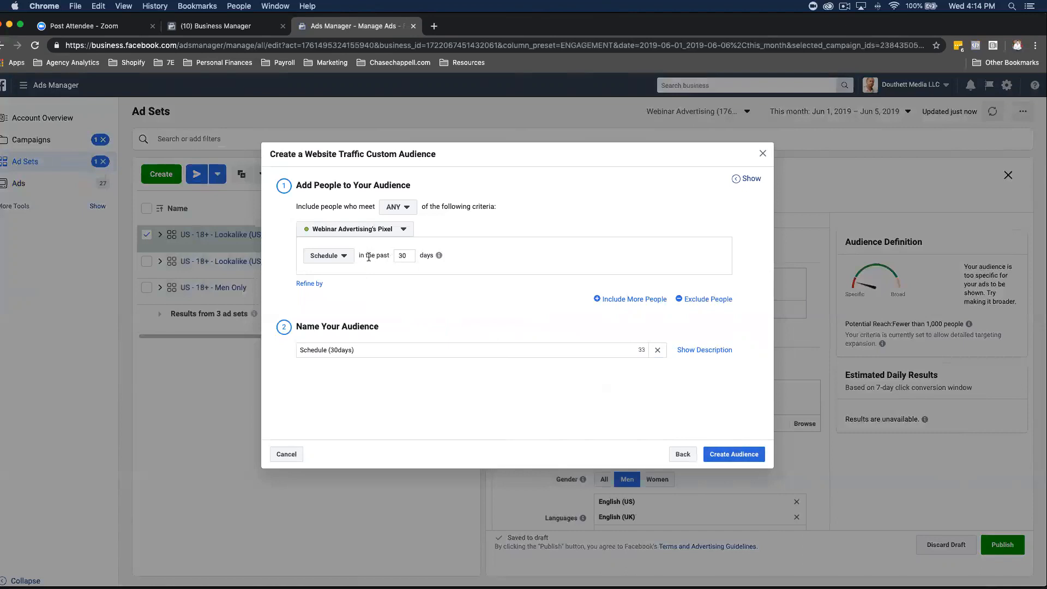
pyautogui.moveTo(439, 255)
pyautogui.moveTo(482, 230); pyautogui.dragTo(511, 231)
pyautogui.moveTo(434, 256)
pyautogui.click(717, 451)
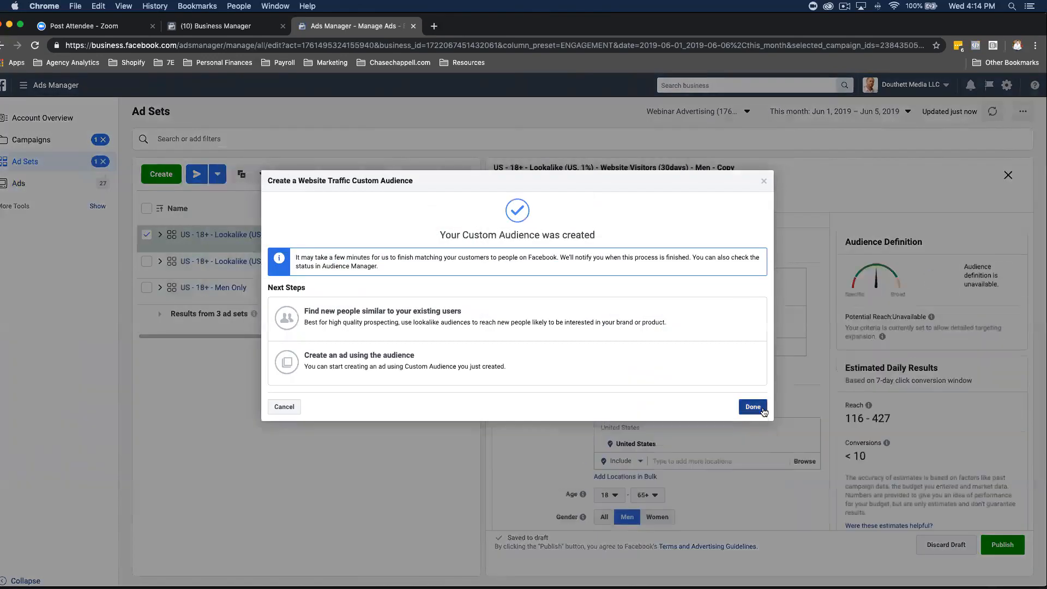
pyautogui.click(753, 407)
pyautogui.click(659, 366)
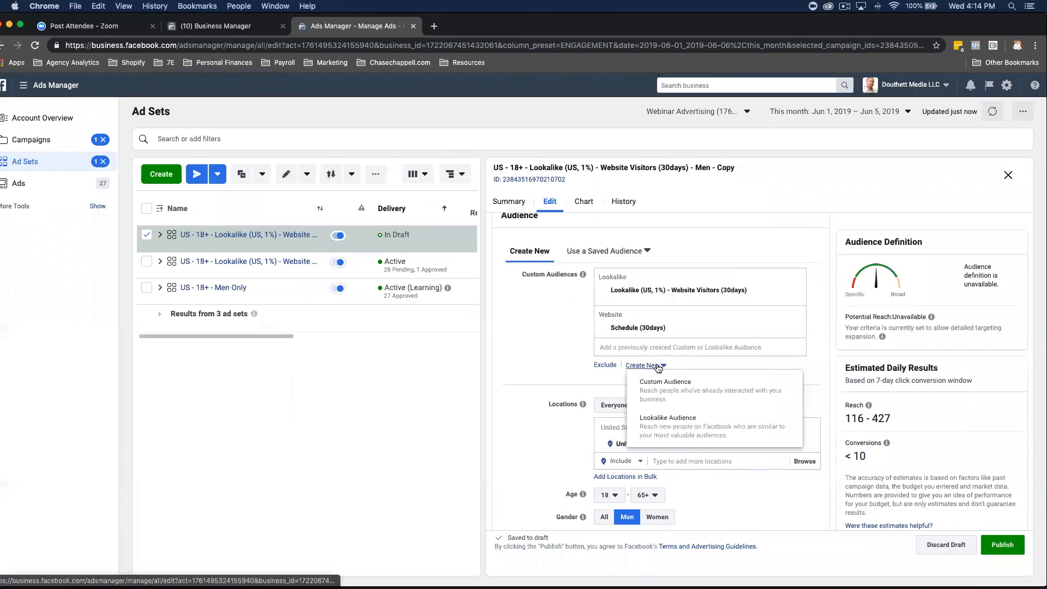
pyautogui.click(674, 434)
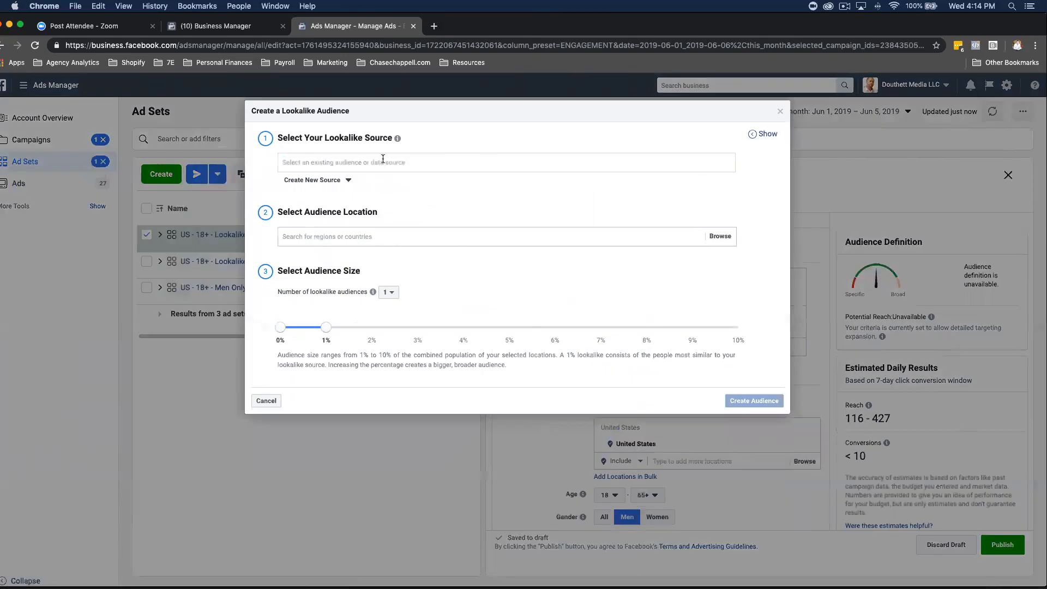
pyautogui.click(383, 158)
pyautogui.click(556, 157)
pyautogui.click(779, 111)
# Step: Create a 1% United States lookalike from Schedule (30days), and remove the Website Visitors lookalike and the Schedule (30days) website audience from the ad set
pyautogui.click(784, 331)
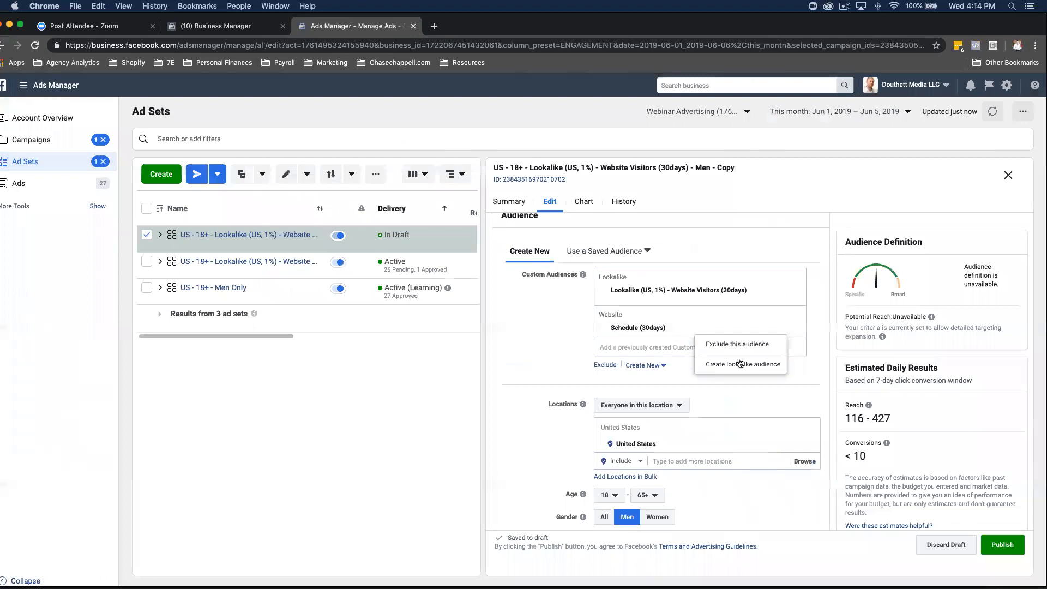
pyautogui.click(740, 363)
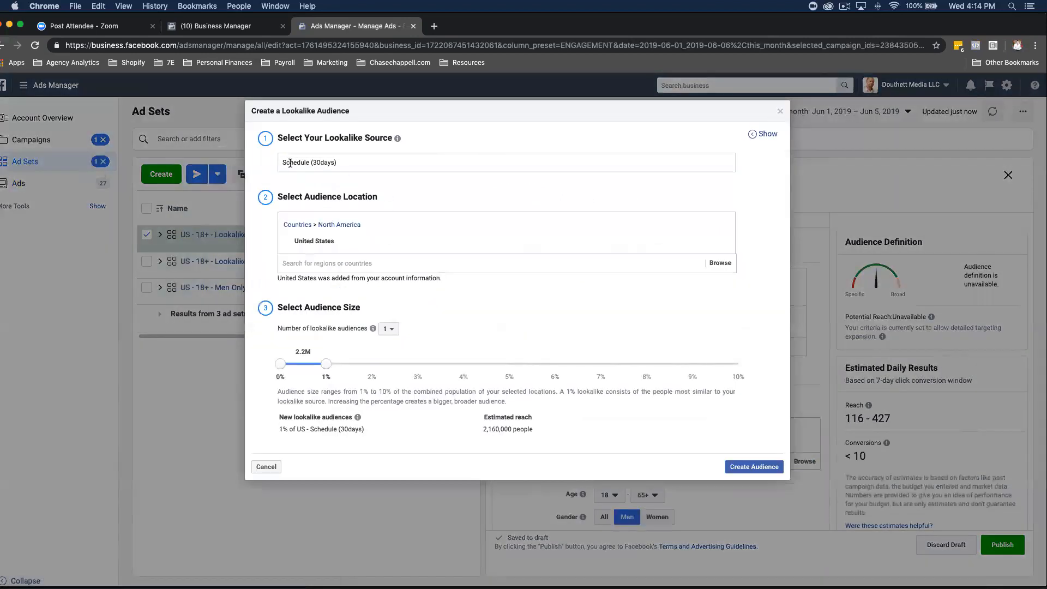
pyautogui.click(746, 467)
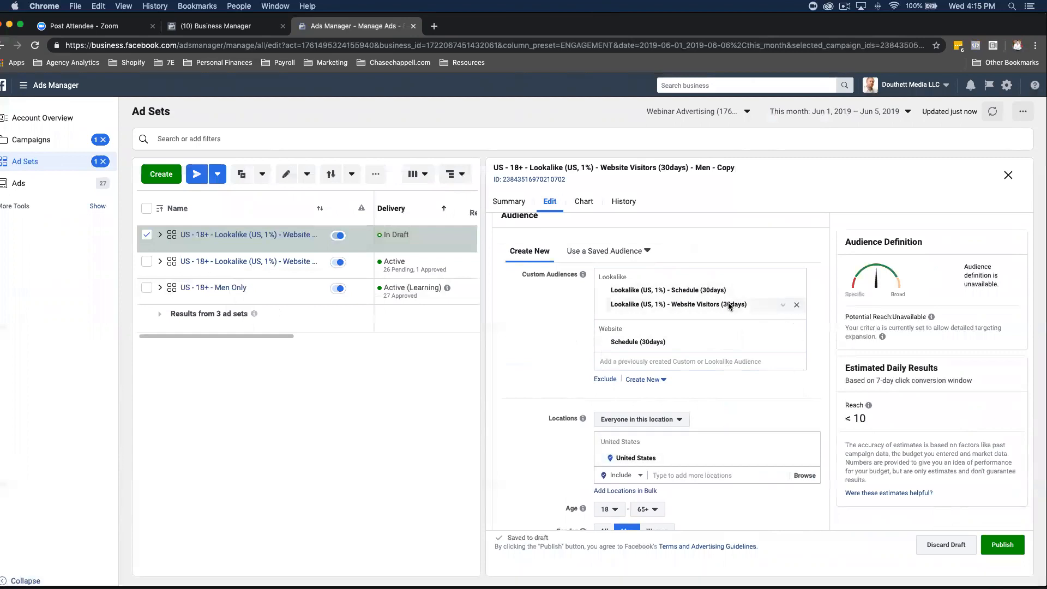
pyautogui.click(796, 305)
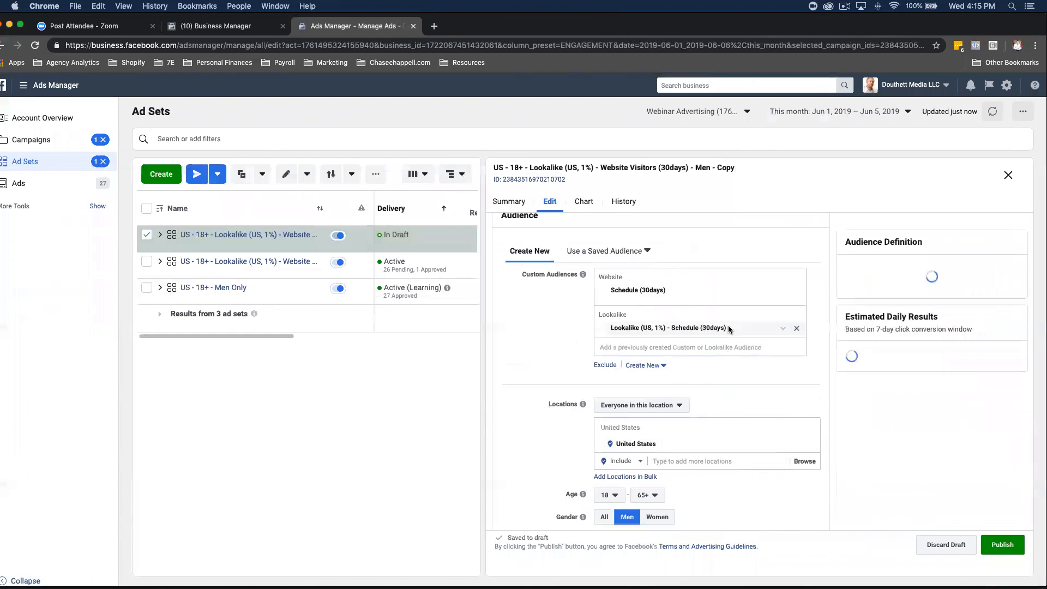
pyautogui.click(797, 293)
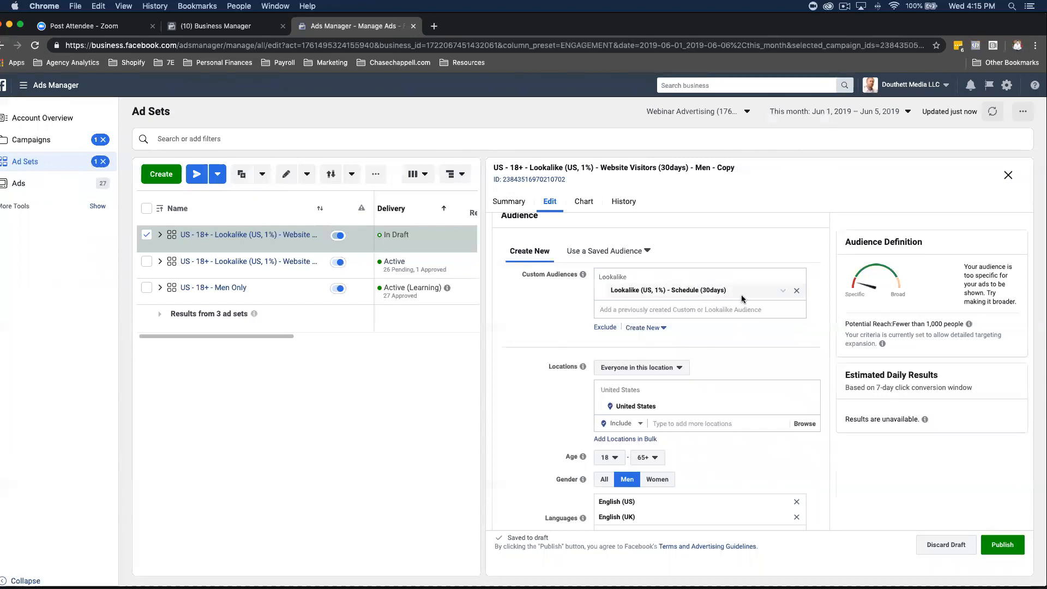
# Step: Rename the duplicated ad set as "US - 18+ - Lookalike (US, 1%) - Schedule (30days) - Men"
pyautogui.scroll(-3, 728, 302)
pyautogui.scroll(15, 725, 306)
pyautogui.scroll(-6, 686, 399)
pyautogui.scroll(5, 734, 294)
pyautogui.scroll(-8, 734, 294)
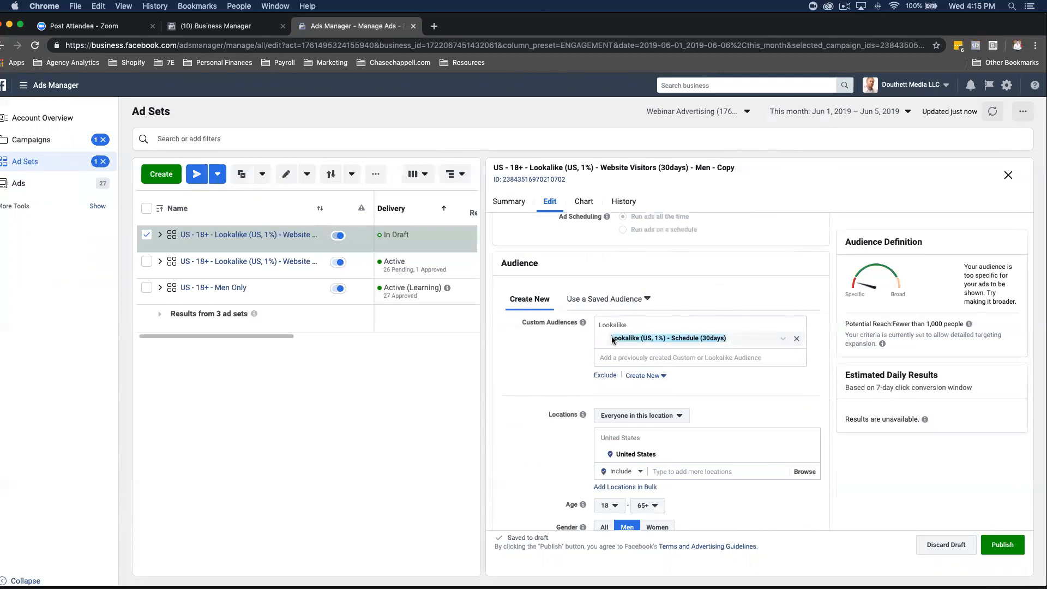
pyautogui.scroll(8, 793, 284)
pyautogui.moveTo(791, 233); pyautogui.dragTo(600, 235)
pyautogui.write('Lookalike (US, 1%) - Schedule (30days)')
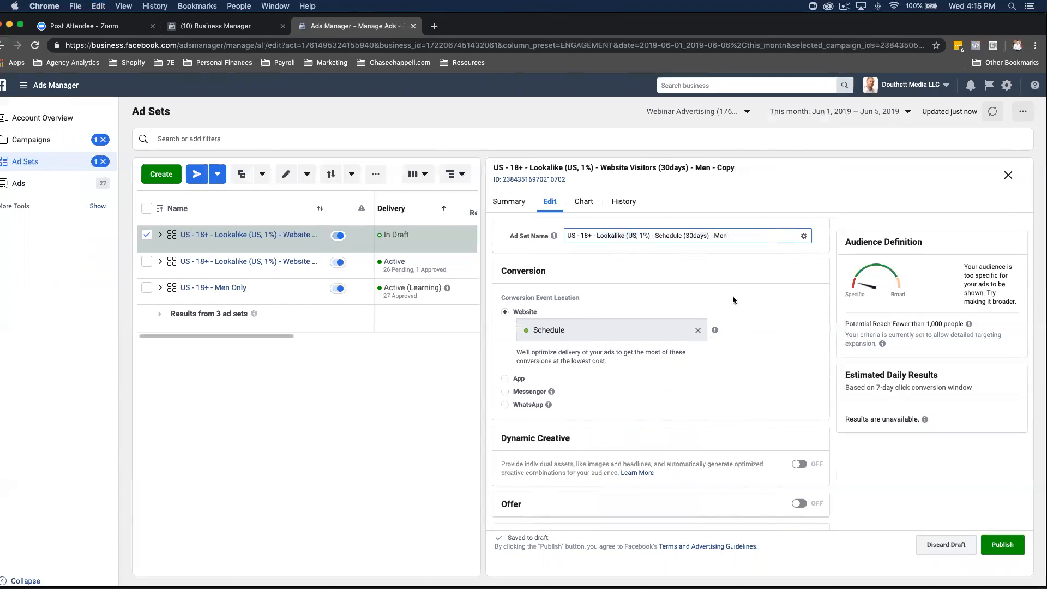
# Step: Look over the ad set's targeting, placement and optimization settings, publish the Schedule lookalike ad set and close its editor
pyautogui.scroll(-10, 734, 294)
pyautogui.scroll(-5, 539, 378)
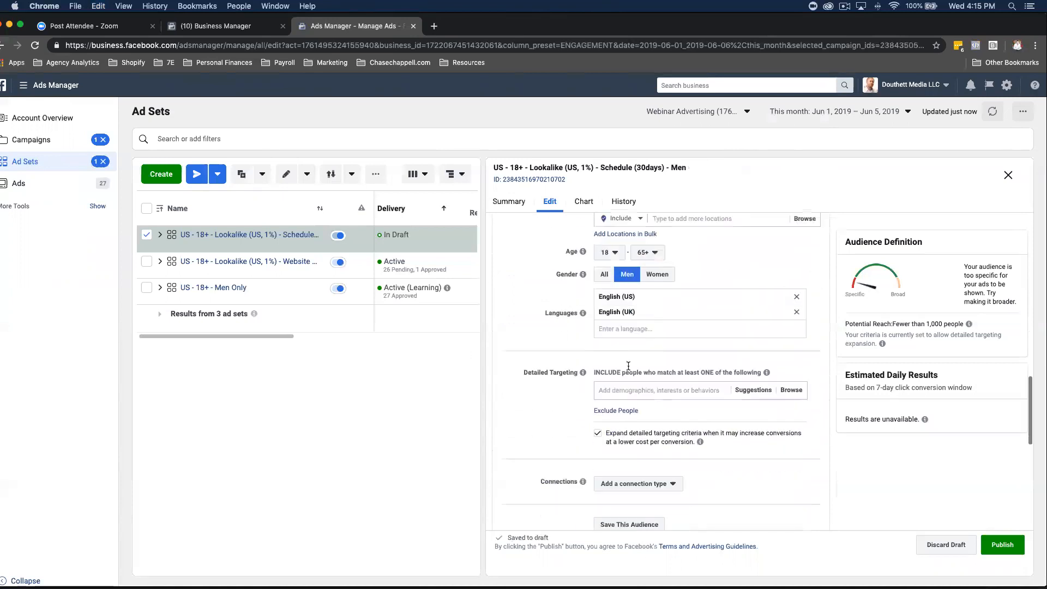
pyautogui.scroll(-4, 760, 454)
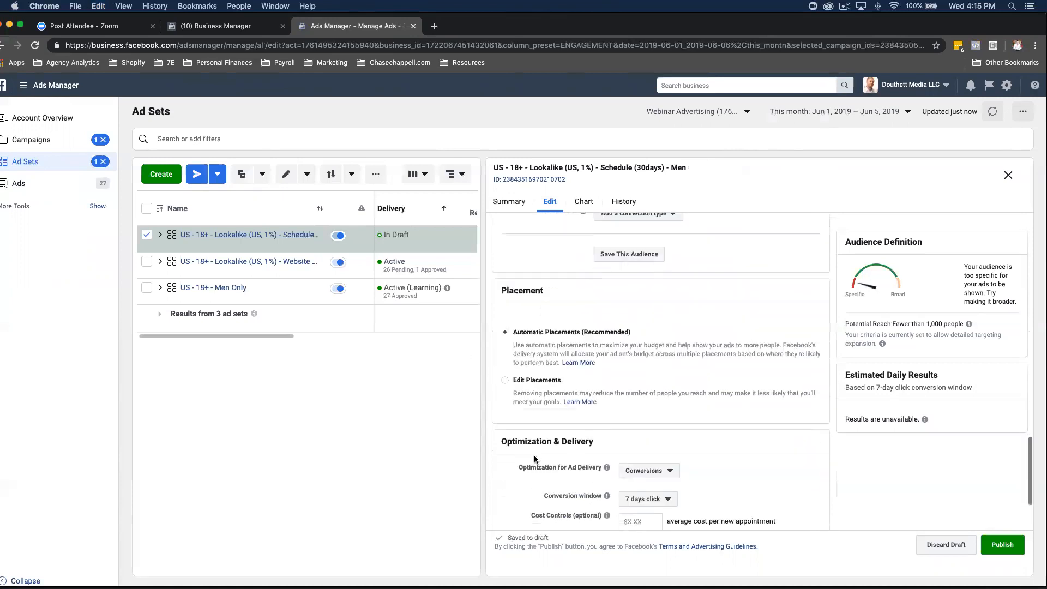
pyautogui.click(1003, 545)
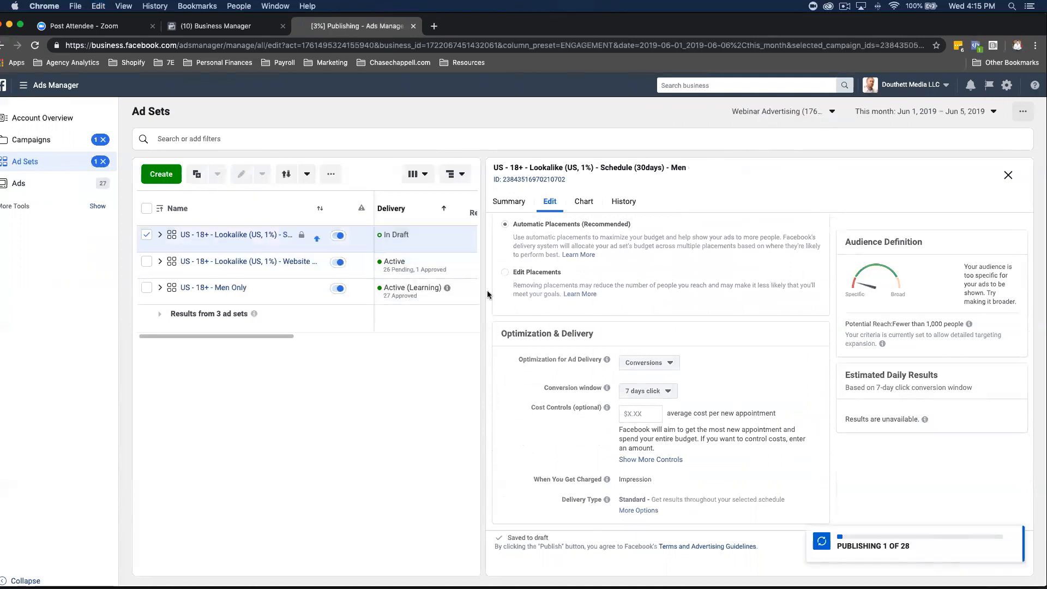
pyautogui.moveTo(427, 264)
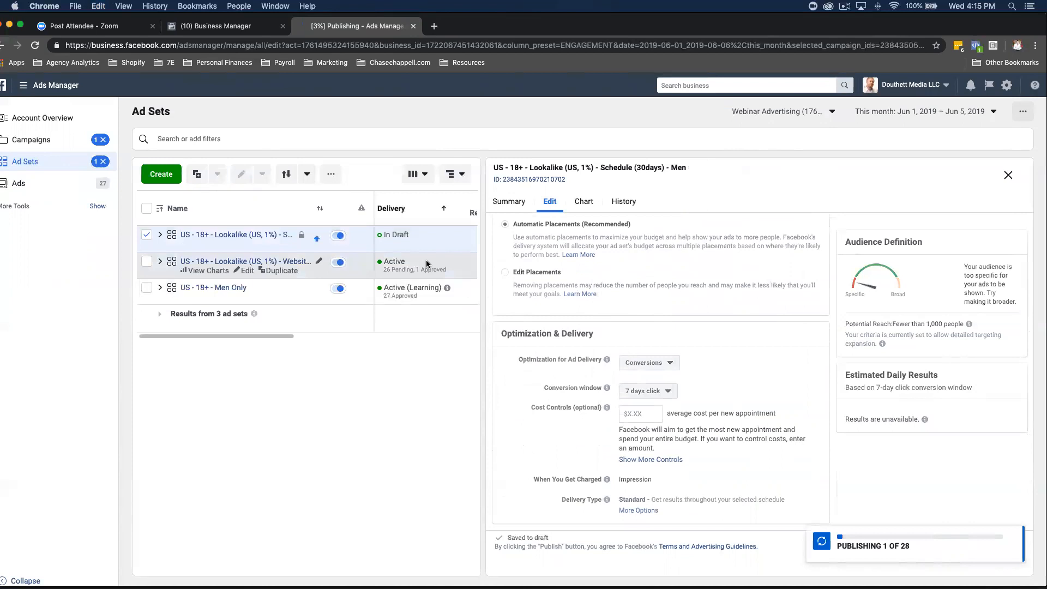
pyautogui.scroll(1, 620, 244)
pyautogui.moveTo(375, 266)
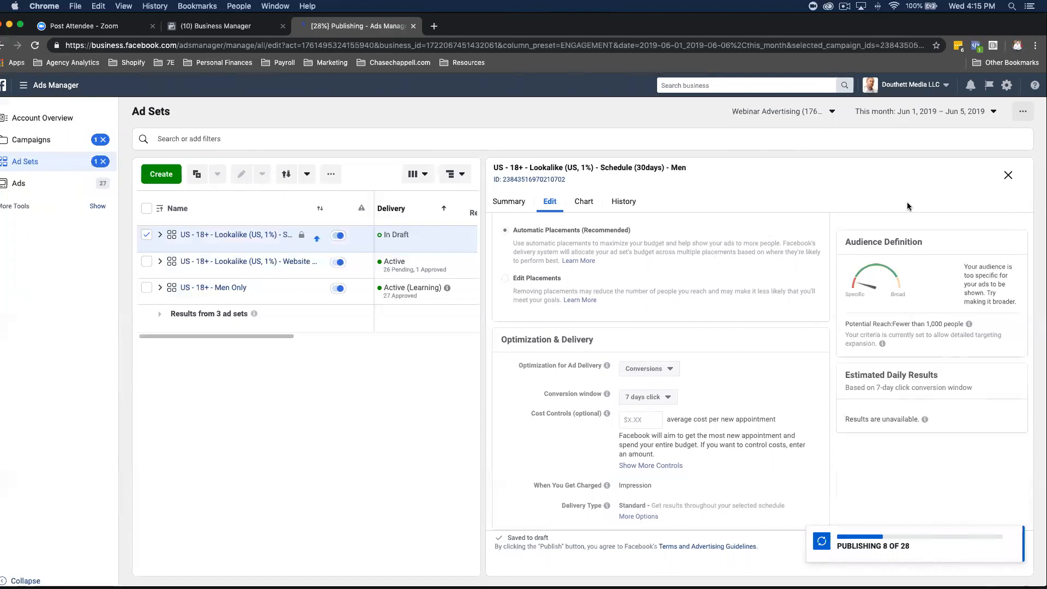
pyautogui.click(1008, 175)
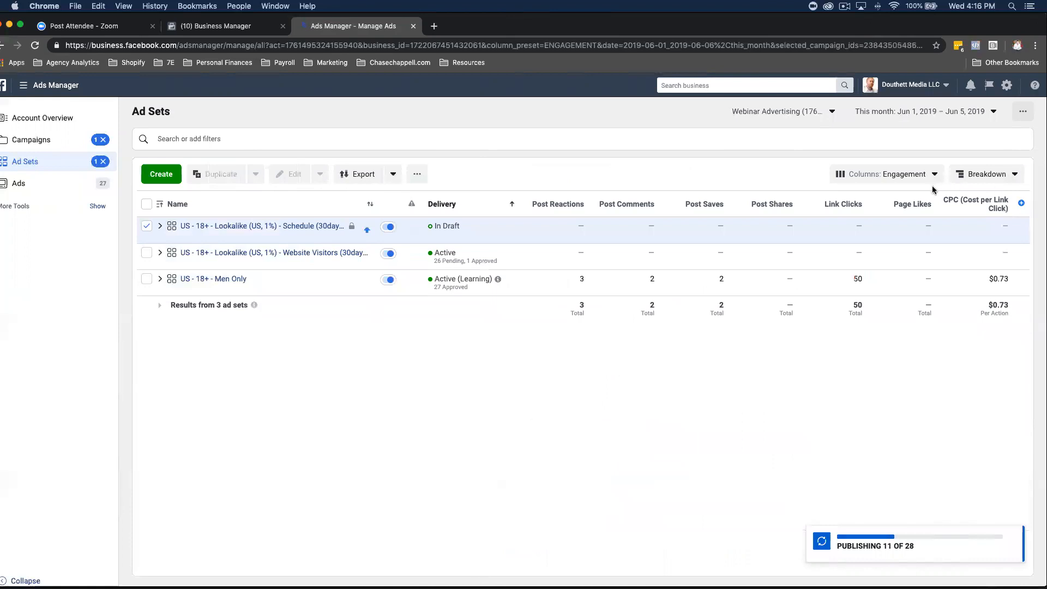
# Step: Deselect the Schedule lookalike ad set and switch the ad sets table to the Performance columns
pyautogui.click(146, 226)
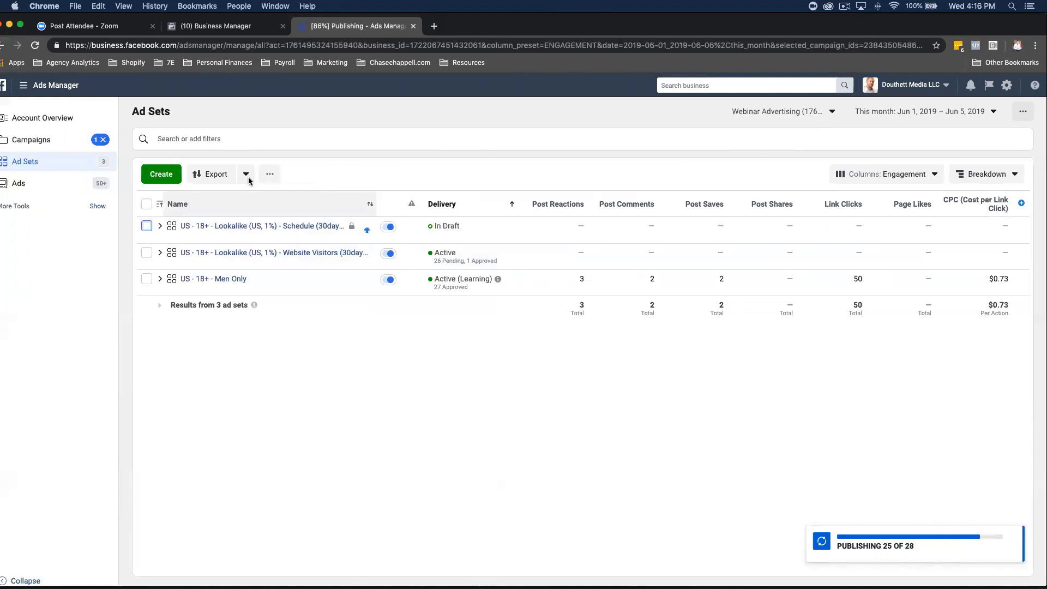
pyautogui.click(160, 253)
pyautogui.click(159, 253)
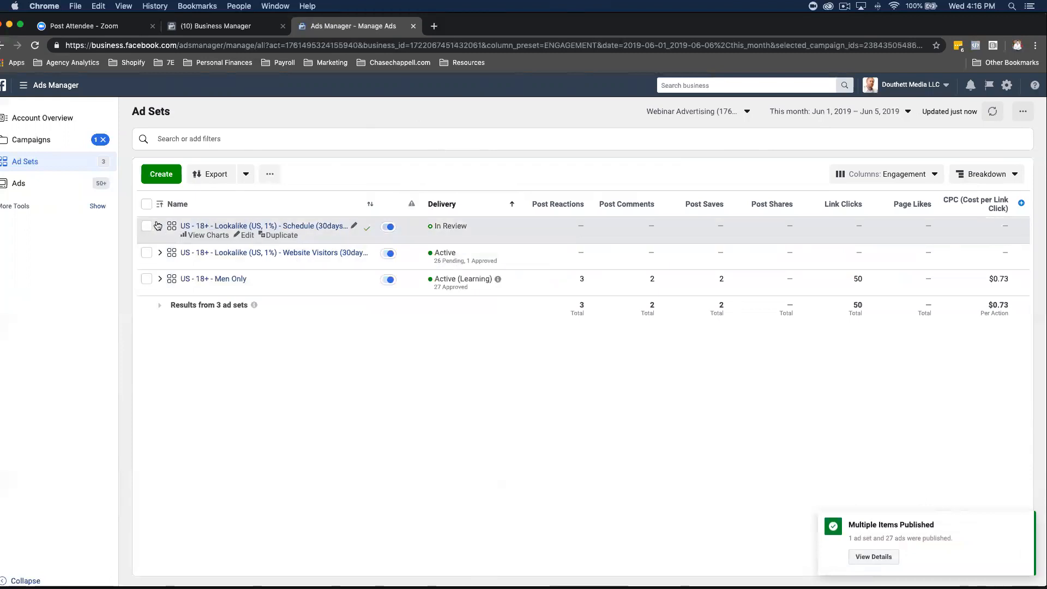
pyautogui.click(920, 173)
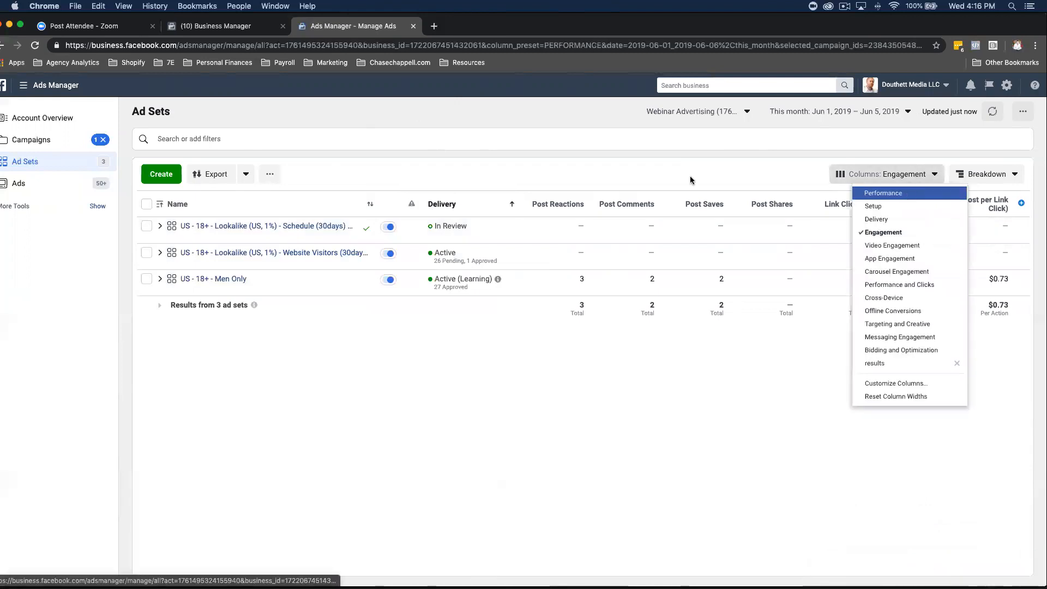
pyautogui.press('Return')
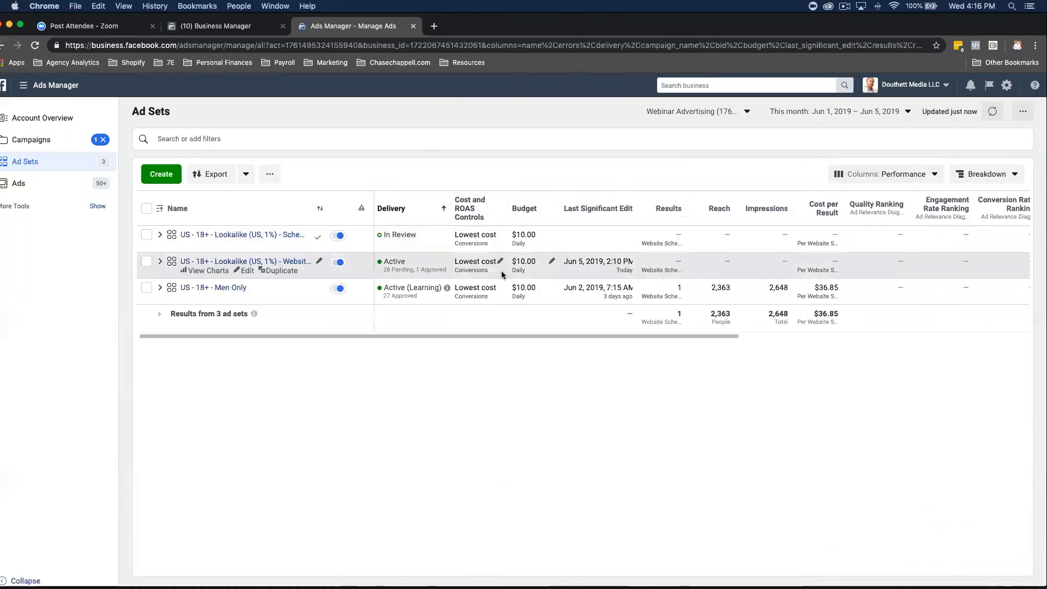
# Step: Expand the "US - 18+ - Men Only" ad set, sort by Results, and examine the ads' conversions and cost per result
pyautogui.click(159, 288)
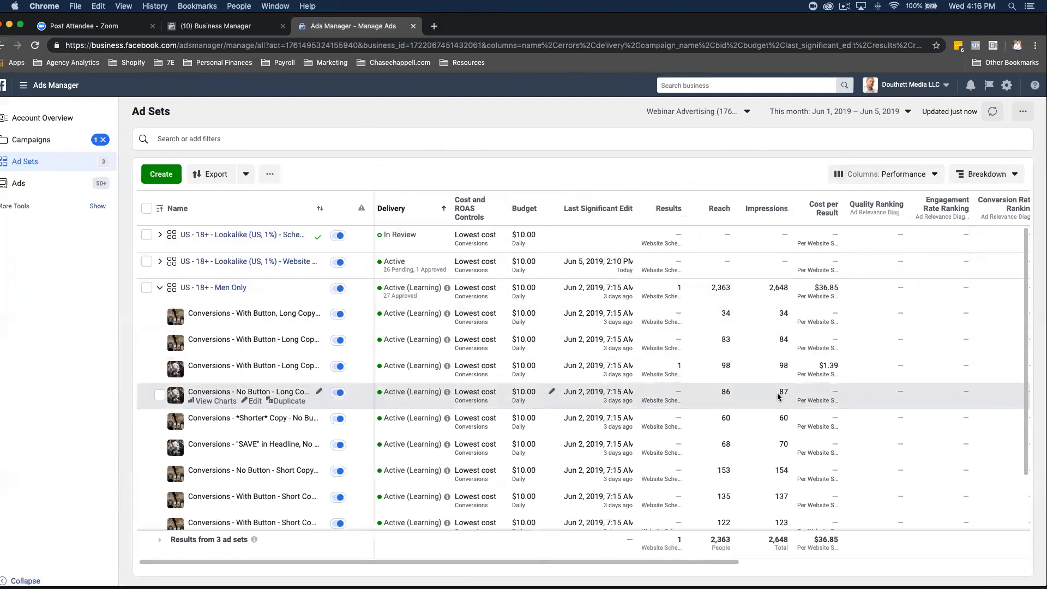
pyautogui.moveTo(683, 289)
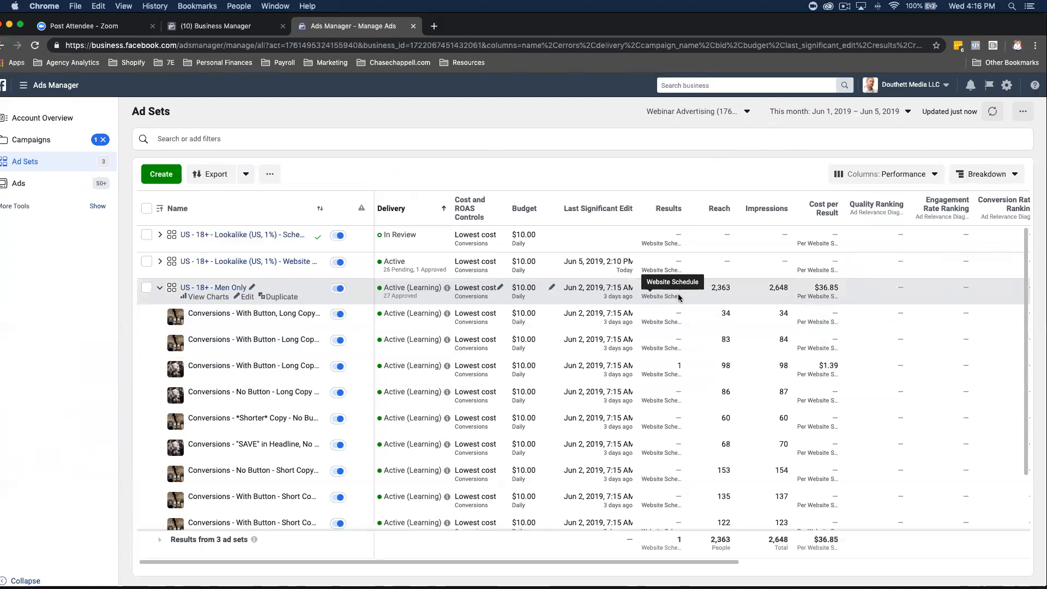
pyautogui.click(666, 208)
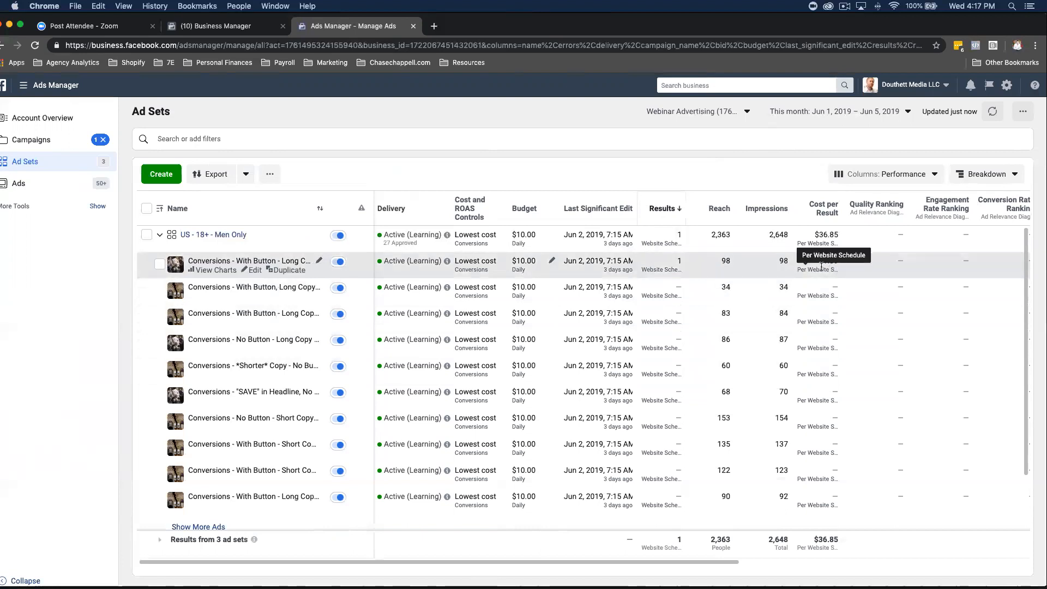
pyautogui.moveTo(677, 264)
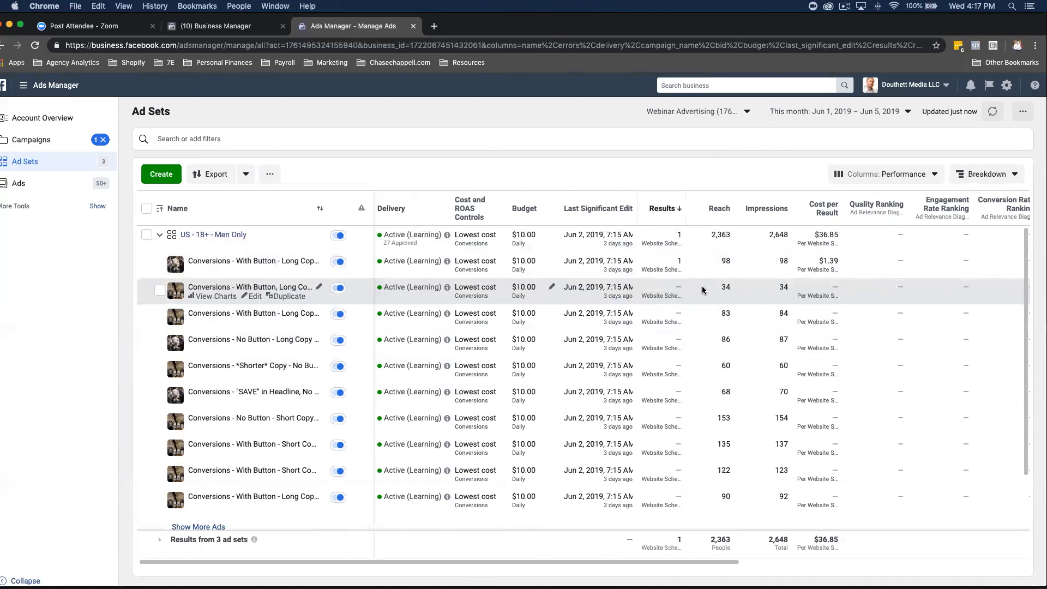
pyautogui.moveTo(379, 288)
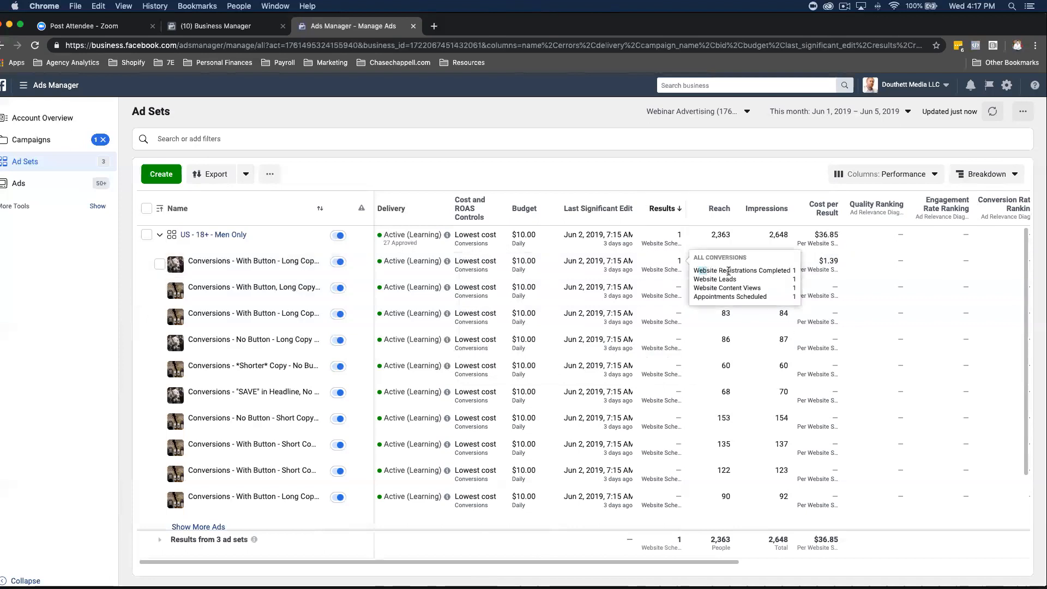
pyautogui.moveTo(729, 270); pyautogui.dragTo(732, 280)
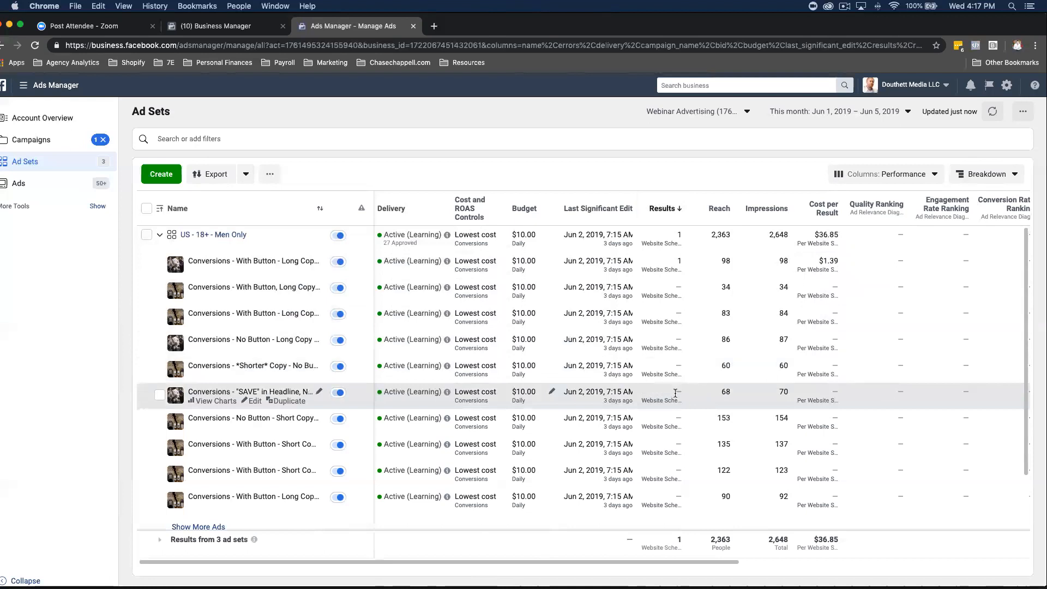
pyautogui.moveTo(679, 417)
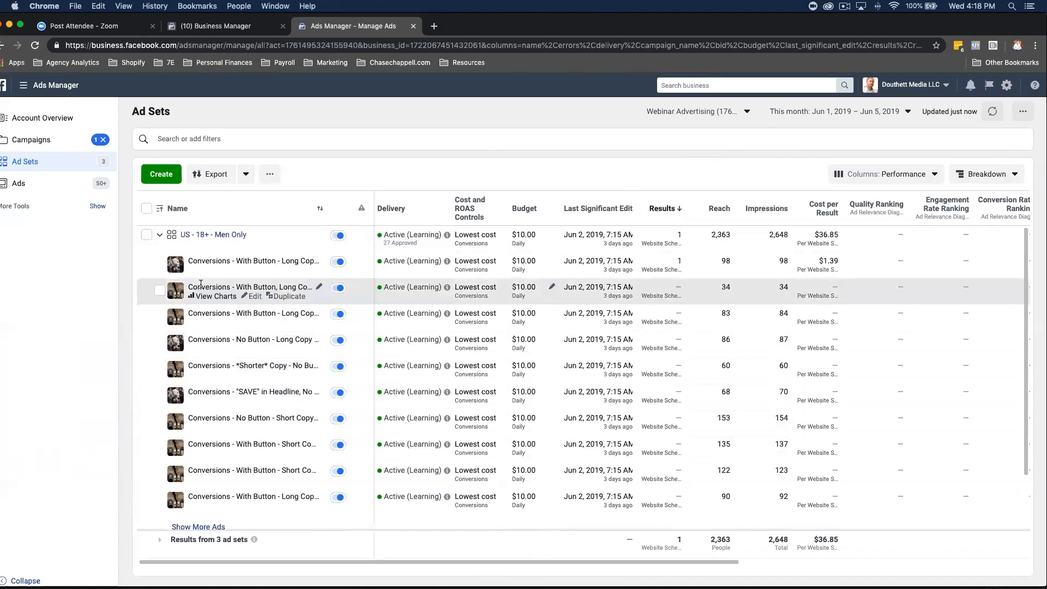
# Step: Show the campaign's ads at ad level, sorted by Results with the highest first, and check the top ad's result
pyautogui.click(20, 185)
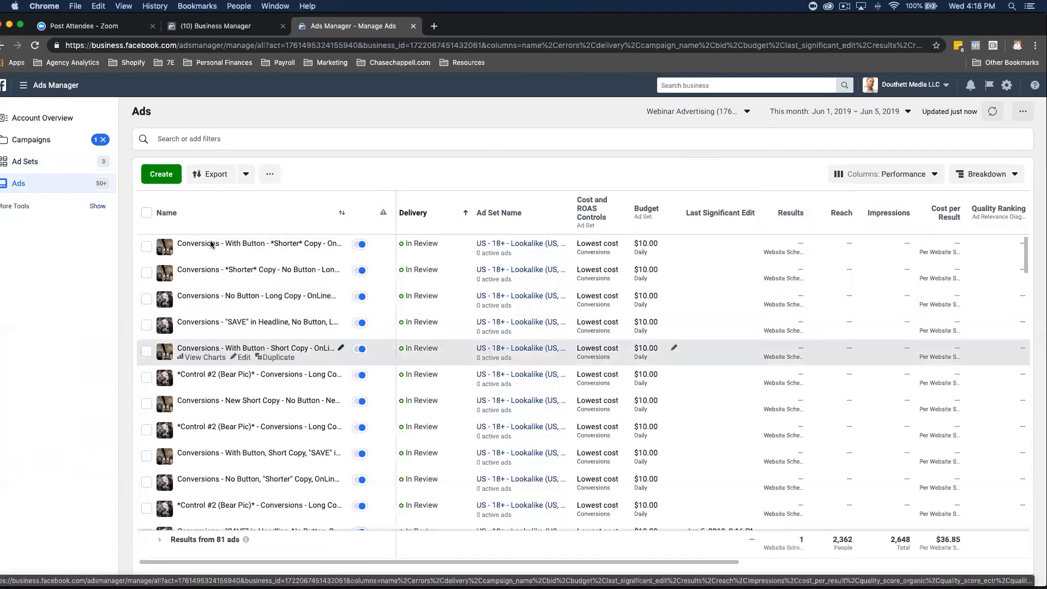
pyautogui.click(791, 213)
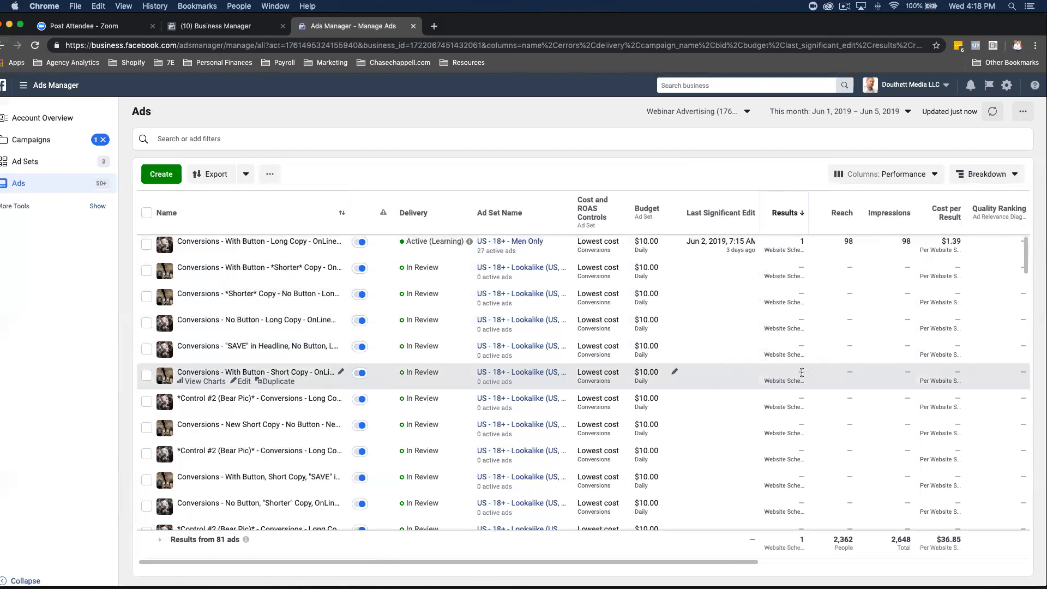
pyautogui.moveTo(801, 242)
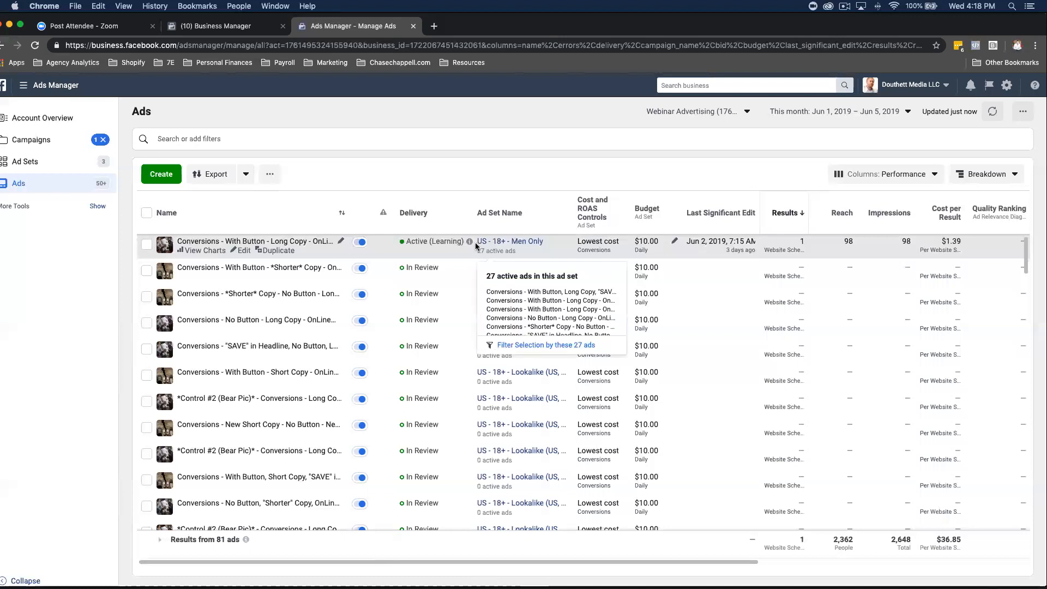
# Step: Look through the full ads list, comparing ad names, ad sets, reach and results, and check the overall cost per result
pyautogui.scroll(-15, 774, 312)
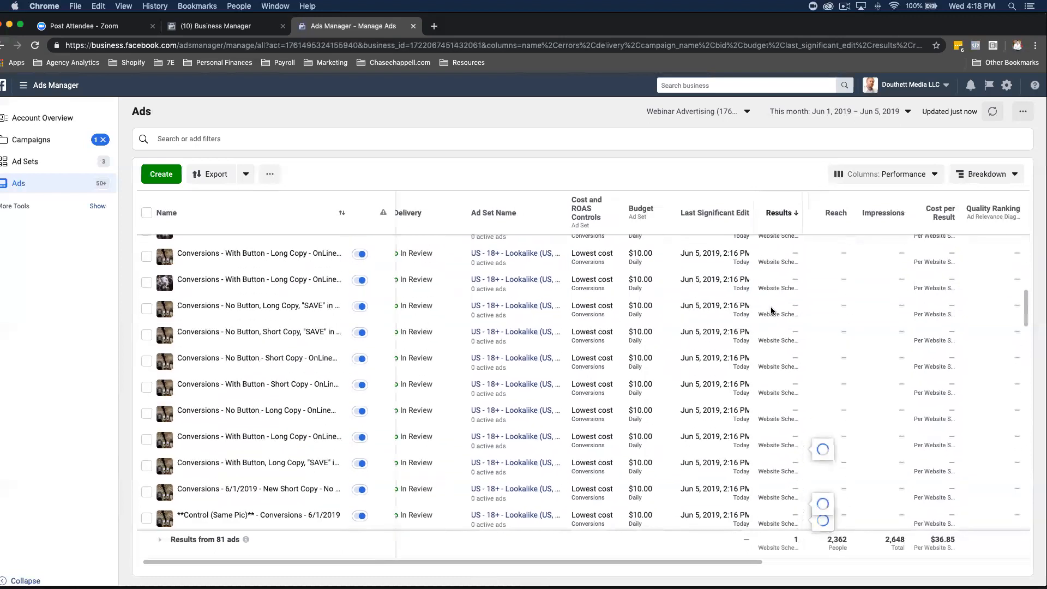
pyautogui.scroll(-8, 769, 314)
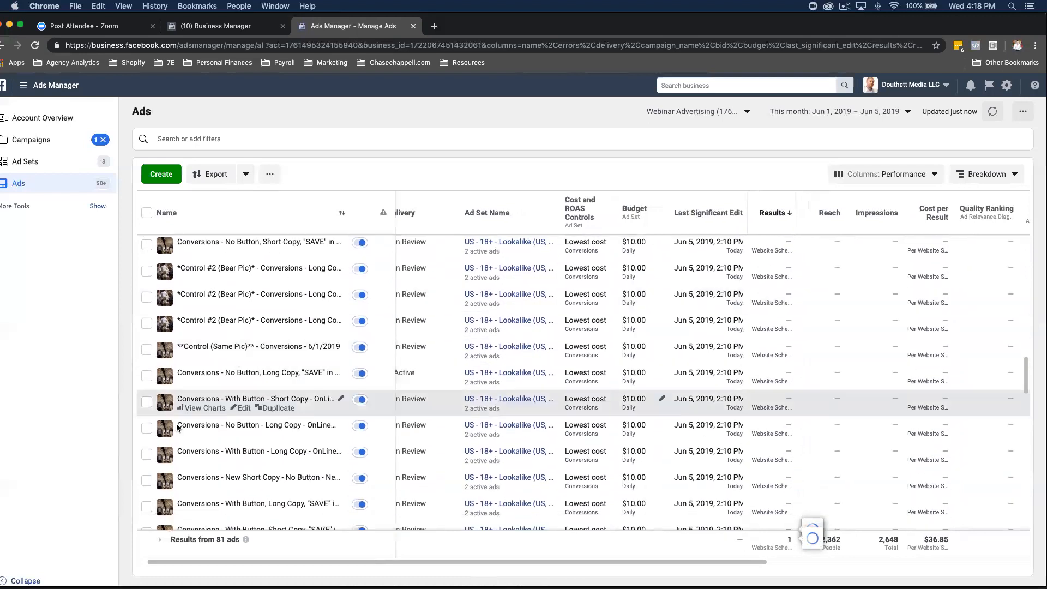
pyautogui.scroll(-2, 627, 404)
pyautogui.scroll(-4, 267, 455)
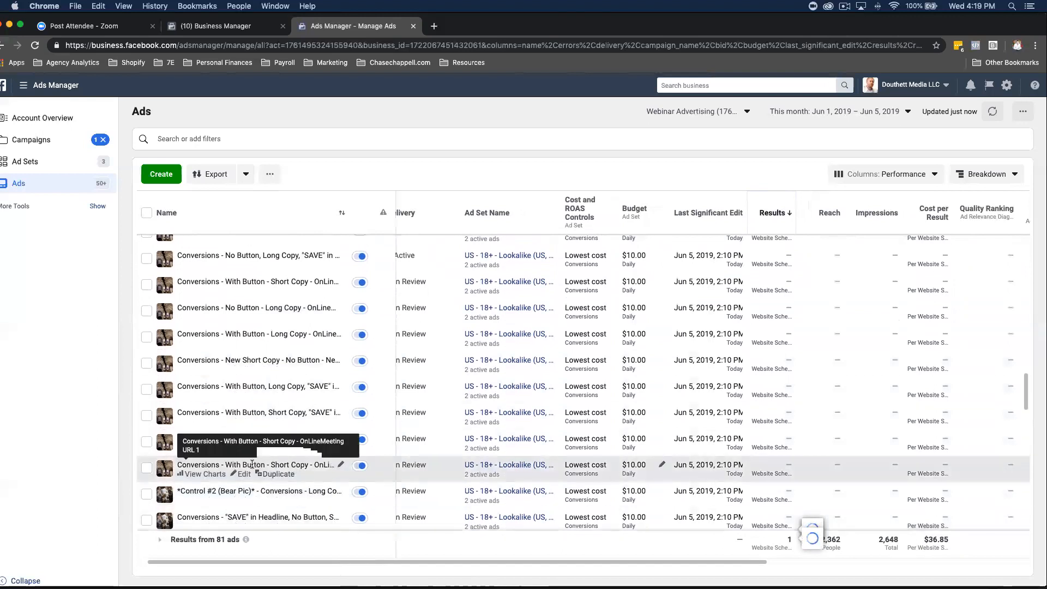
pyautogui.scroll(-3, 284, 468)
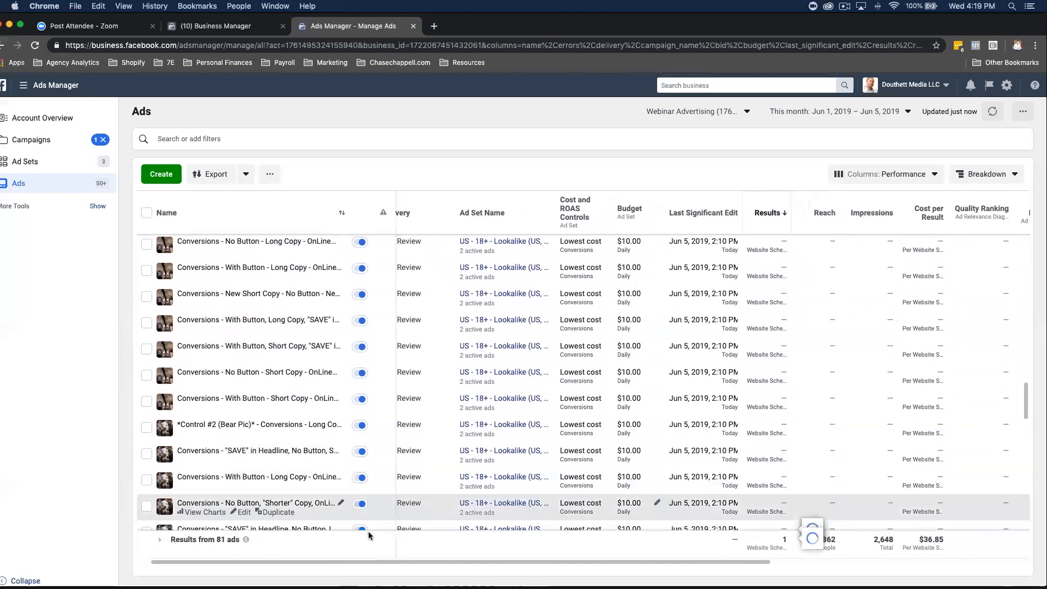
pyautogui.hscroll(5, 872, 504)
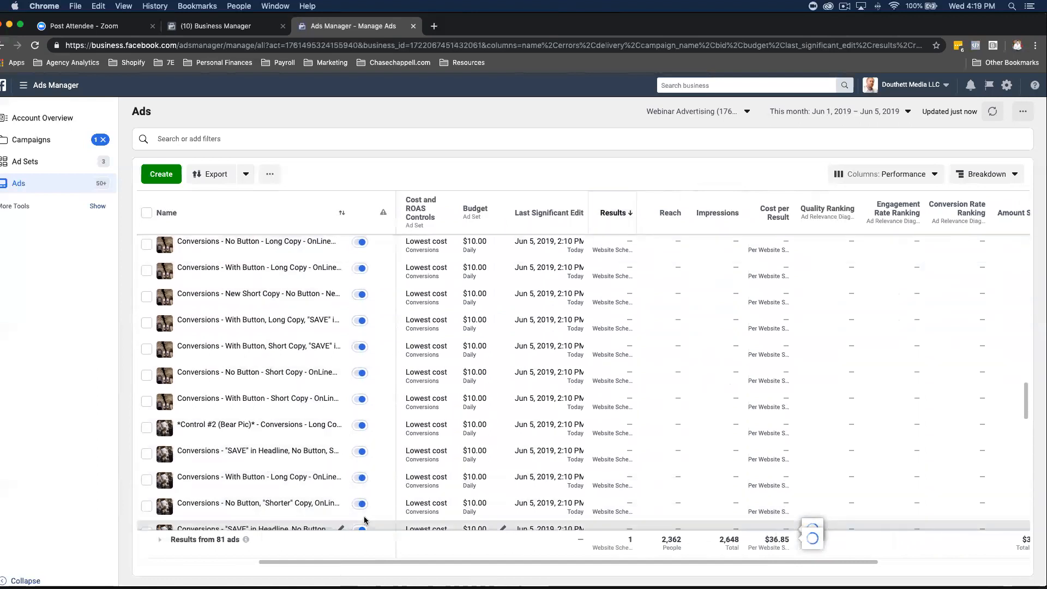
pyautogui.scroll(-5, 449, 513)
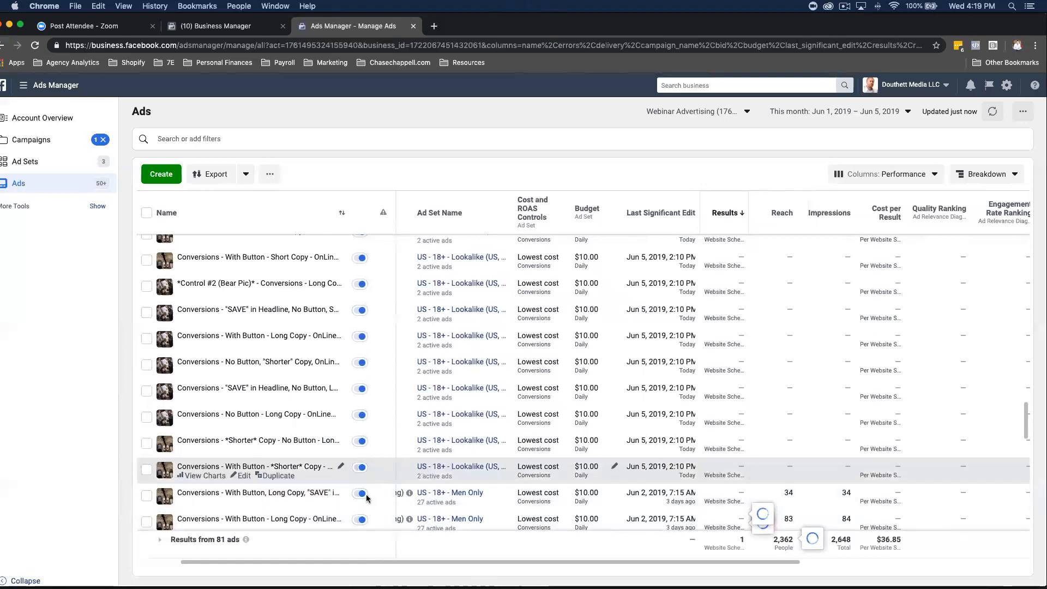
pyautogui.moveTo(410, 519)
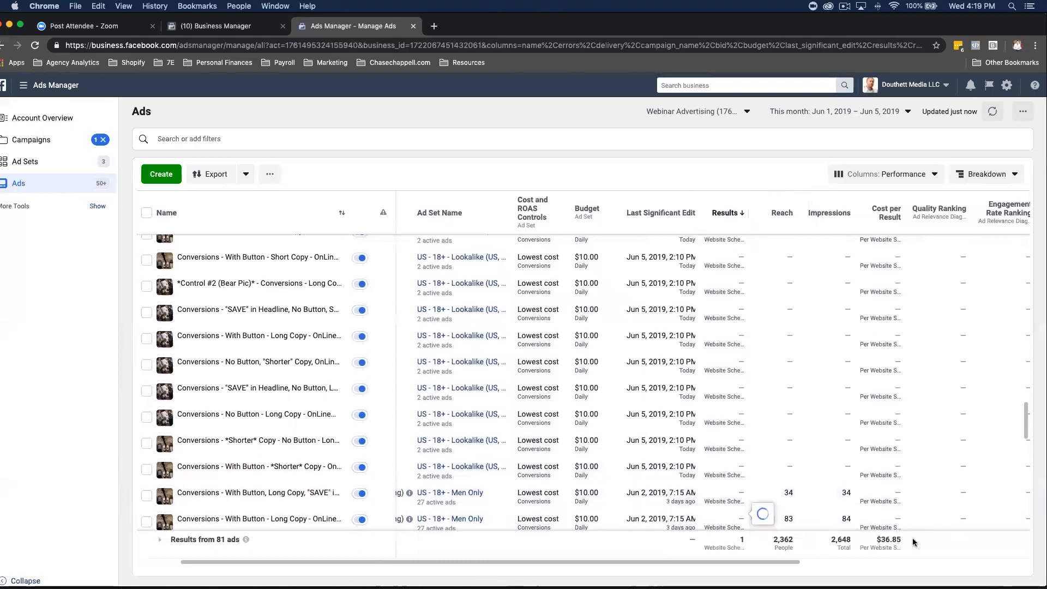
pyautogui.moveTo(877, 539); pyautogui.dragTo(926, 543)
pyautogui.scroll(-3, 453, 457)
pyautogui.scroll(-5, 453, 456)
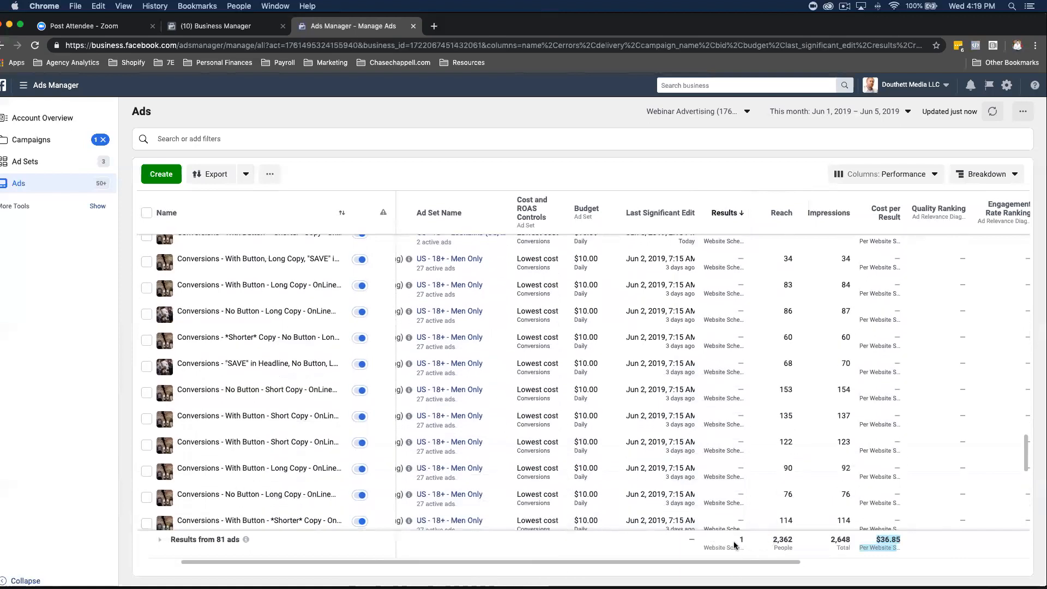
pyautogui.scroll(-10, 456, 477)
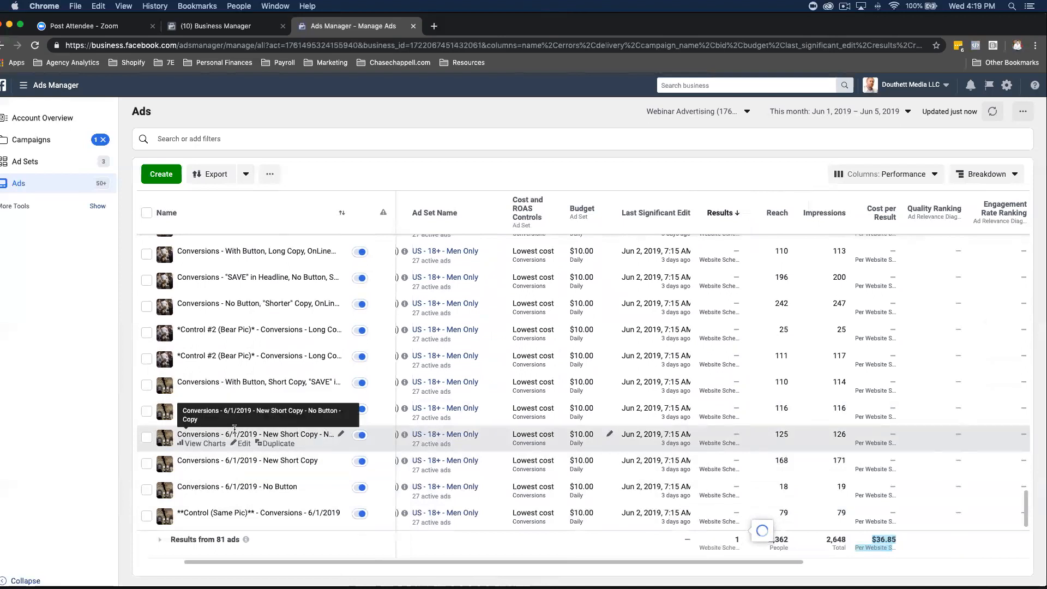
# Step: Compare the Mobile News Feed previews of the 6/1/2019 ads "New Short Copy - No Button - Copy", "New Short Copy" and "No Button"
pyautogui.click(207, 445)
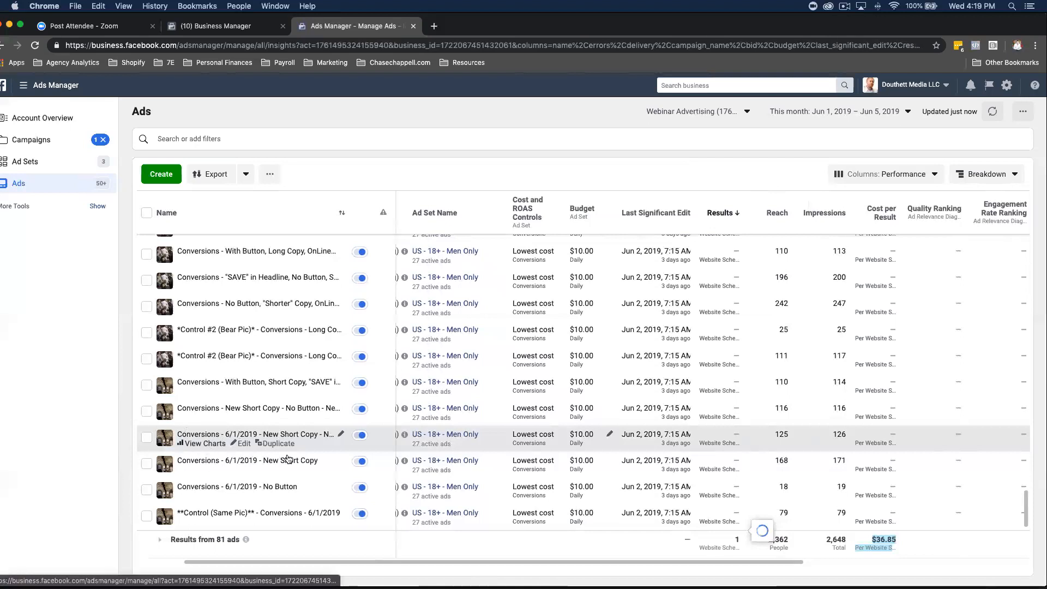
pyautogui.scroll(-3, 582, 470)
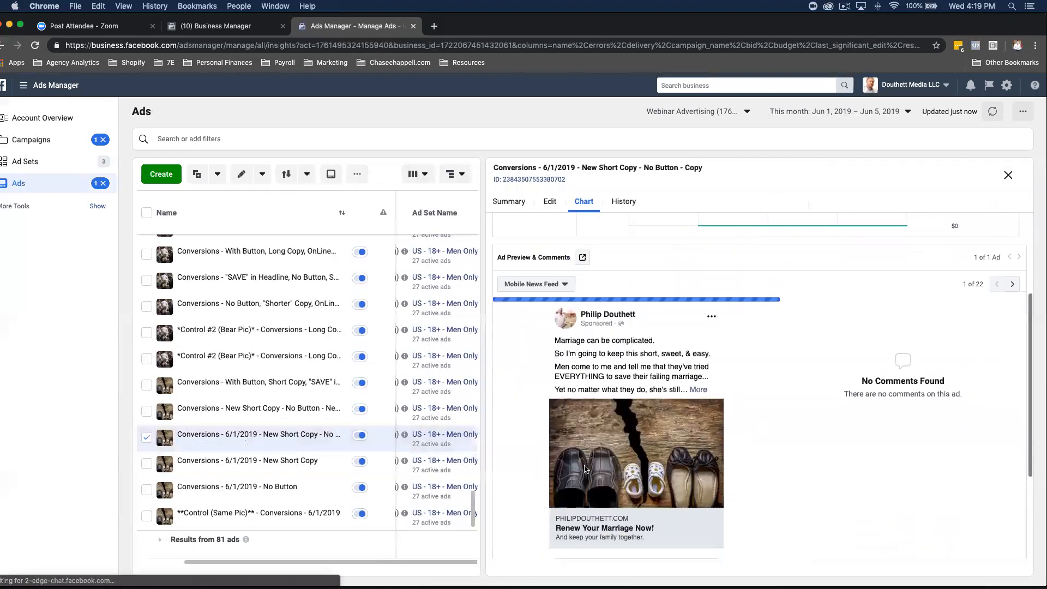
pyautogui.click(205, 459)
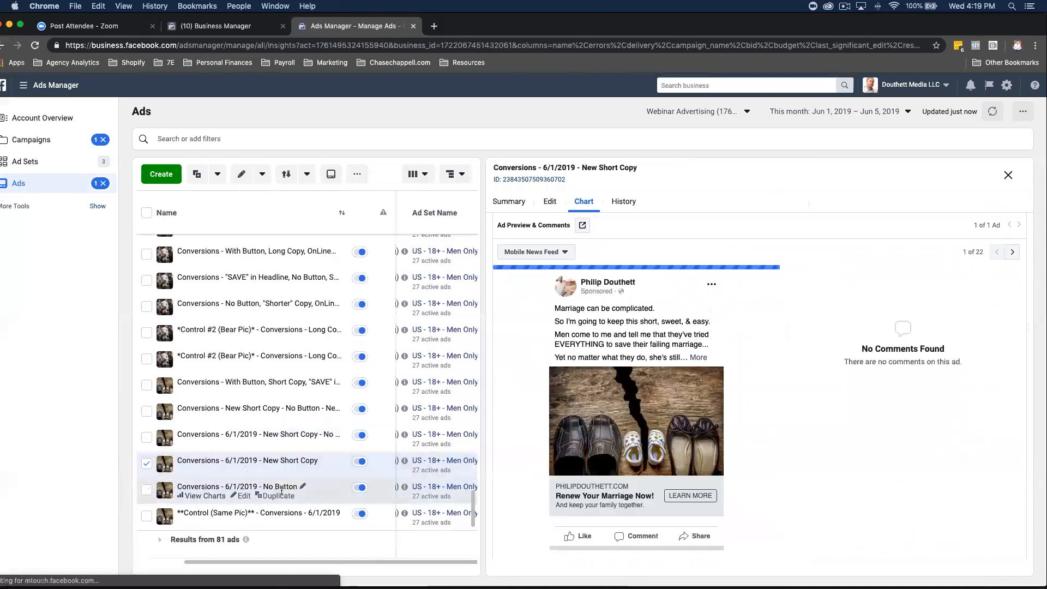
pyautogui.click(204, 434)
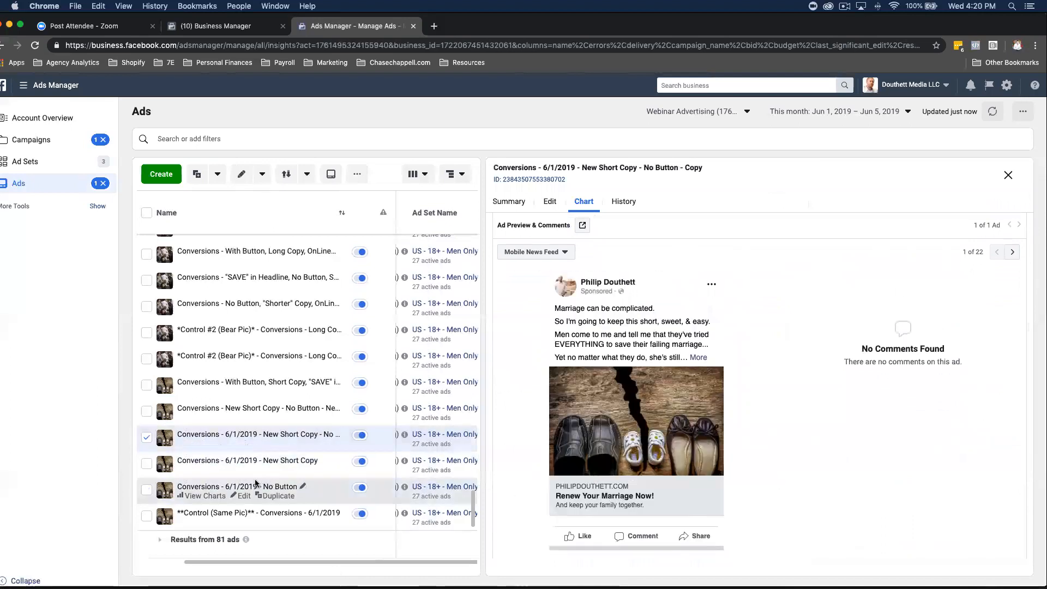
pyautogui.click(205, 461)
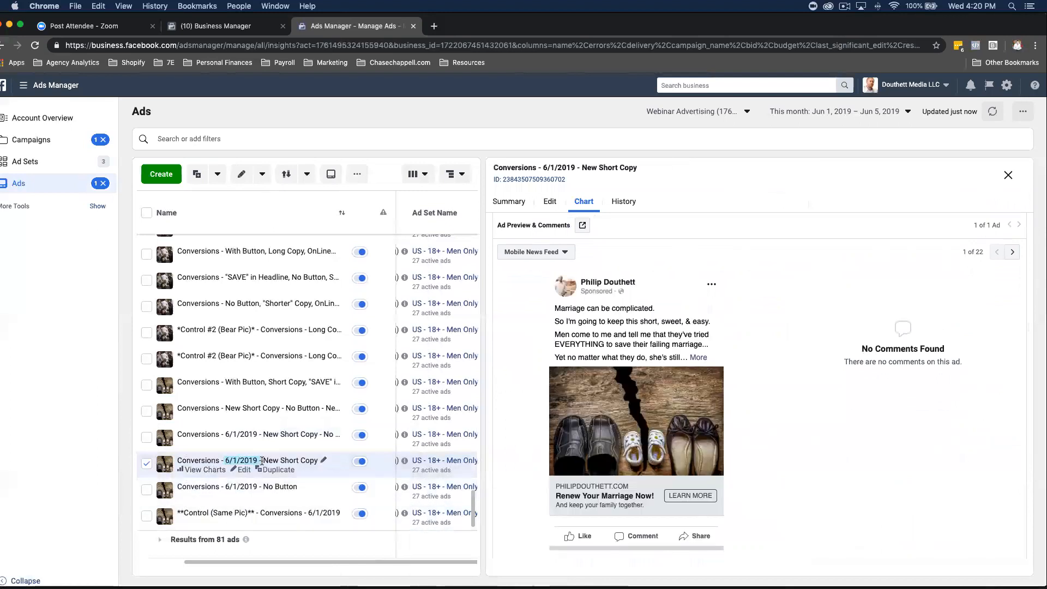
pyautogui.click(213, 482)
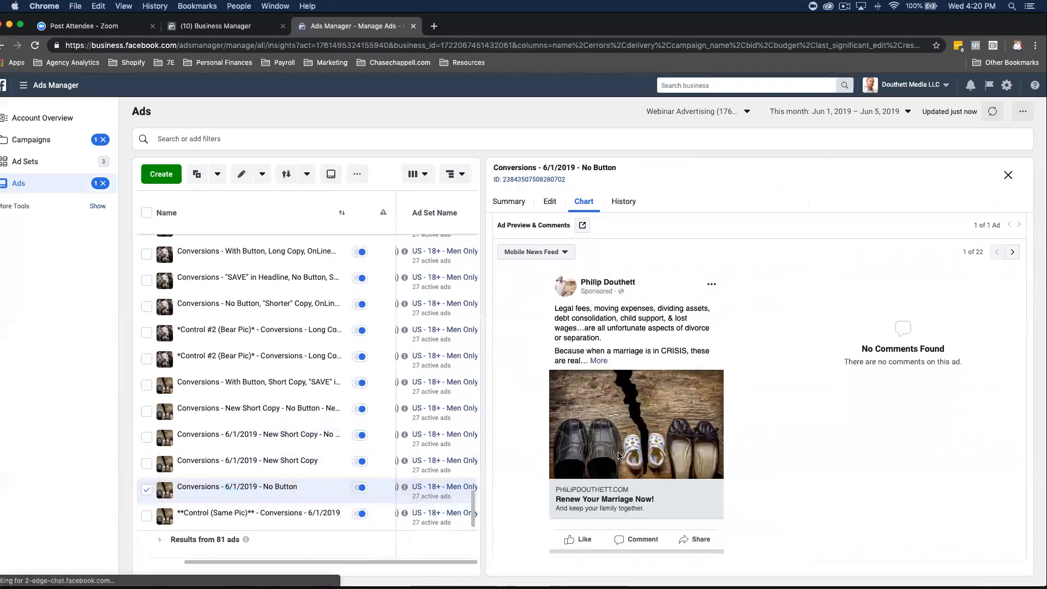
pyautogui.scroll(-1, 619, 455)
pyautogui.click(267, 434)
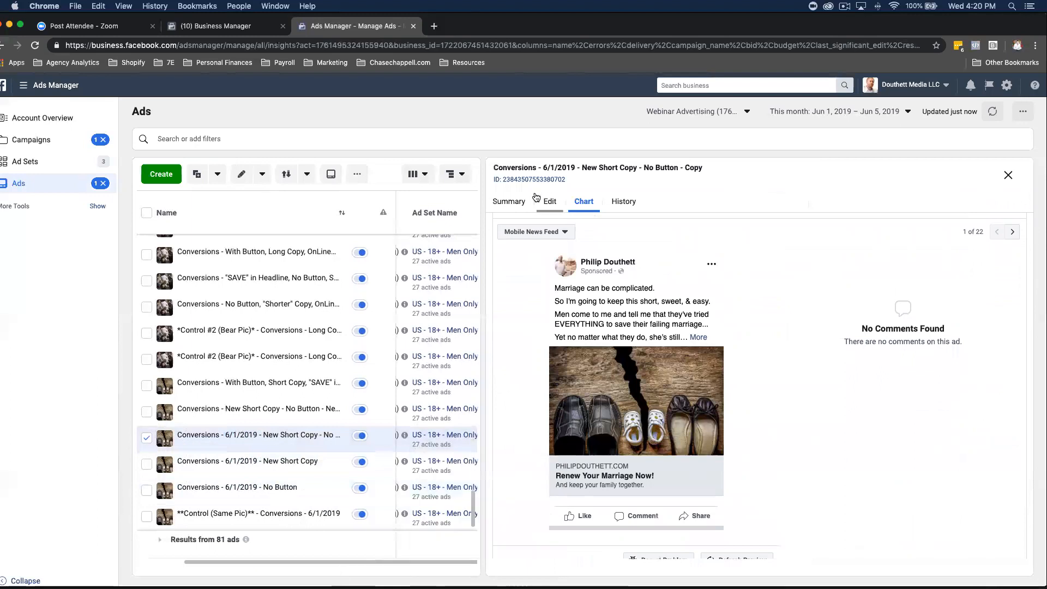
# Step: Check the summary and the editing view of "Conversions - 6/1/2019 - New Short Copy - No Button - Copy", closing each without changes
pyautogui.click(513, 203)
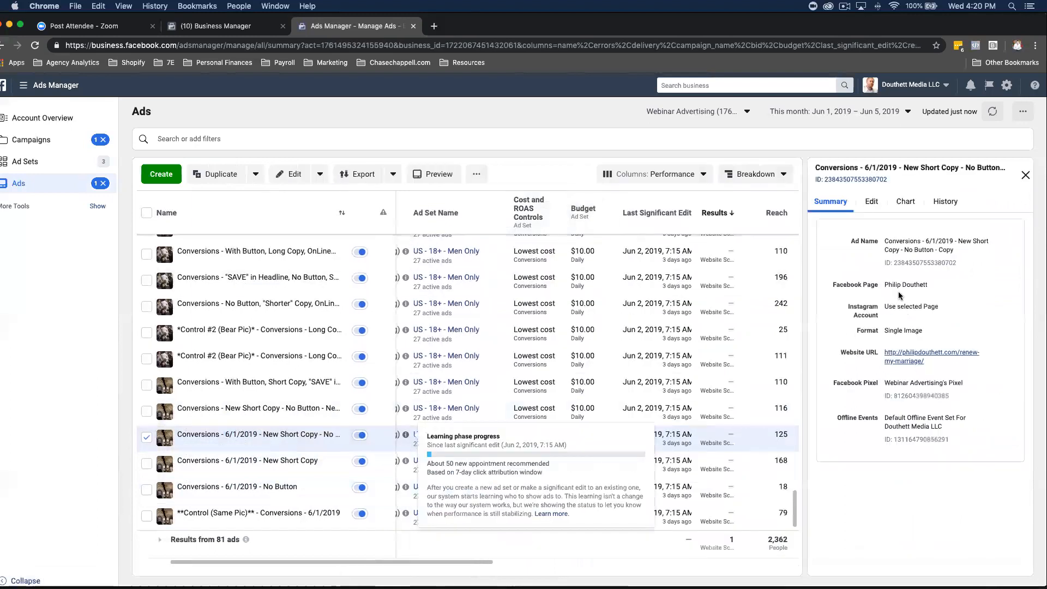
pyautogui.click(1025, 175)
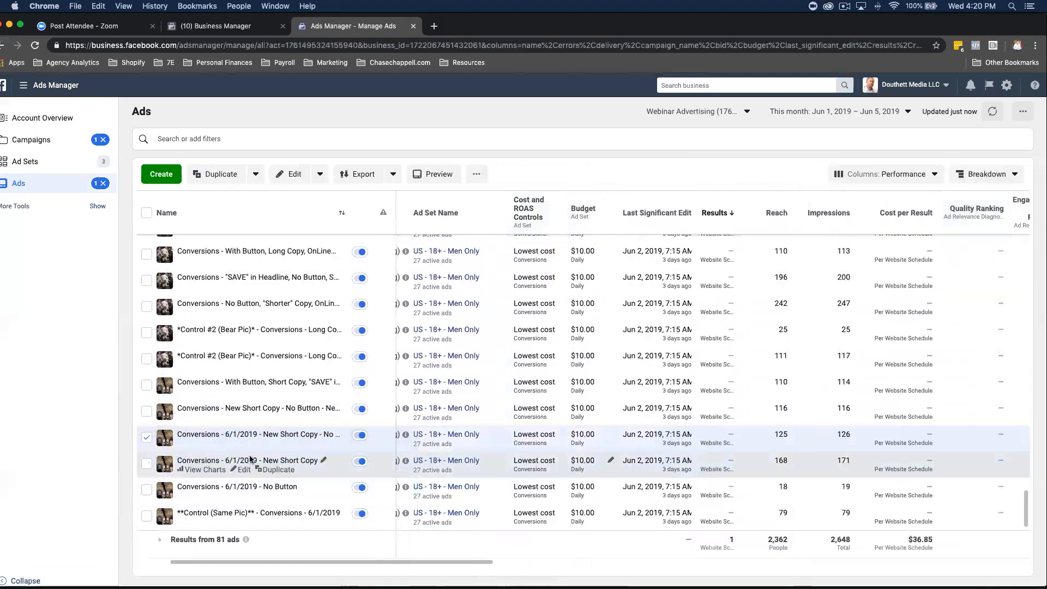
pyautogui.click(238, 444)
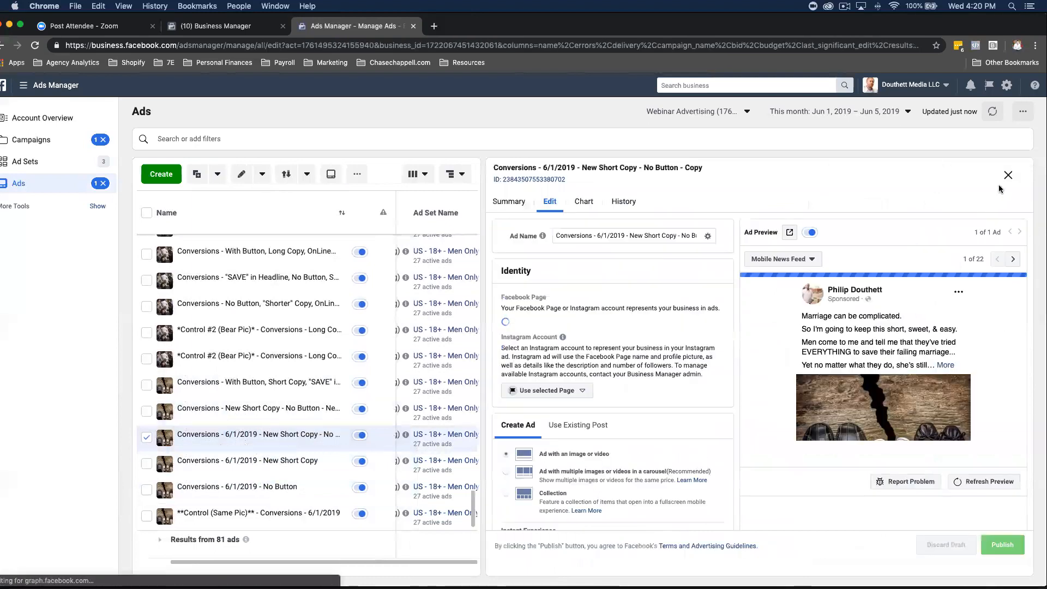
pyautogui.click(1008, 176)
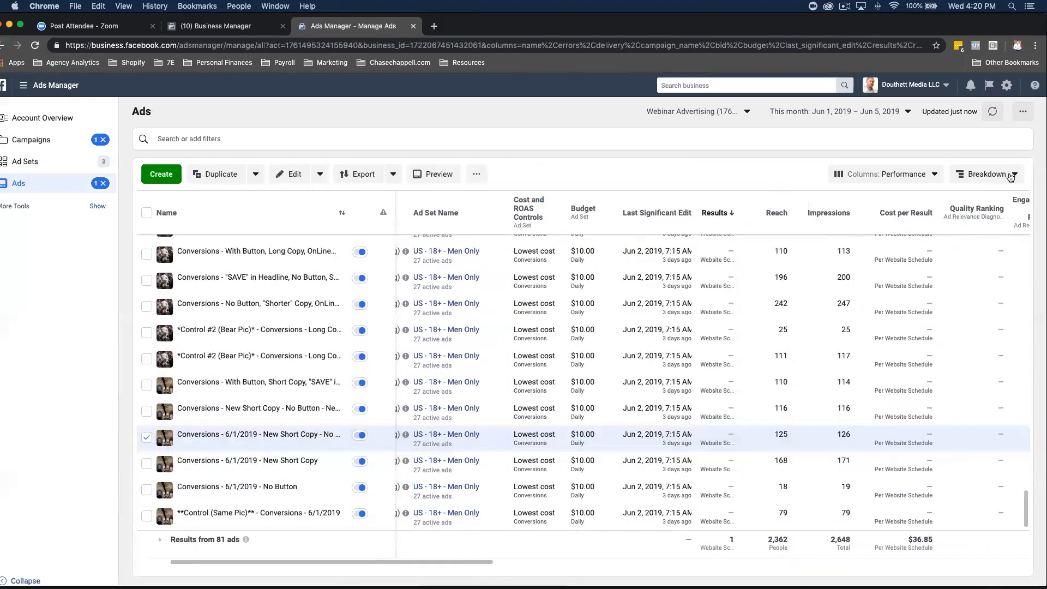
# Step: Examine the news feed preview in the charts of the selected "New Short Copy - No Button - Copy" ad and display its summary
pyautogui.click(257, 444)
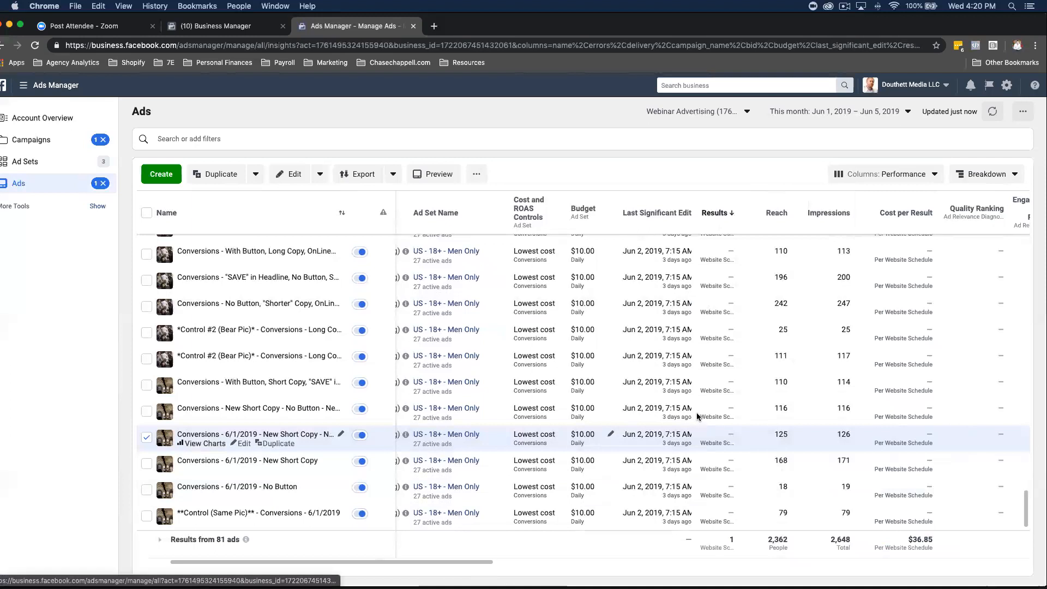
pyautogui.scroll(-5, 763, 411)
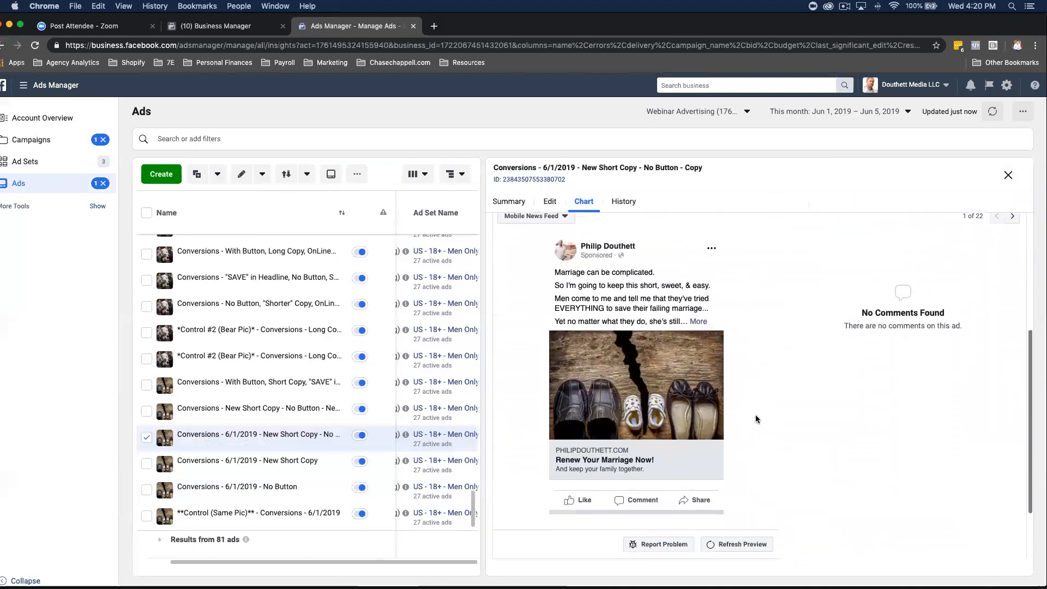
pyautogui.scroll(-1, 754, 416)
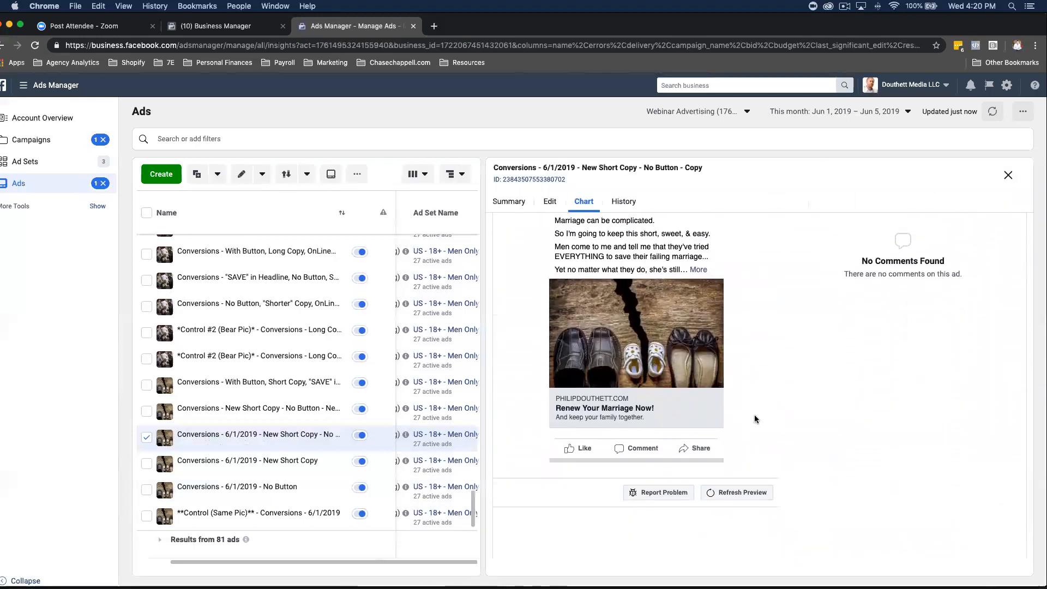
pyautogui.scroll(2, 574, 401)
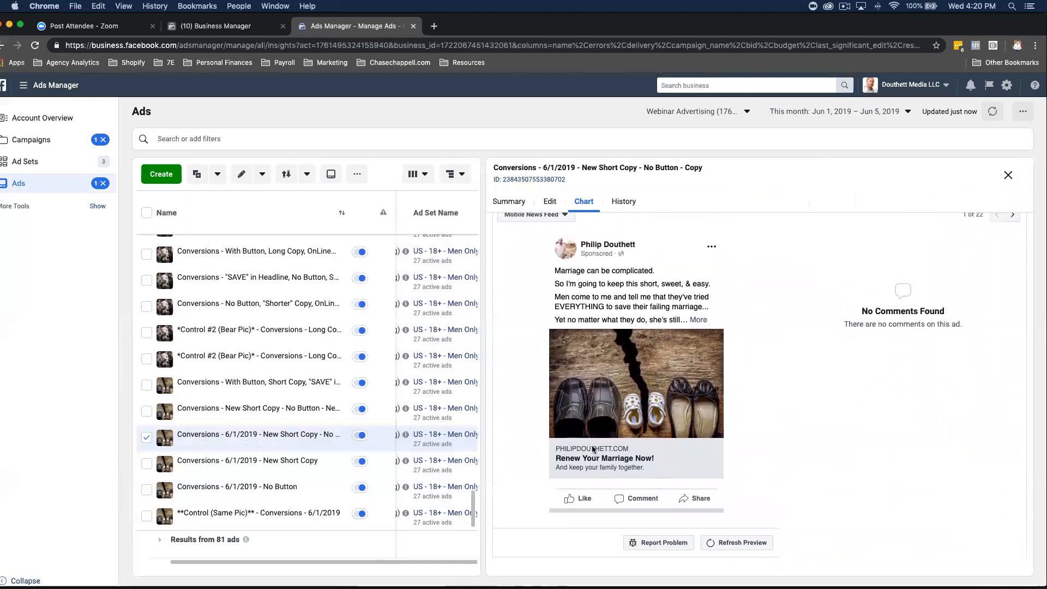
pyautogui.click(510, 202)
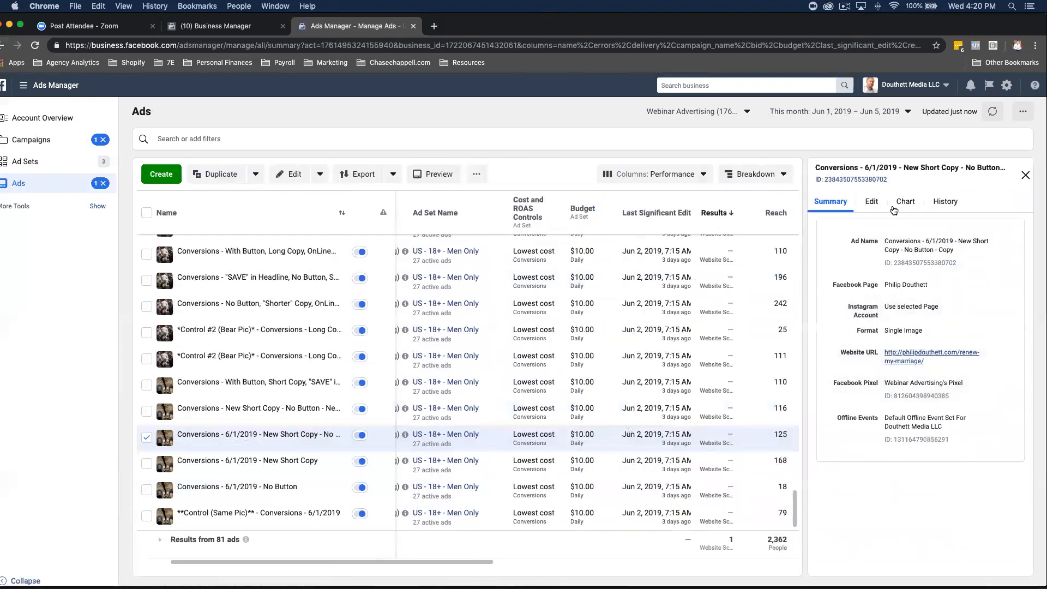
# Step: Compare the headline, link description and call to action of the 6/1/2019 ads "New Short Copy - No Button - Copy" and "New Short Copy" in the editing view
pyautogui.click(877, 205)
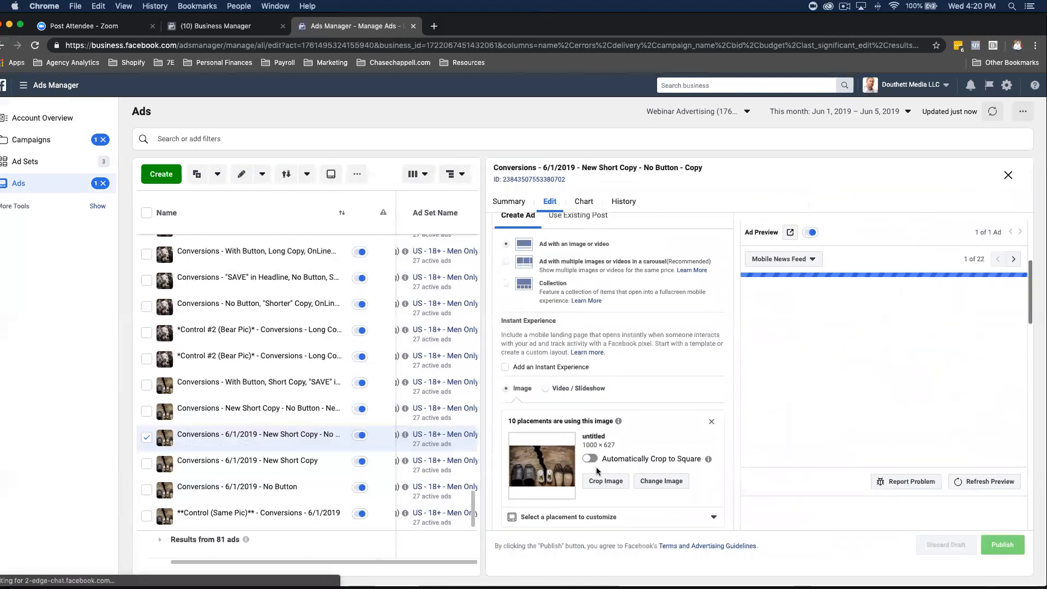
pyautogui.scroll(-10, 597, 469)
pyautogui.scroll(-3, 592, 471)
pyautogui.scroll(-1, 590, 468)
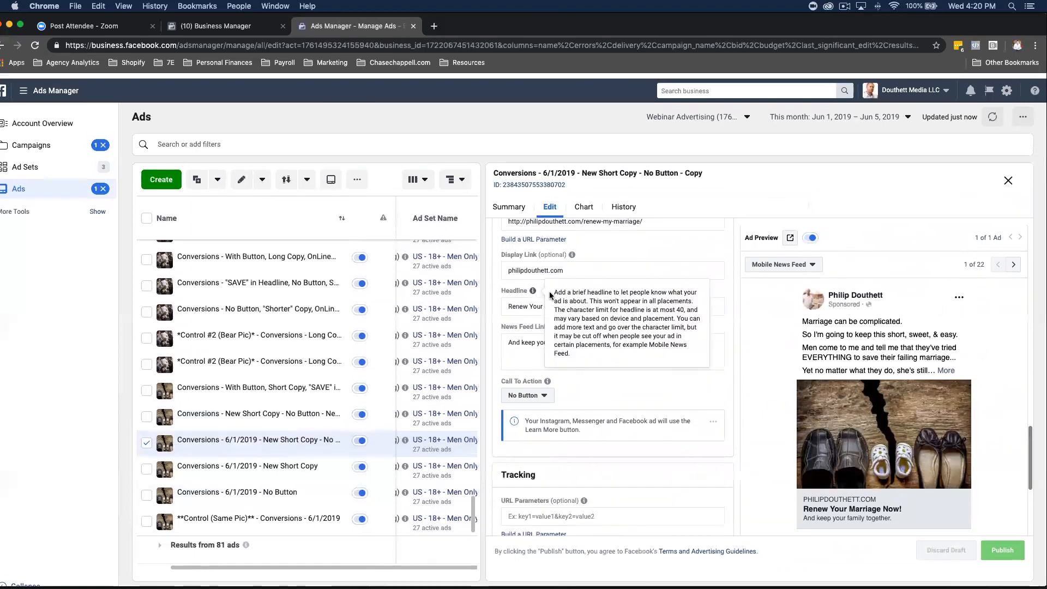
pyautogui.scroll(1, 613, 225)
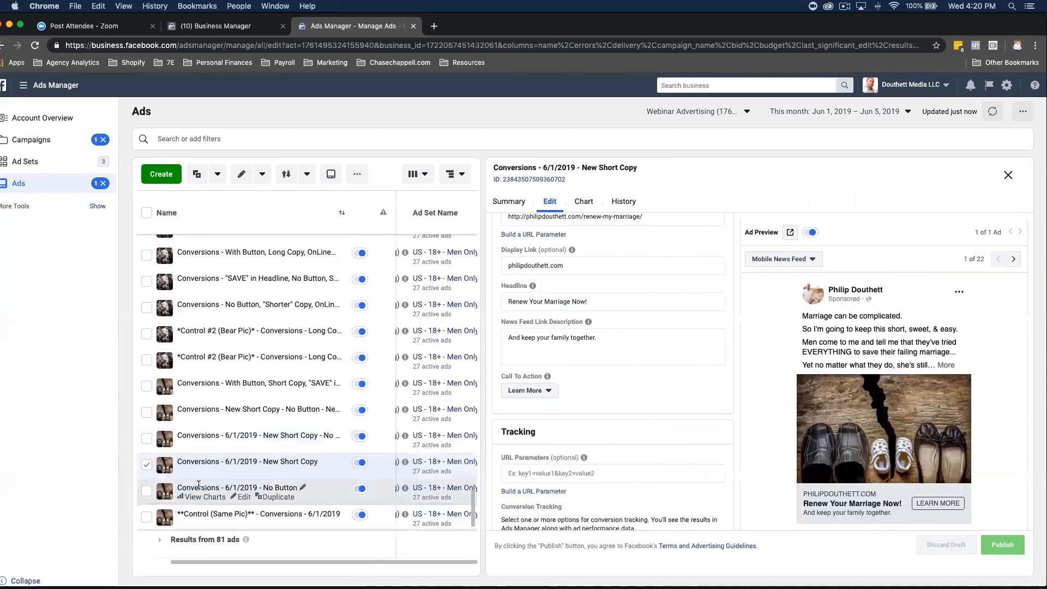
pyautogui.scroll(1, 203, 484)
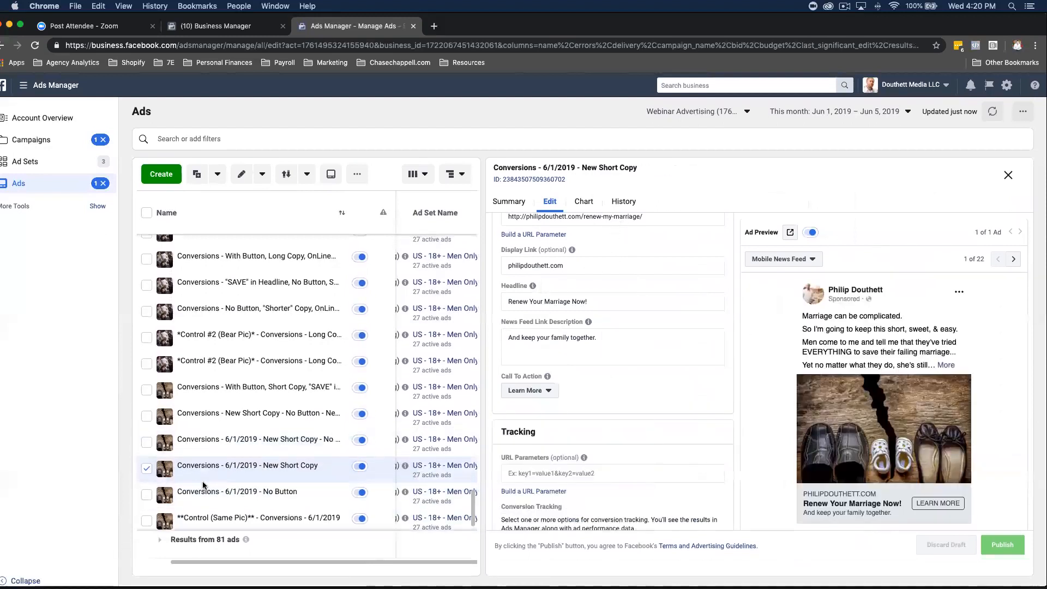
# Step: Compare the website URL, headline and call to action of "6/1/2019 - No Button", "Control #2 (Bear Pic)" with button and the "SAVE" in Headline bear ad
pyautogui.click(251, 491)
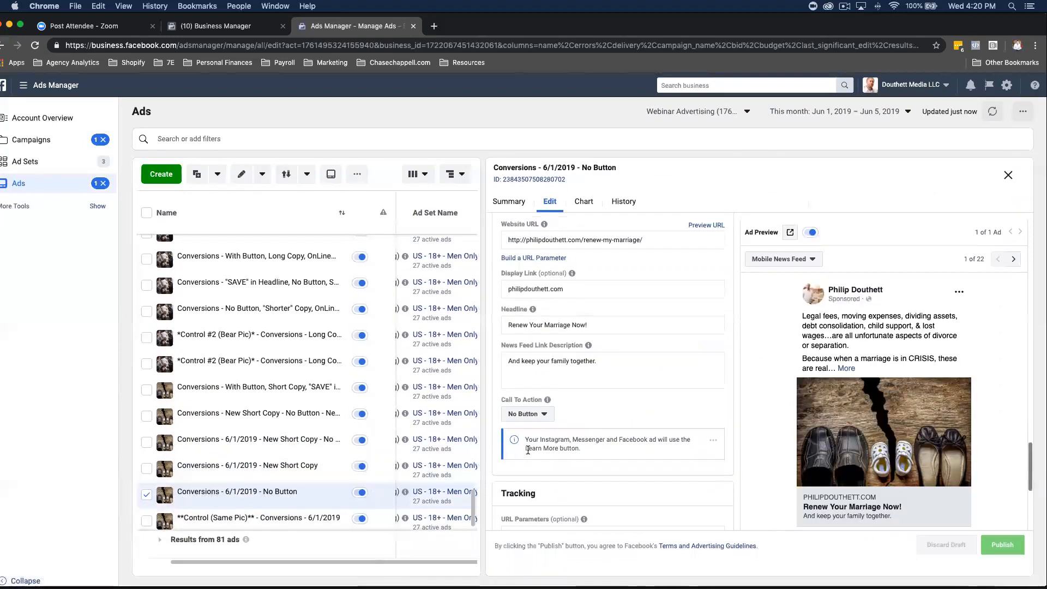
pyautogui.scroll(1, 276, 388)
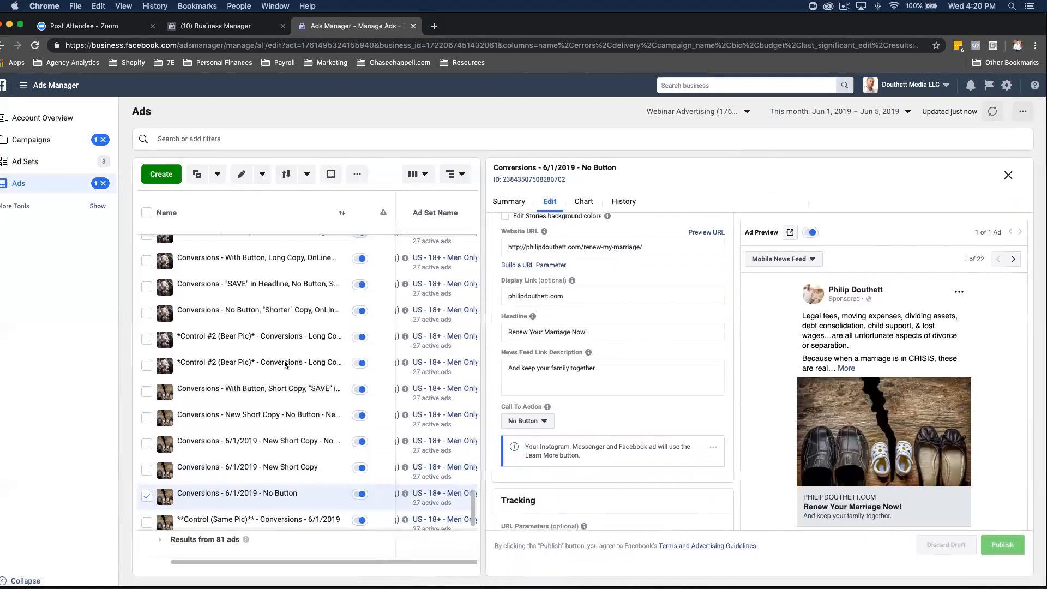
pyautogui.click(185, 364)
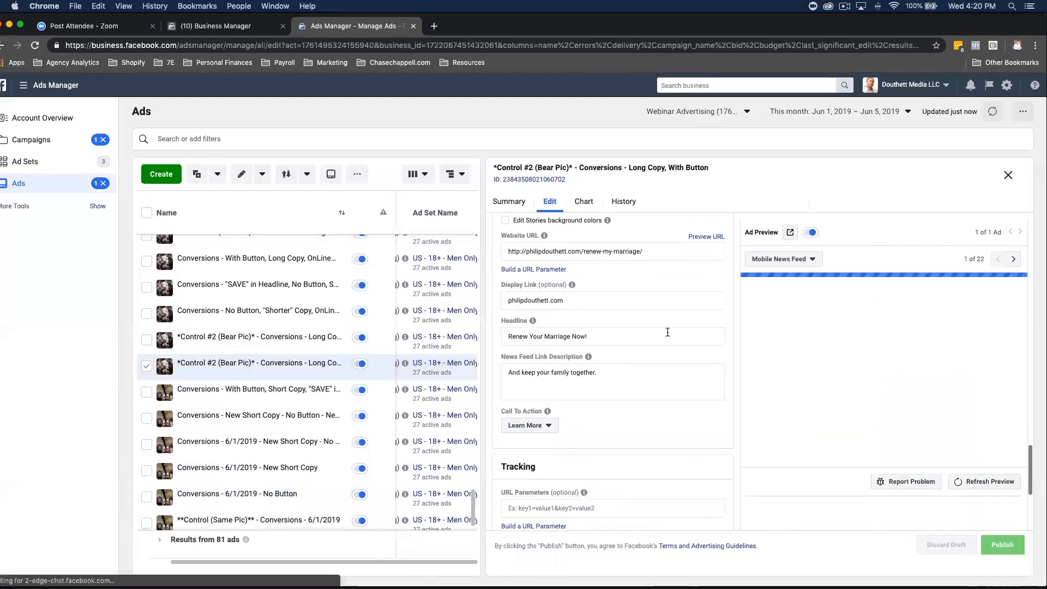
pyautogui.click(273, 284)
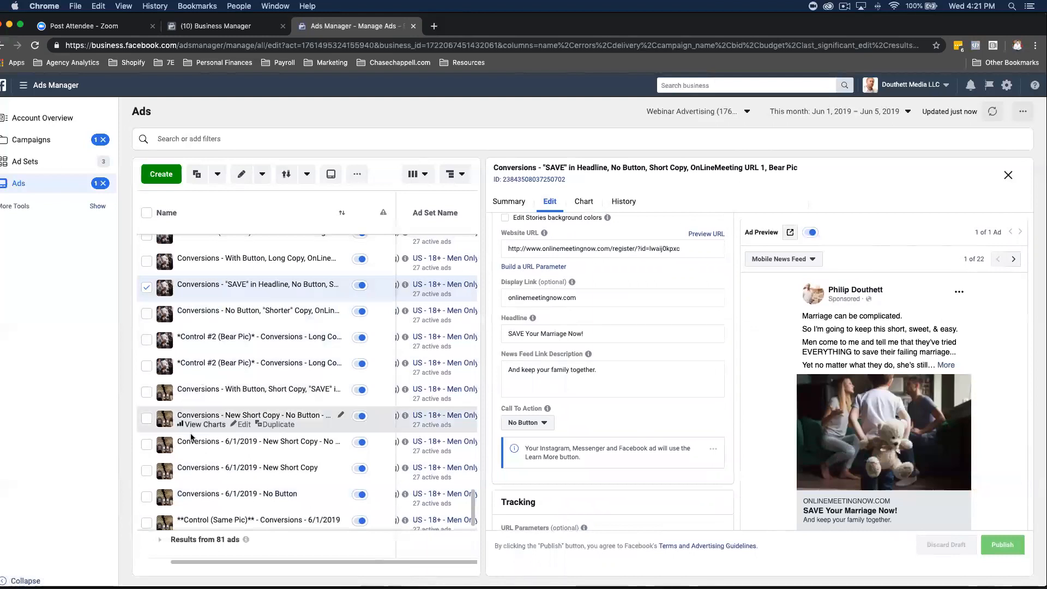
# Step: Select only the 6/1/2019 ads "New Short Copy - No Button - Copy", "New Short Copy" and "No Button", and close the editing view
pyautogui.click(147, 444)
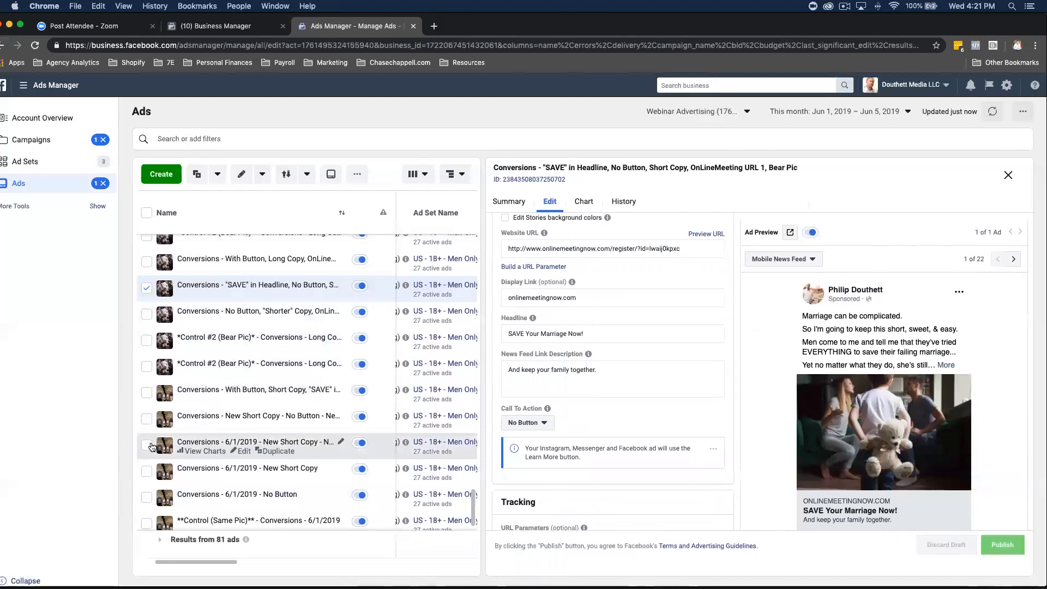
pyautogui.click(146, 471)
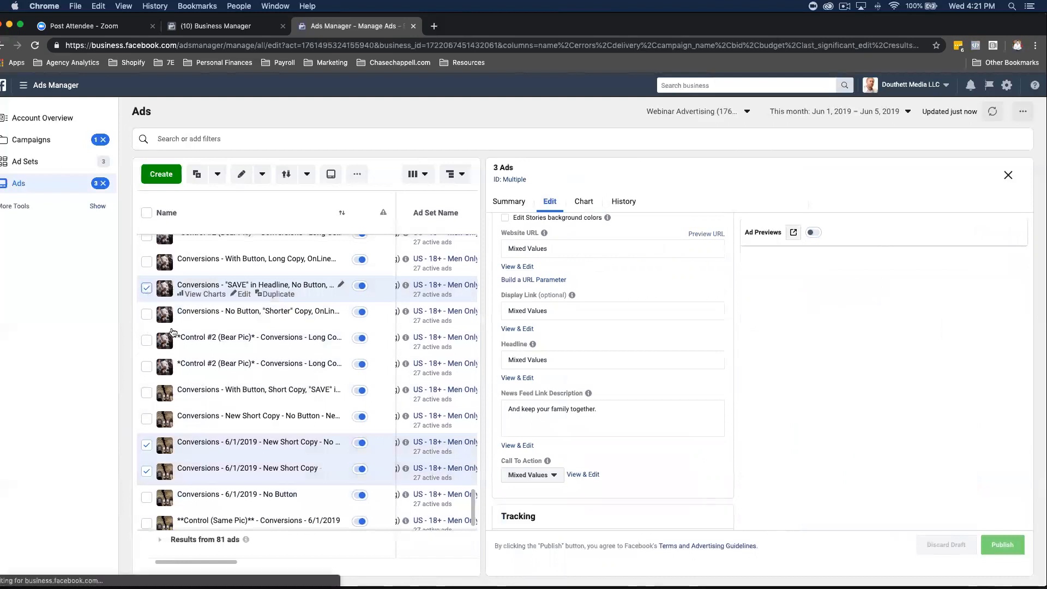
pyautogui.click(146, 288)
pyautogui.click(146, 496)
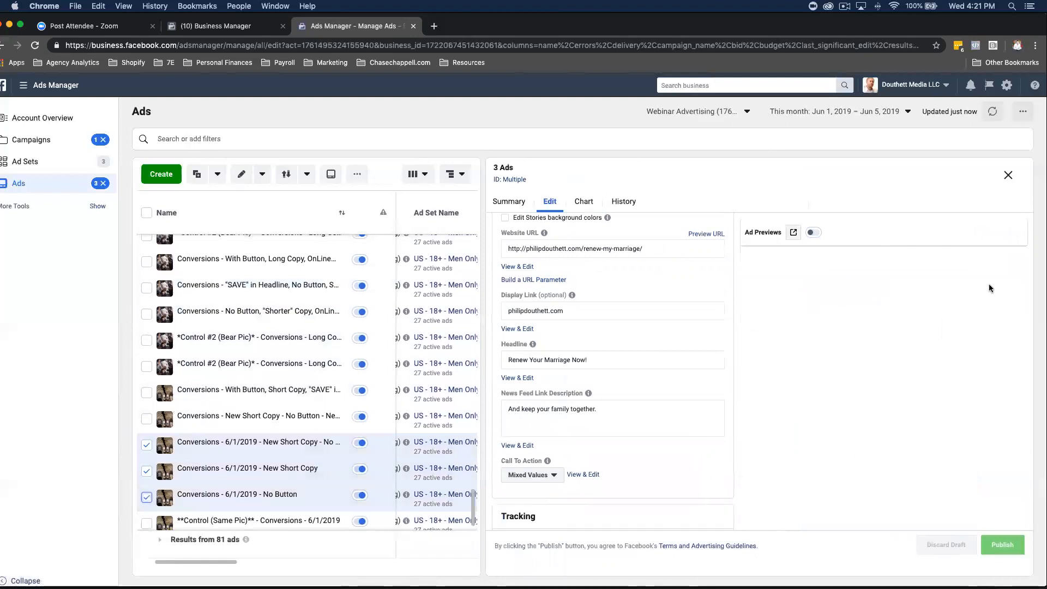
pyautogui.click(1007, 175)
# Step: Compare the results, reach, impressions and cost per result of the selected 6/1/2019 ads with those of the other ads
pyautogui.hscroll(4, 627, 463)
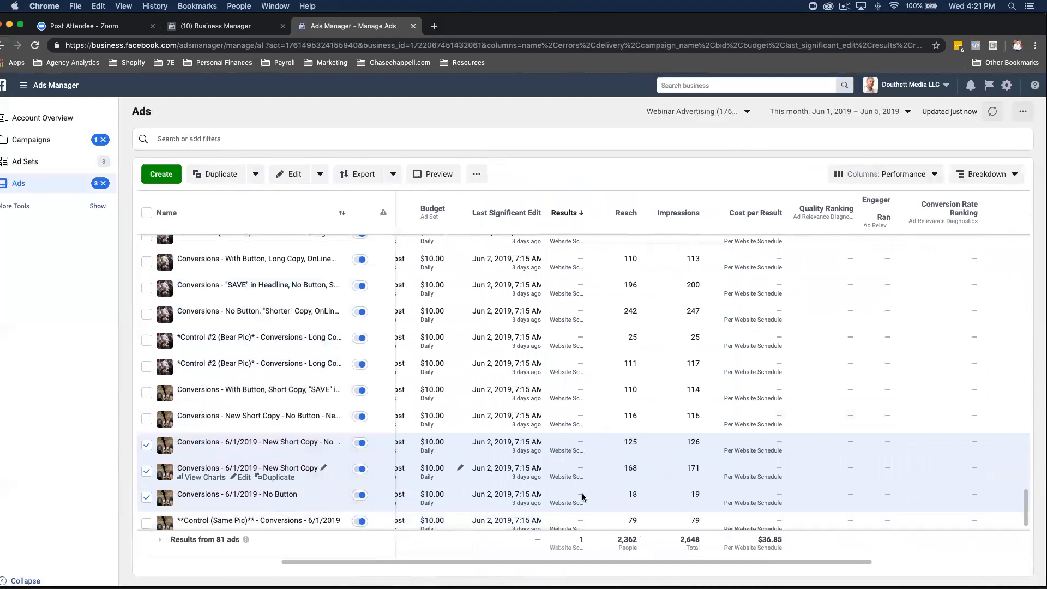
pyautogui.scroll(-1, 558, 493)
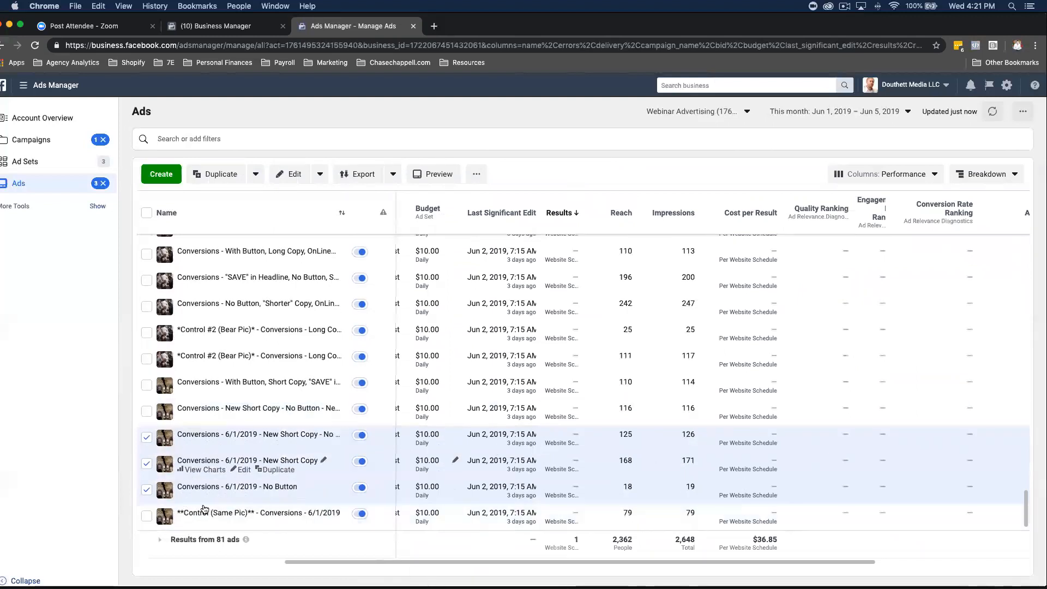
pyautogui.hscroll(-2, 502, 456)
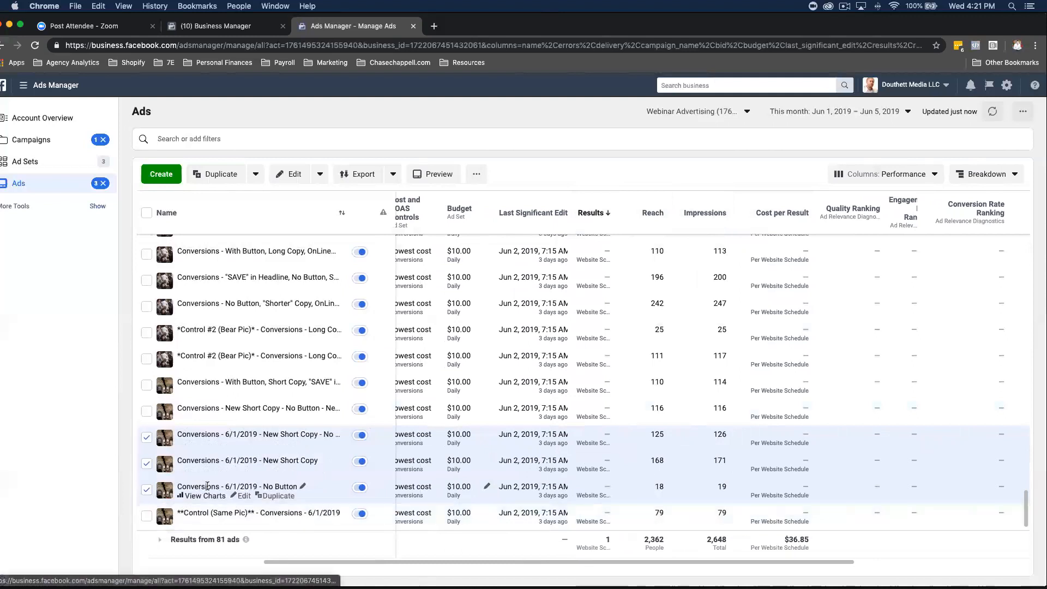
pyautogui.hscroll(1, 155, 472)
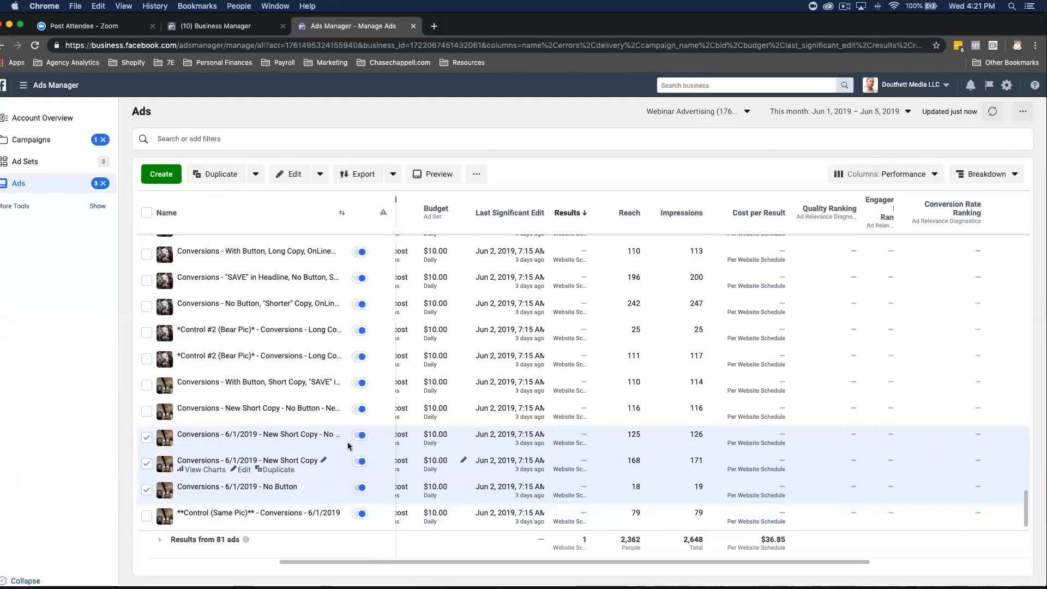
# Step: Turn off the 6/1/2019 ads "No Button", "New Short Copy" and "New Short Copy - No Button - Copy" in the US - 18+ - Men Only ad set
pyautogui.click(361, 488)
pyautogui.click(361, 462)
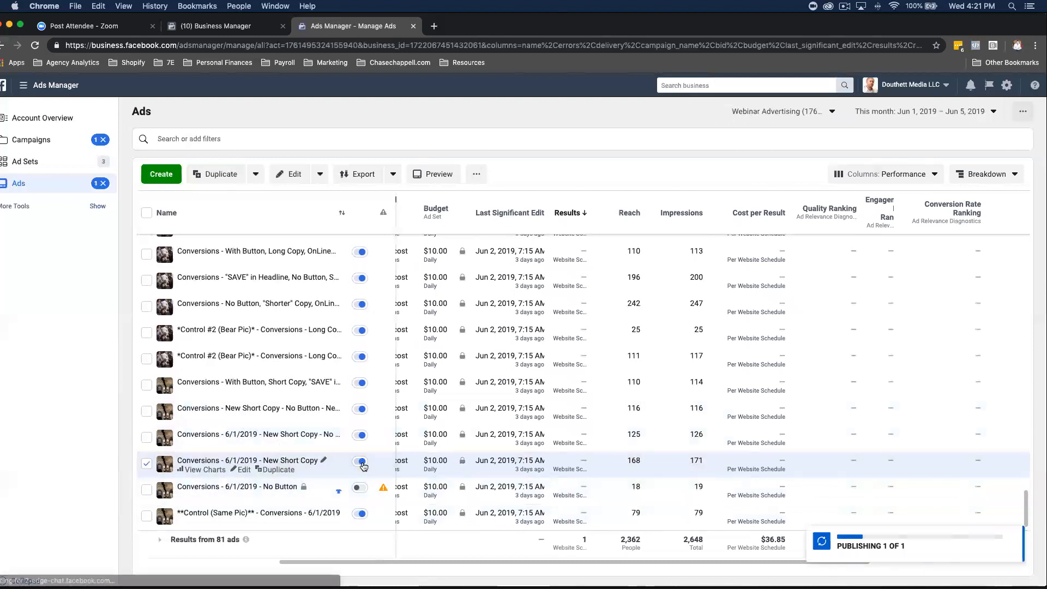
pyautogui.click(360, 434)
pyautogui.hscroll(-5, 537, 461)
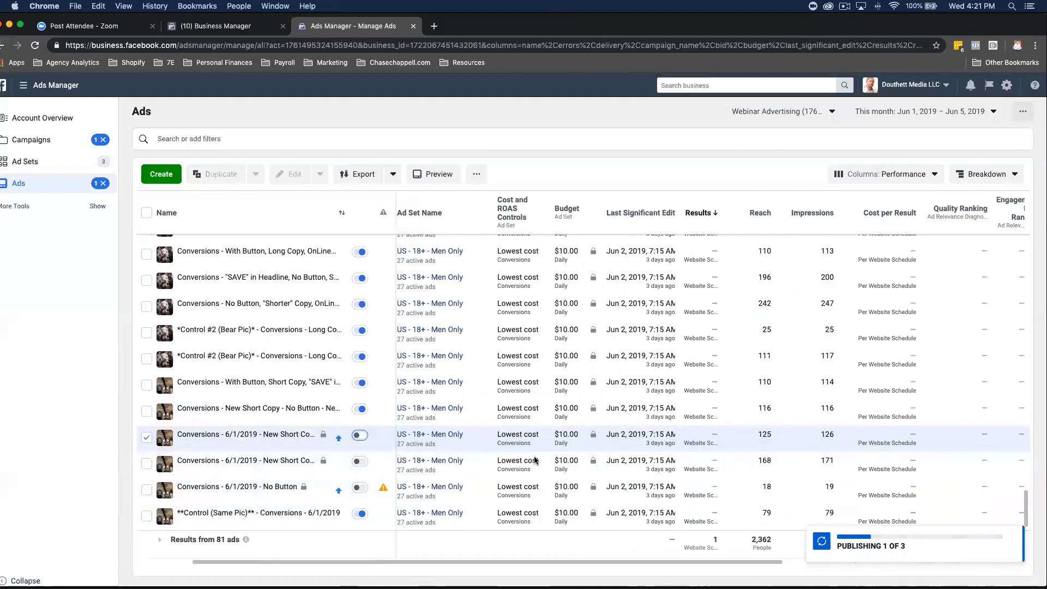
# Step: Filter the ads to those whose ad name contains "Conversions - 6/1/2019"
pyautogui.moveTo(266, 438); pyautogui.dragTo(192, 435)
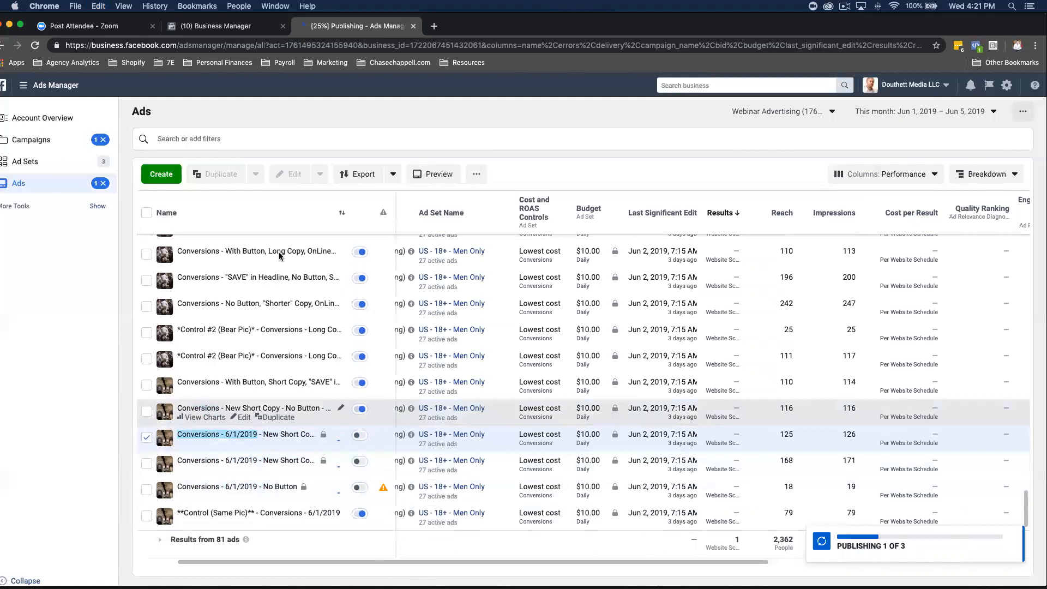
pyautogui.click(203, 140)
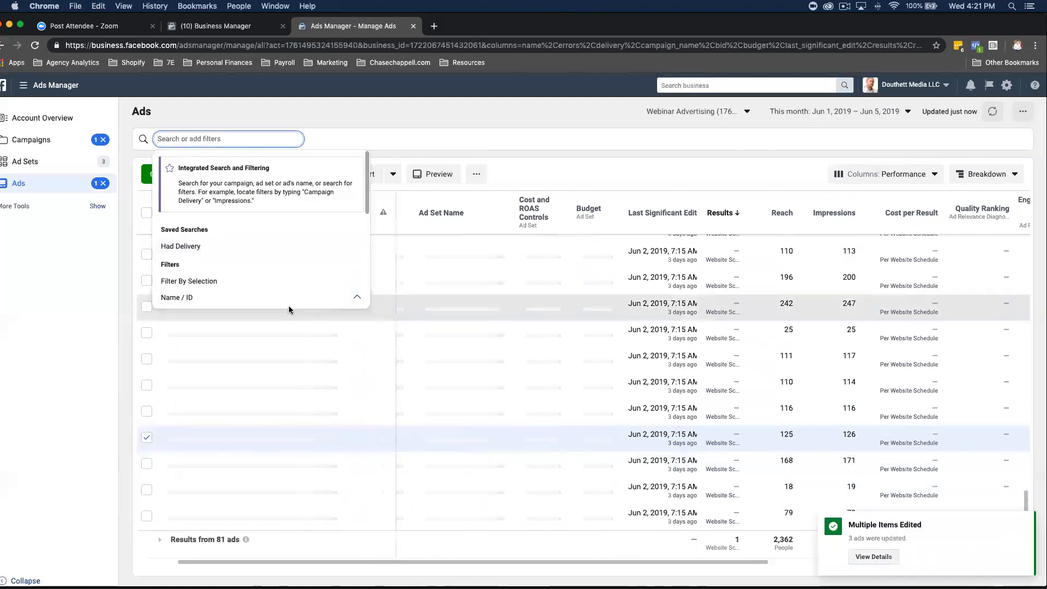
pyautogui.scroll(-2, 280, 291)
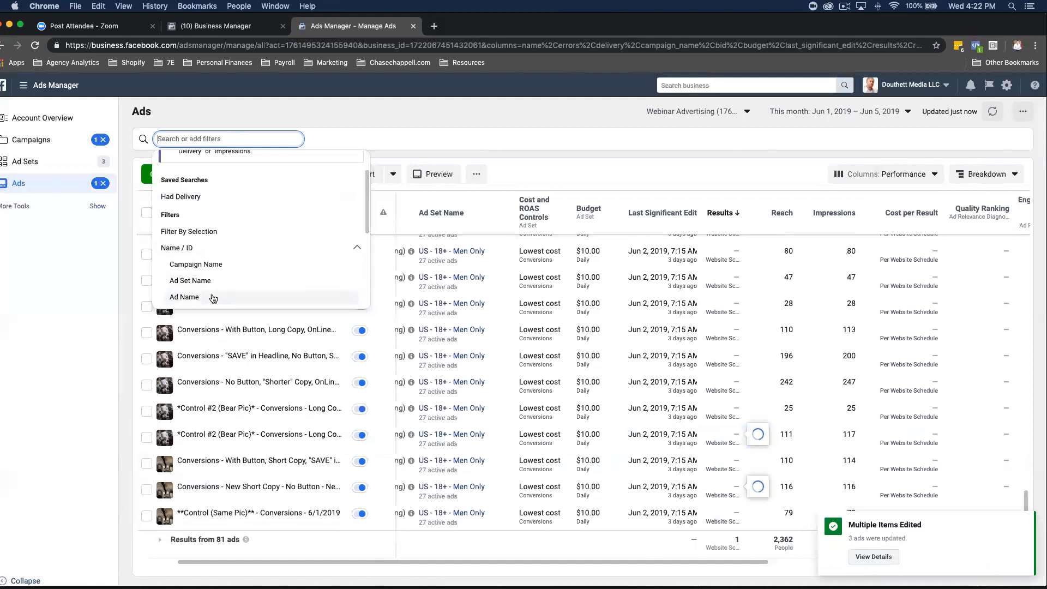
pyautogui.click(185, 296)
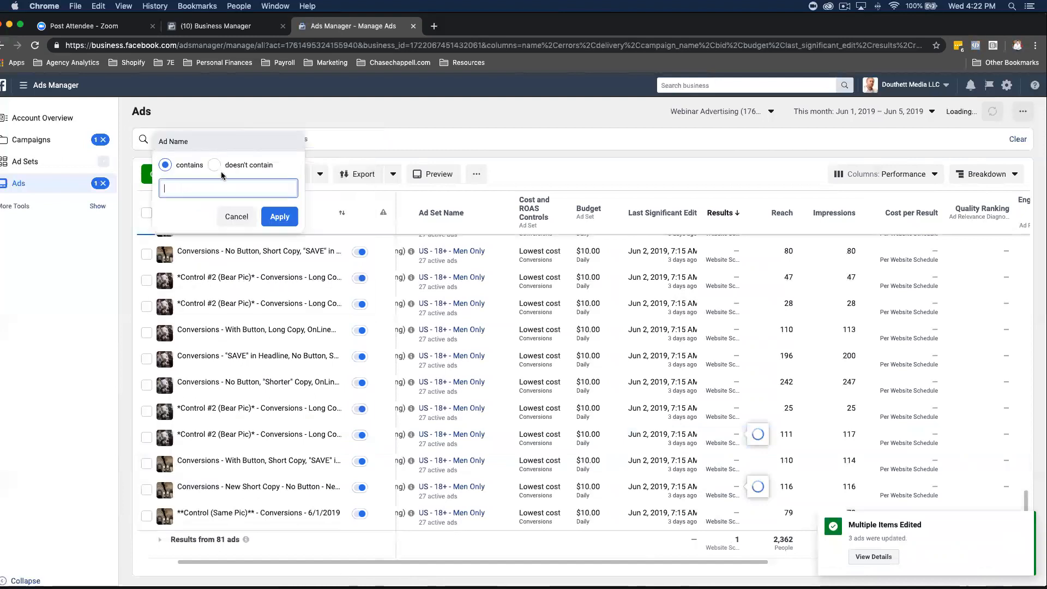
pyautogui.write('Conversions - 6/1/2019')
pyautogui.click(266, 212)
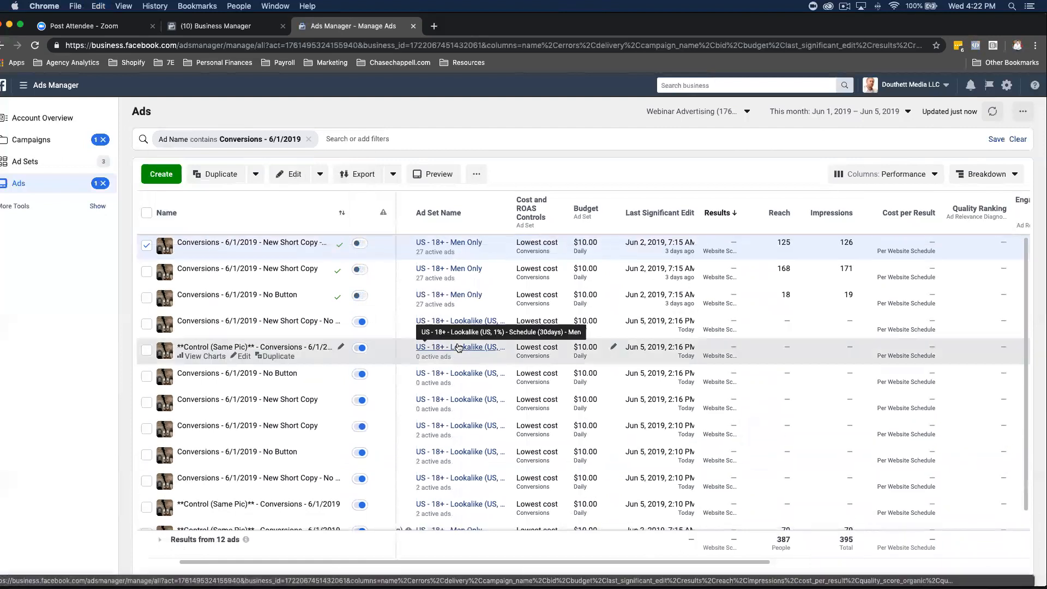
# Step: Select the two New Short Copy ads in the Lookalike ad sets and the No Button ad last edited at 2:10 PM
pyautogui.hscroll(3, 382, 316)
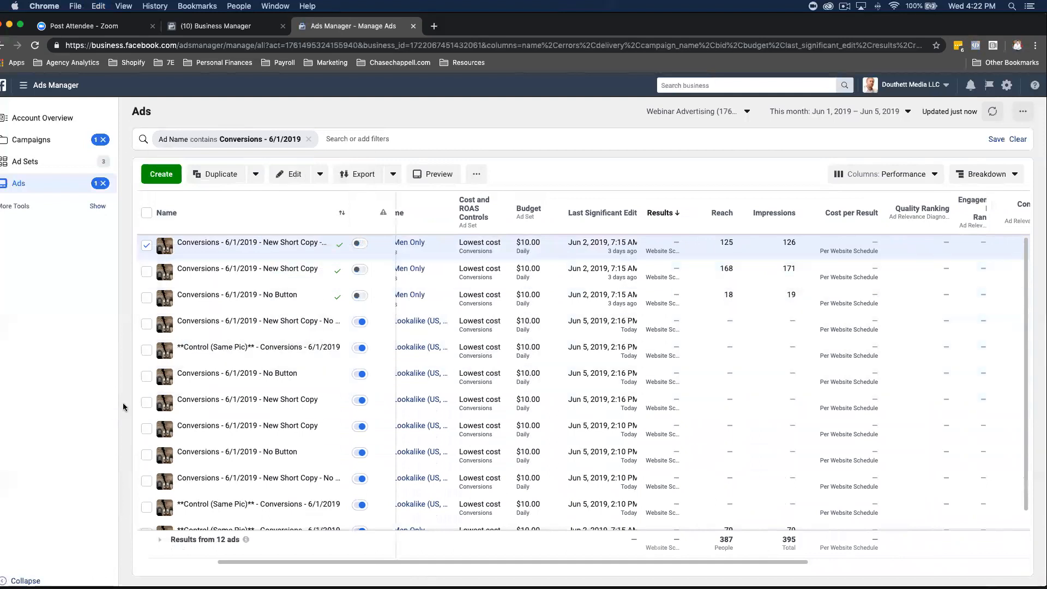
pyautogui.click(146, 404)
pyautogui.hscroll(-2, 345, 402)
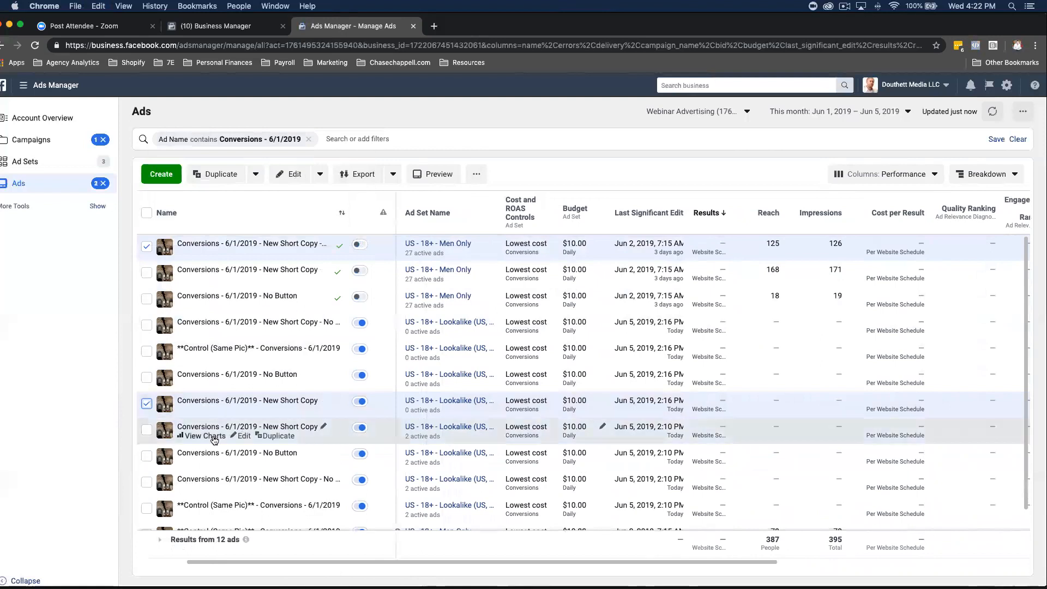
pyautogui.click(146, 436)
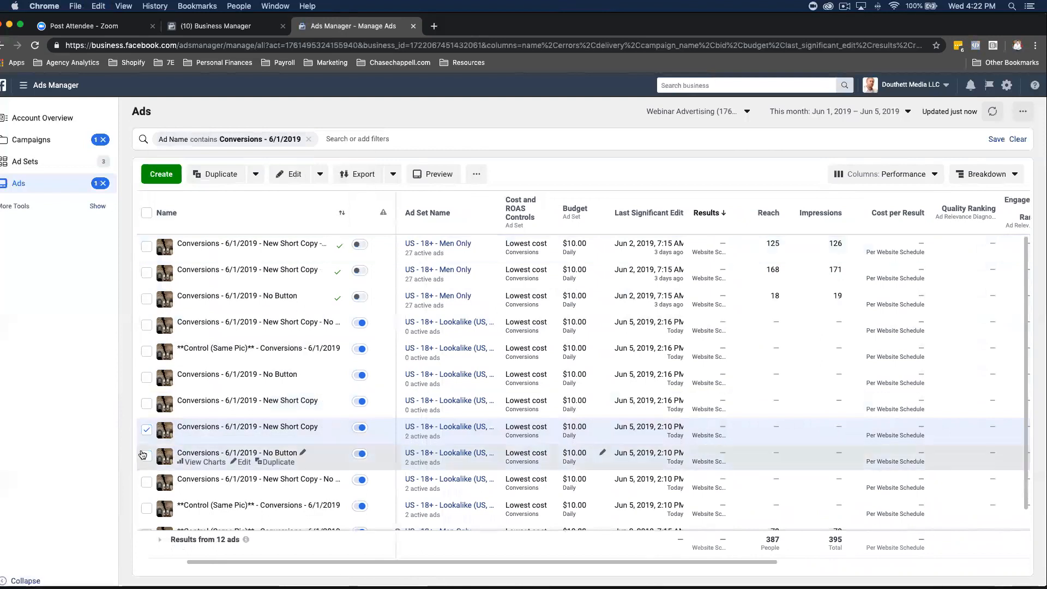
pyautogui.click(145, 456)
pyautogui.click(146, 404)
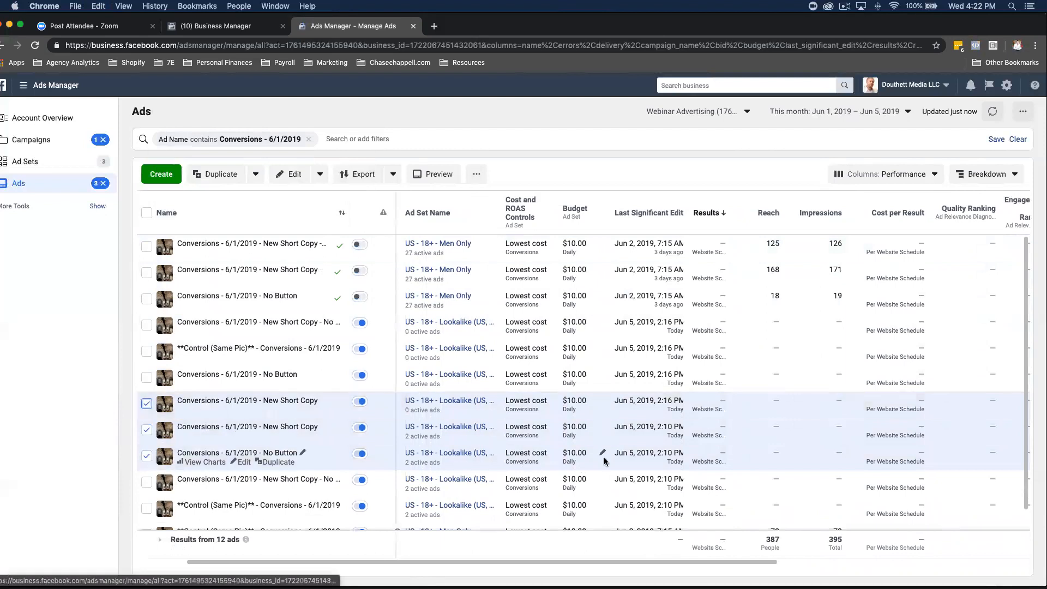
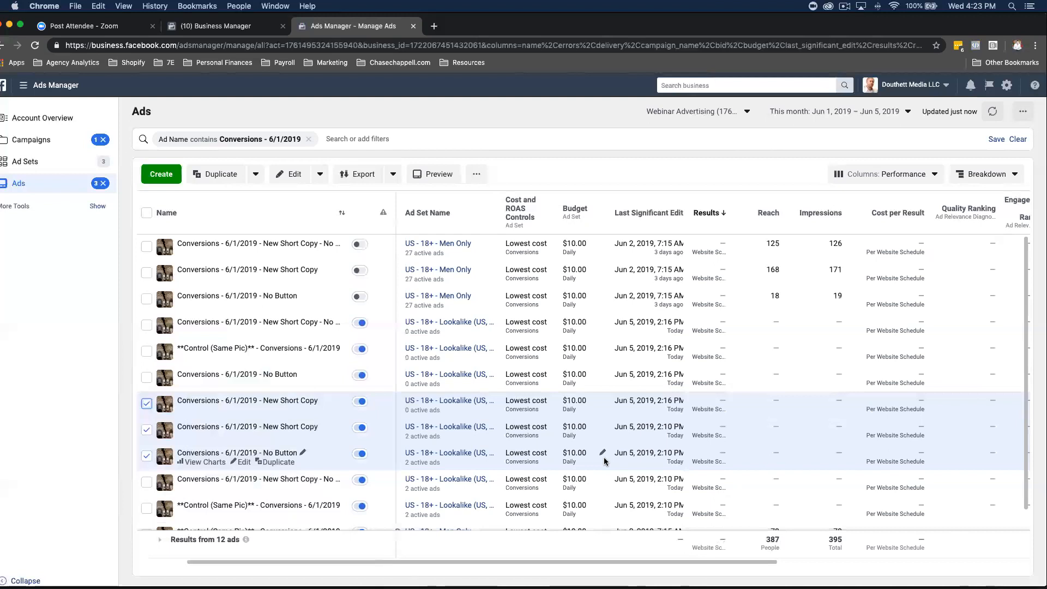
pyautogui.scroll(-1, 205, 281)
pyautogui.scroll(1, 218, 291)
pyautogui.hscroll(-2, 279, 300)
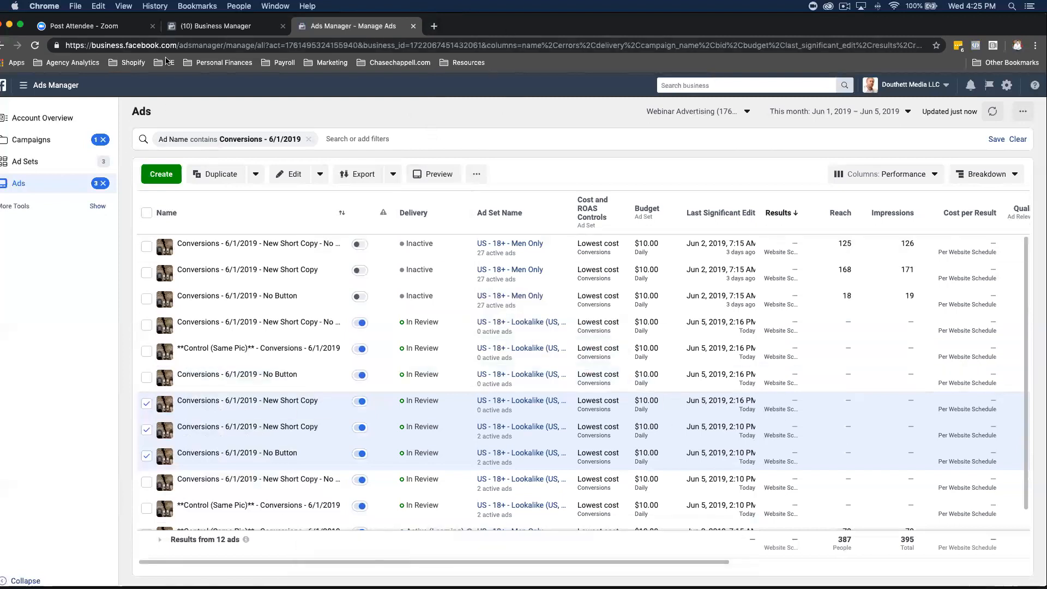
pyautogui.click(433, 30)
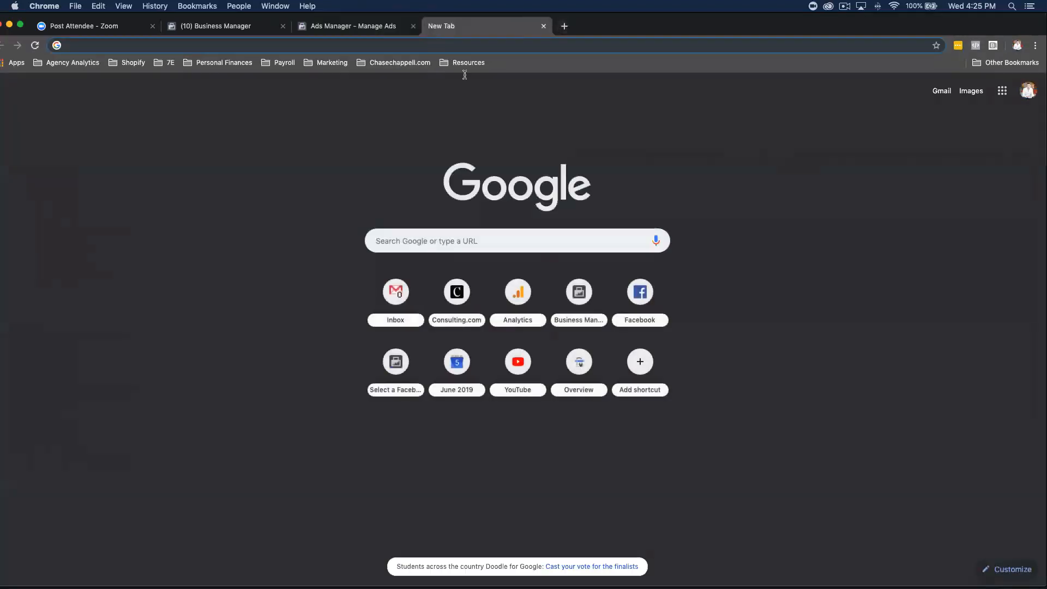
pyautogui.press('super+w')
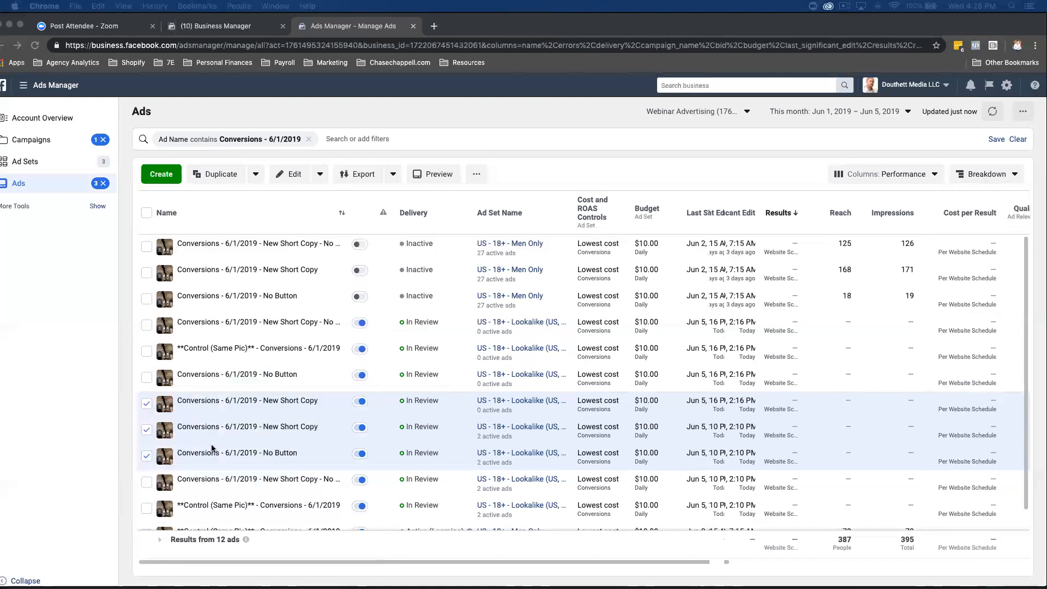
# Step: Add the 2:10 PM "New Short Copy - No ..." ad and the 2:16 PM No Button ad to the selection
pyautogui.click(178, 243)
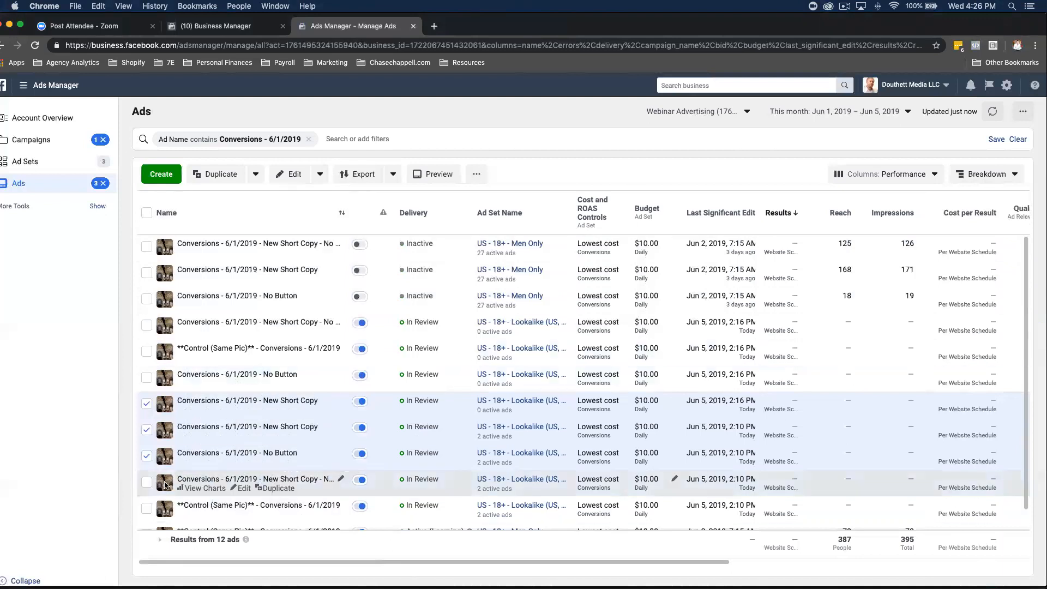
pyautogui.click(147, 482)
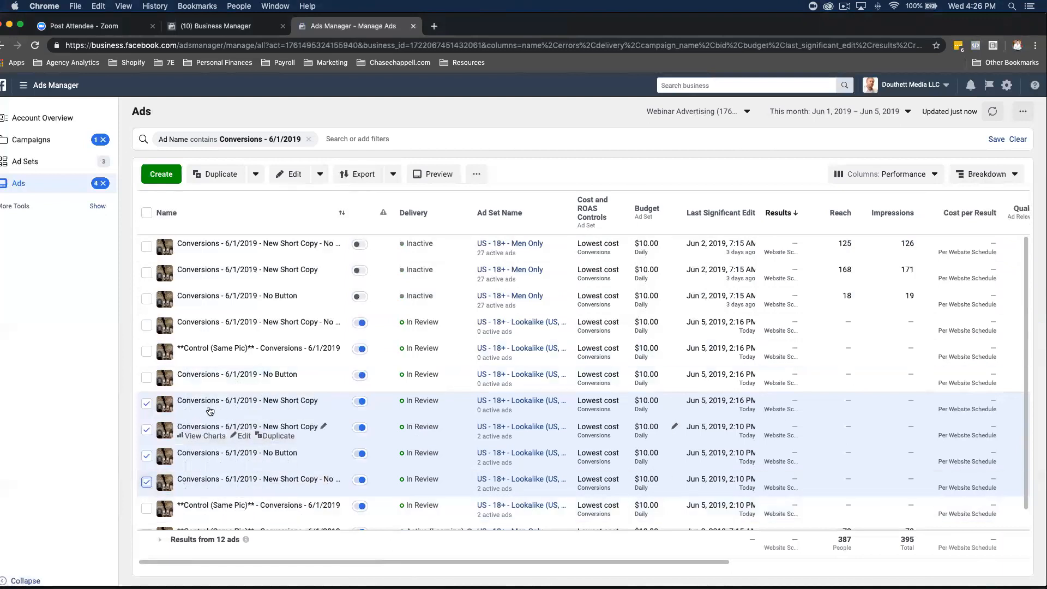
pyautogui.click(148, 382)
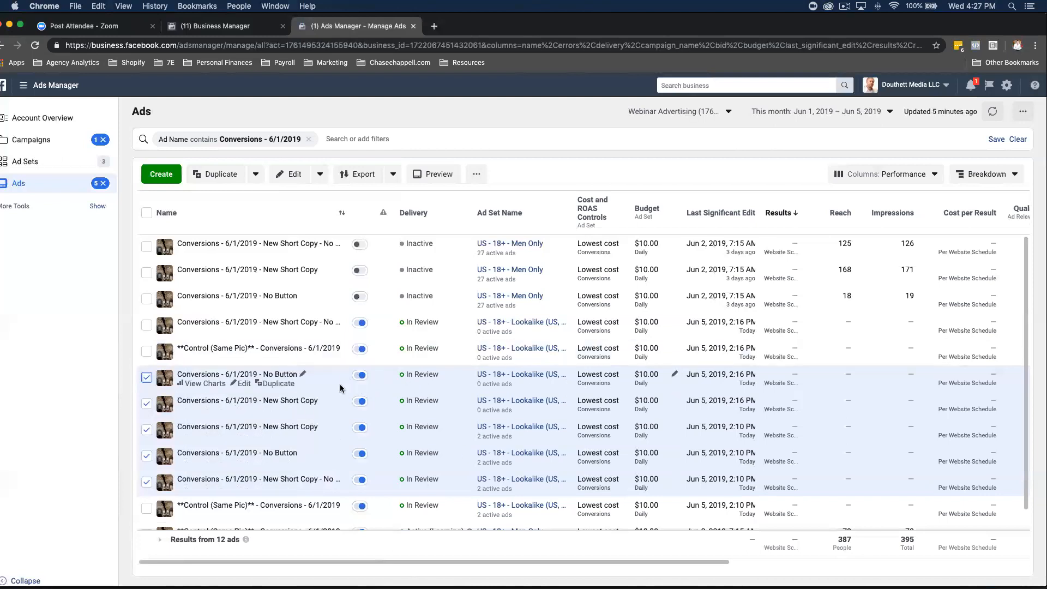
# Step: Turn off the Lookalike No Button and New Short Copy ads plus the 2:10 PM "New Short Copy - No ..." ad, and clear the selection
pyautogui.click(360, 376)
pyautogui.click(360, 401)
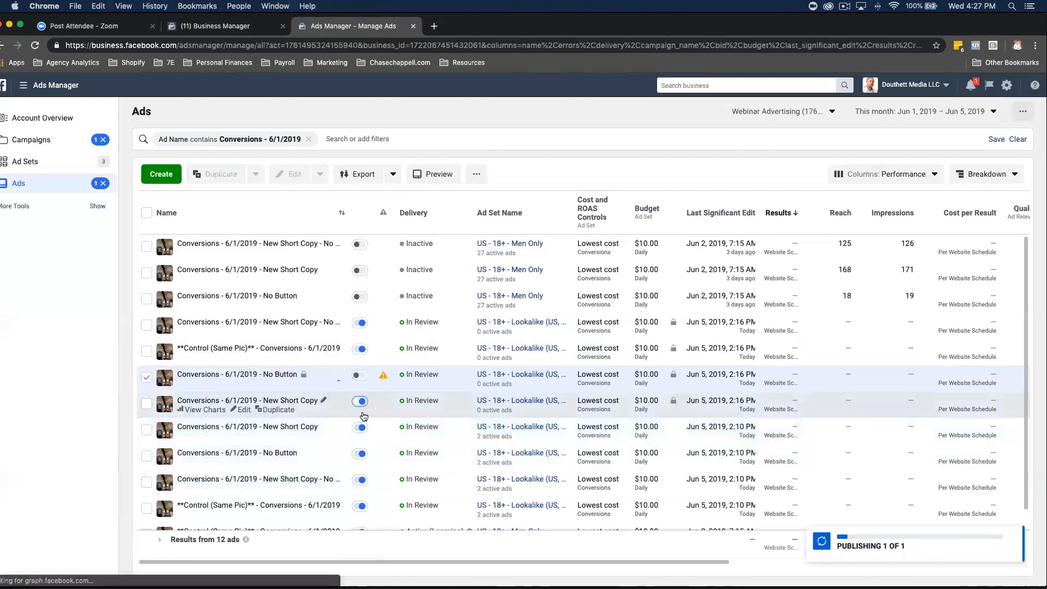
pyautogui.click(360, 427)
pyautogui.click(361, 456)
pyautogui.click(360, 480)
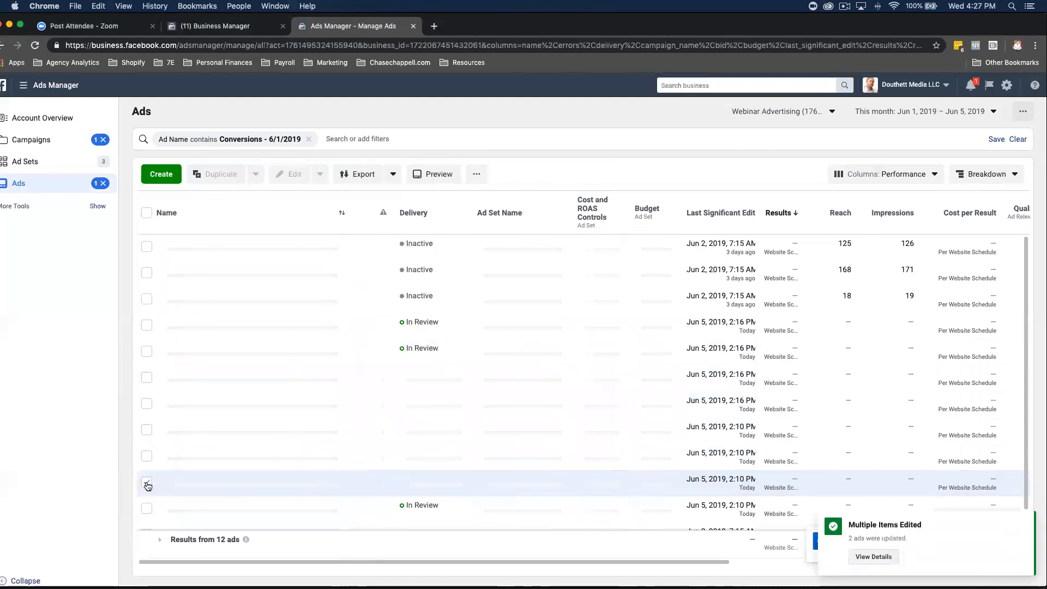
pyautogui.click(147, 482)
pyautogui.moveTo(384, 454)
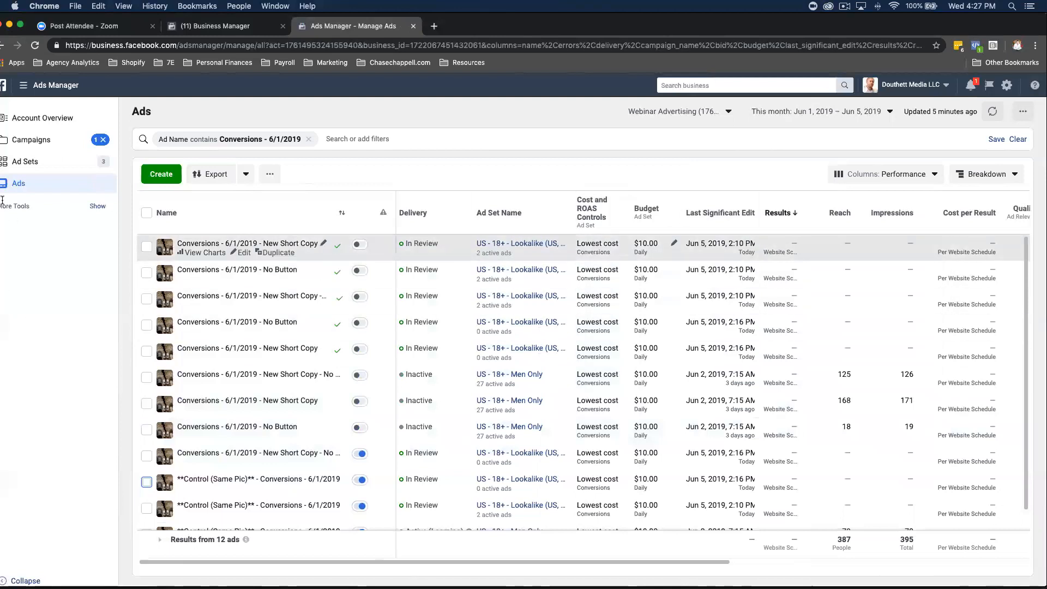
# Step: View the performance chart of the US - 18+ - Men Only ad set, close it, and open that ad set's ads
pyautogui.click(66, 162)
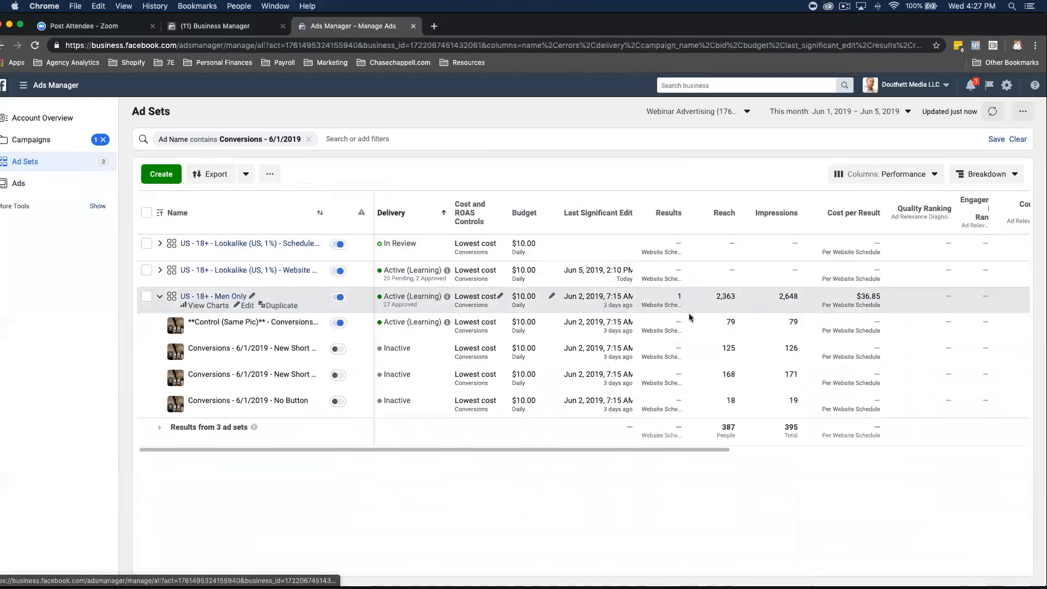
pyautogui.click(208, 306)
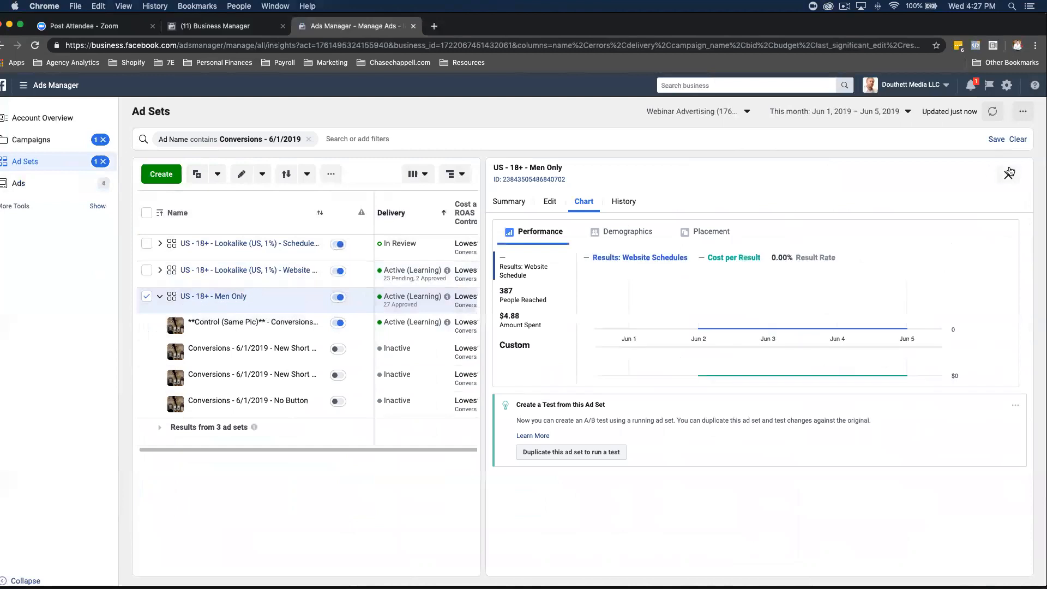
pyautogui.click(1009, 173)
pyautogui.click(189, 294)
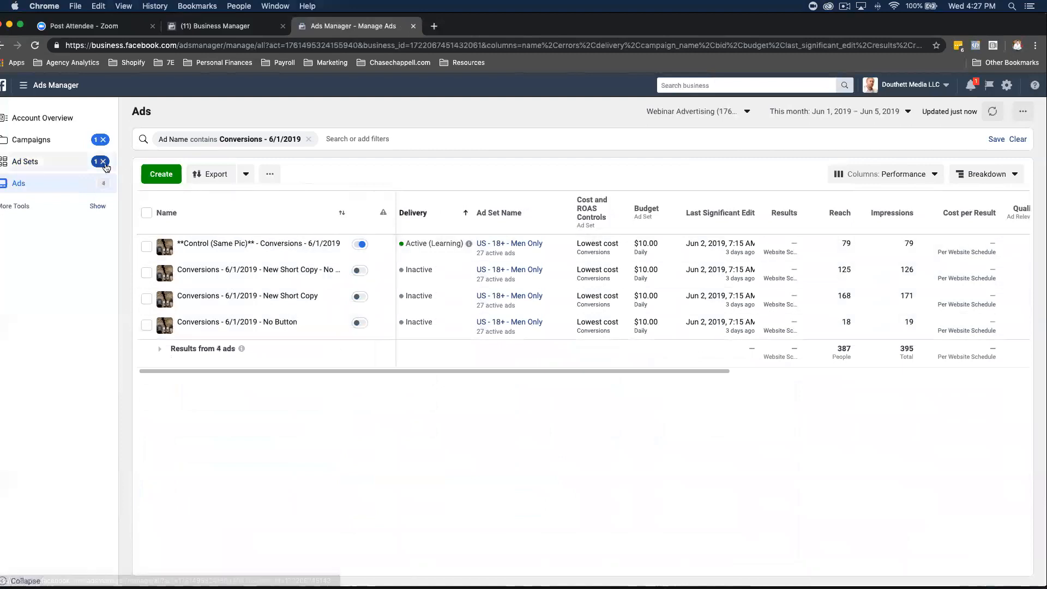
# Step: Remove the ad name filter and sort the ads by Results in descending order
pyautogui.click(308, 142)
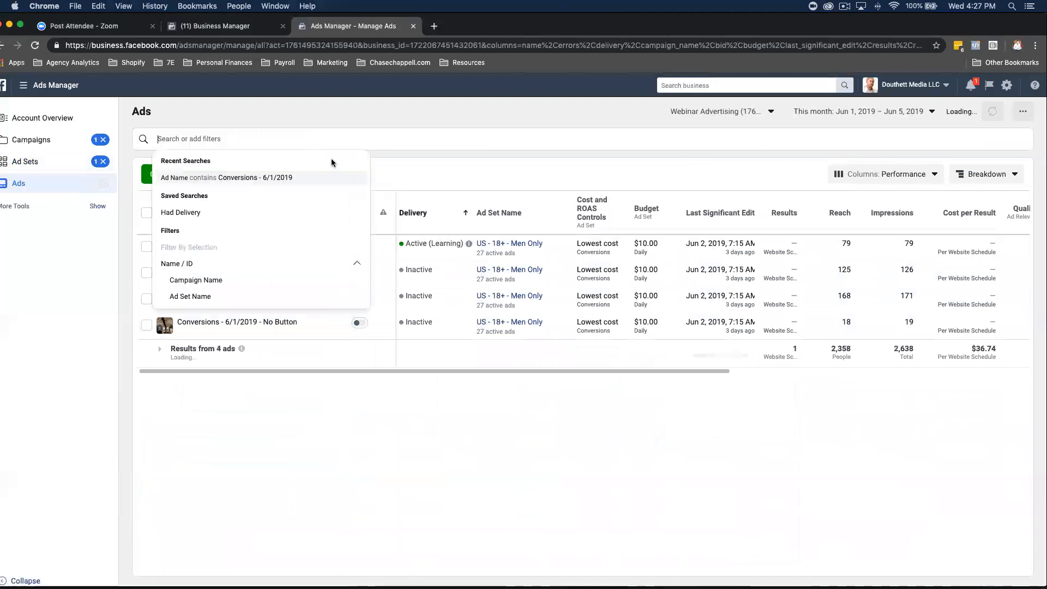
pyautogui.click(786, 212)
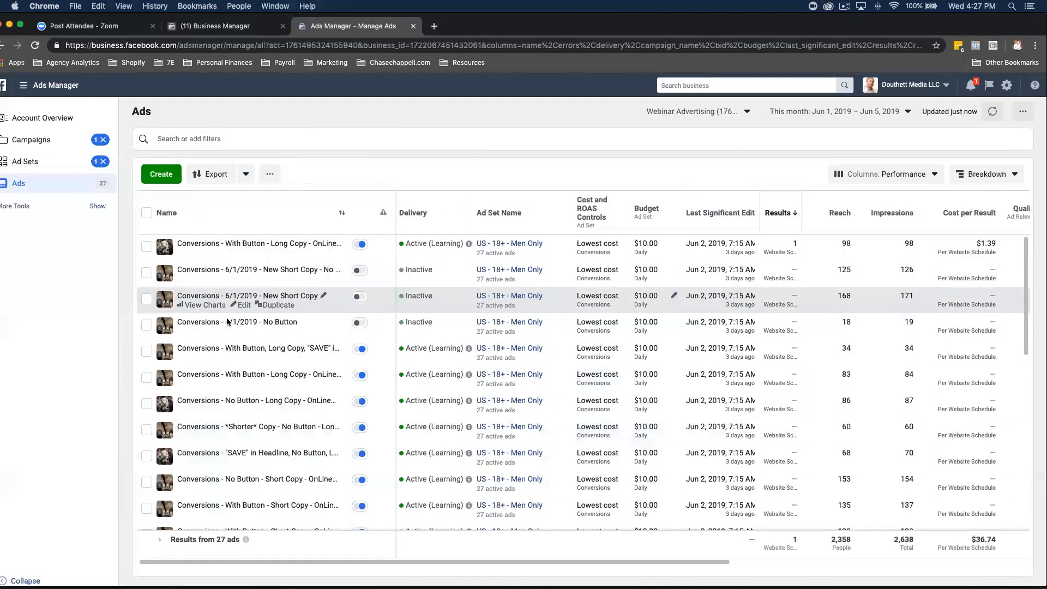
pyautogui.hscroll(5, 792, 298)
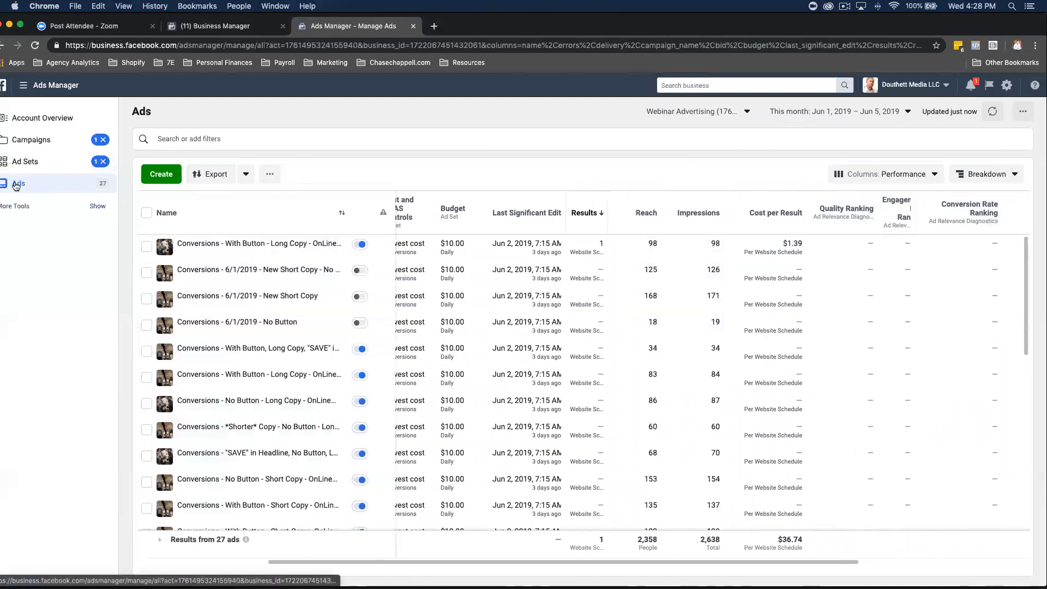
# Step: Clear the ad set selection and filter the campaign's ads to those whose Ad Delivery is Active
pyautogui.click(104, 163)
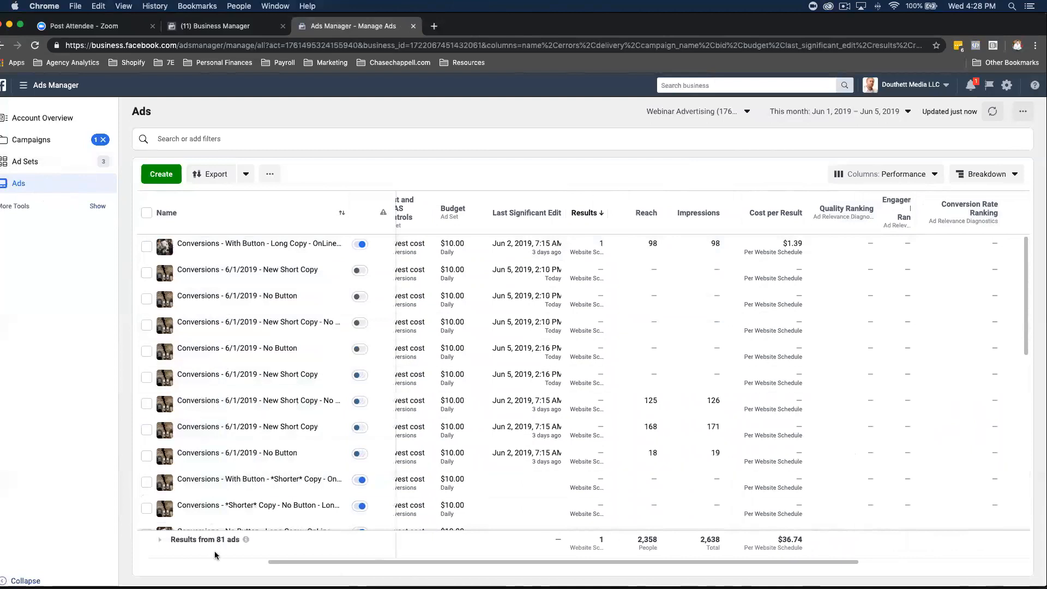
pyautogui.hscroll(-3, 211, 535)
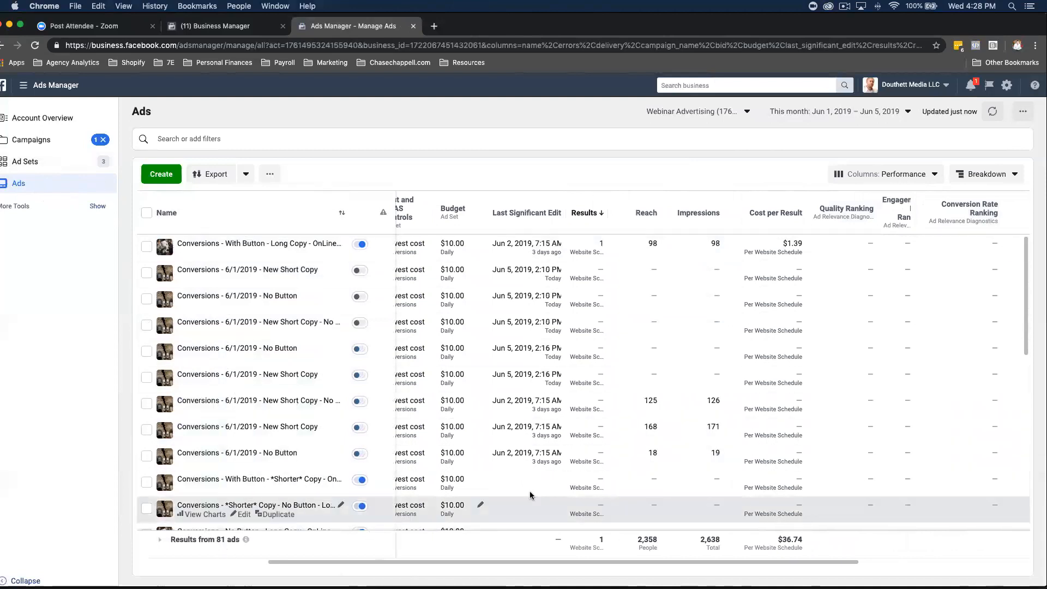
pyautogui.hscroll(-2, 593, 472)
pyautogui.click(213, 139)
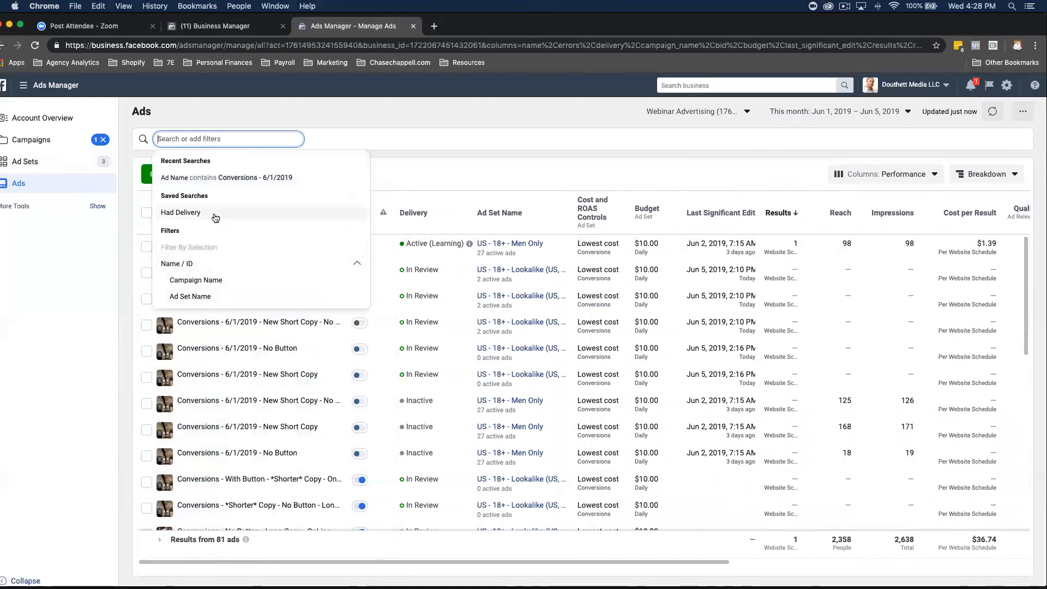
pyautogui.write('act')
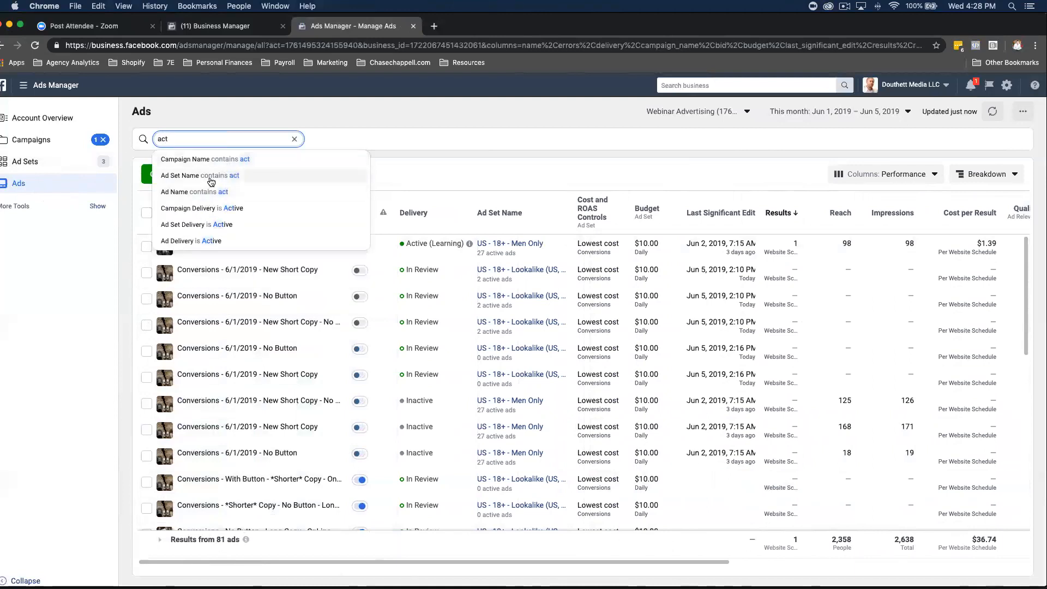
pyautogui.click(204, 241)
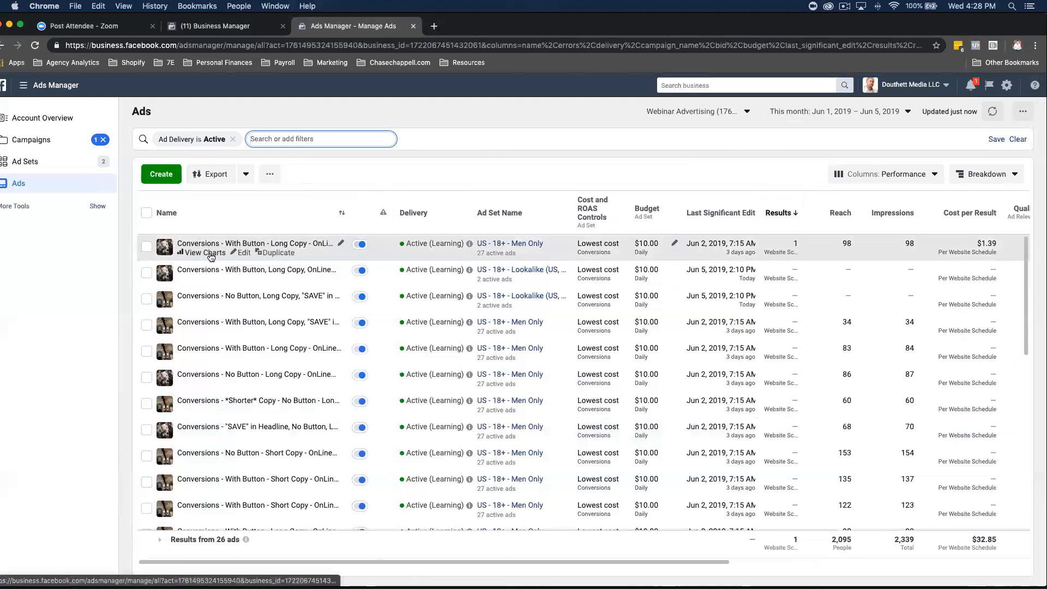
# Step: Reverse the Results sort and restore descending order, then examine the full list of active ads and their results
pyautogui.moveTo(795, 244)
pyautogui.click(779, 218)
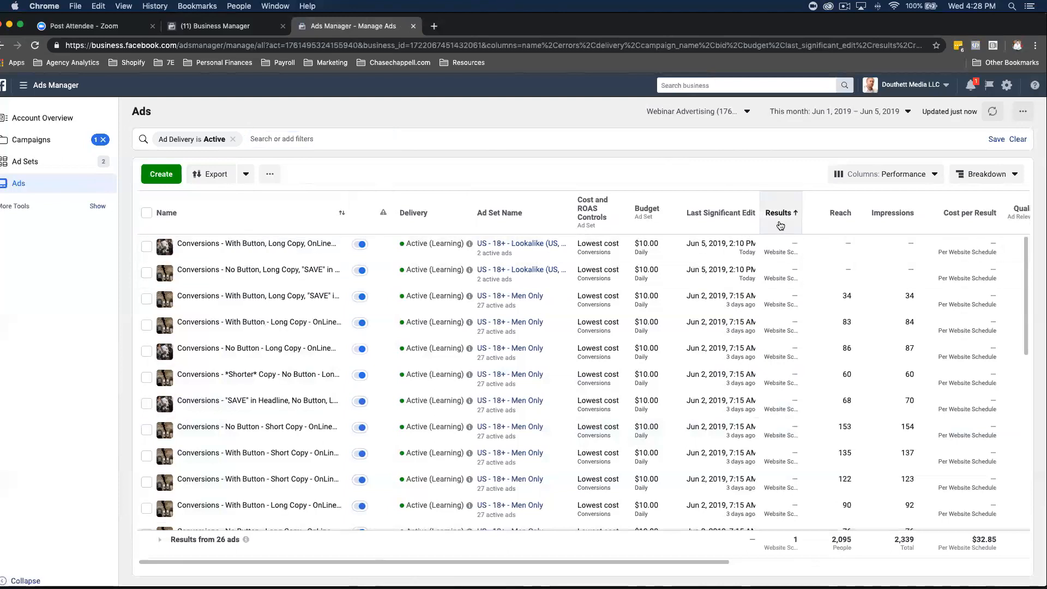
pyautogui.click(782, 221)
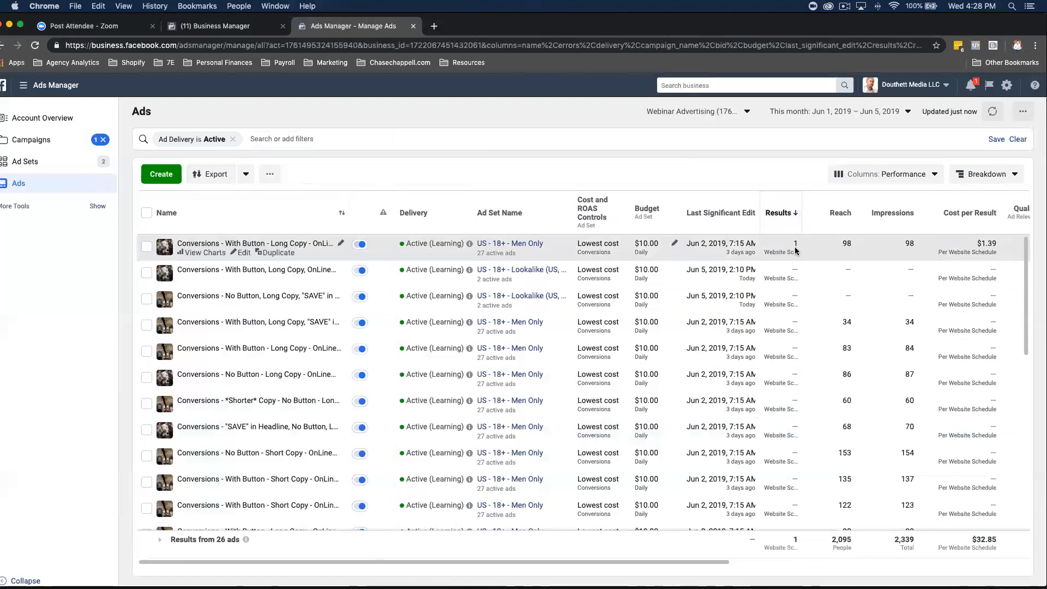
pyautogui.moveTo(795, 246)
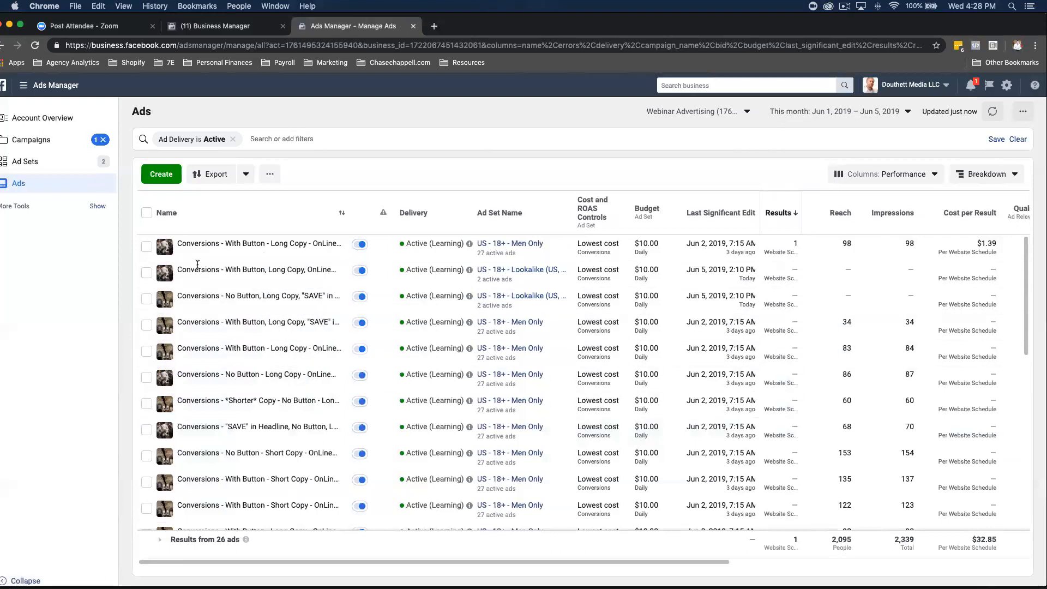
pyautogui.scroll(-10, 633, 398)
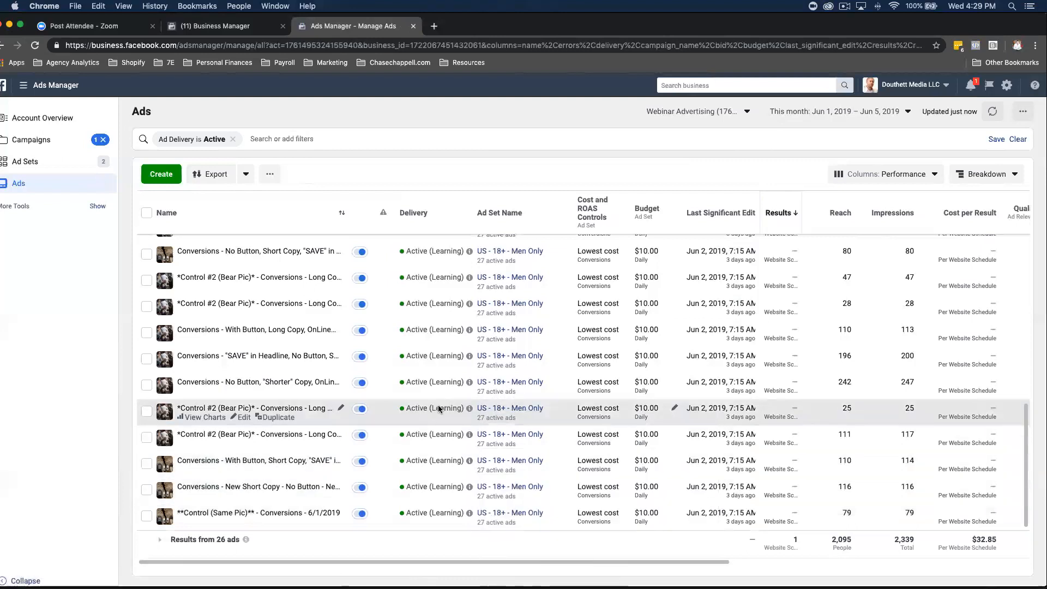
pyautogui.scroll(10, 439, 409)
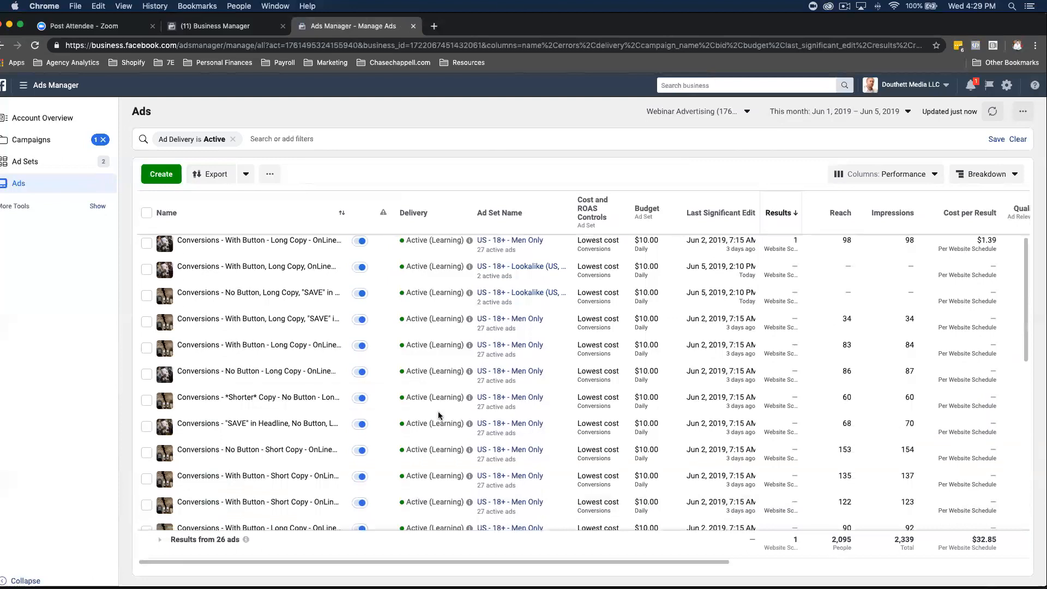
# Step: Set the reporting date range of the active ads to Jun 4, 2019 – Jun 5, 2019
pyautogui.hscroll(5, 763, 491)
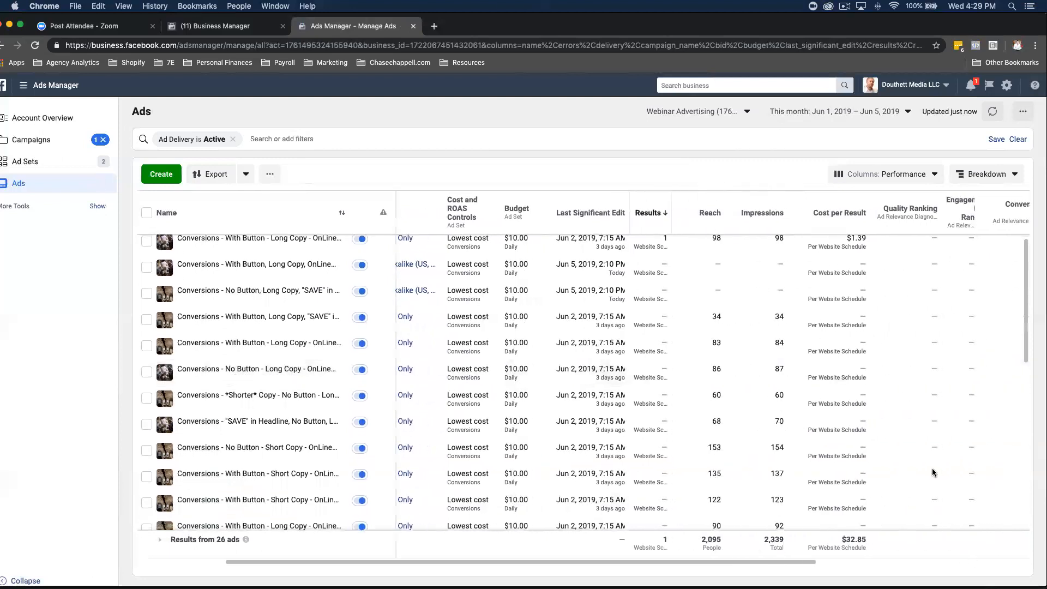
pyautogui.click(761, 111)
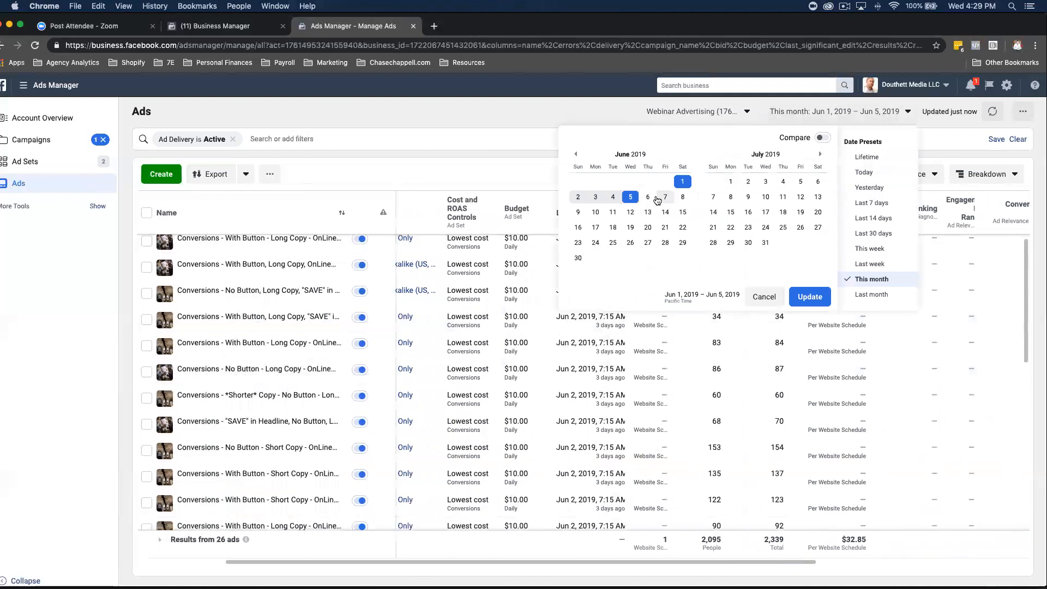
pyautogui.click(627, 200)
pyautogui.click(611, 197)
pyautogui.click(812, 298)
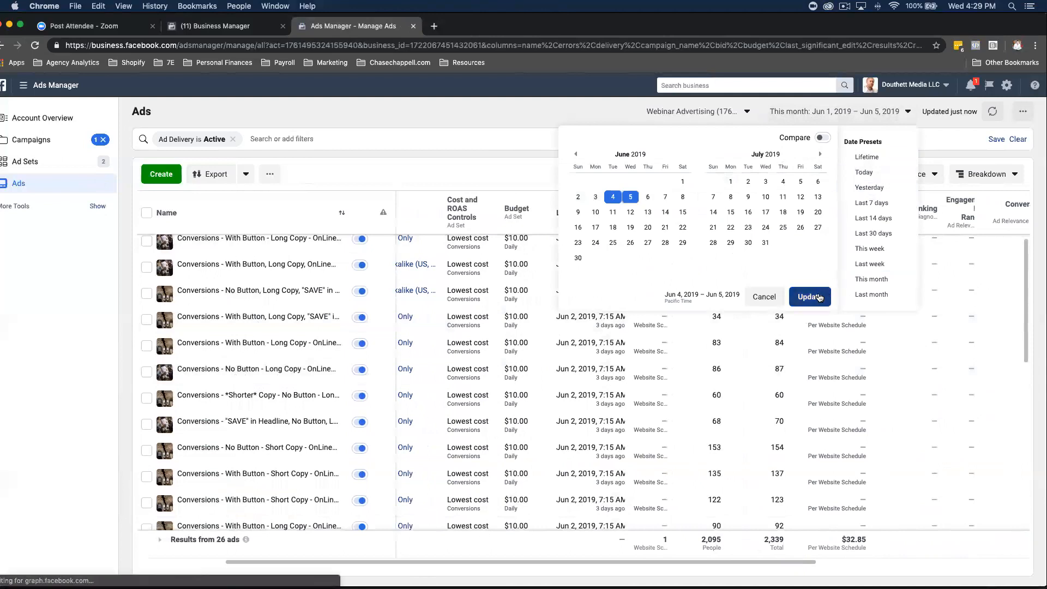
# Step: Keep the Jun 4 – Jun 5, 2019 date range and check the total cost per result and the individual ads' figures
pyautogui.click(861, 112)
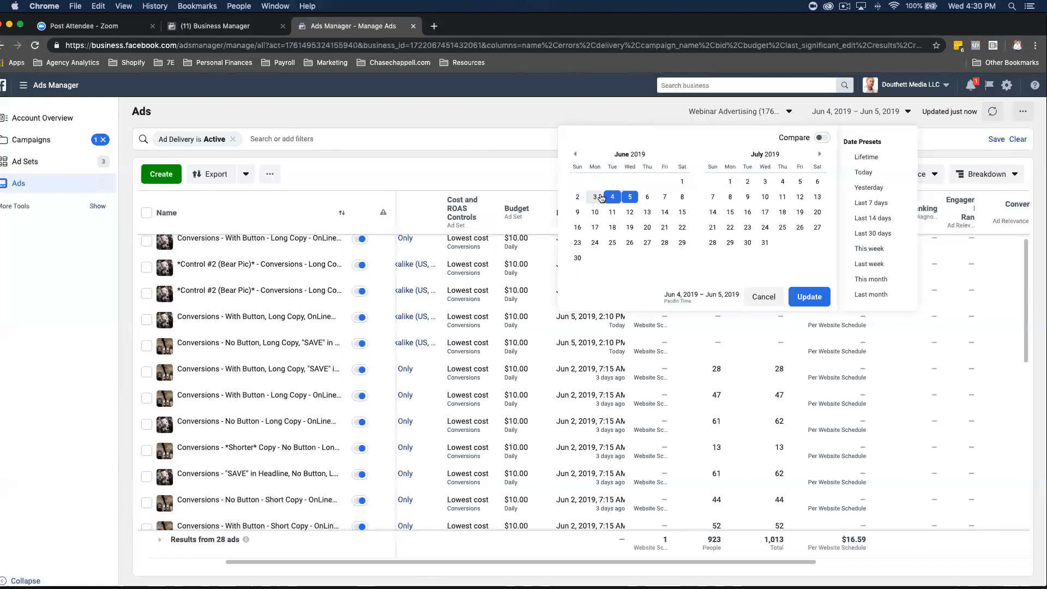
pyautogui.click(809, 296)
pyautogui.moveTo(865, 548); pyautogui.dragTo(774, 538)
pyautogui.click(840, 543)
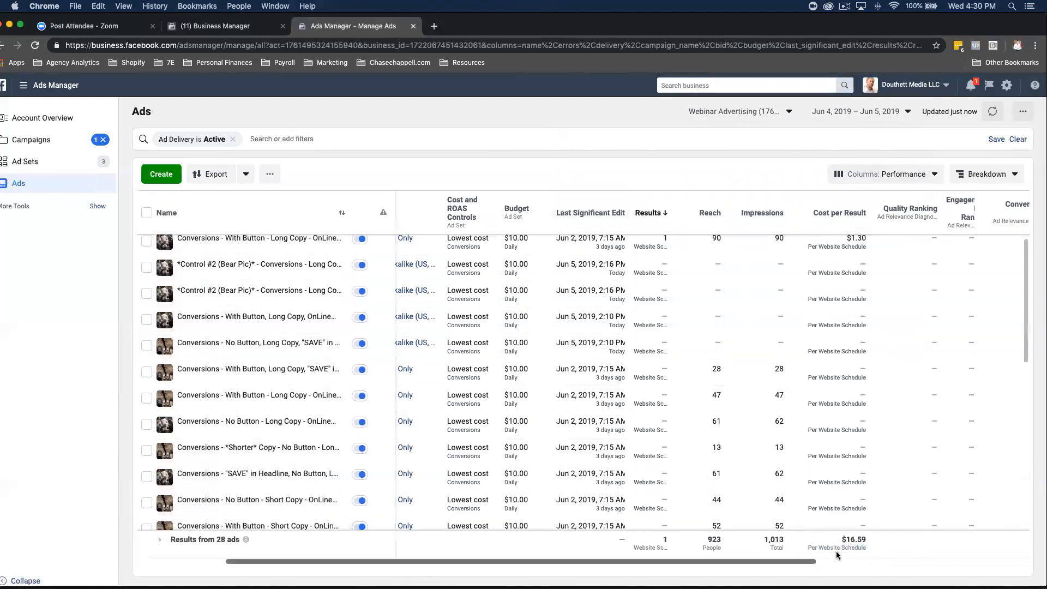
pyautogui.scroll(-2, 853, 473)
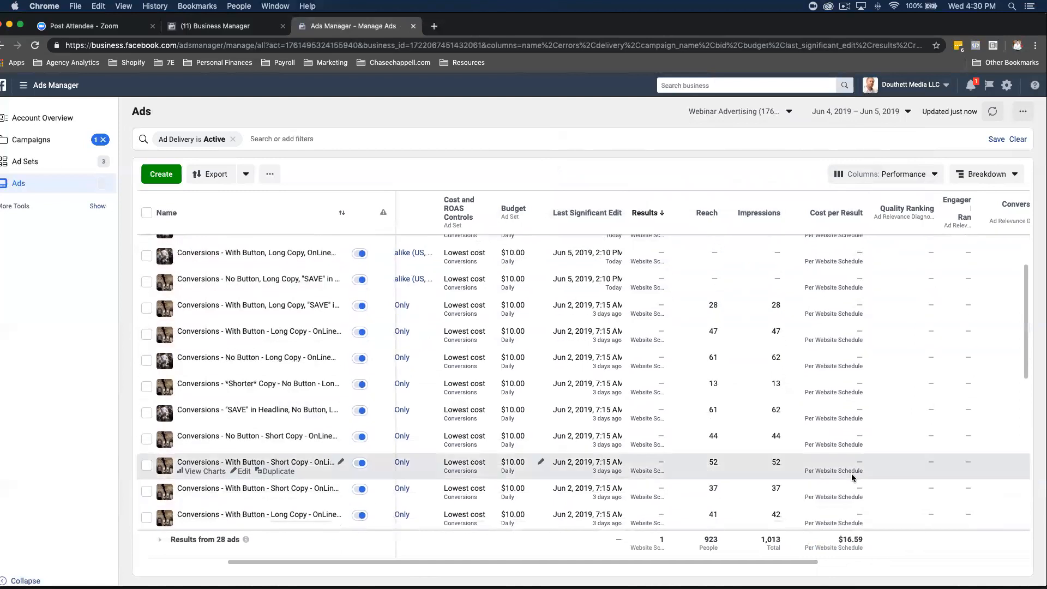
pyautogui.scroll(2, 851, 474)
# Step: Reselect Jun 4 – Jun 5, 2019 as the date range, apply it, and highlight the total cost per result
pyautogui.click(850, 116)
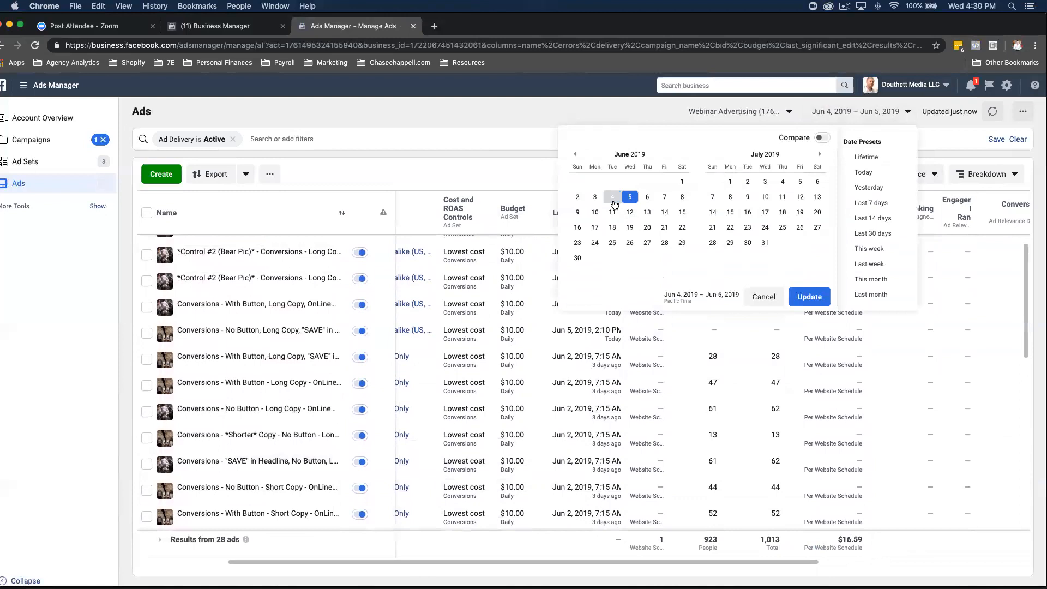
pyautogui.click(612, 198)
pyautogui.click(629, 197)
pyautogui.click(804, 295)
pyautogui.moveTo(868, 544); pyautogui.dragTo(821, 544)
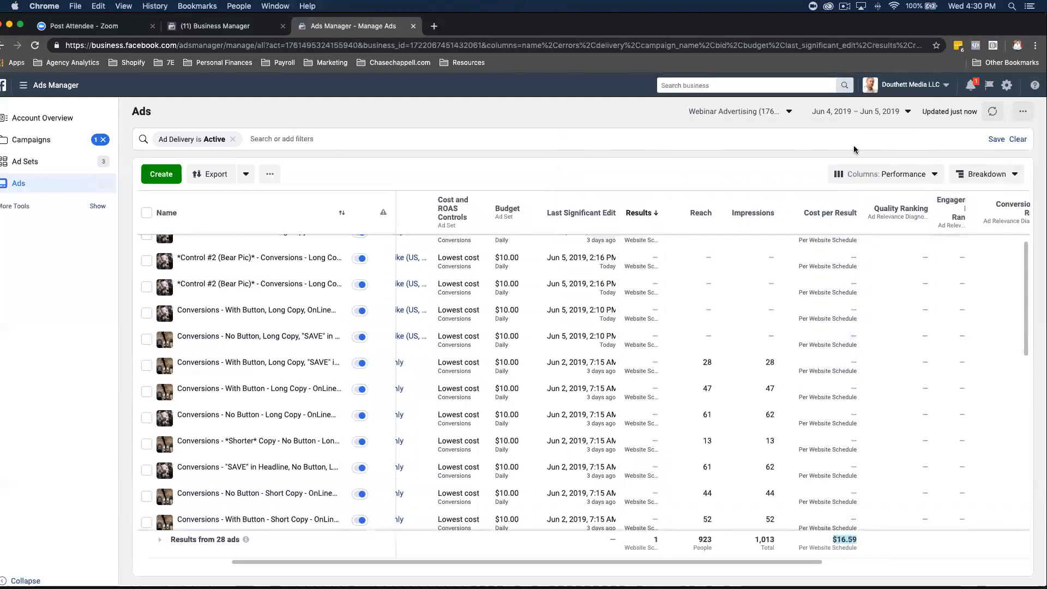
# Step: Set the date range to the This month preset and look through the active ads' results
pyautogui.click(881, 126)
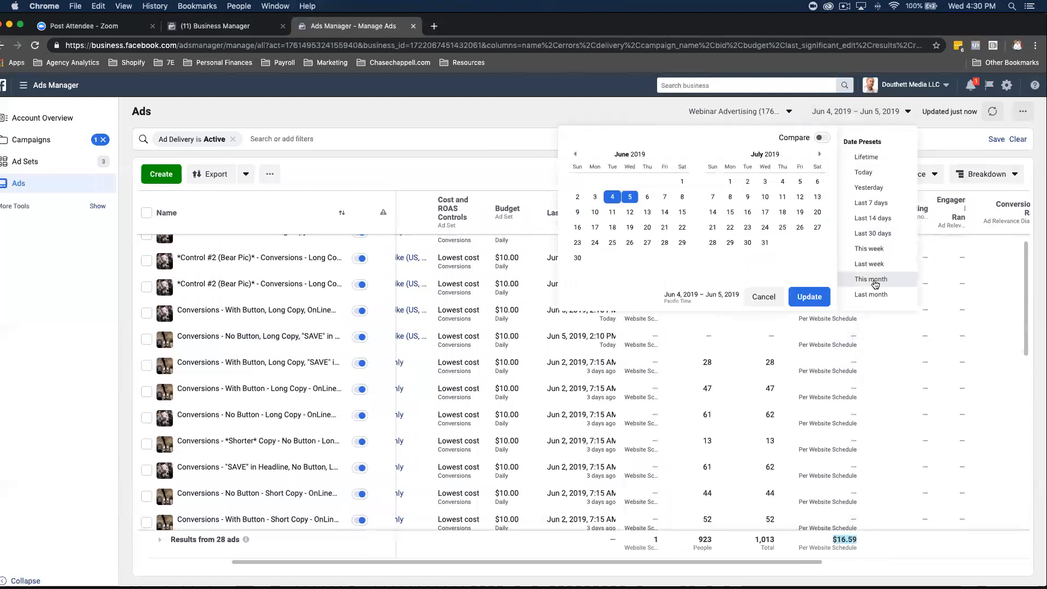
pyautogui.click(871, 279)
pyautogui.scroll(-1, 869, 436)
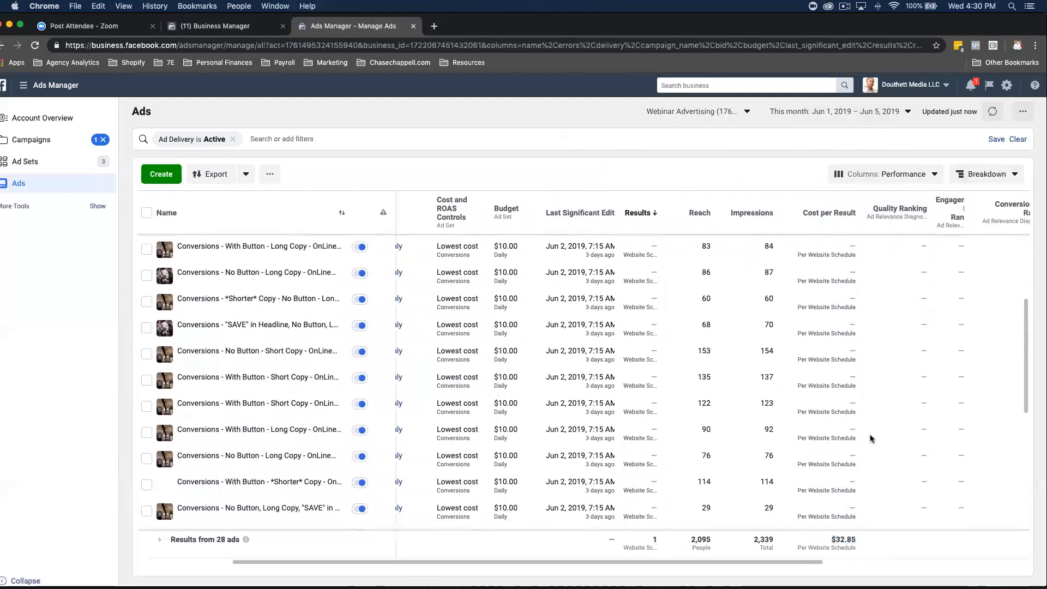
pyautogui.scroll(1, 861, 382)
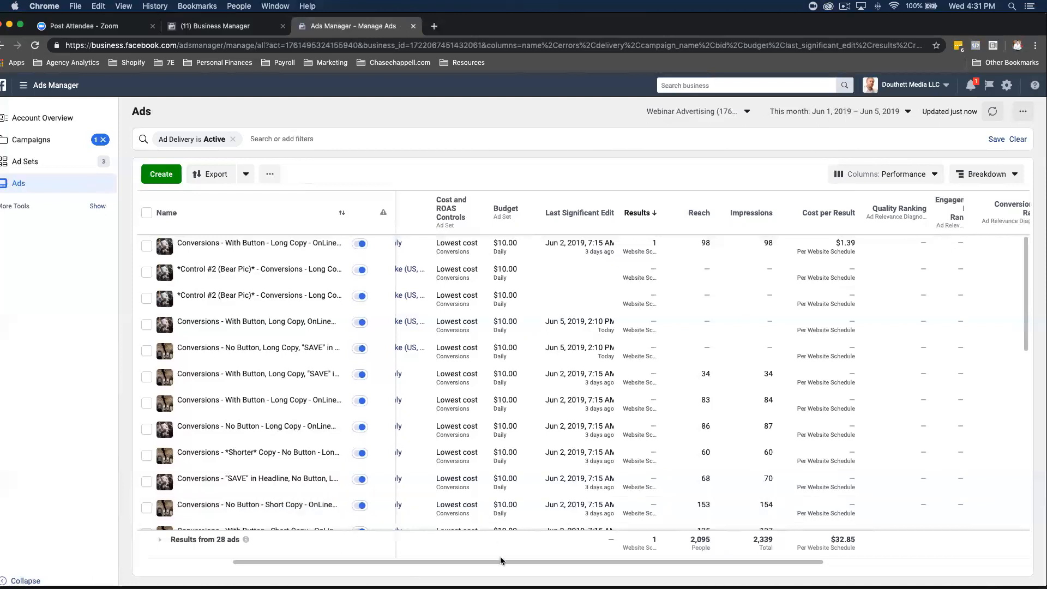
# Step: View the charts of the "Conversions - With Button - Long Copy - OnLineMeeting URL 2, Bear Pic" ad, examine its mobile news feed preview, and close the view
pyautogui.click(185, 252)
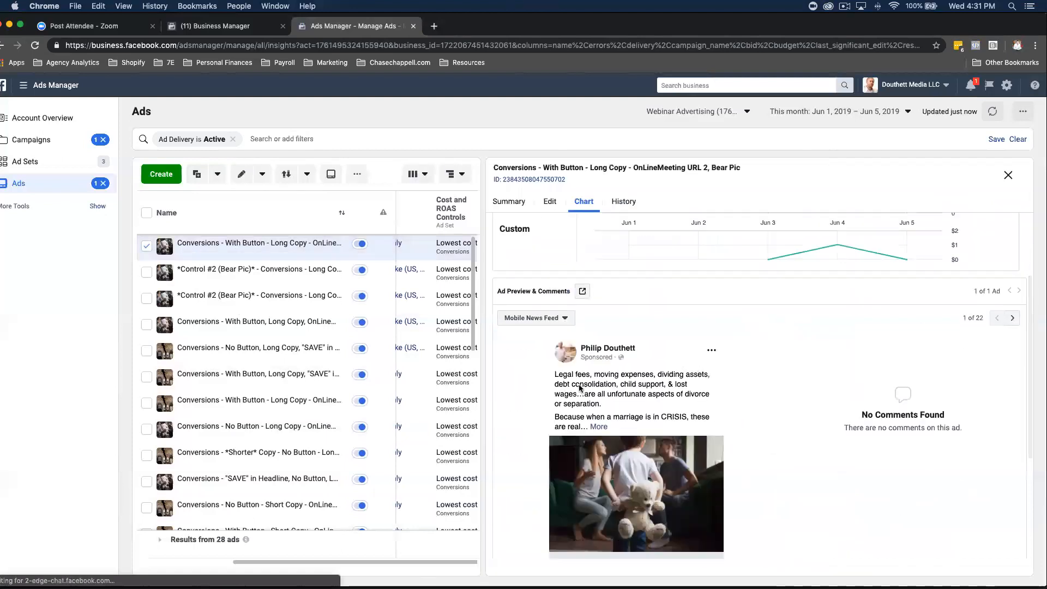
pyautogui.scroll(-3, 695, 470)
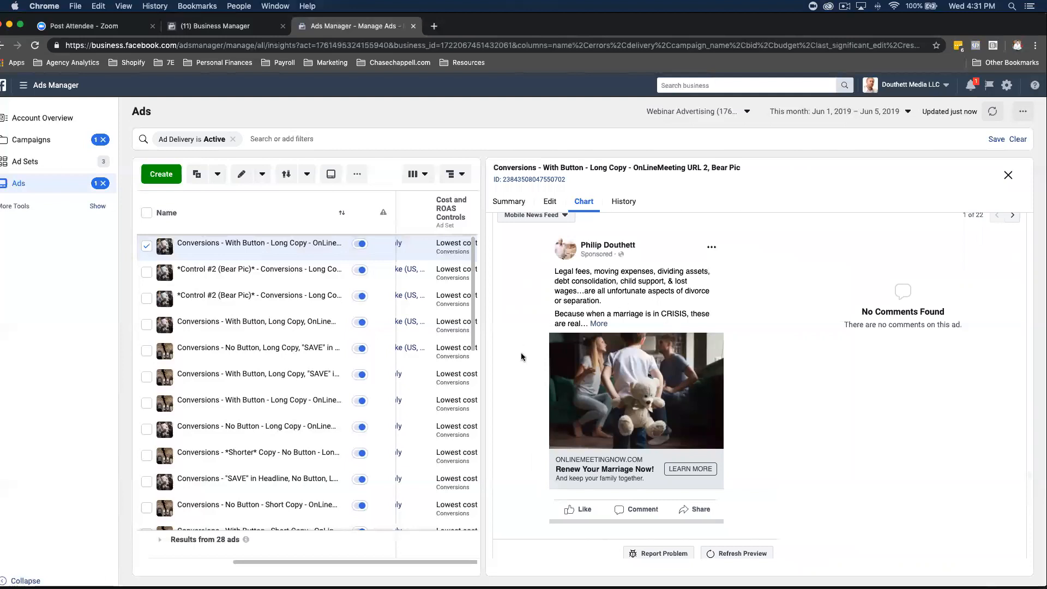
pyautogui.scroll(3, 783, 451)
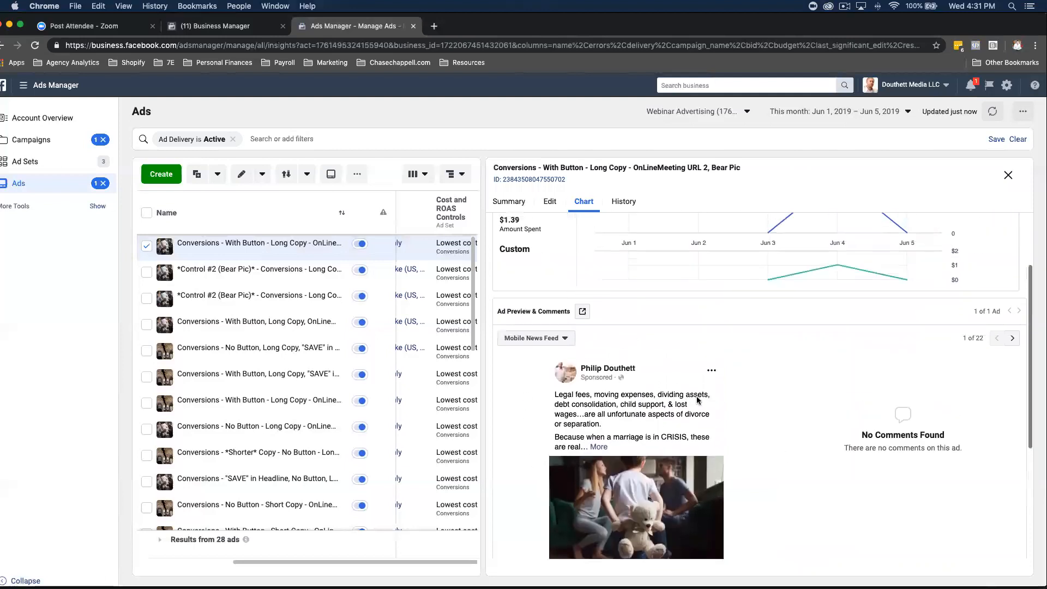
pyautogui.scroll(-2, 696, 399)
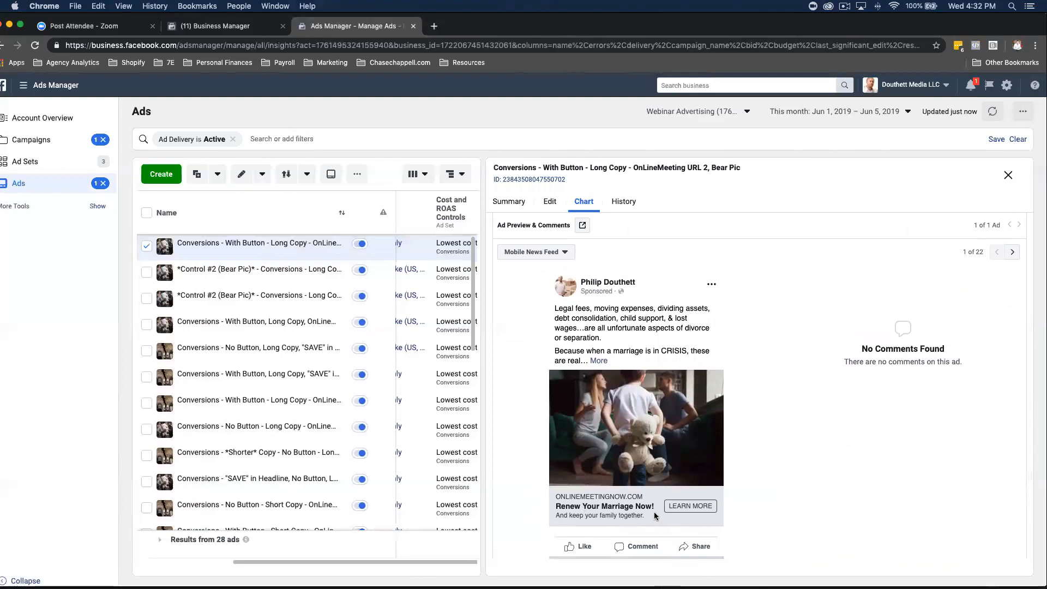
pyautogui.scroll(1, 601, 327)
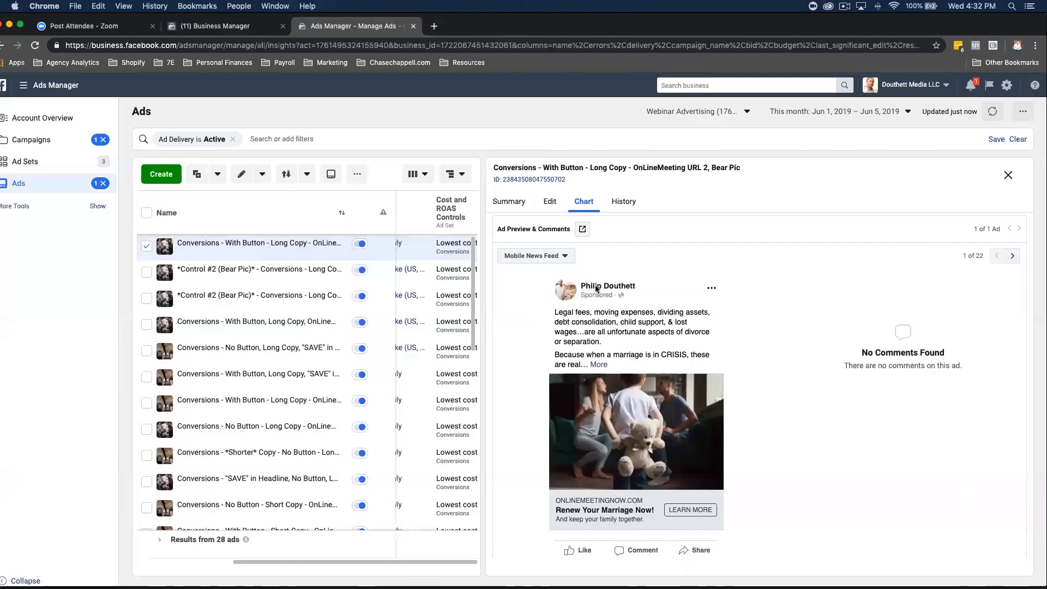
pyautogui.scroll(-2, 596, 287)
pyautogui.scroll(-1, 591, 296)
pyautogui.scroll(1, 589, 298)
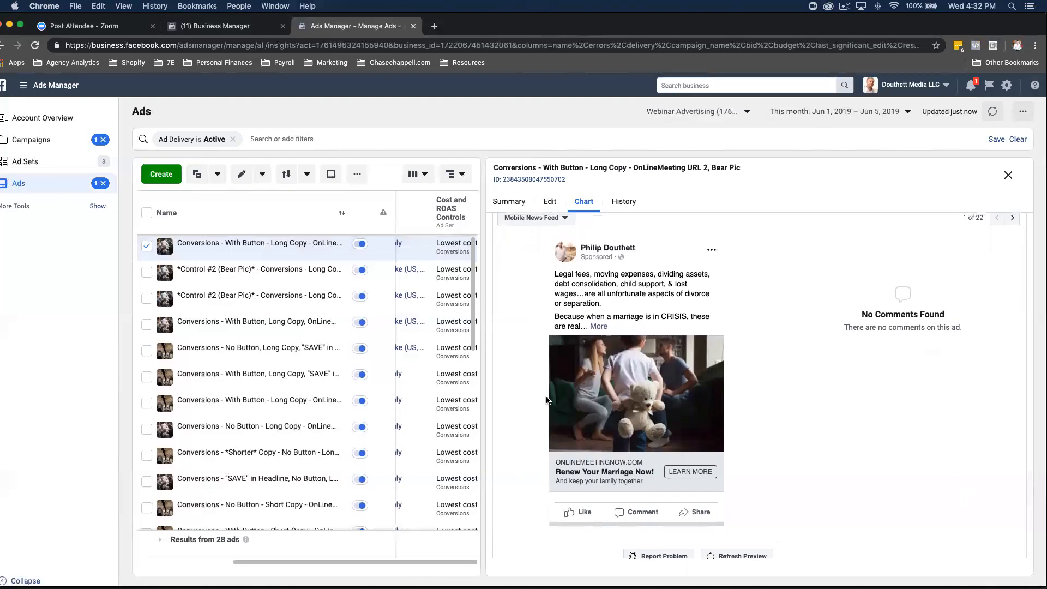
pyautogui.scroll(-1, 546, 401)
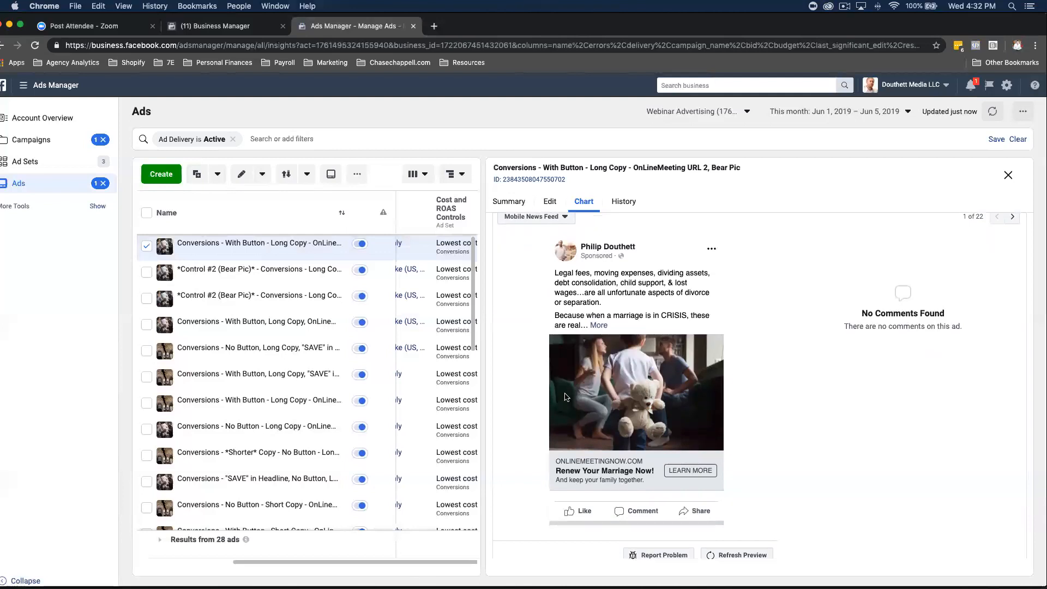
pyautogui.click(1007, 175)
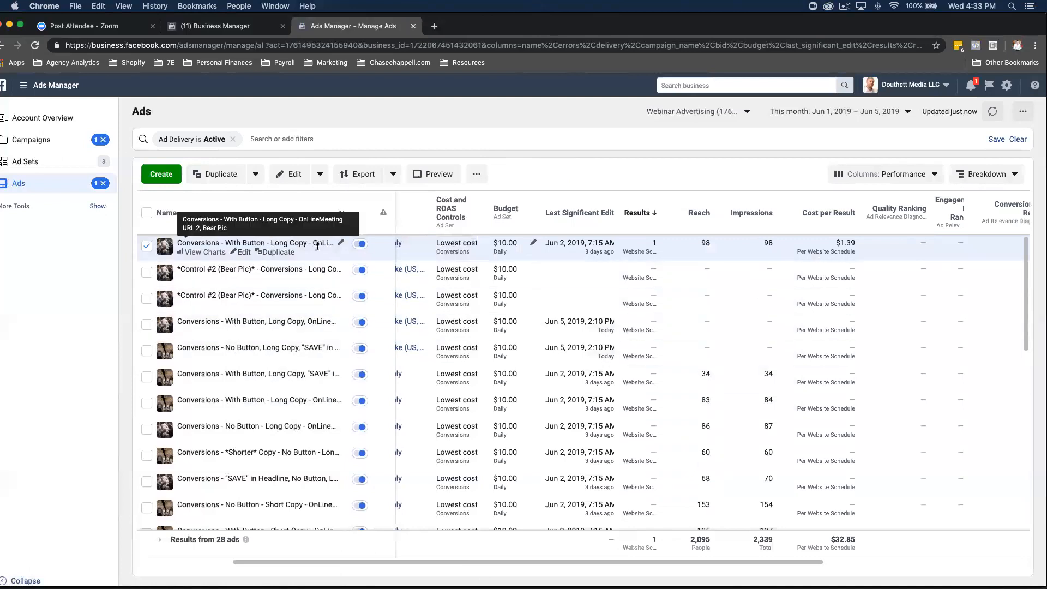
# Step: Deselect the With Button - Long Copy ad and compare the active ads' delivery, ad sets, results, cost per result and rankings
pyautogui.hscroll(1, 738, 330)
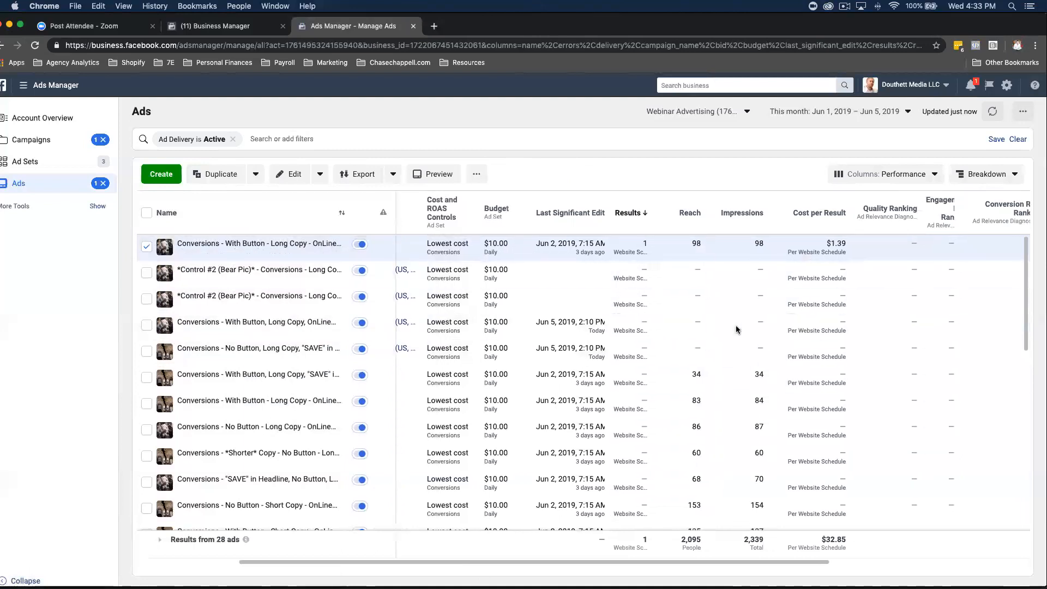
pyautogui.click(146, 246)
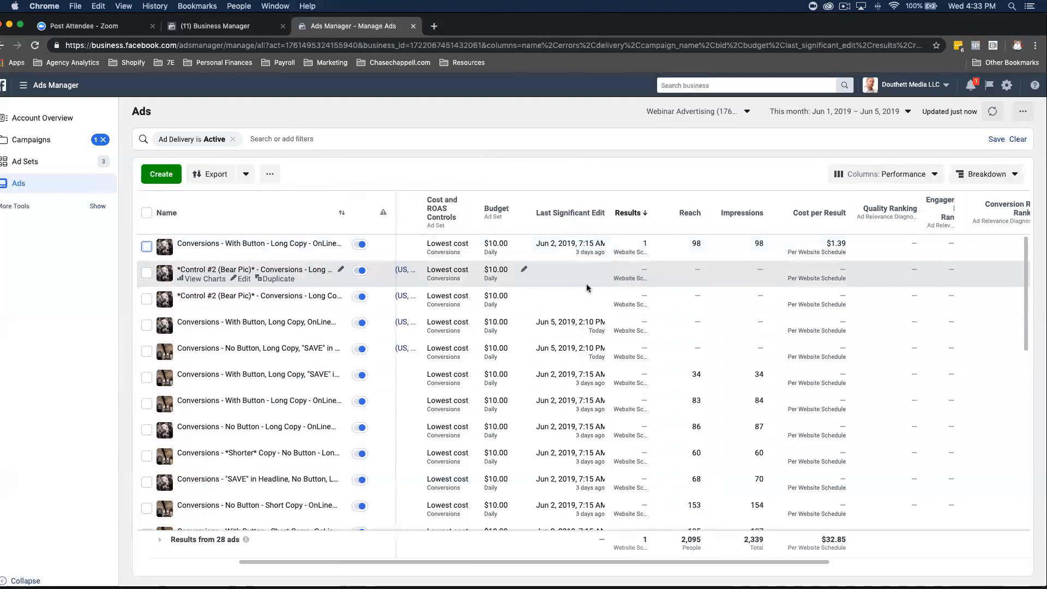
pyautogui.hscroll(5, 587, 288)
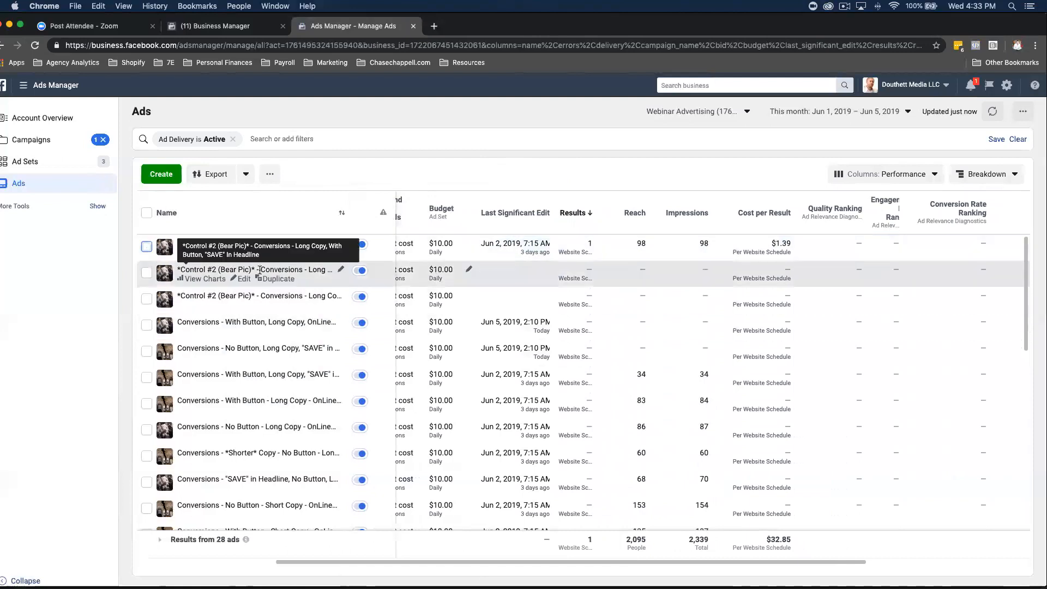
pyautogui.hscroll(1, 387, 271)
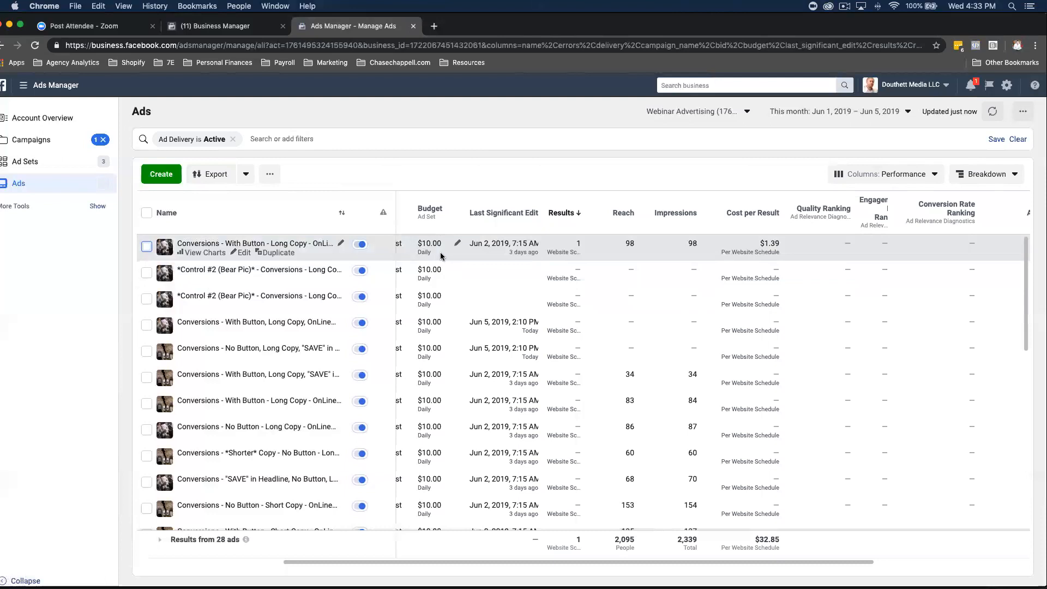
pyautogui.scroll(-2, 279, 262)
pyautogui.scroll(2, 279, 267)
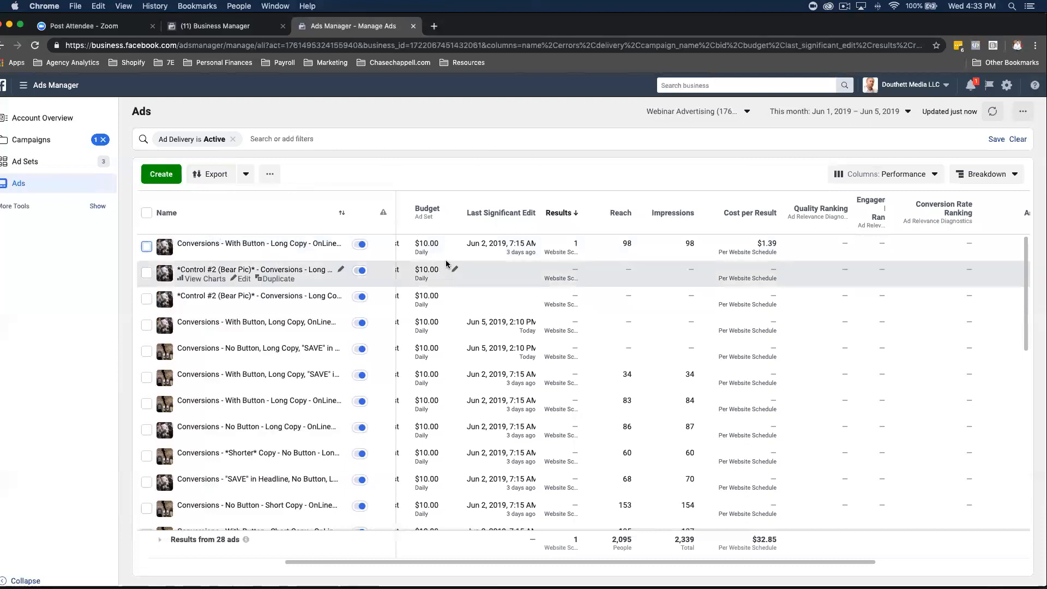
pyautogui.hscroll(-5, 446, 267)
pyautogui.moveTo(492, 262)
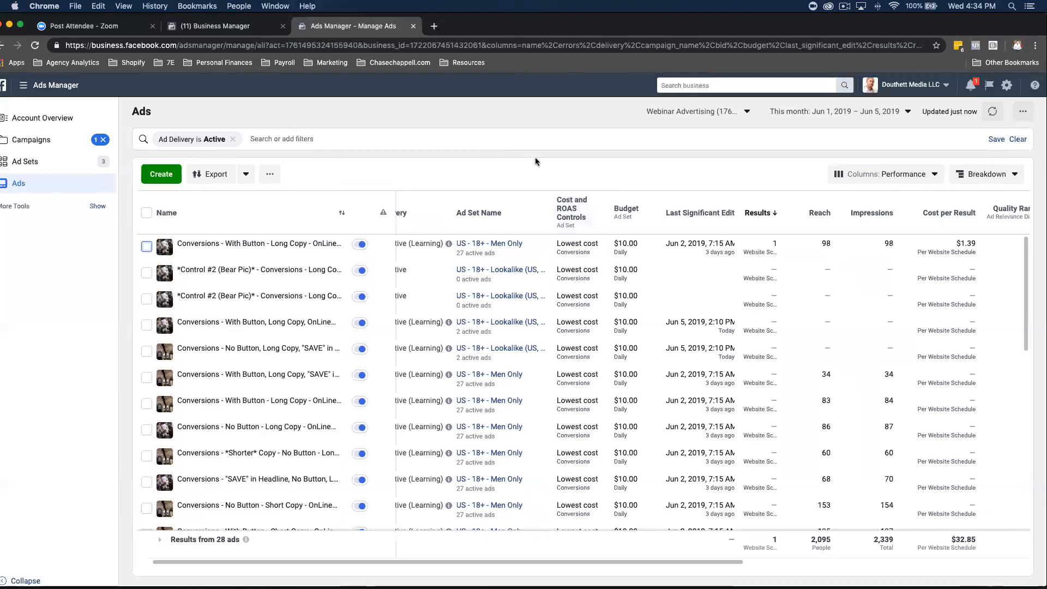
pyautogui.hscroll(-1, 615, 251)
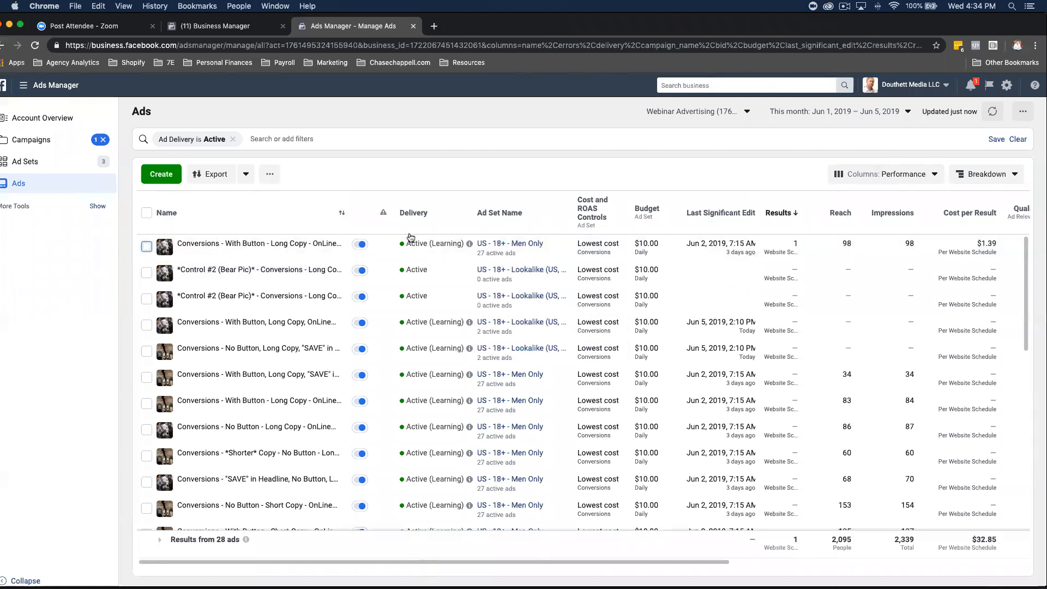
pyautogui.hscroll(2, 603, 255)
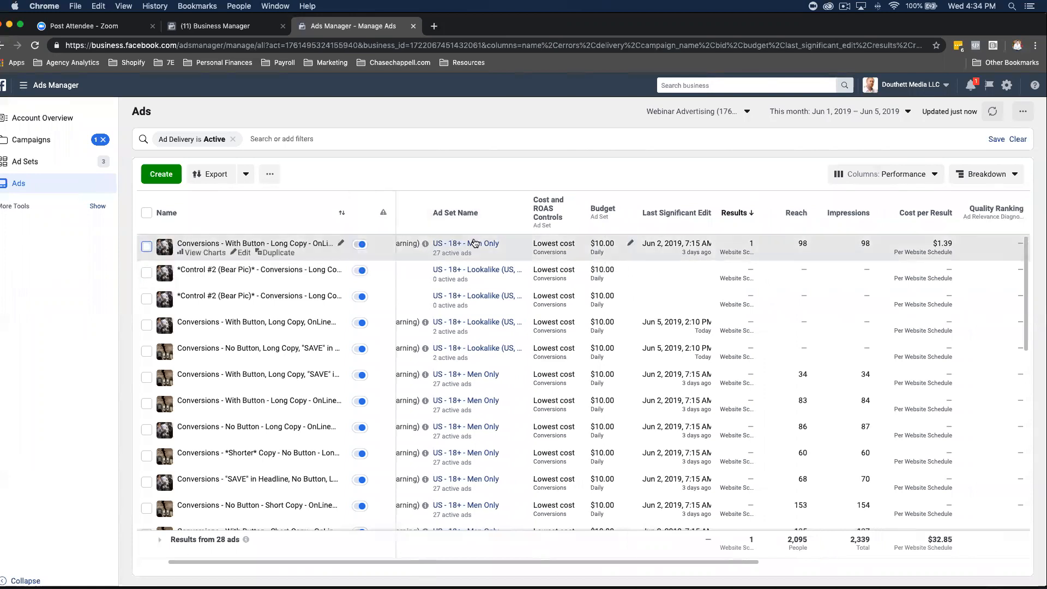
pyautogui.hscroll(-2, 490, 243)
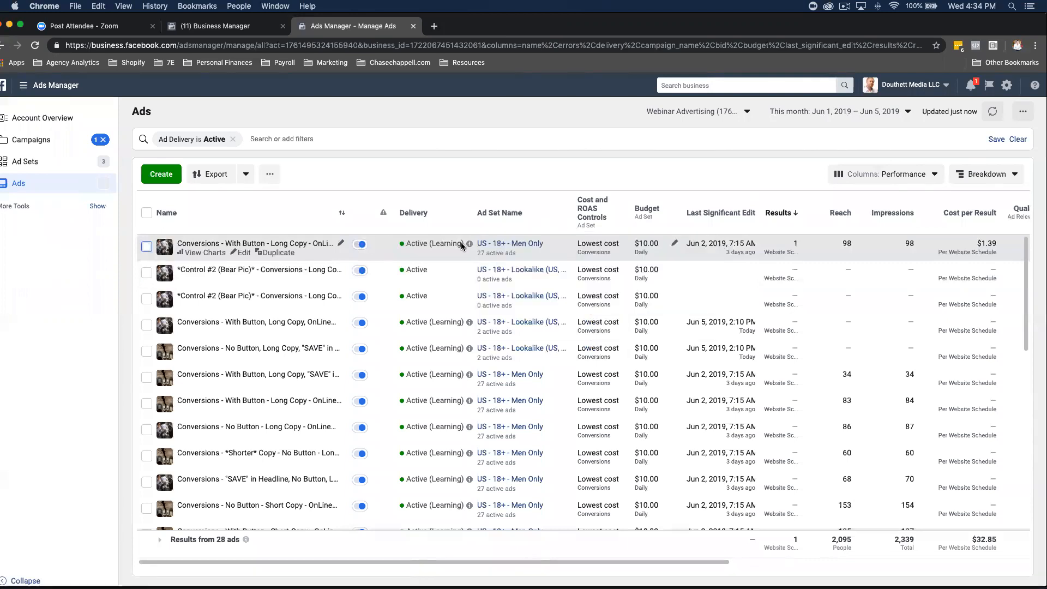
pyautogui.moveTo(461, 245)
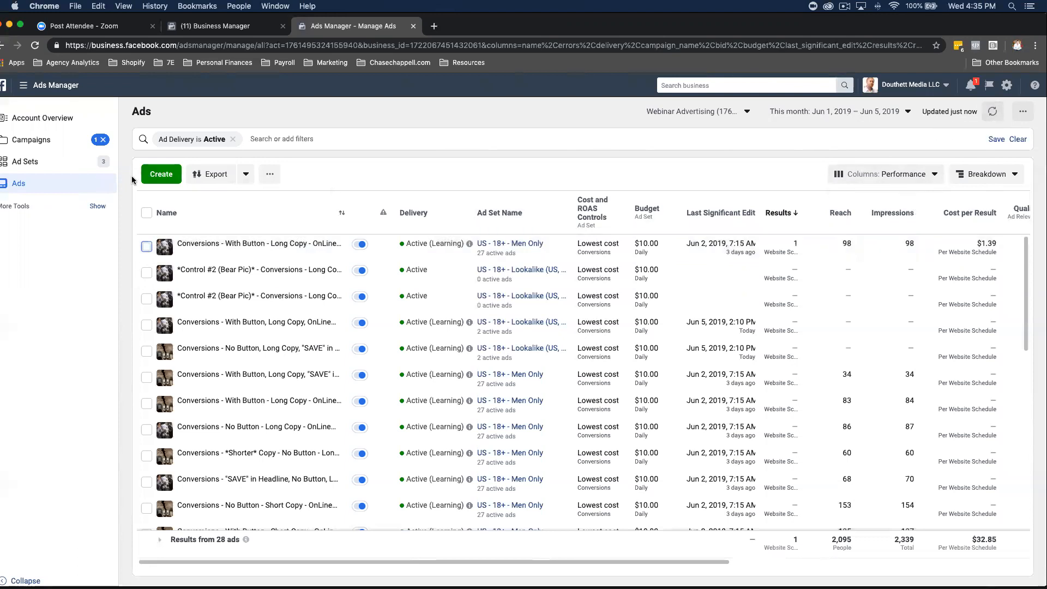
# Step: Go through the campaigns list to the Account Overview and examine the Registrations Completed metric
pyautogui.click(63, 142)
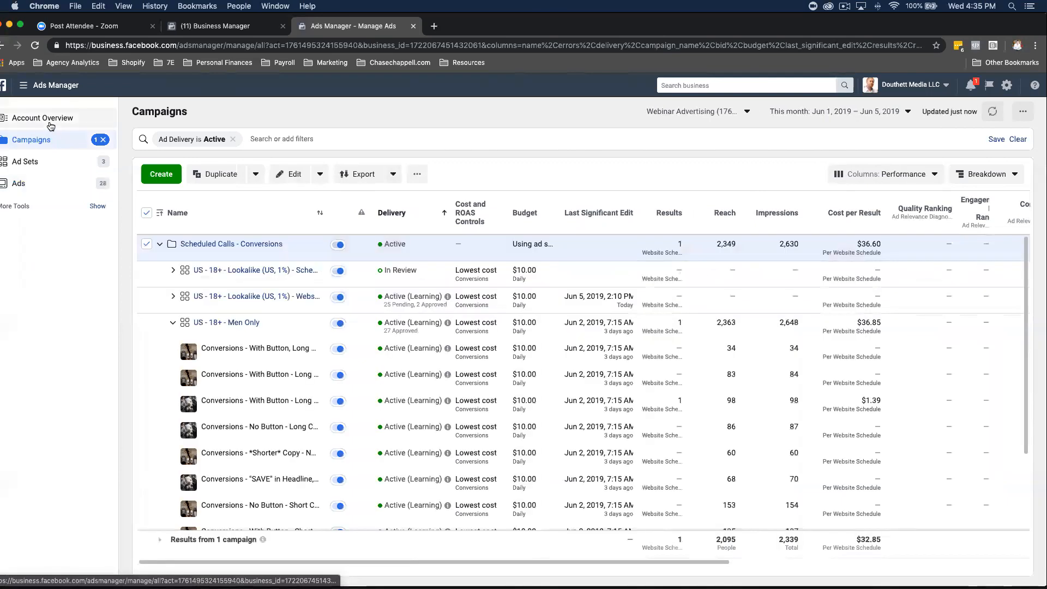
pyautogui.click(51, 121)
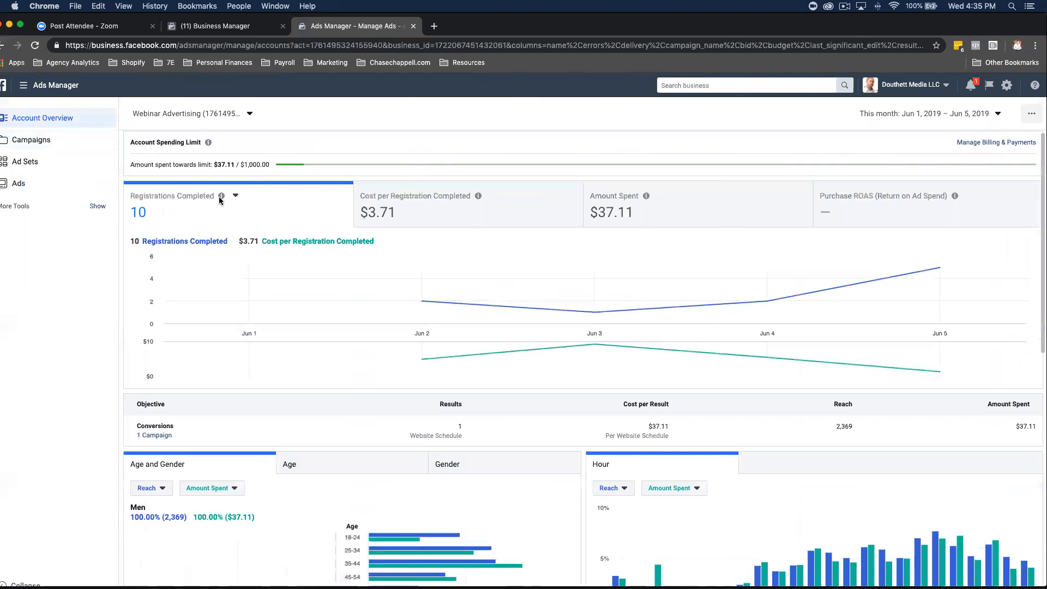
pyautogui.moveTo(221, 196)
# Step: Switch to the Business Manager browser tab, open the Pixels data sources in Events Manager, and check the business account selector
pyautogui.click(205, 27)
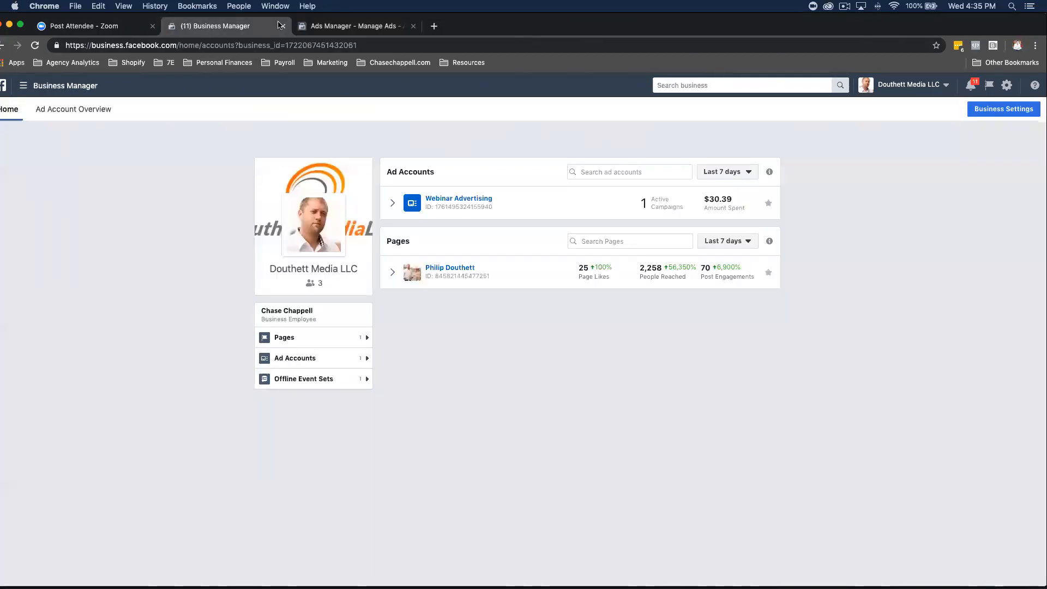
pyautogui.click(83, 81)
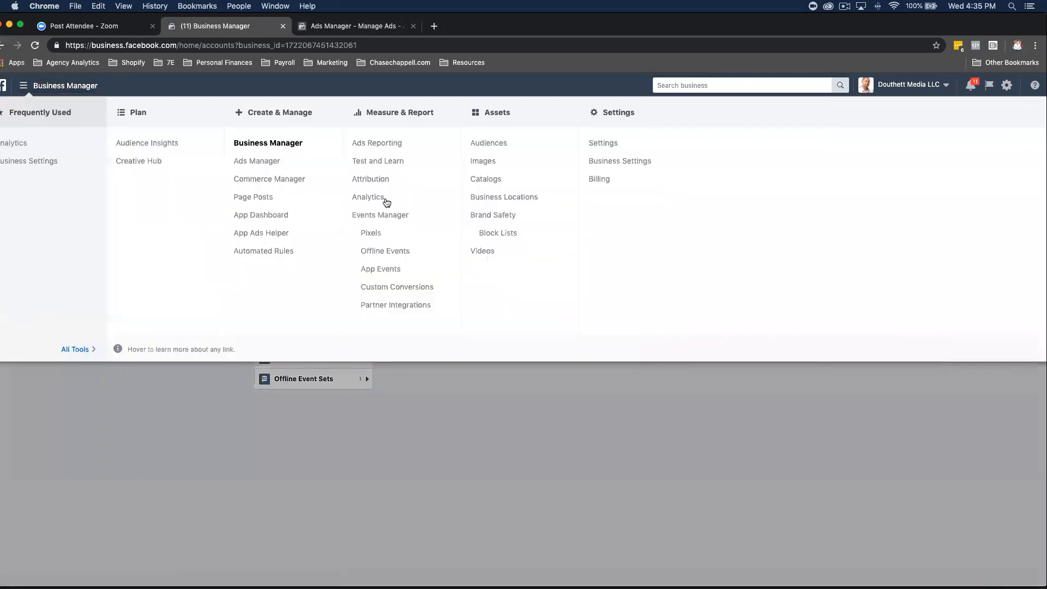
pyautogui.click(370, 233)
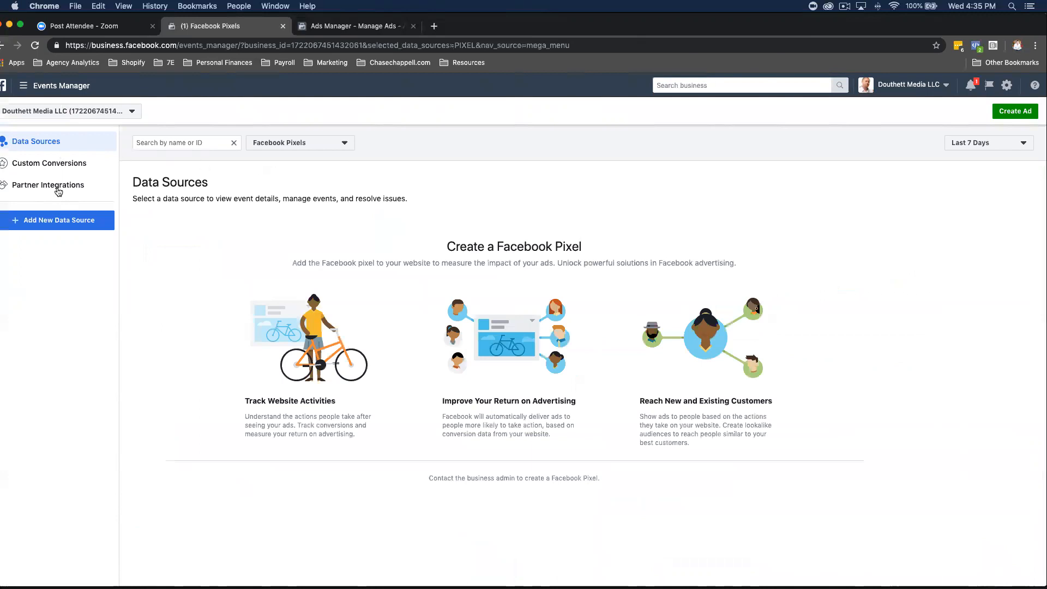
pyautogui.click(56, 113)
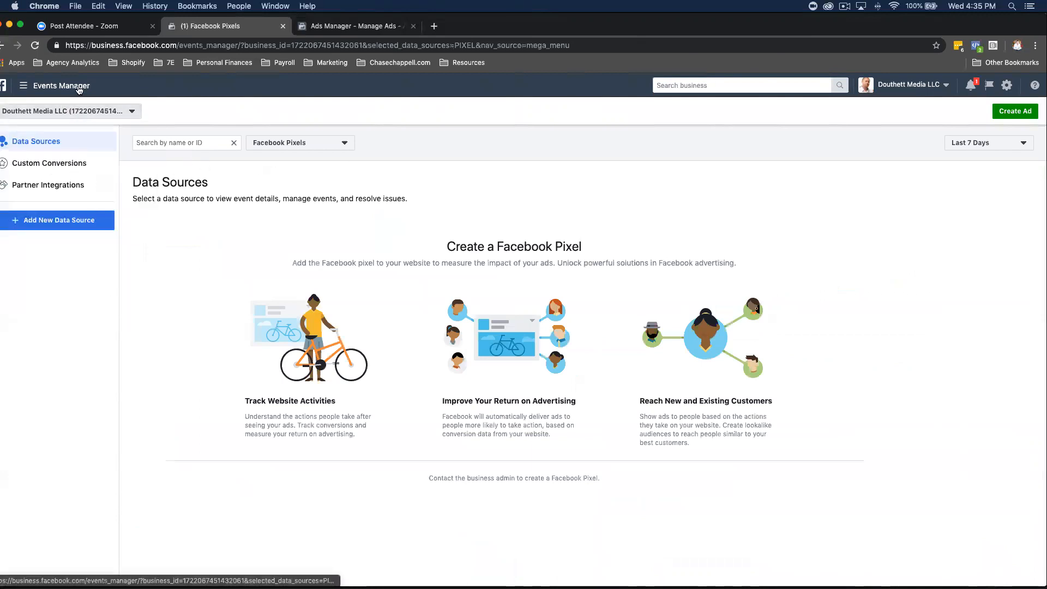
# Step: Reopen the Pixels page in Events Manager and list all data sources for the selected business
pyautogui.click(60, 86)
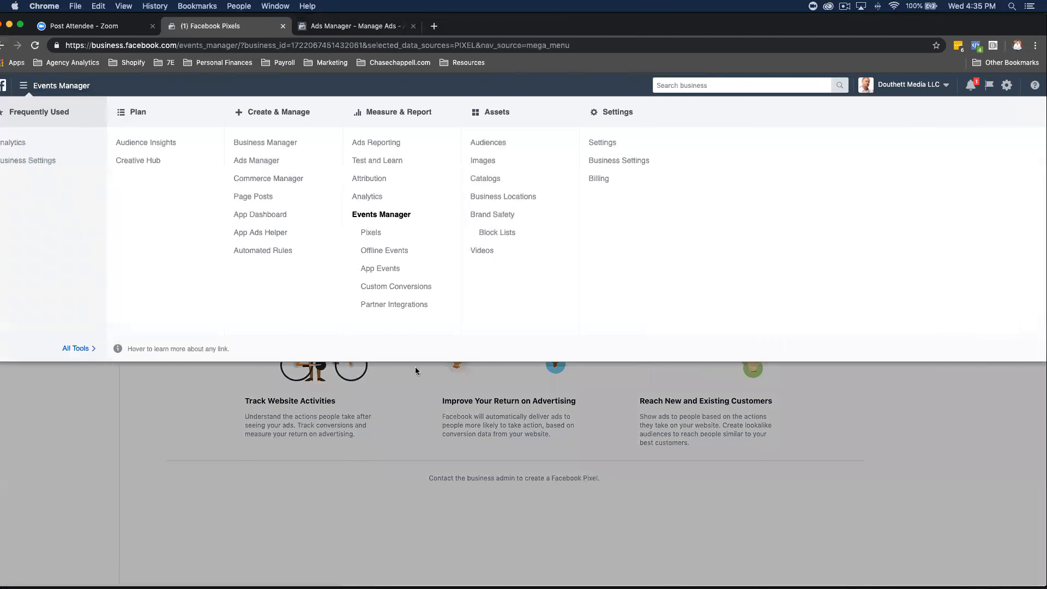
pyautogui.click(371, 233)
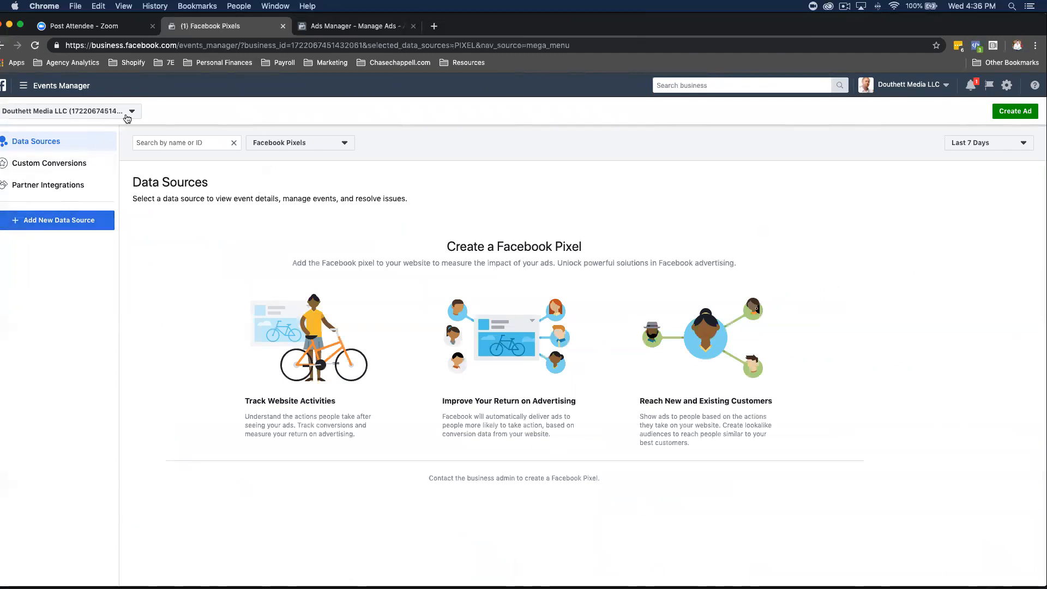
pyautogui.click(262, 144)
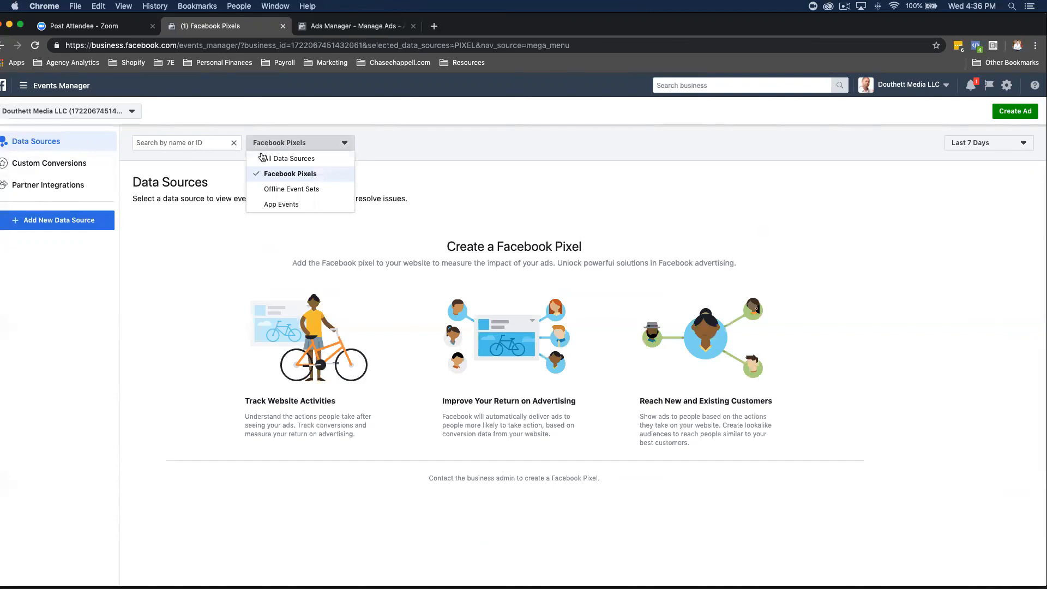
pyautogui.click(261, 157)
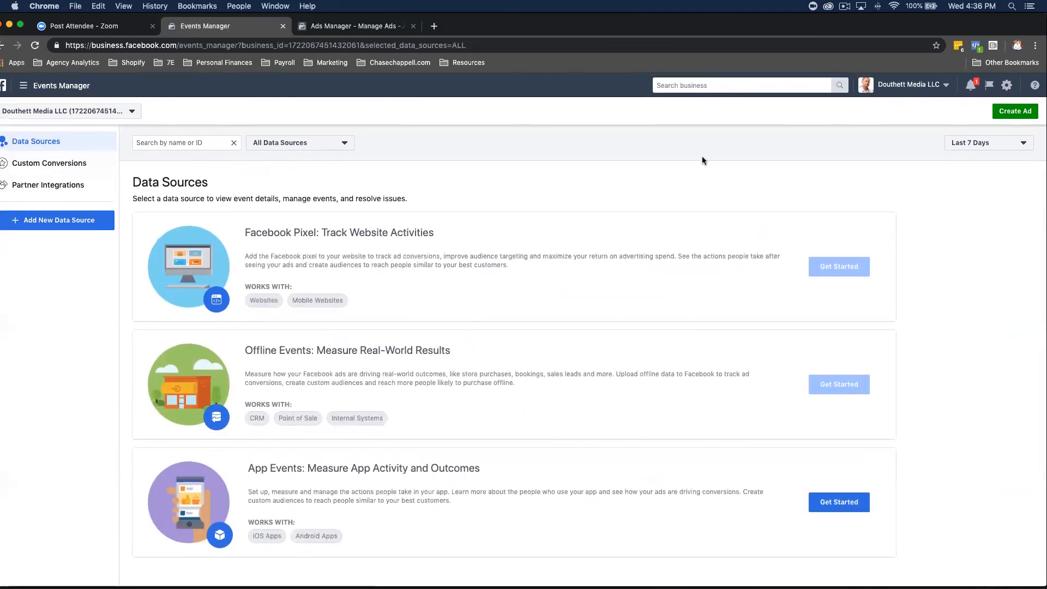
# Step: Filter the data sources back to Facebook Pixels and check for an existing pixel
pyautogui.click(925, 94)
pyautogui.click(294, 142)
pyautogui.click(279, 140)
pyautogui.click(279, 140)
pyautogui.click(278, 172)
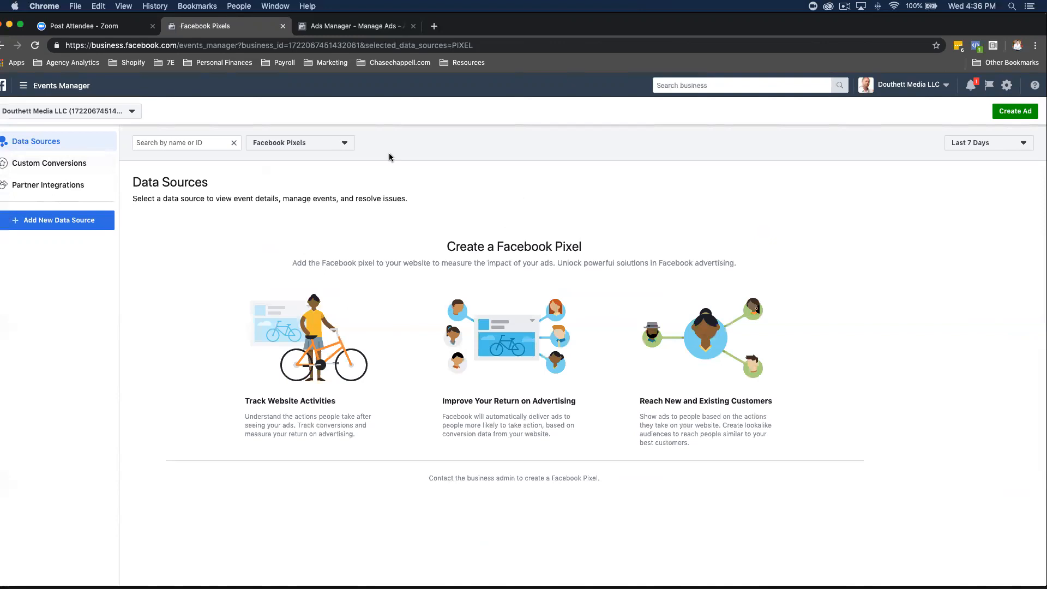
# Step: Switch to the Ads Manager browser tab and review the Account Overview's cost per registration and Conversions objective results
pyautogui.click(388, 26)
pyautogui.moveTo(222, 200)
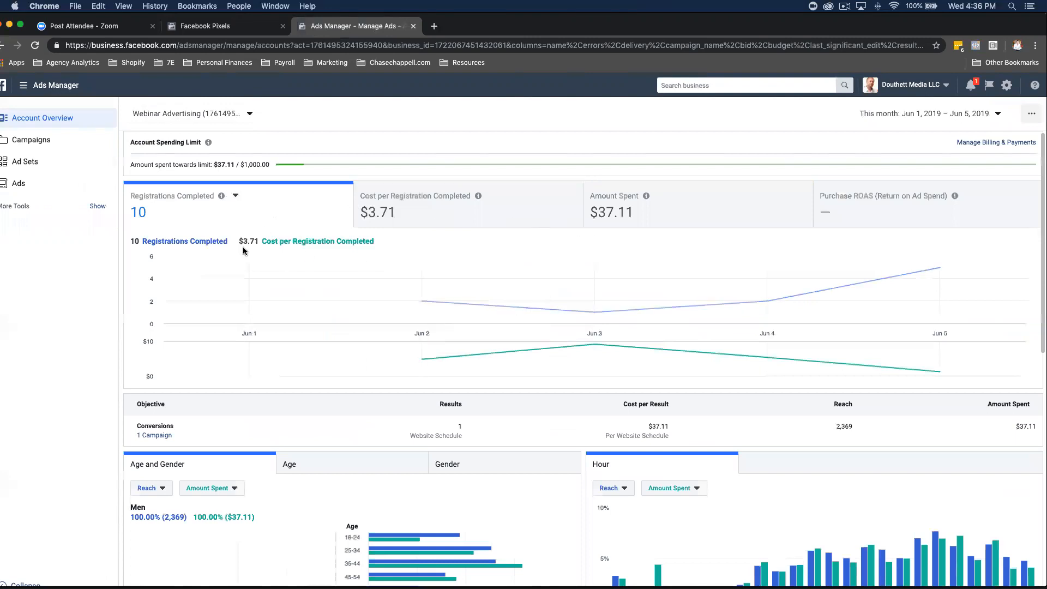
pyautogui.moveTo(241, 241); pyautogui.dragTo(258, 241)
pyautogui.scroll(-2, 600, 327)
pyautogui.moveTo(788, 293)
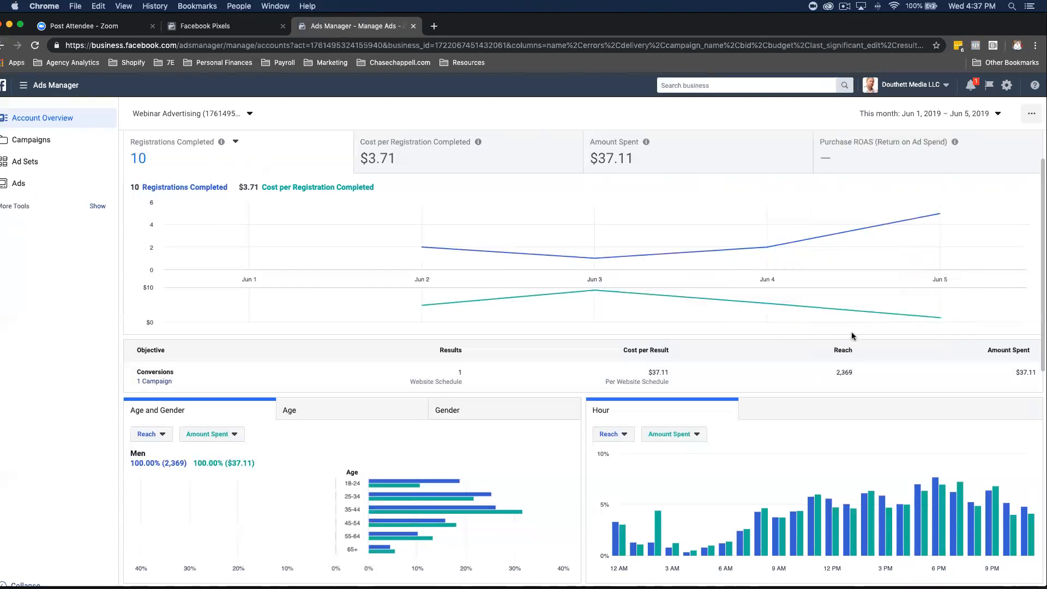
pyautogui.scroll(-1, 823, 339)
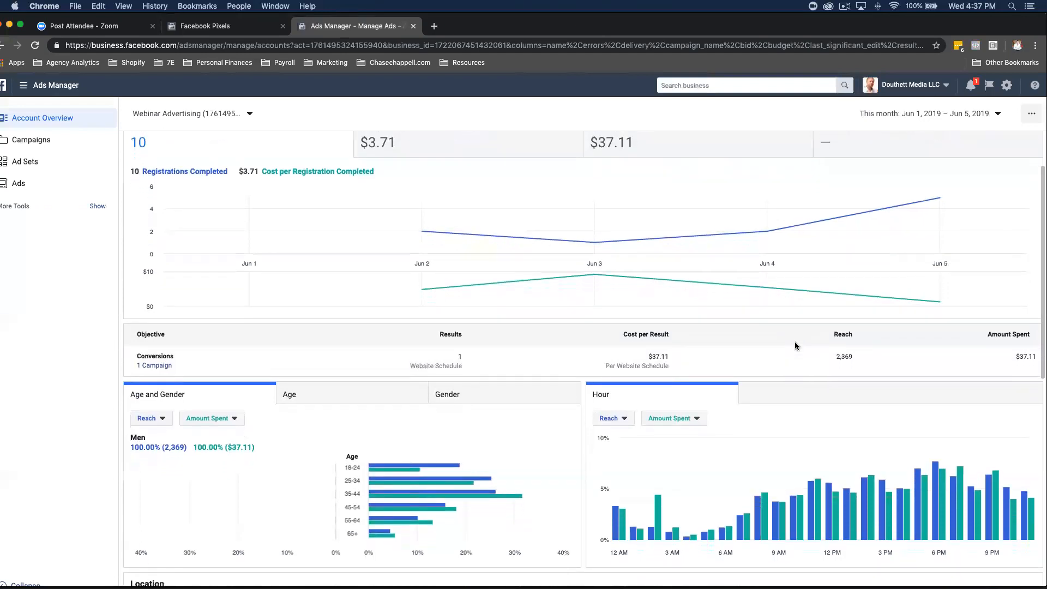
# Step: Examine the daily Registrations Completed and Cost per Registration Completed points on the chart for Jun 3 to Jun 5
pyautogui.scroll(1, 773, 345)
pyautogui.moveTo(689, 264)
pyautogui.moveTo(604, 263)
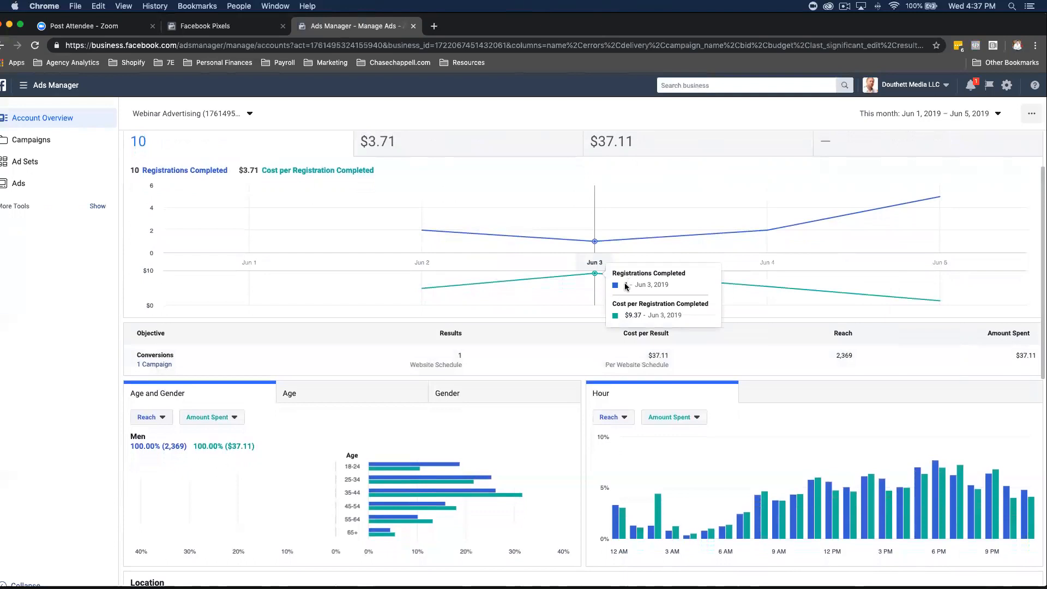
pyautogui.moveTo(764, 268)
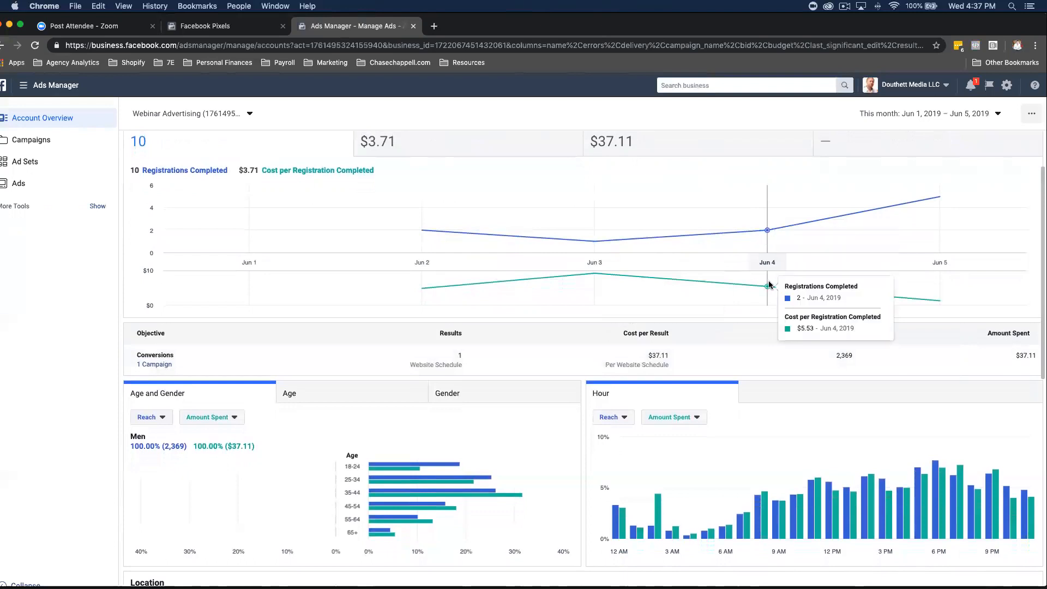
pyautogui.moveTo(934, 264)
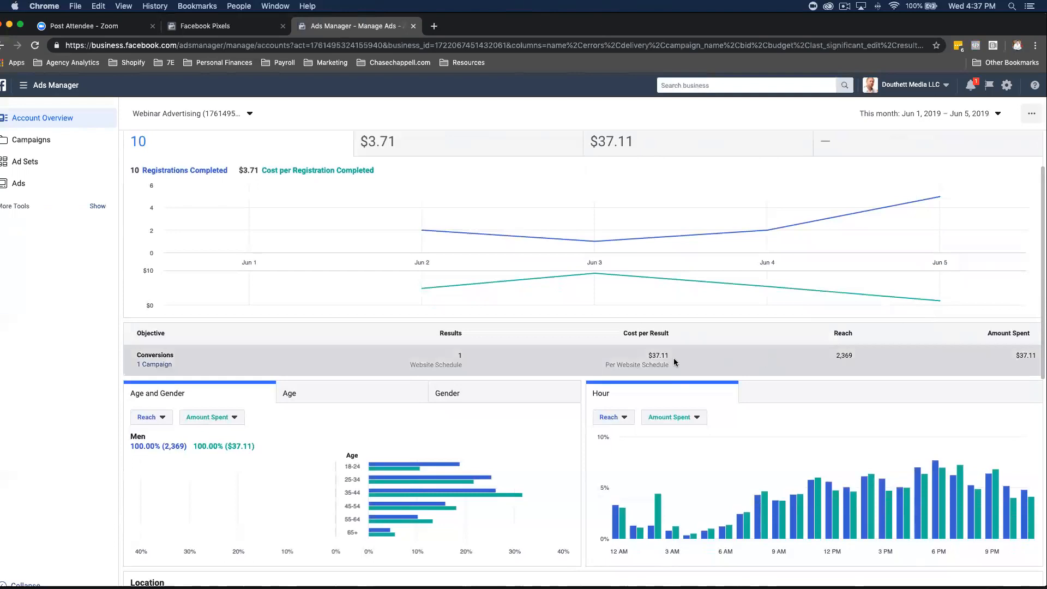
pyautogui.scroll(2, 426, 297)
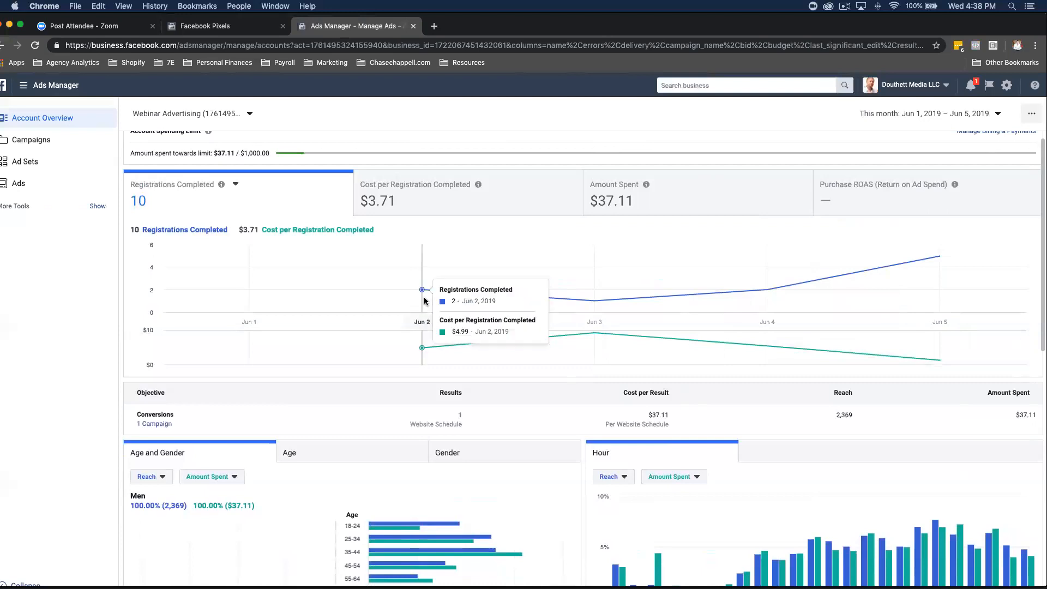
# Step: Highlight the Registrations Completed total and look over the age, gender, hour and location breakdowns
pyautogui.doubleClick(139, 201)
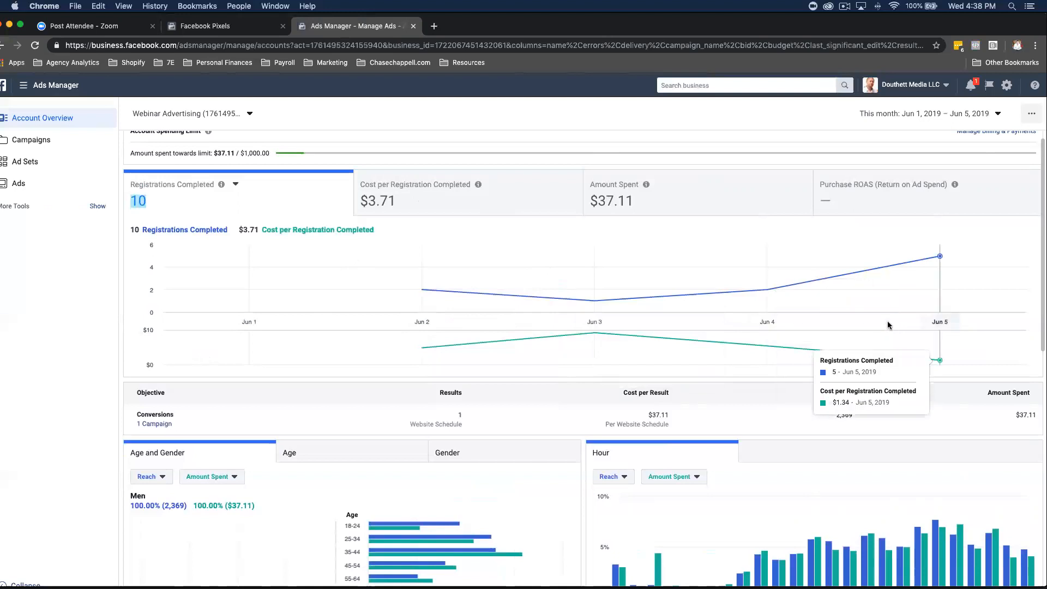
pyautogui.scroll(-5, 754, 418)
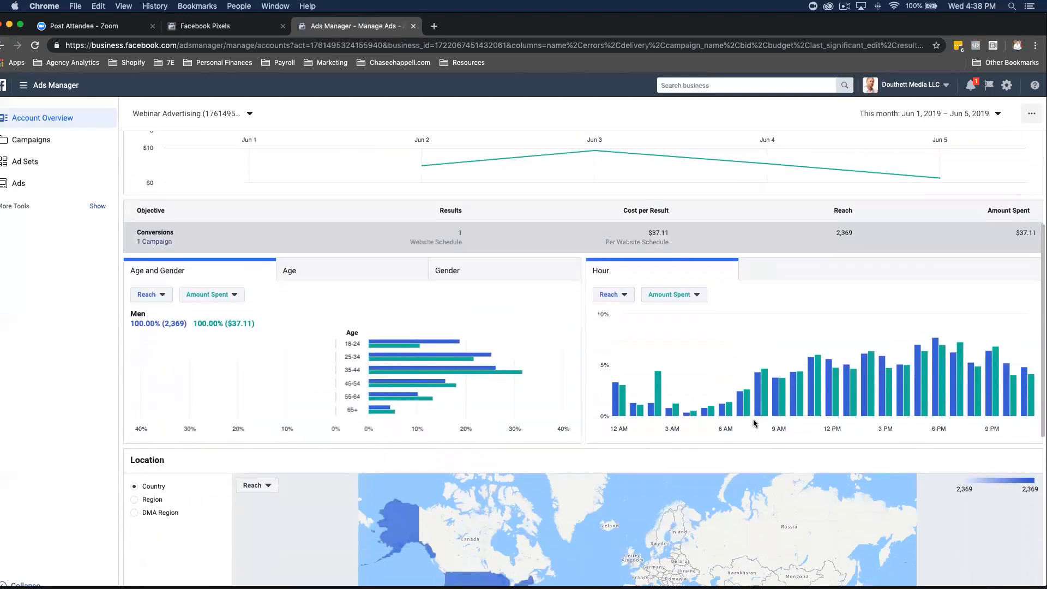
pyautogui.scroll(5, 686, 255)
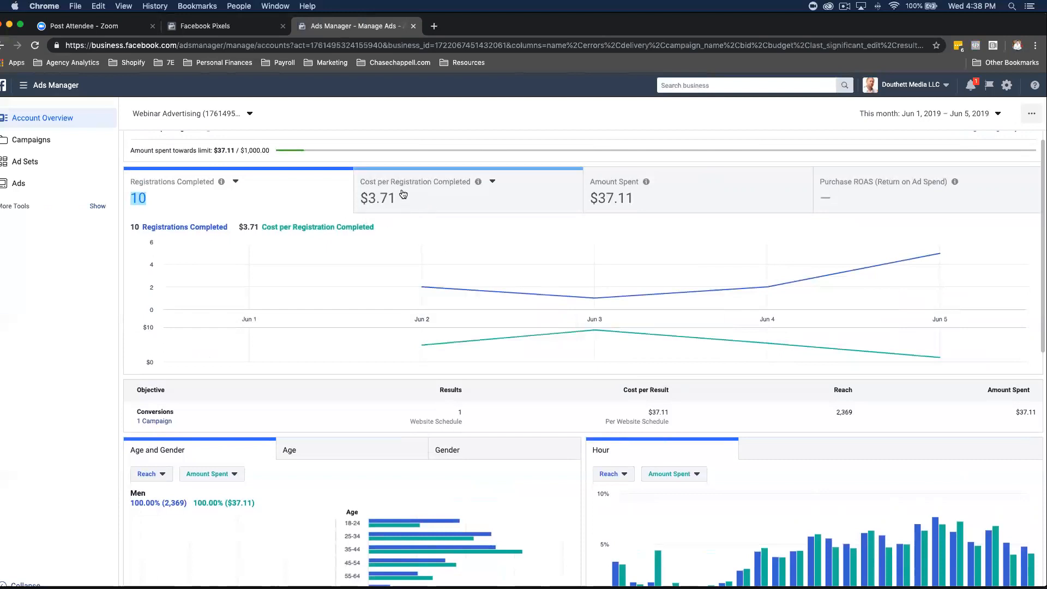
# Step: Browse the metric choices for Cost per Registration Completed, chart that metric first, and return to the Registrations Completed chart
pyautogui.click(489, 182)
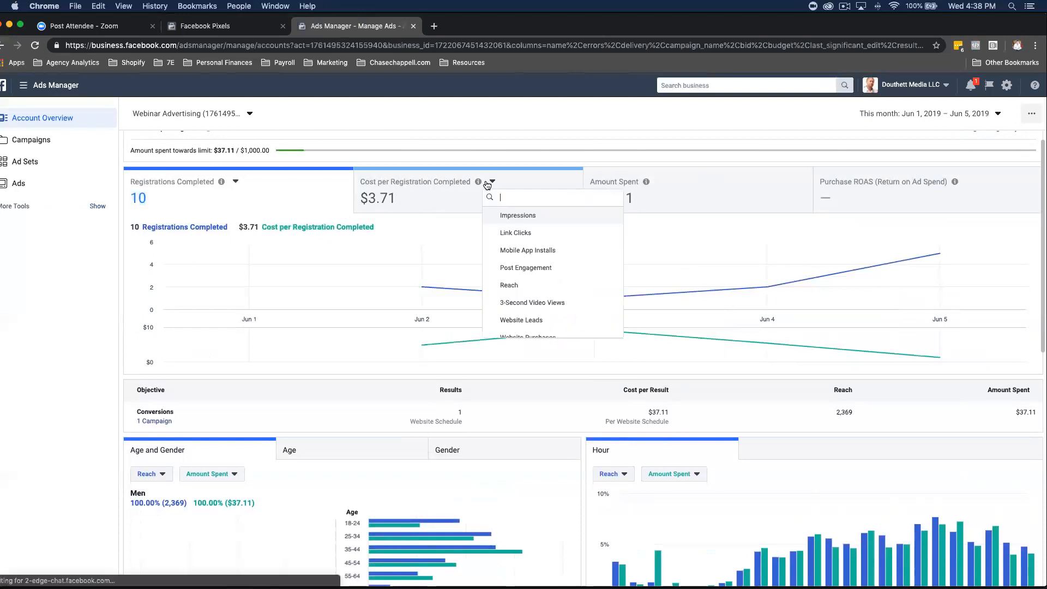
pyautogui.scroll(-3, 537, 240)
pyautogui.scroll(5, 552, 276)
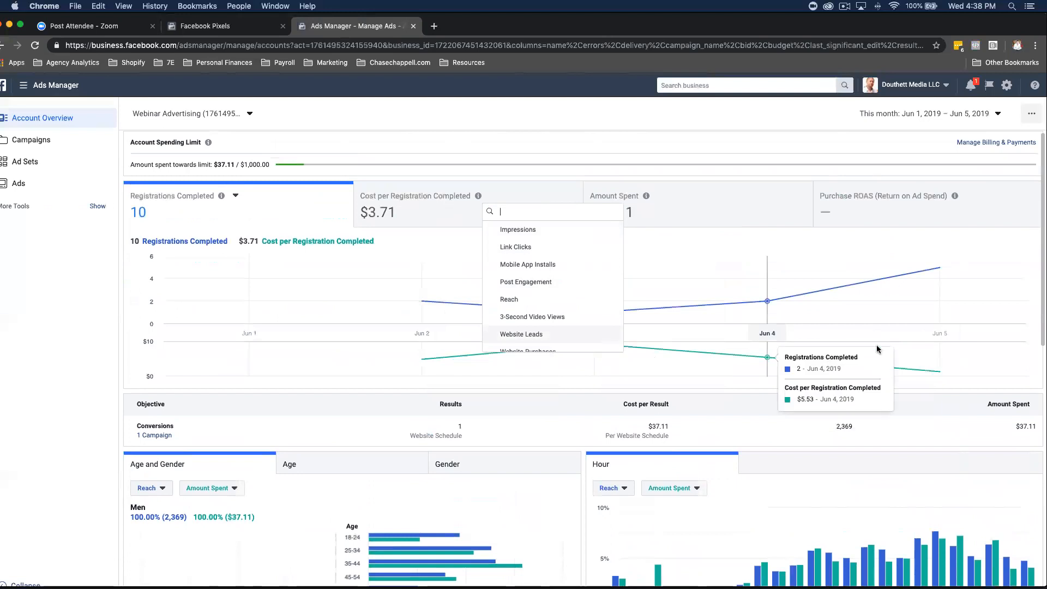
pyautogui.click(508, 199)
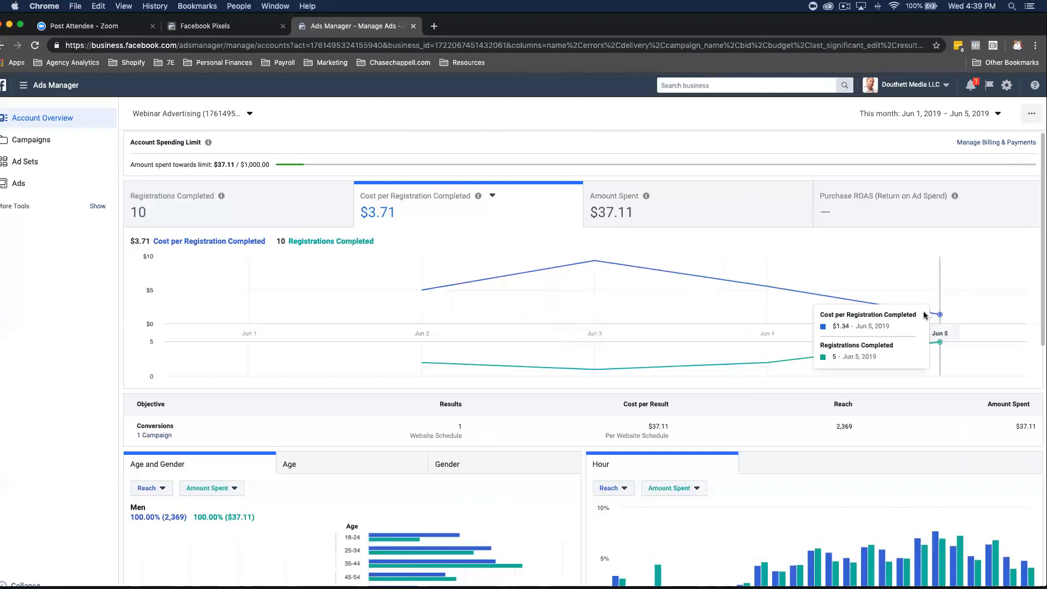
pyautogui.click(325, 205)
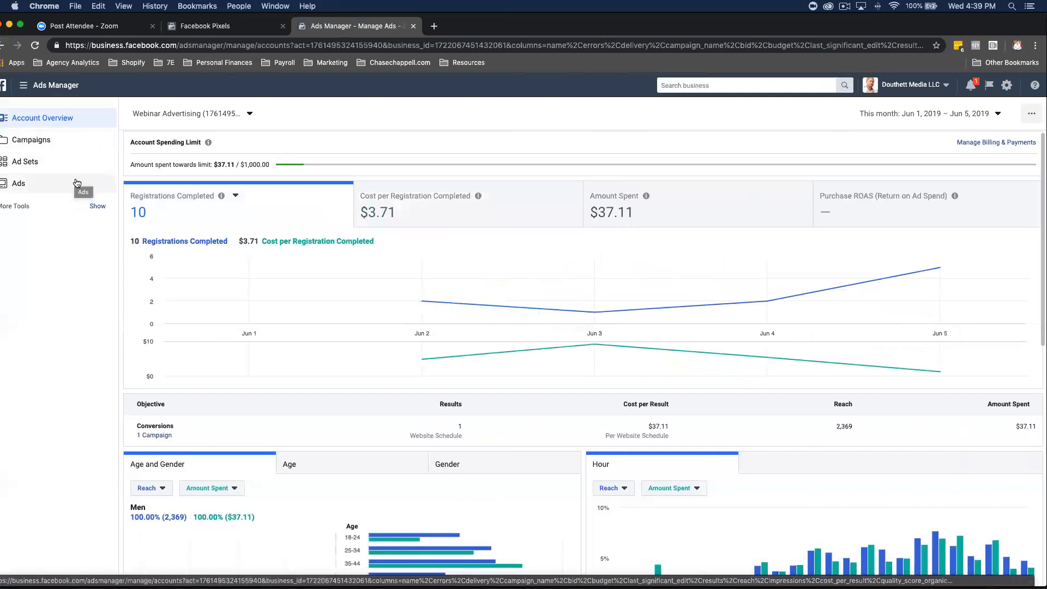
# Step: Open the Ad Sets list and select the Men Only, Lookalike Website and Lookalike Schedule ad sets in turn to compare them
pyautogui.click(75, 160)
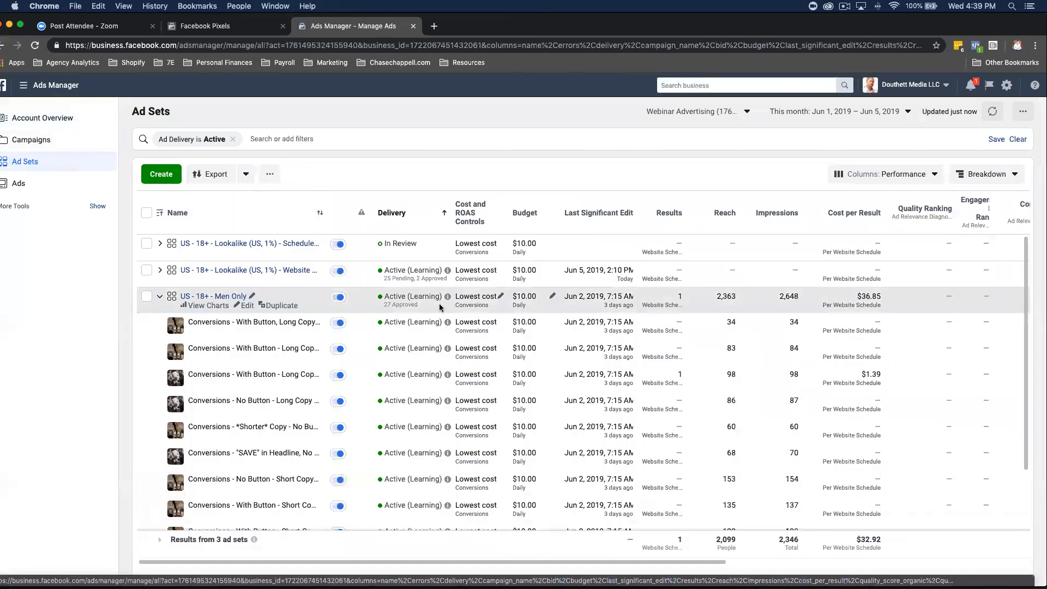
pyautogui.click(529, 303)
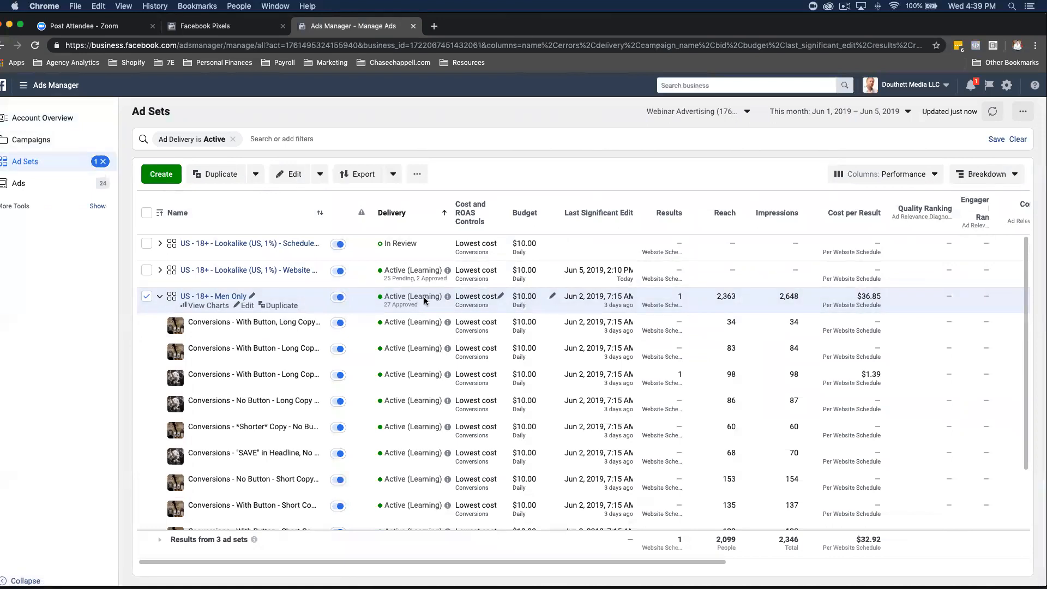
pyautogui.moveTo(424, 297)
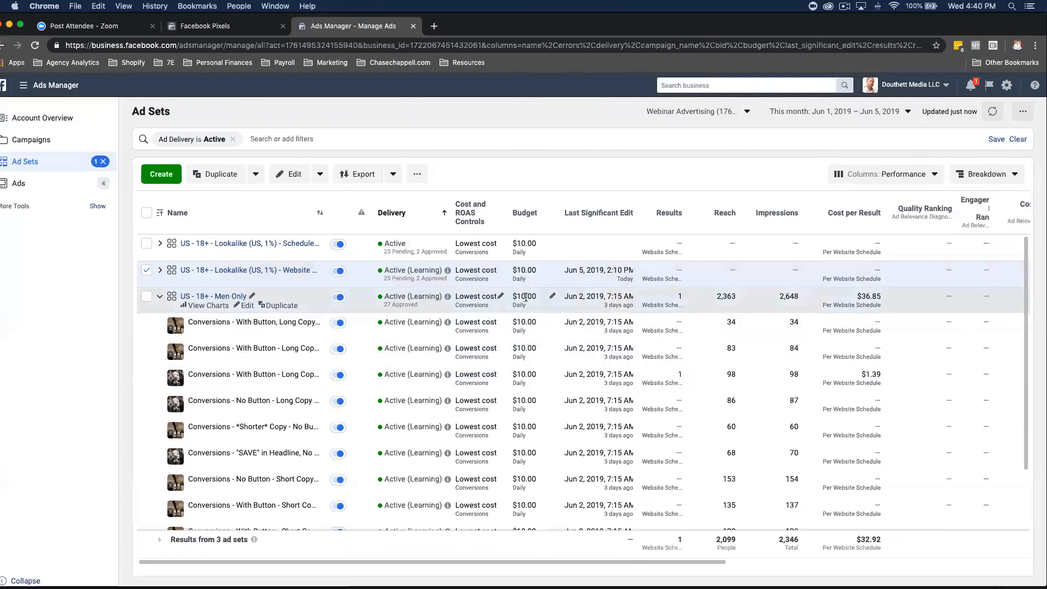
pyautogui.click(311, 275)
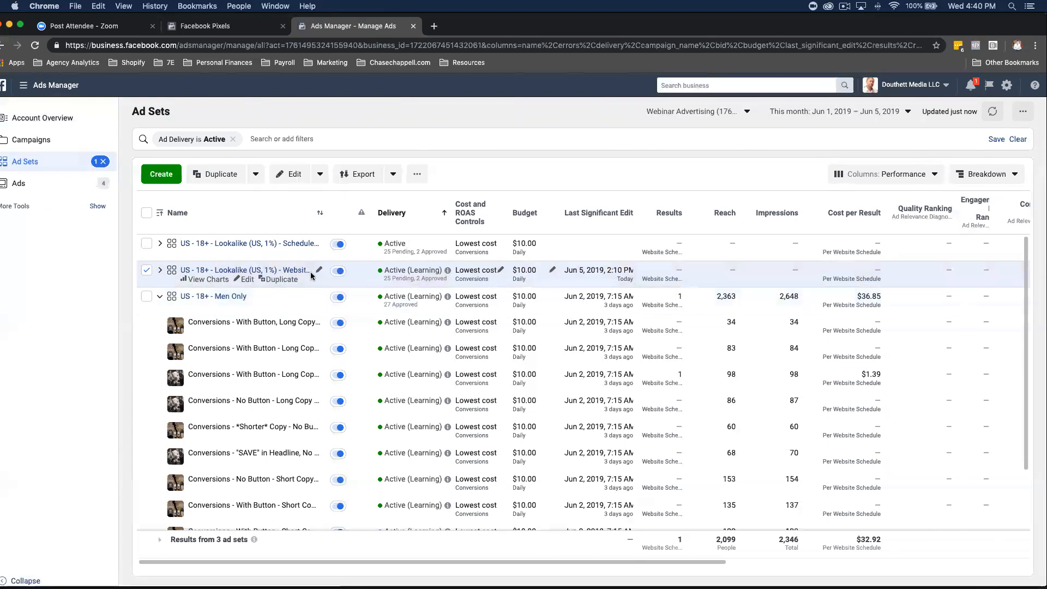
pyautogui.click(490, 248)
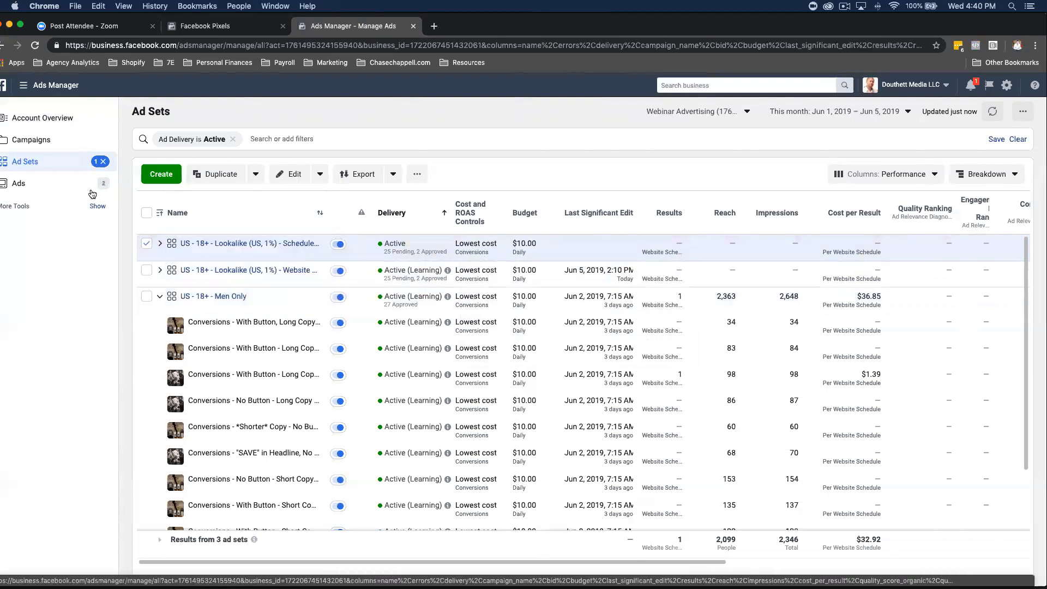
# Step: Collapse the "US - 18+ - Men Only" ad set and clear the Lookalike Schedule ad set's selection
pyautogui.click(245, 30)
pyautogui.click(349, 26)
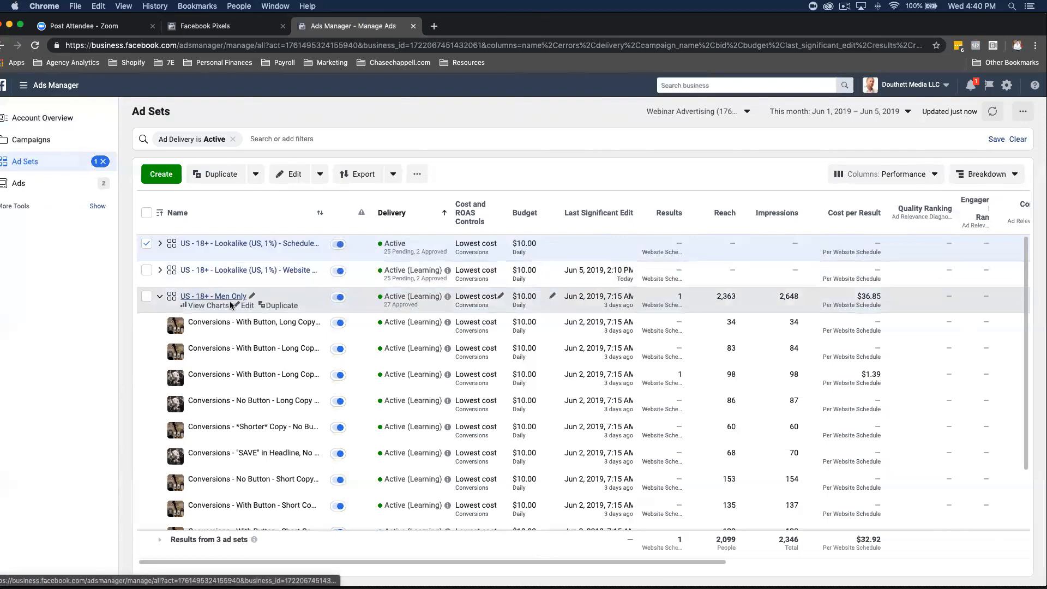
pyautogui.click(160, 296)
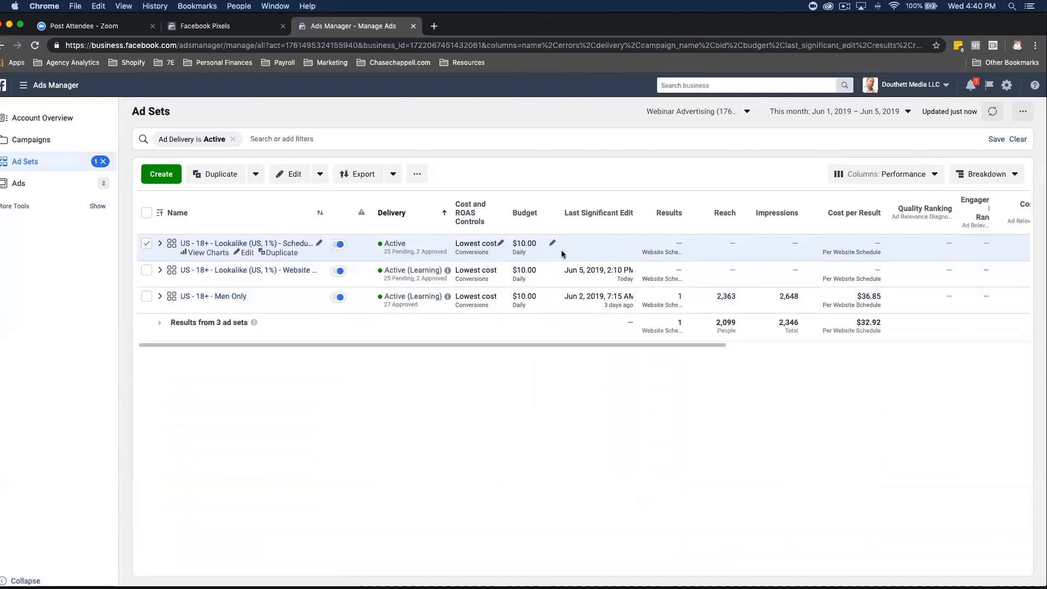
pyautogui.click(146, 243)
# Step: Expand the "US - 18+ - Lookalike (US, 1%) - Website" ad set, check its ads' delivery, and collapse it again
pyautogui.click(159, 271)
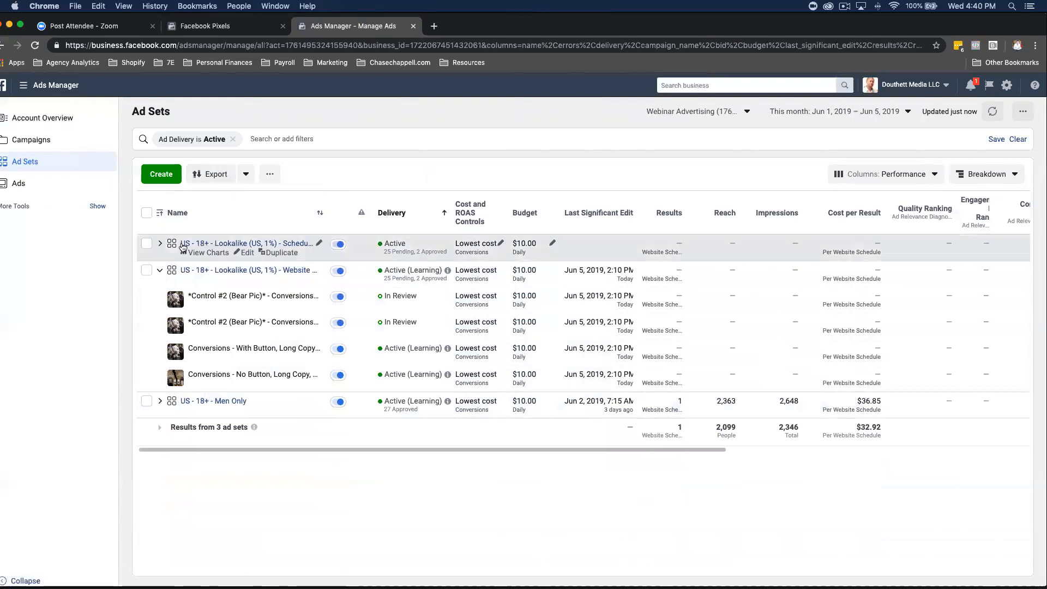
pyautogui.click(160, 245)
pyautogui.click(159, 246)
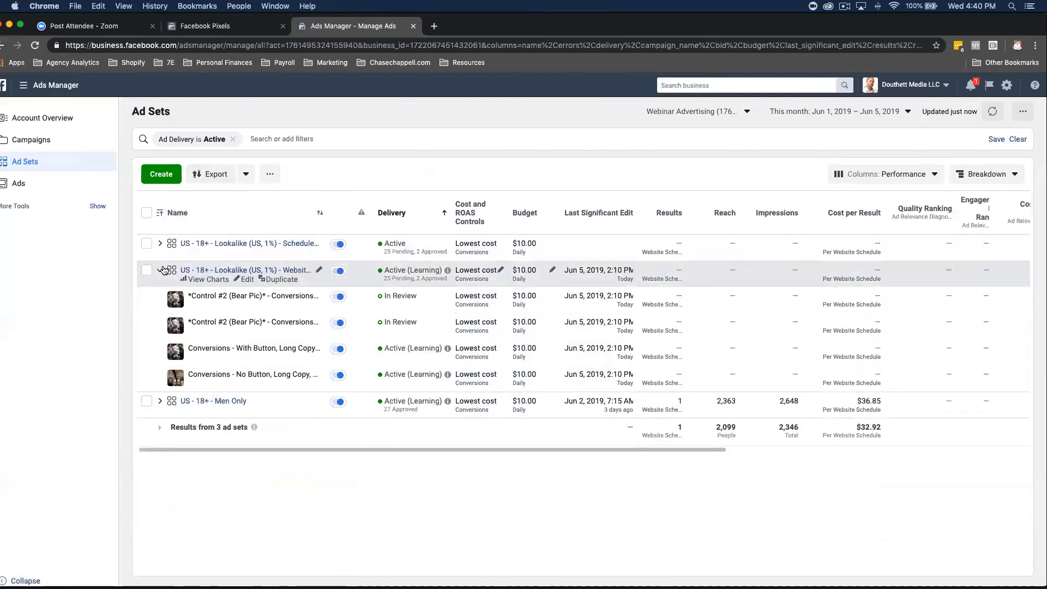
pyautogui.click(160, 271)
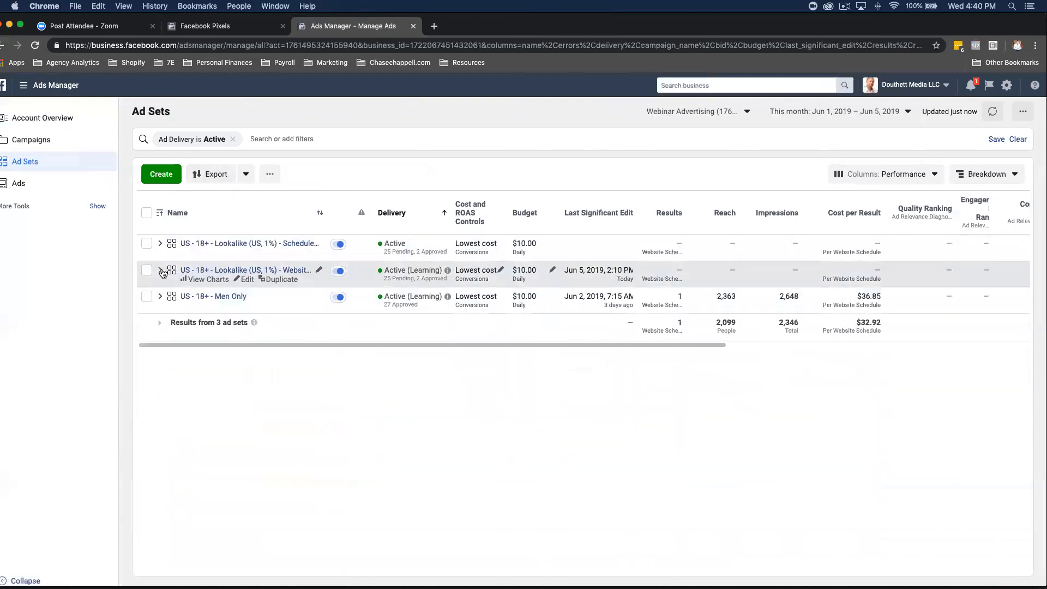
# Step: Expand the "US - 18+ - Men Only" ad set, compare its ads' reach and results, and view the No Button - Long Copy ad's charts
pyautogui.click(160, 297)
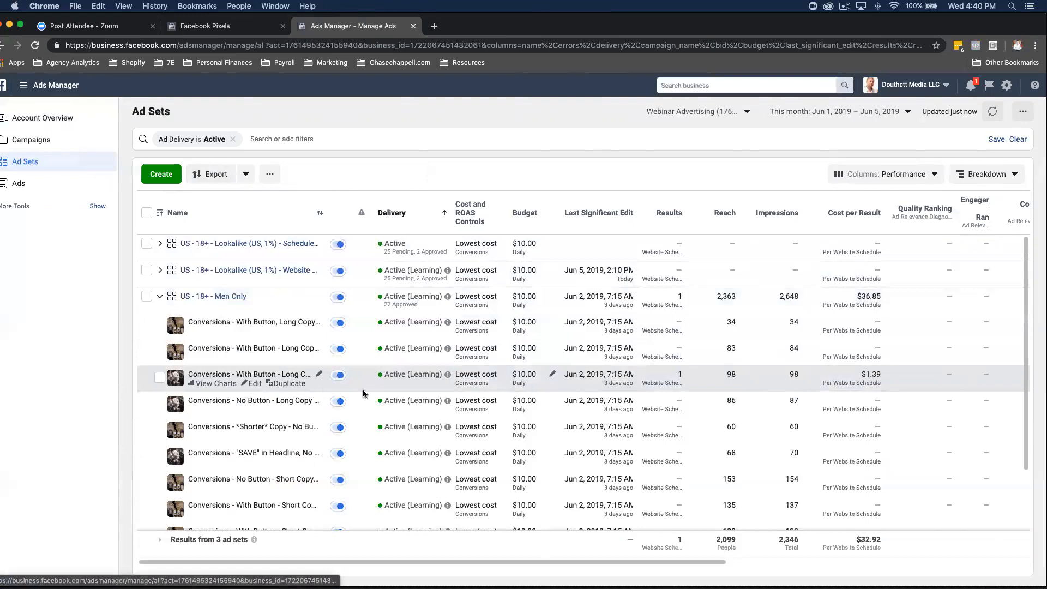
pyautogui.scroll(-1, 601, 383)
pyautogui.scroll(-3, 602, 384)
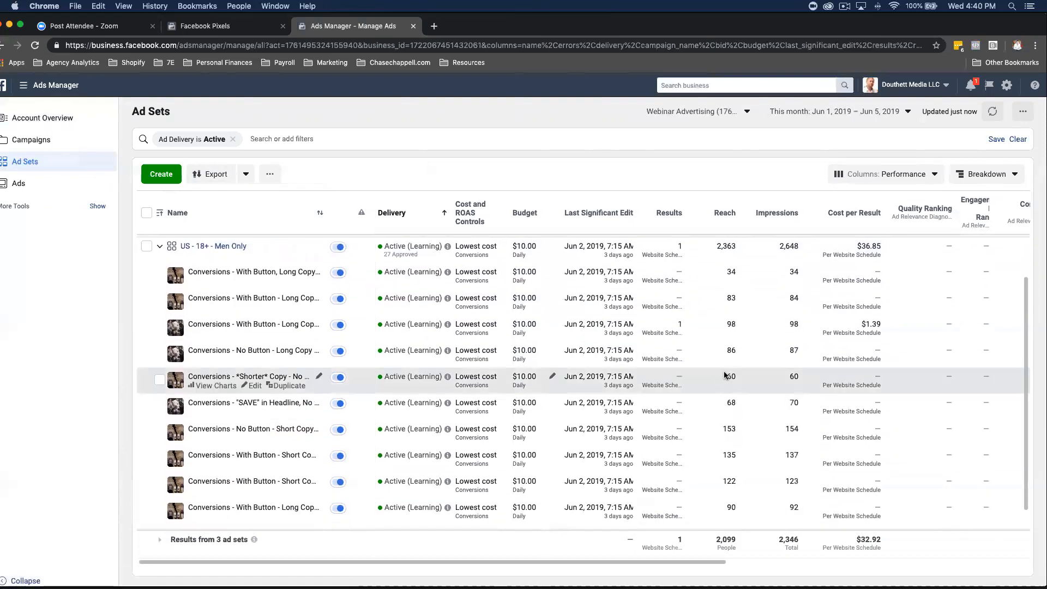
pyautogui.scroll(3, 627, 355)
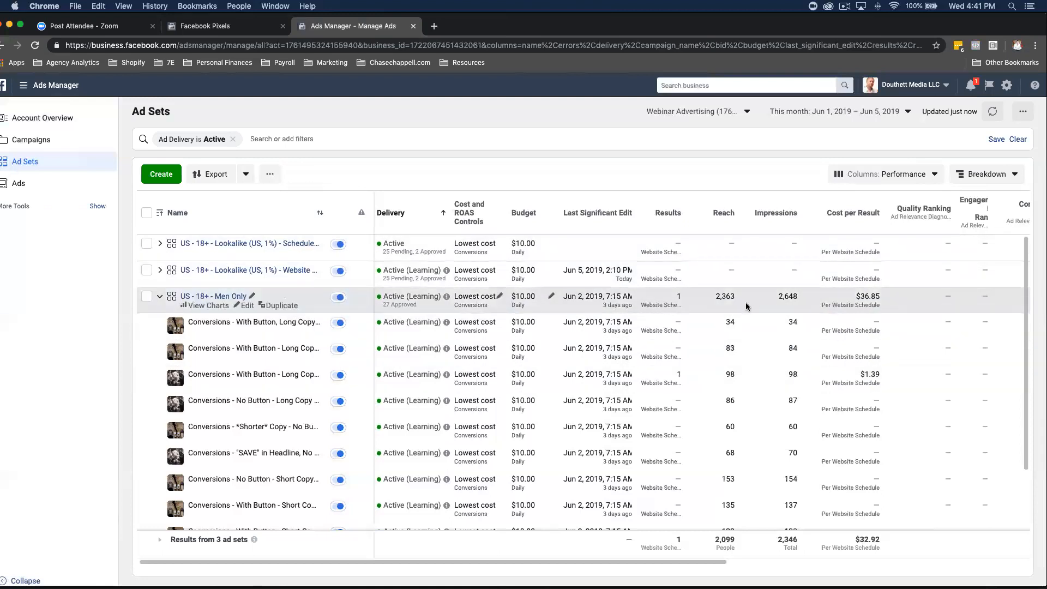
pyautogui.scroll(-2, 765, 313)
pyautogui.scroll(2, 759, 313)
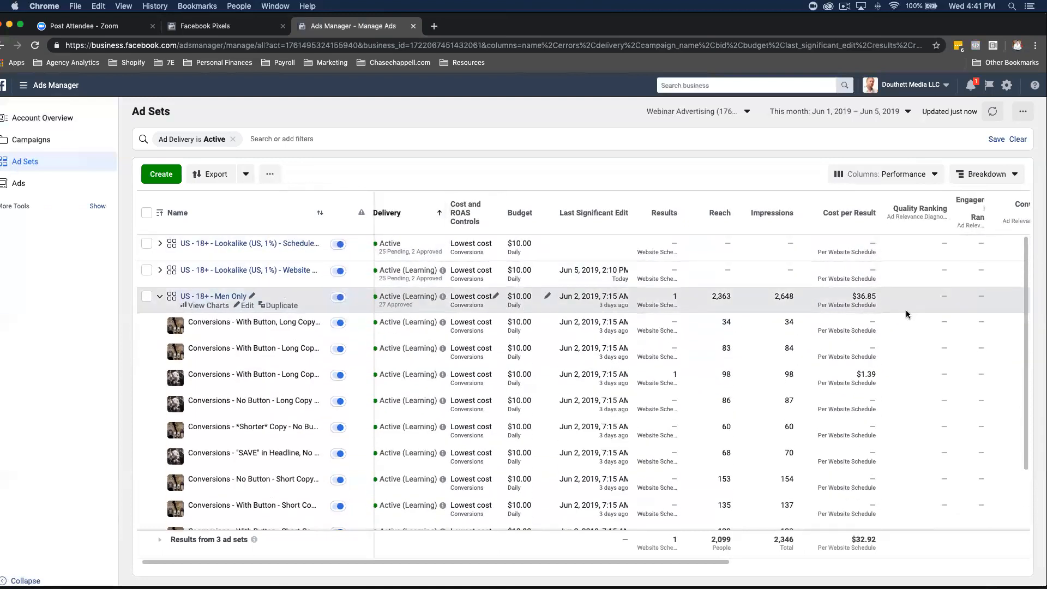
pyautogui.scroll(-2, 682, 349)
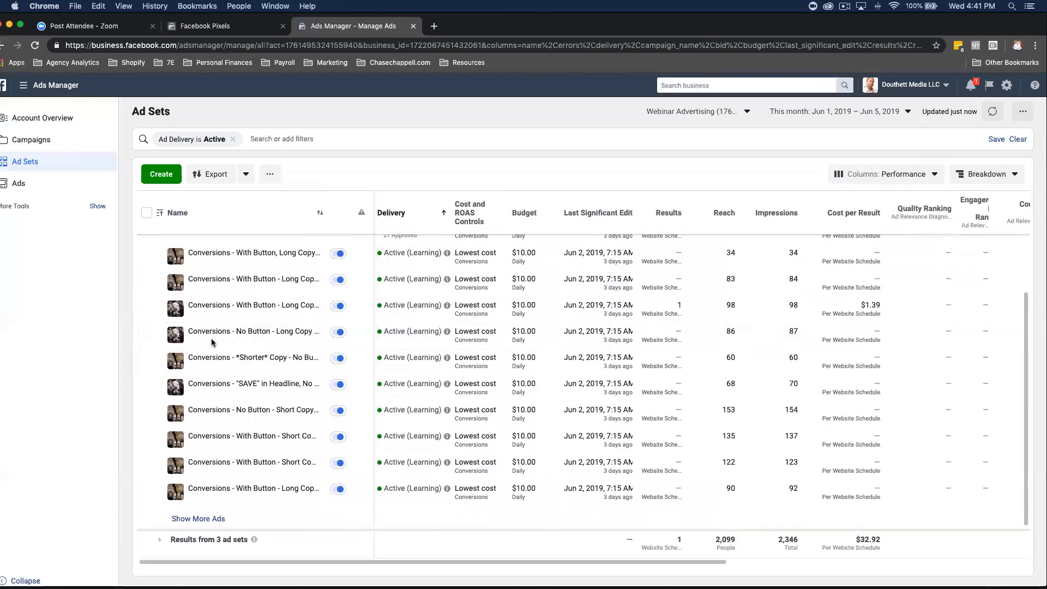
pyautogui.click(217, 340)
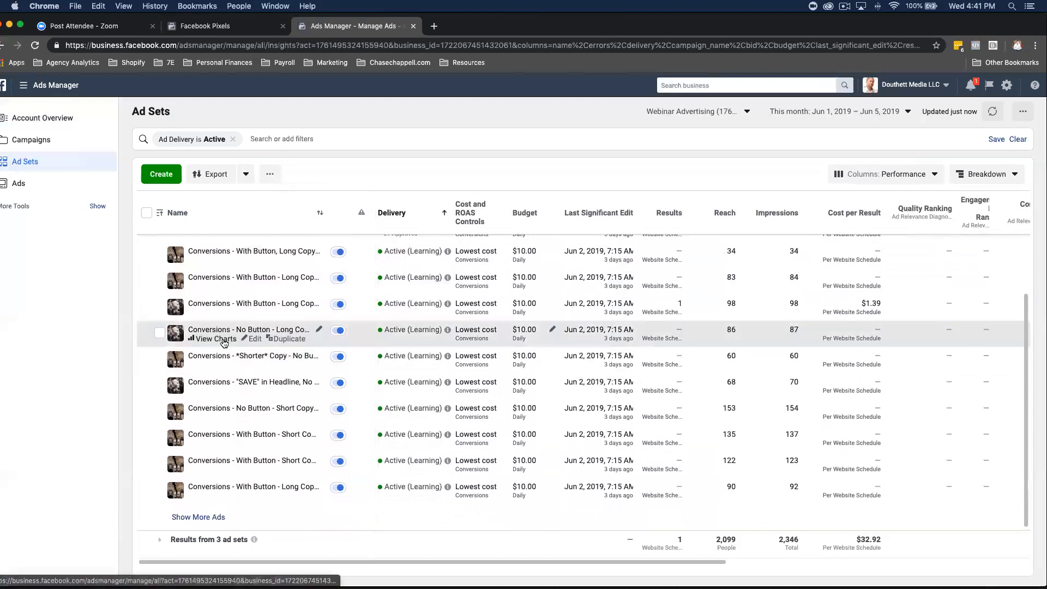
# Step: Examine the No Button - Long Copy ad's preview and open its Facebook post with comments
pyautogui.scroll(-3, 780, 411)
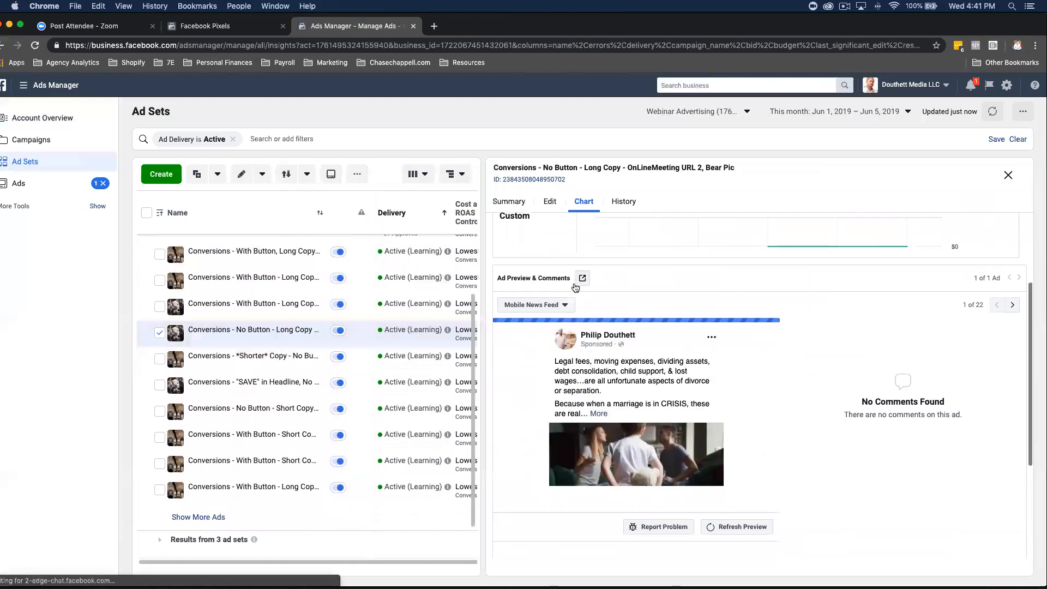
pyautogui.click(582, 280)
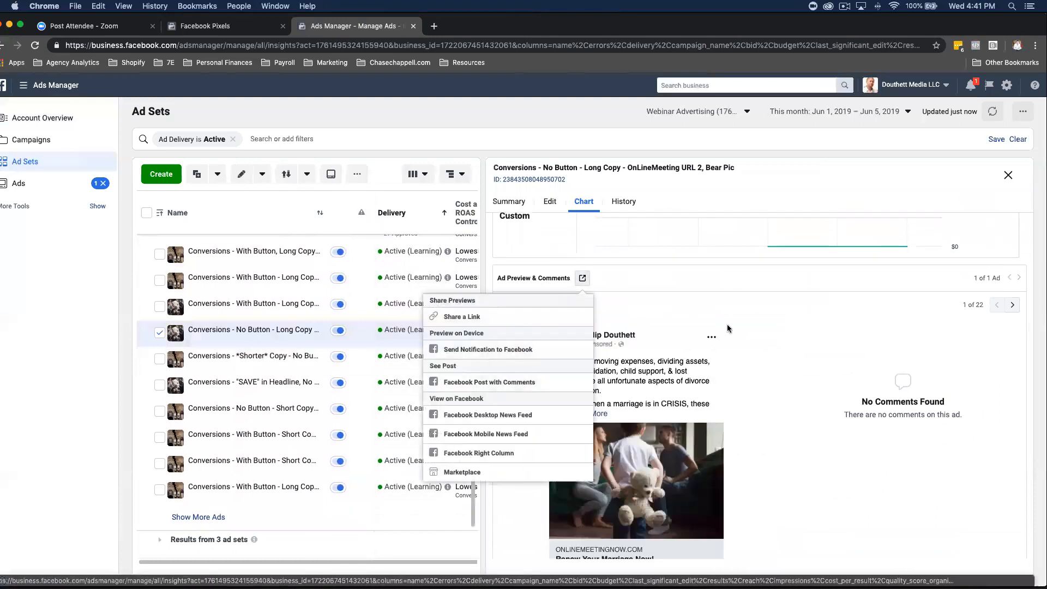
pyautogui.scroll(-2, 717, 338)
pyautogui.scroll(-4, 715, 336)
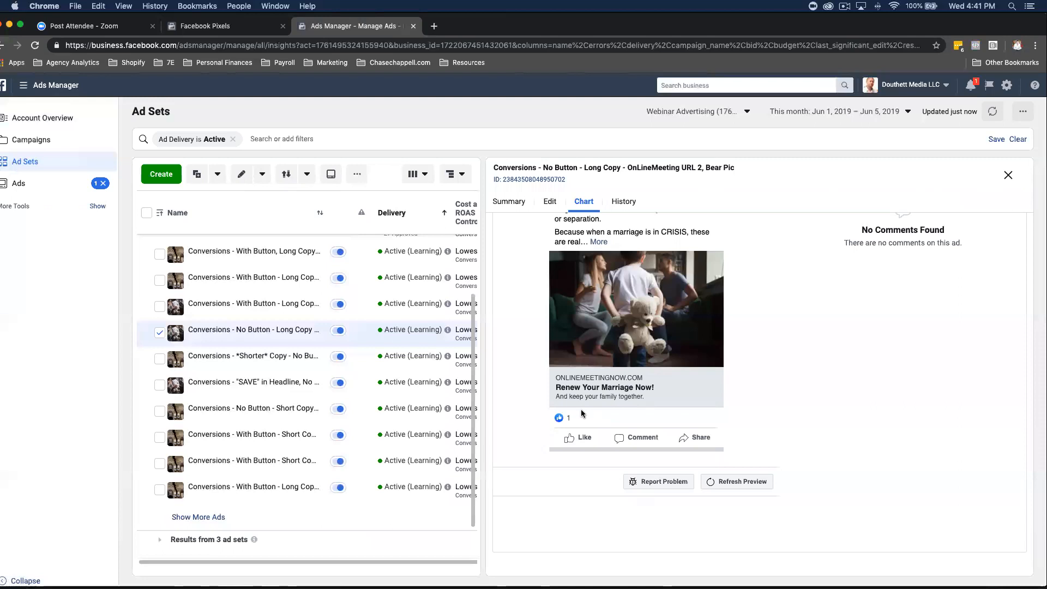
pyautogui.scroll(2, 582, 413)
pyautogui.scroll(5, 568, 311)
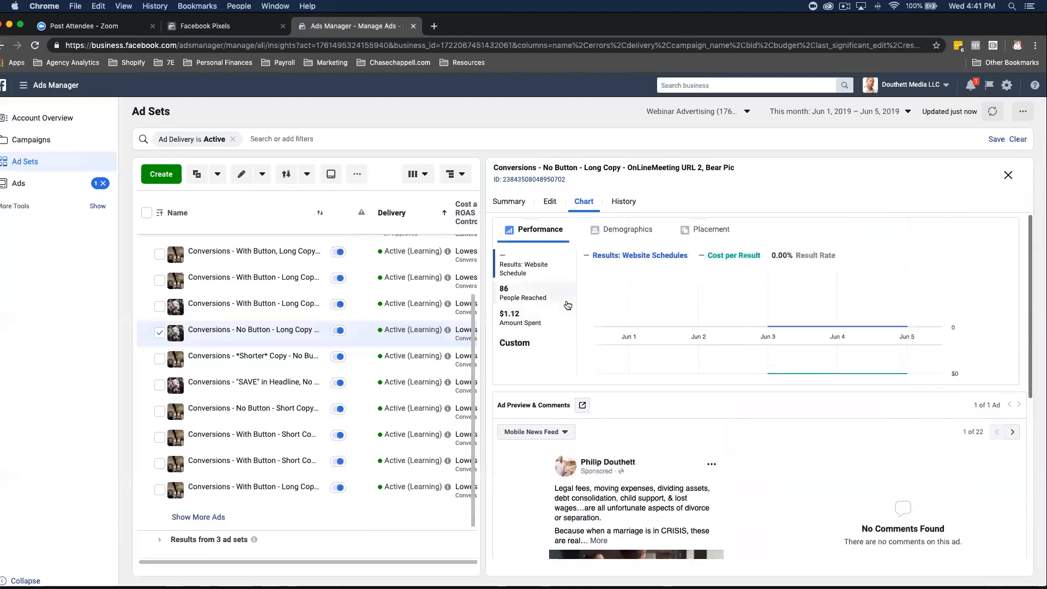
pyautogui.click(582, 405)
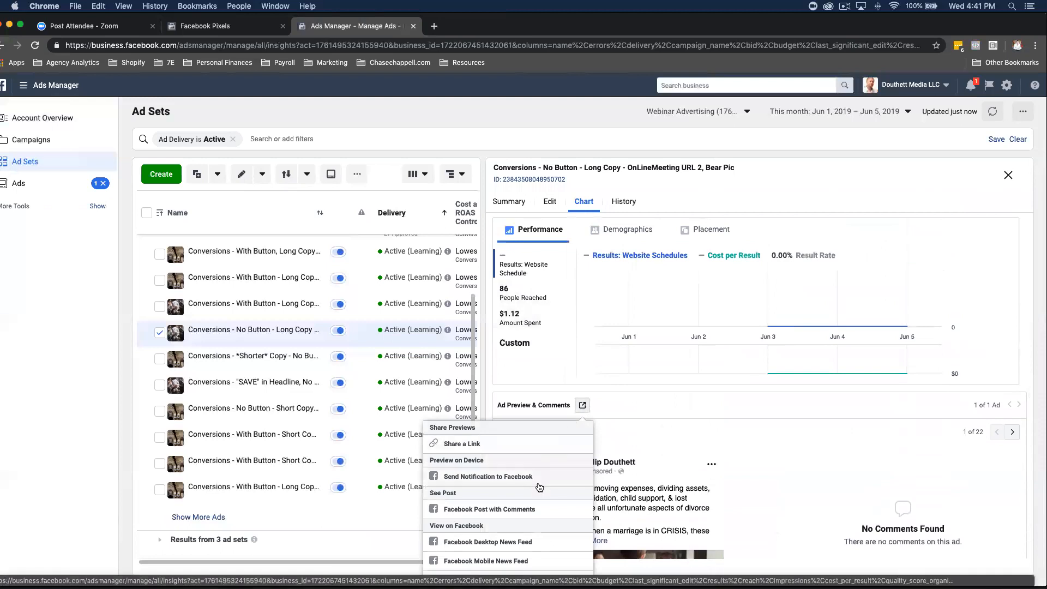
pyautogui.click(498, 477)
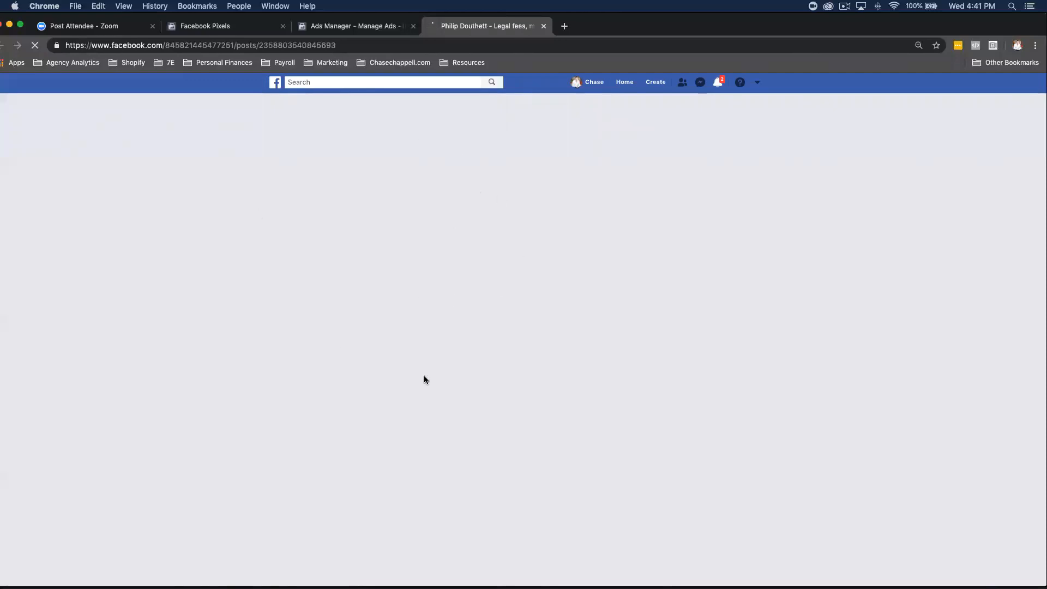
# Step: Read down the ad's Facebook post and add a Wow reaction to it
pyautogui.scroll(-4, 425, 415)
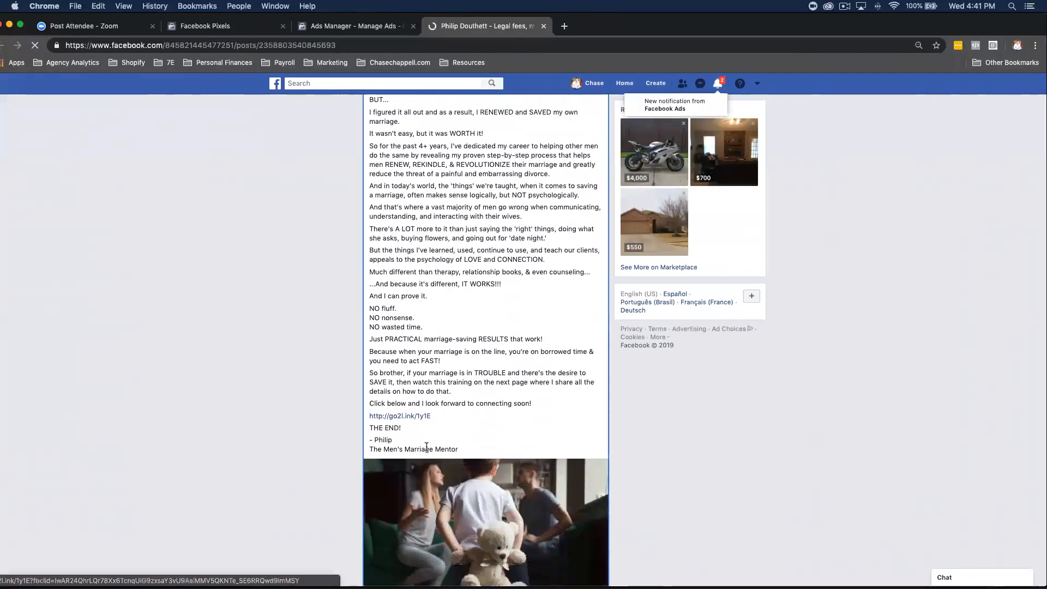
pyautogui.scroll(-3, 426, 446)
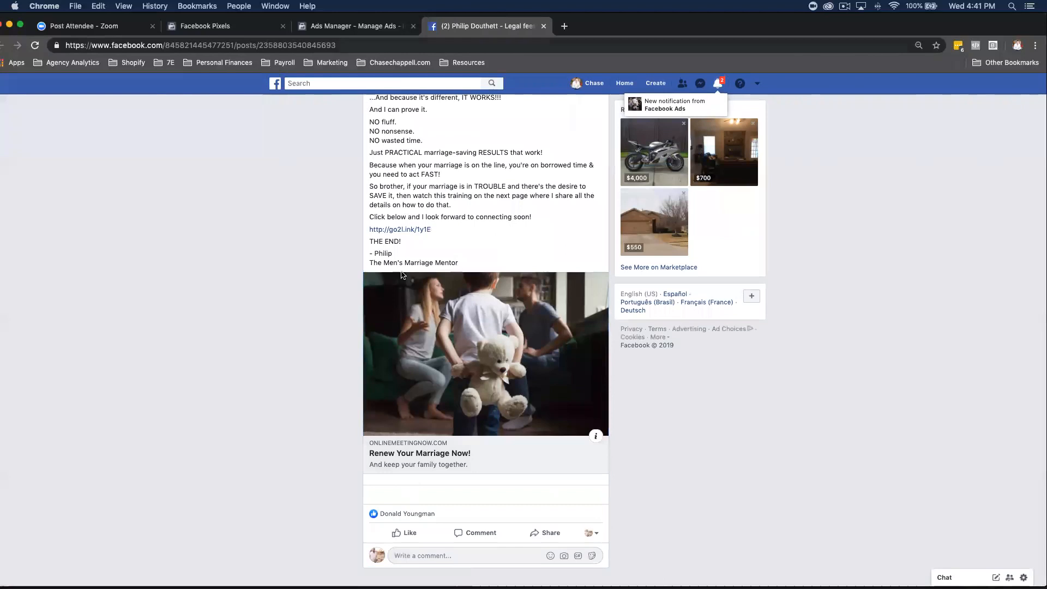
pyautogui.moveTo(408, 531)
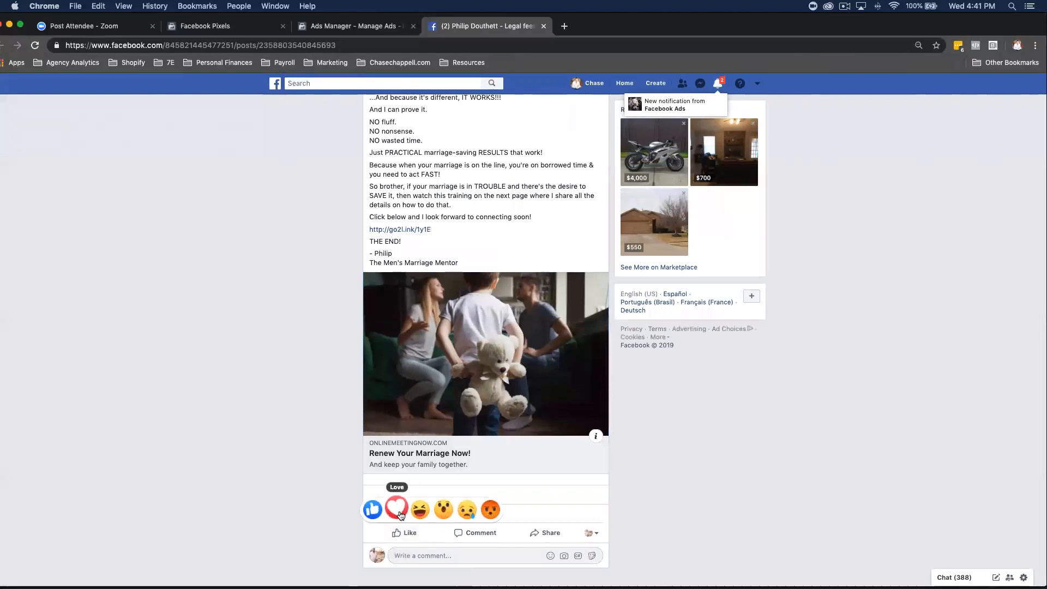
pyautogui.click(443, 510)
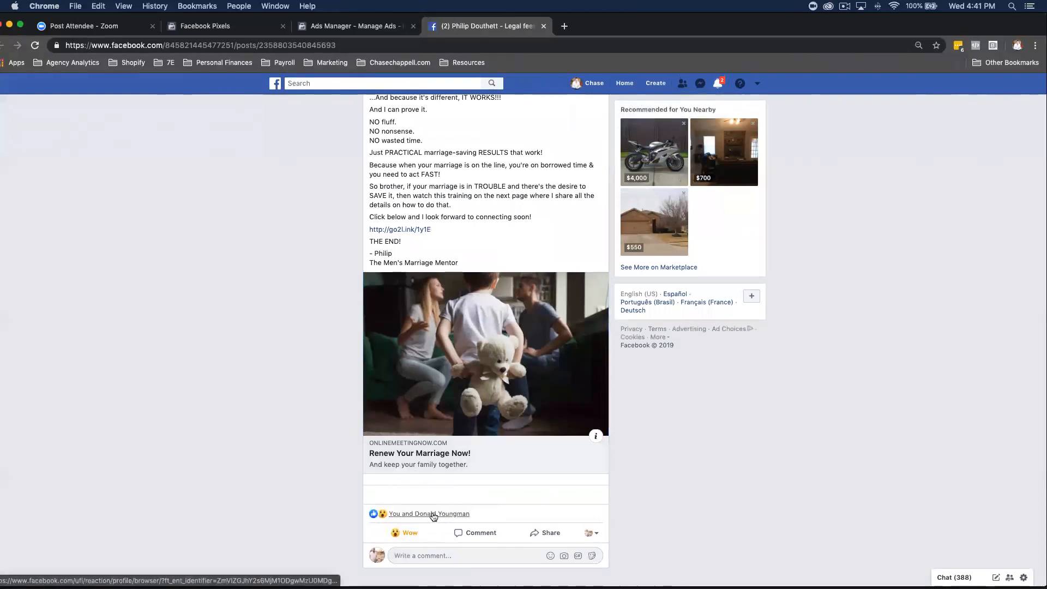
pyautogui.scroll(1, 616, 408)
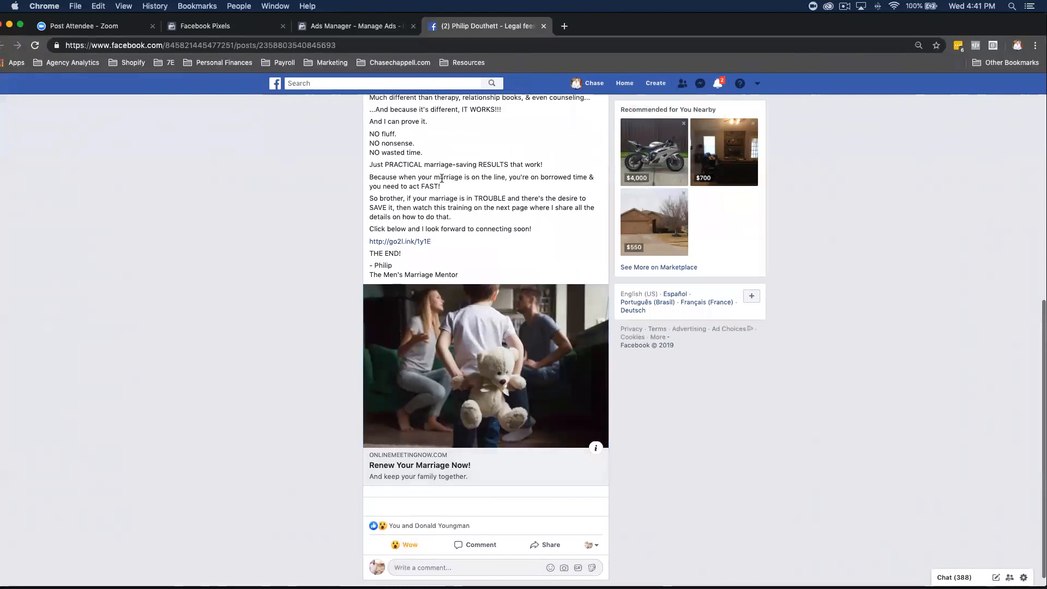
# Step: Compare the reactions in the ad's Ads Manager preview with those on its Facebook post
pyautogui.click(357, 26)
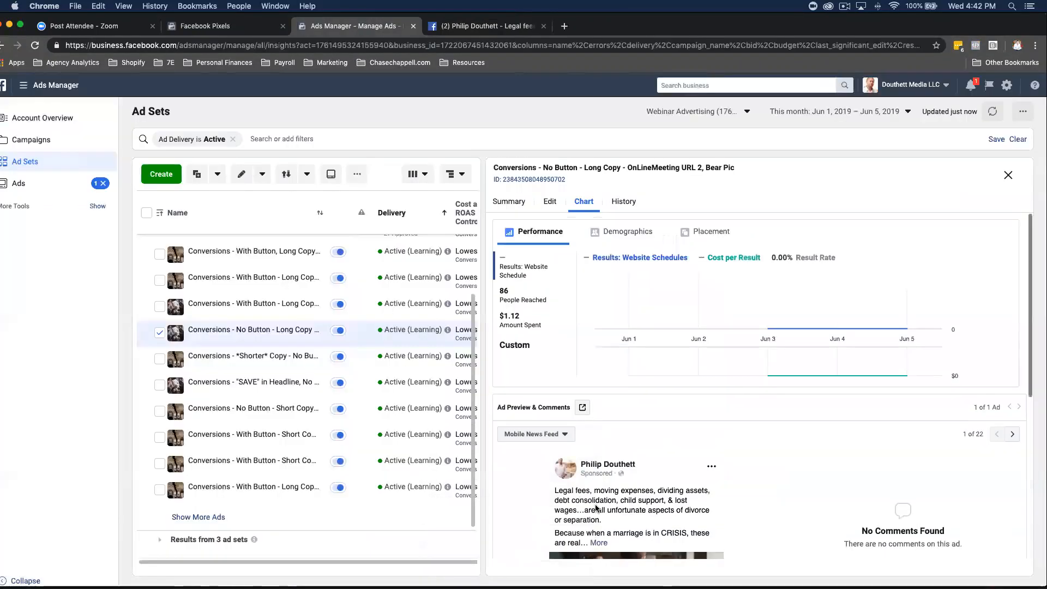
pyautogui.scroll(-5, 596, 508)
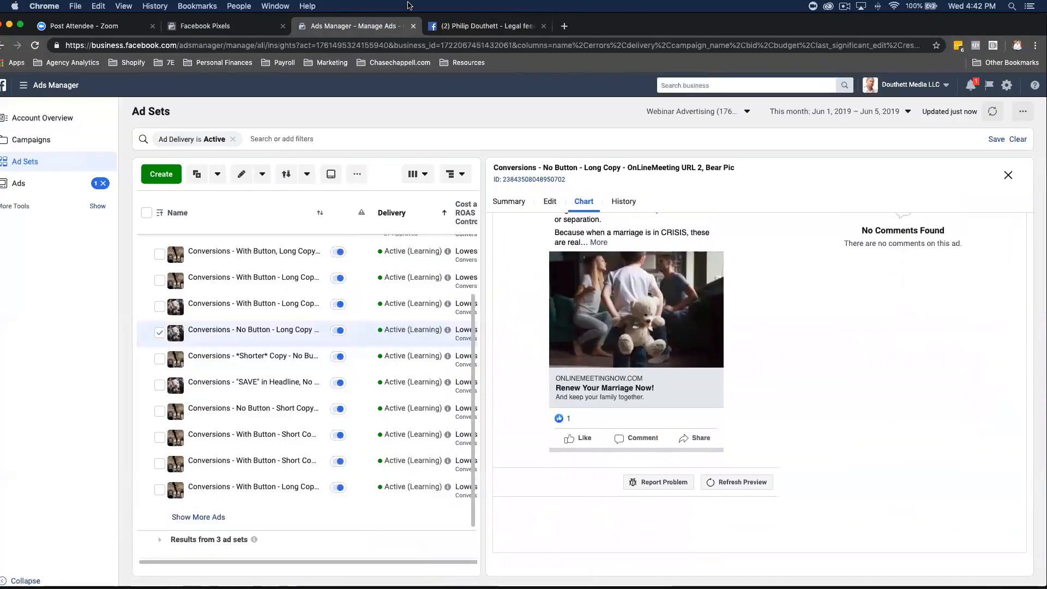
pyautogui.scroll(-1, 574, 394)
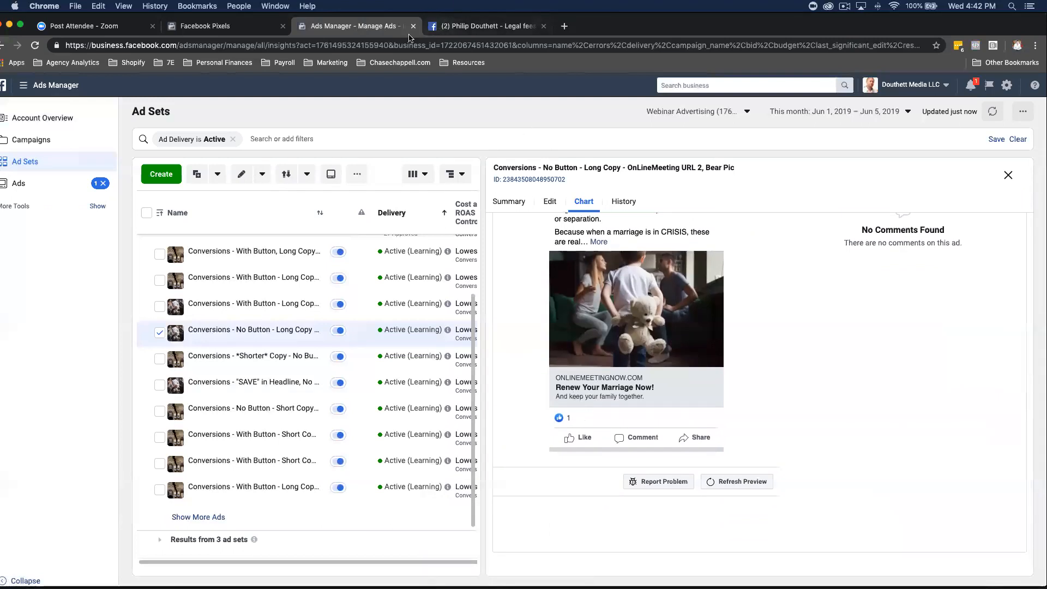
pyautogui.click(443, 33)
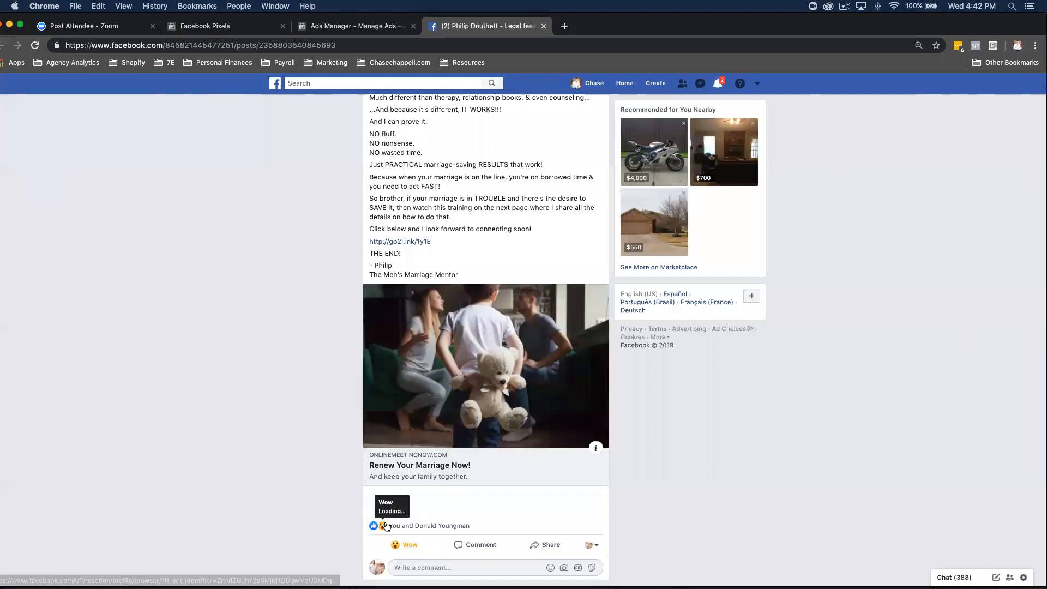
pyautogui.scroll(-1, 479, 470)
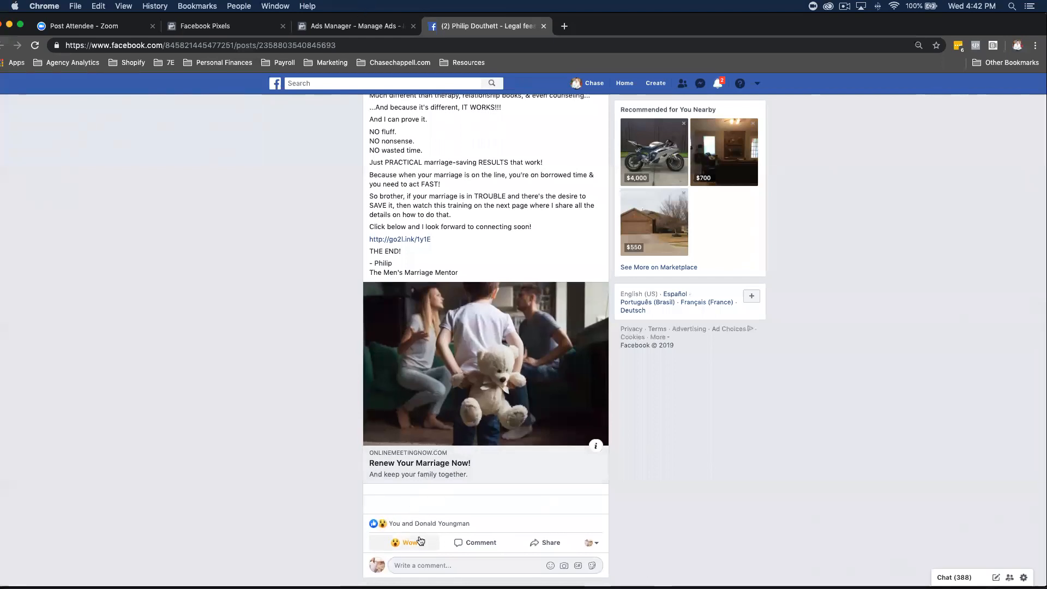
pyautogui.scroll(-1, 473, 551)
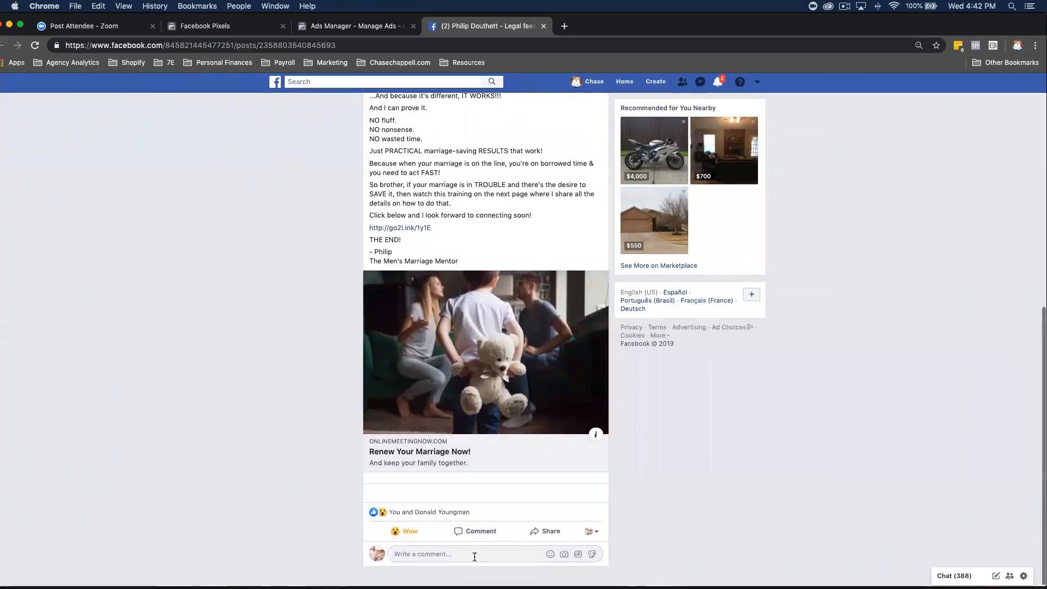
pyautogui.scroll(10, 469, 481)
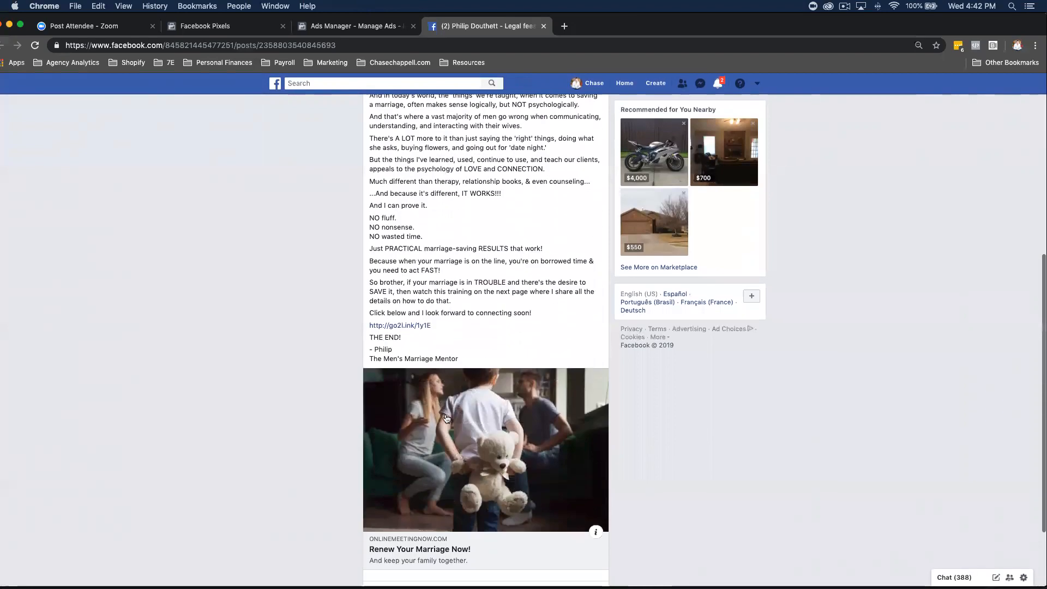
# Step: Return to Ads Manager and close the No Button - Long Copy ad's charts to show the full Ad Sets list
pyautogui.click(362, 28)
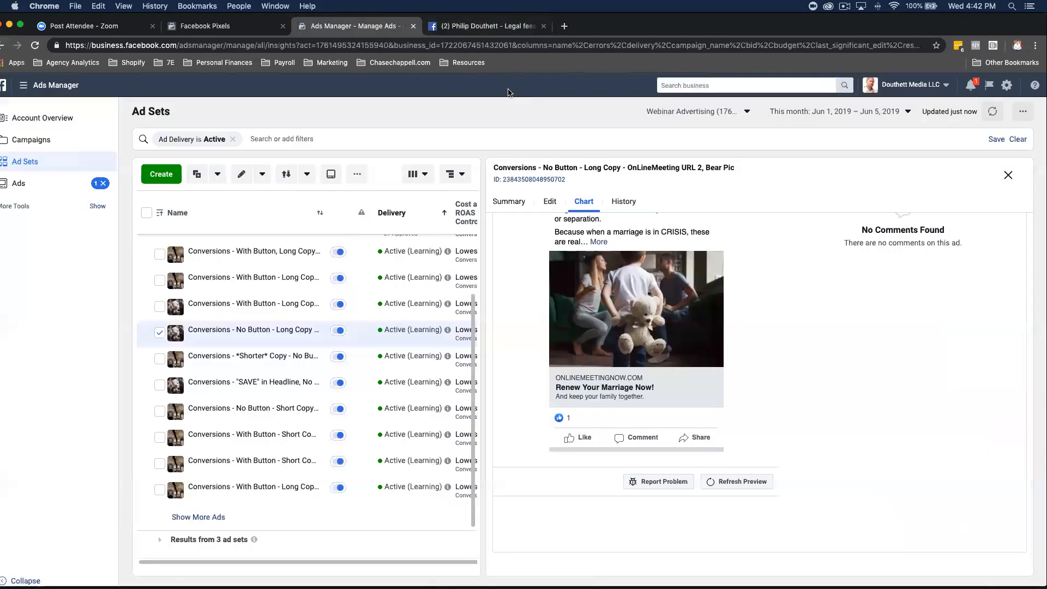
pyautogui.click(1008, 175)
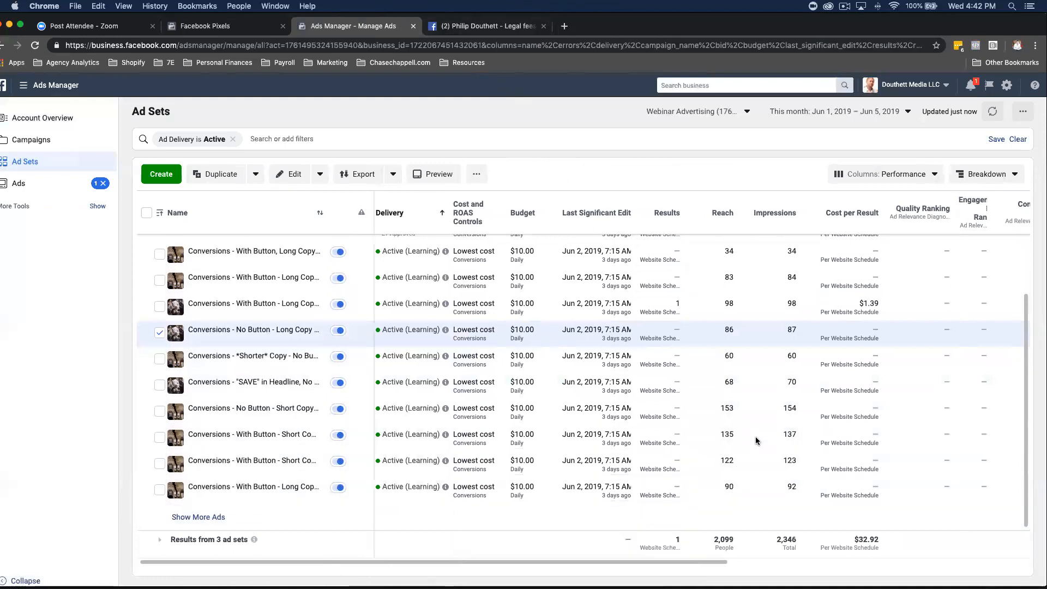
pyautogui.scroll(2, 755, 438)
pyautogui.scroll(1, 756, 438)
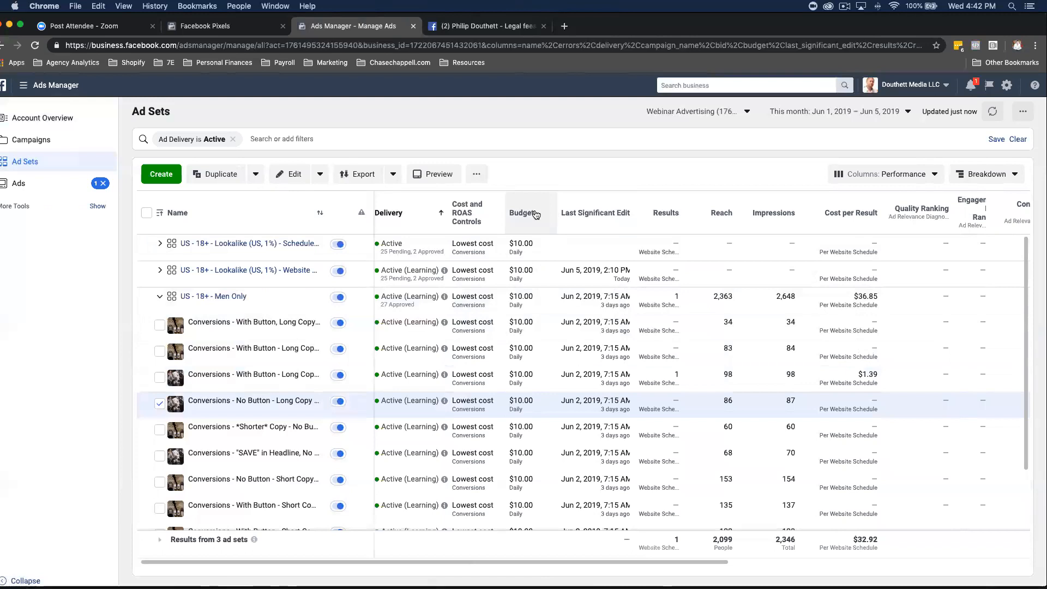
# Step: Expand both Lookalike ad sets to check their ads' delivery, and view the Men Only ad set's breakdown of all conversions
pyautogui.click(159, 270)
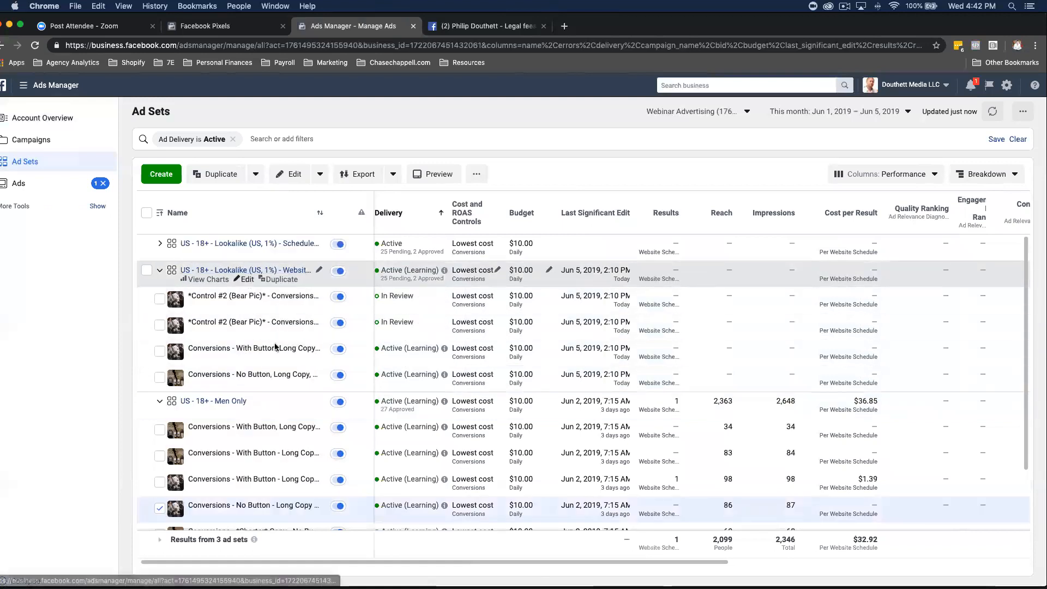
pyautogui.click(158, 244)
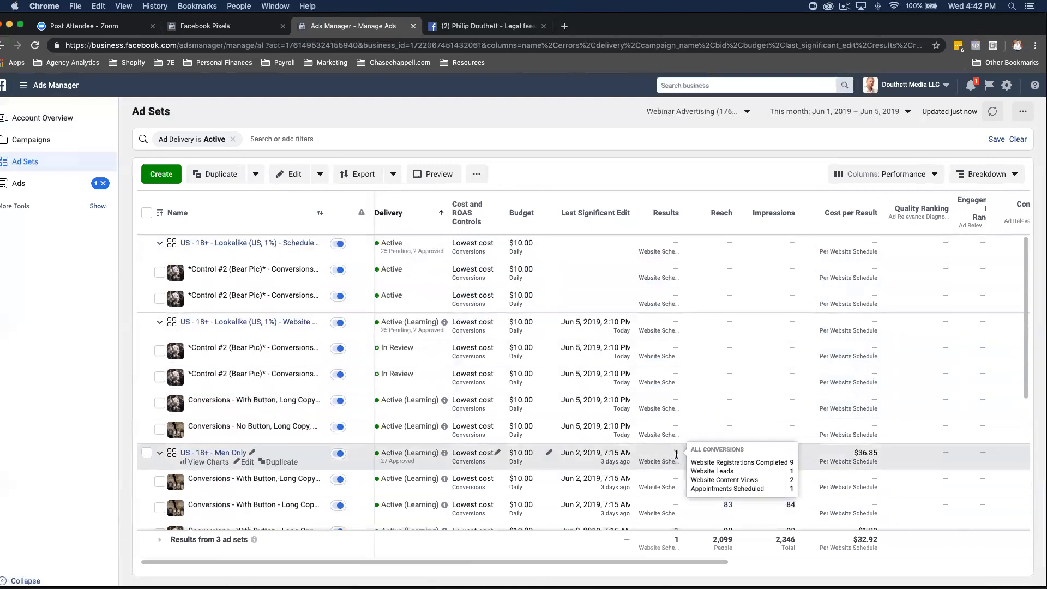
pyautogui.scroll(-3, 676, 454)
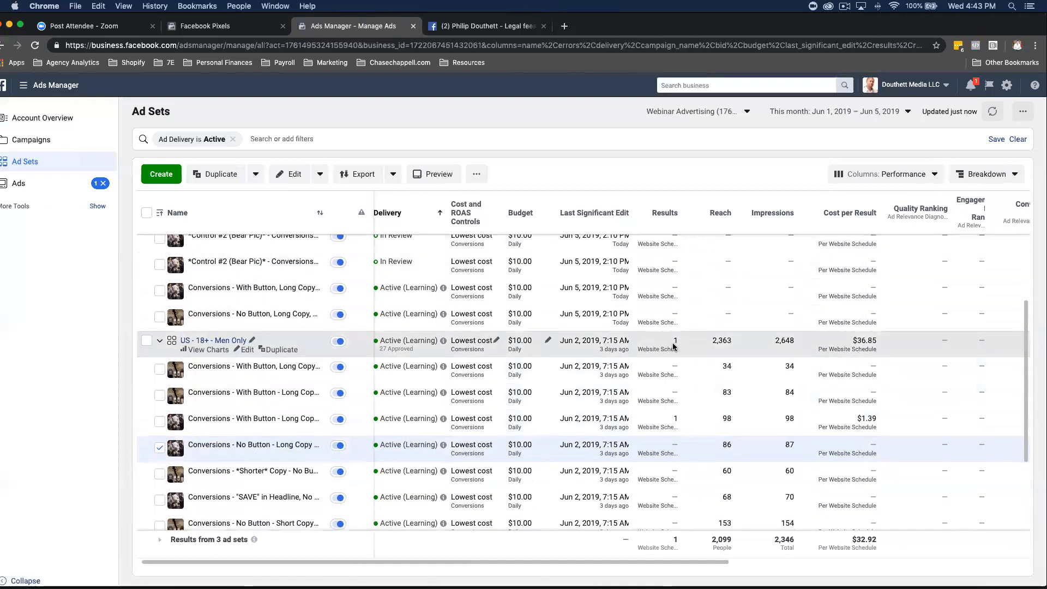
pyautogui.scroll(-1, 674, 342)
pyautogui.moveTo(686, 311)
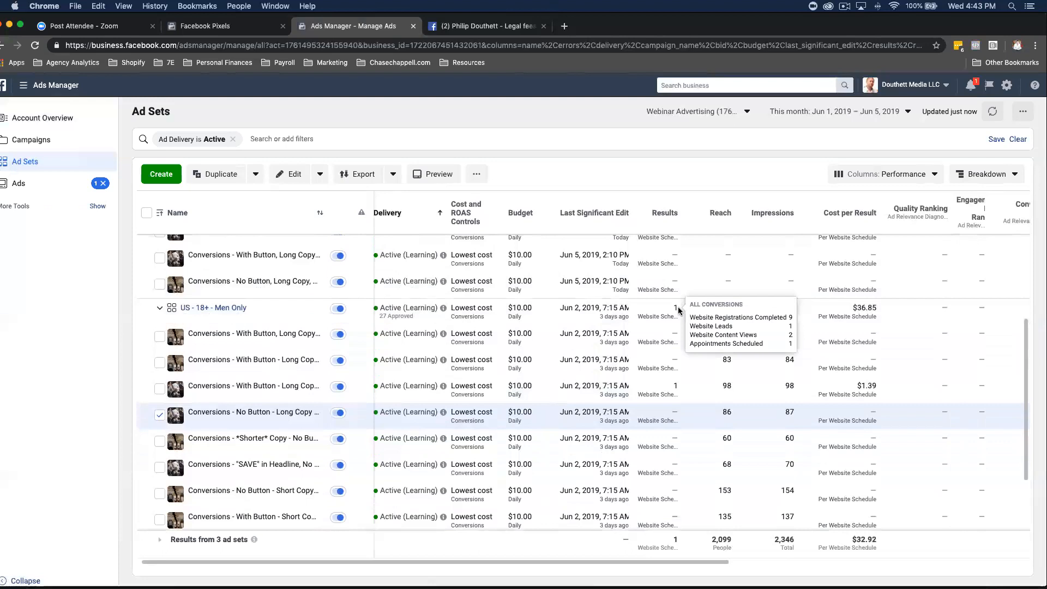
# Step: Collapse the Lookalike Schedule, Lookalike Website and Men Only ad sets
pyautogui.scroll(4, 204, 310)
pyautogui.click(159, 243)
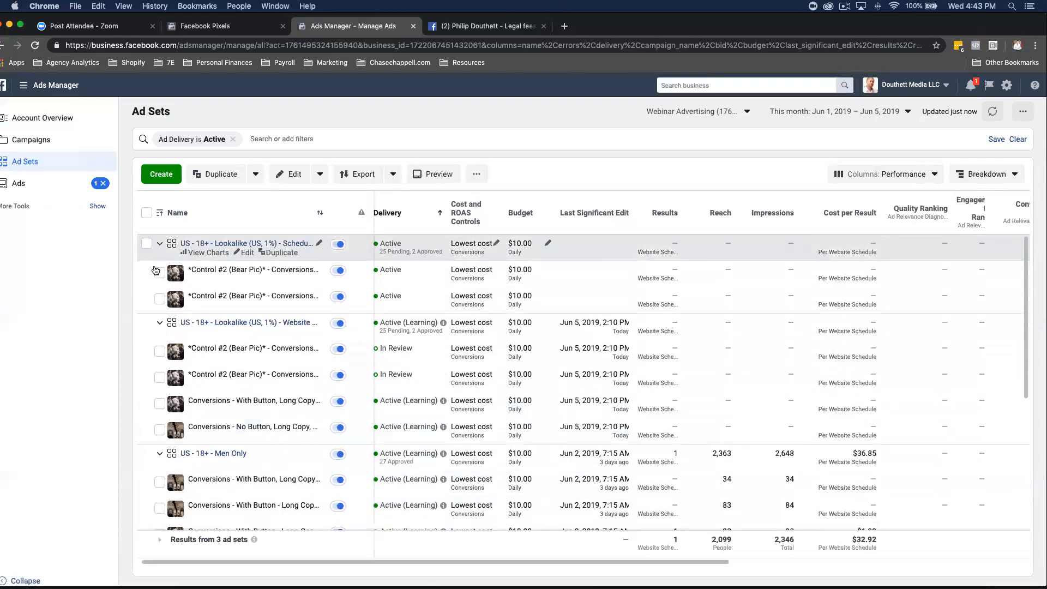
pyautogui.click(159, 270)
pyautogui.click(159, 298)
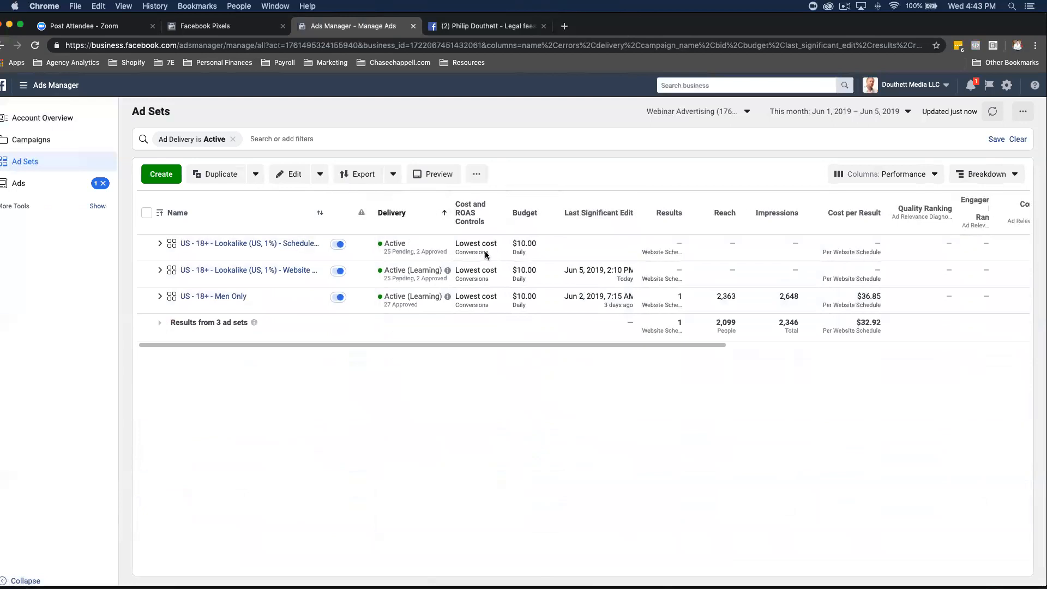
pyautogui.moveTo(444, 300)
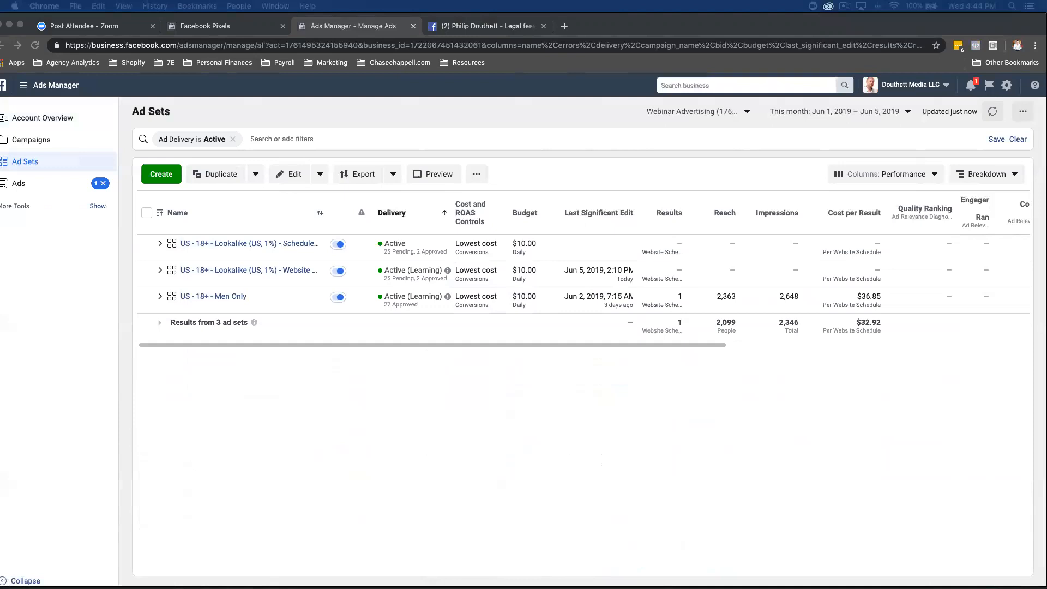
# Step: Switch to the Snappy Salads account's Ads Manager window and review the "Snappy Salads Lead Form - (Policy Link)" ad's preview, reactions and comments
pyautogui.moveTo(1046, 25)
pyautogui.mouseDown()
pyautogui.moveTo(1023, 25)
pyautogui.moveTo(1046, 26)
pyautogui.mouseUp()
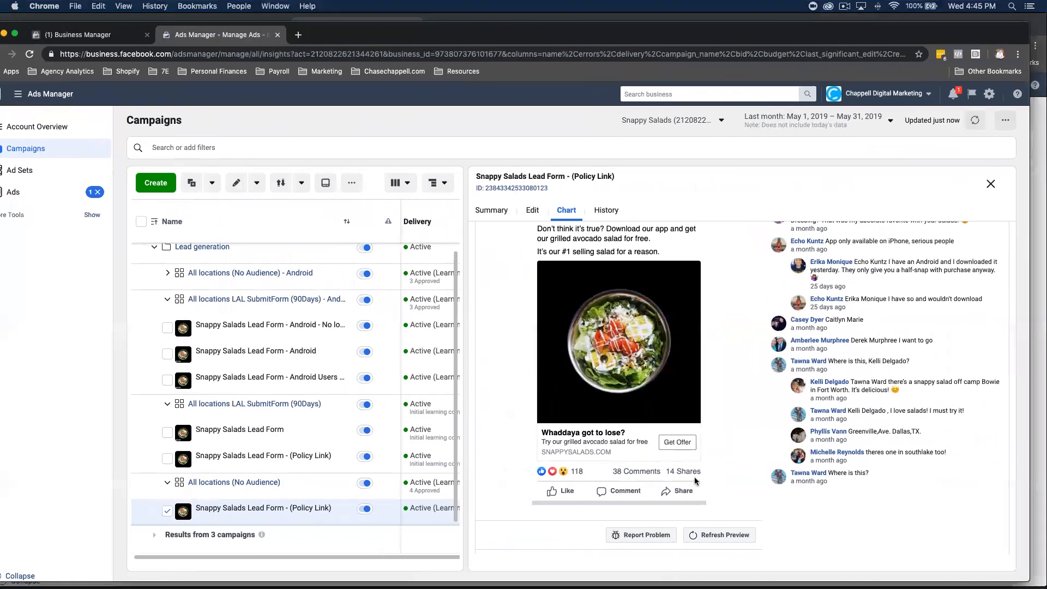
pyautogui.scroll(4, 663, 393)
pyautogui.scroll(-5, 663, 393)
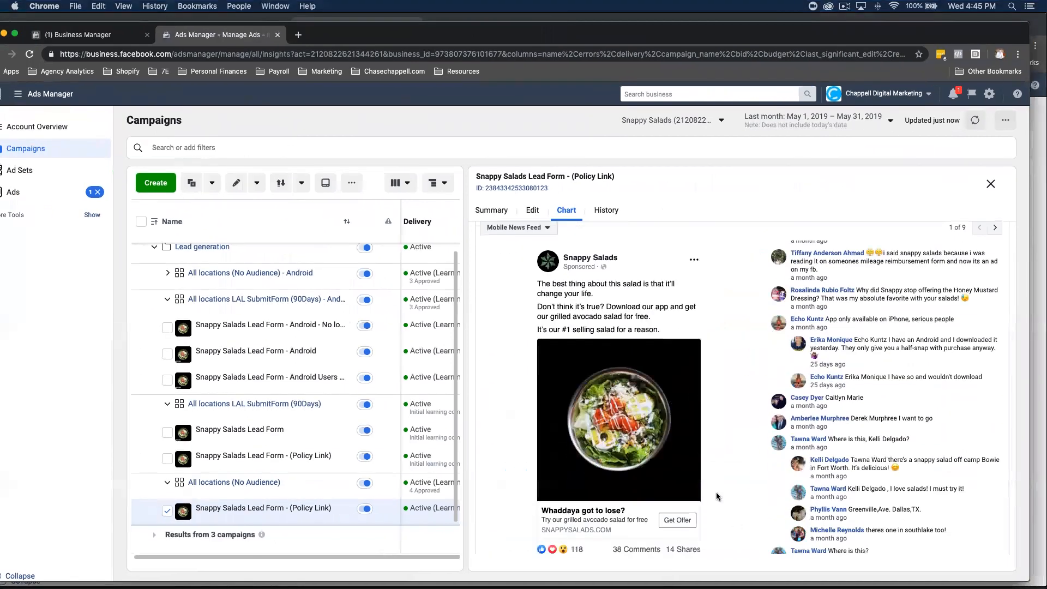
pyautogui.moveTo(541, 582)
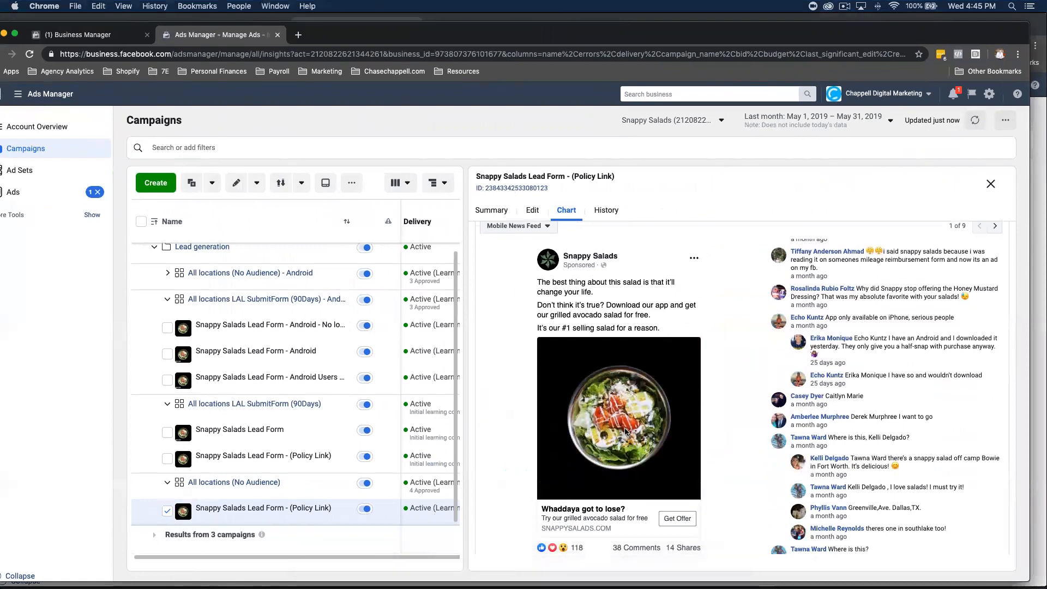
pyautogui.scroll(-2, 852, 456)
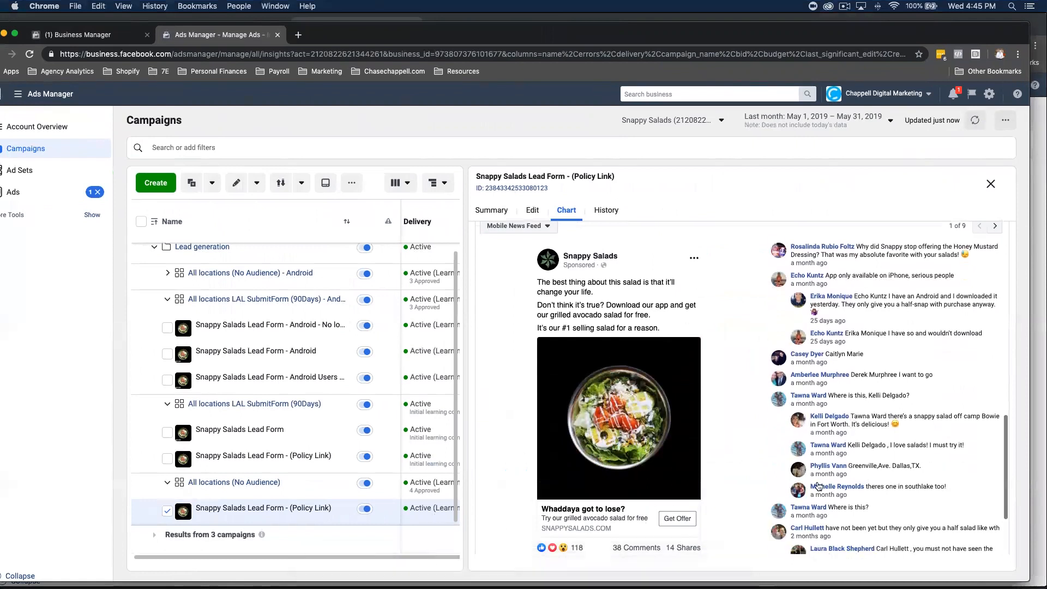
pyautogui.scroll(-5, 818, 485)
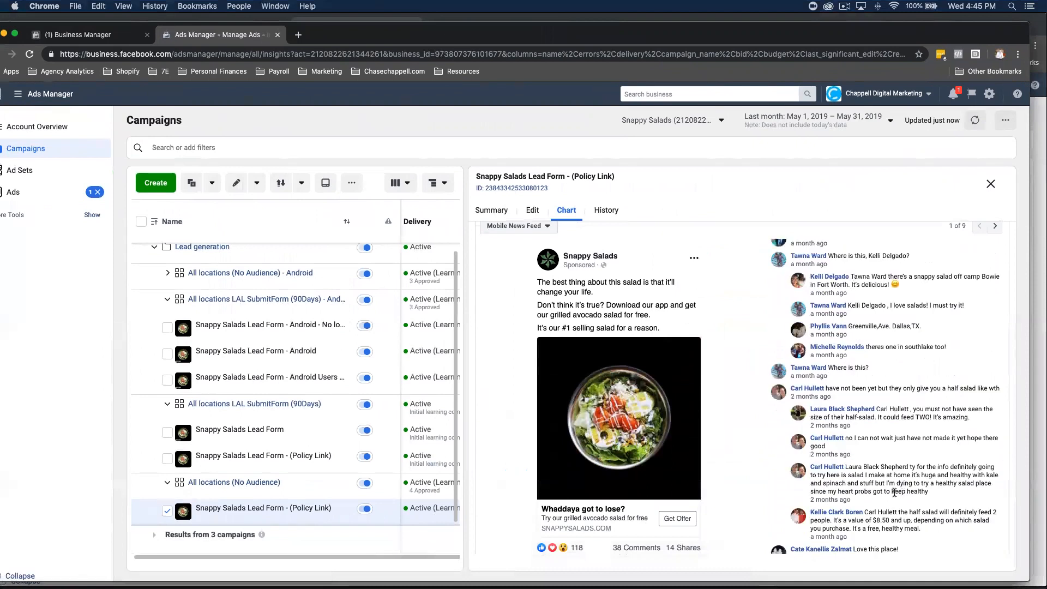
pyautogui.scroll(4, 894, 493)
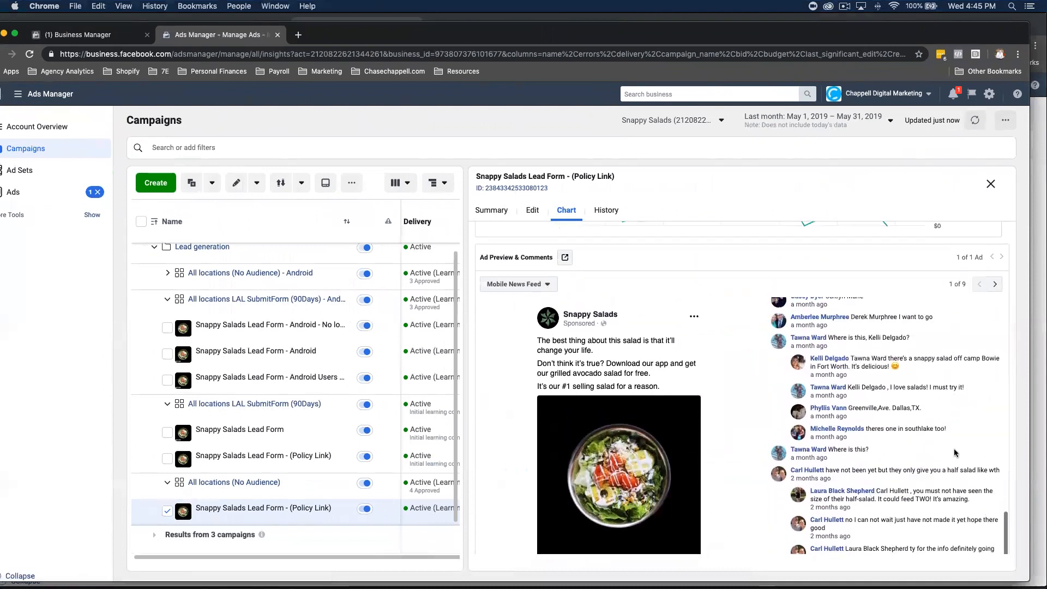
pyautogui.scroll(5, 955, 453)
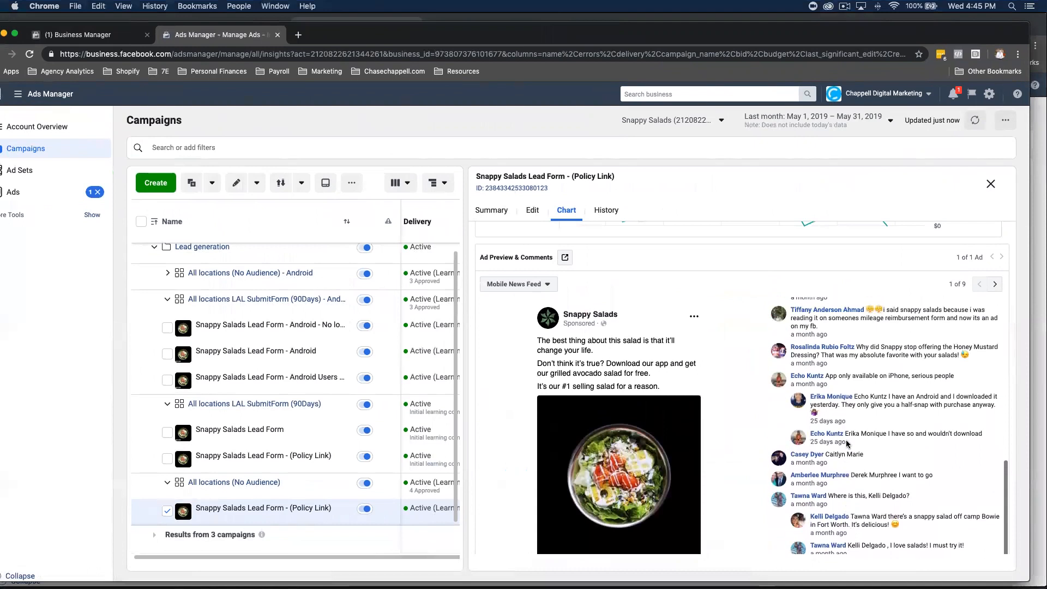
# Step: Read through the comments and reactions on the "Snappy Salads Lead Form - (Policy Link)" ad in the All locations (No Audience) ad set
pyautogui.scroll(3, 834, 414)
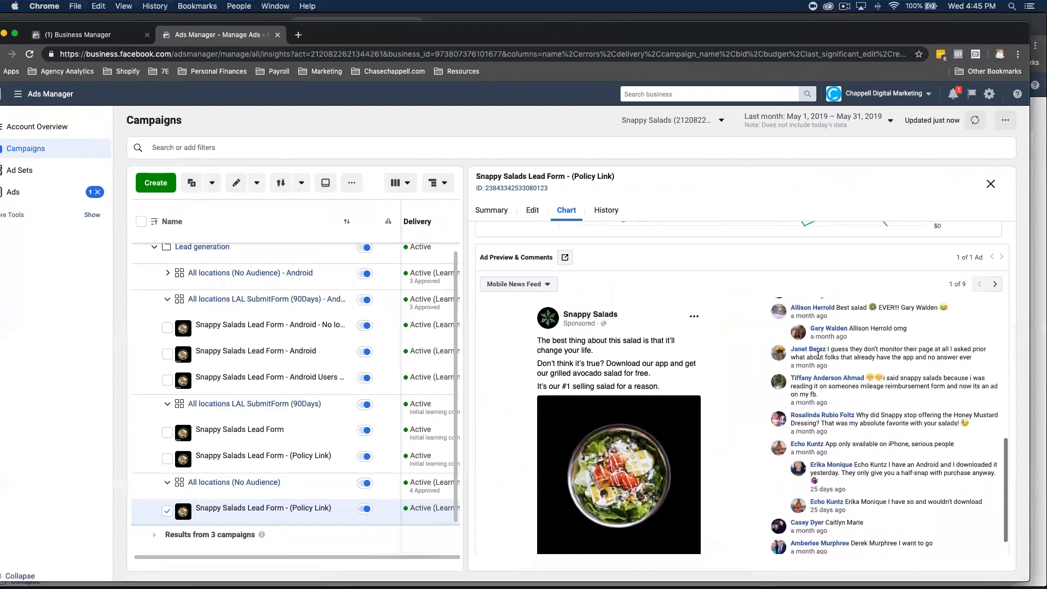
pyautogui.scroll(6, 807, 370)
pyautogui.scroll(4, 782, 396)
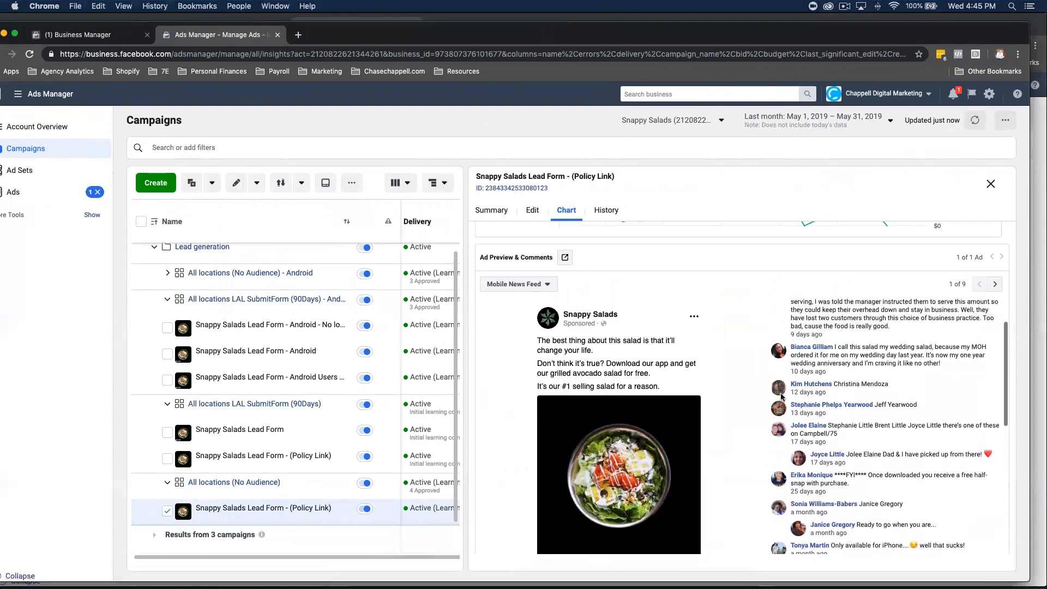
pyautogui.scroll(2, 781, 396)
pyautogui.scroll(-6, 781, 396)
pyautogui.scroll(-6, 781, 397)
pyautogui.scroll(-3, 781, 396)
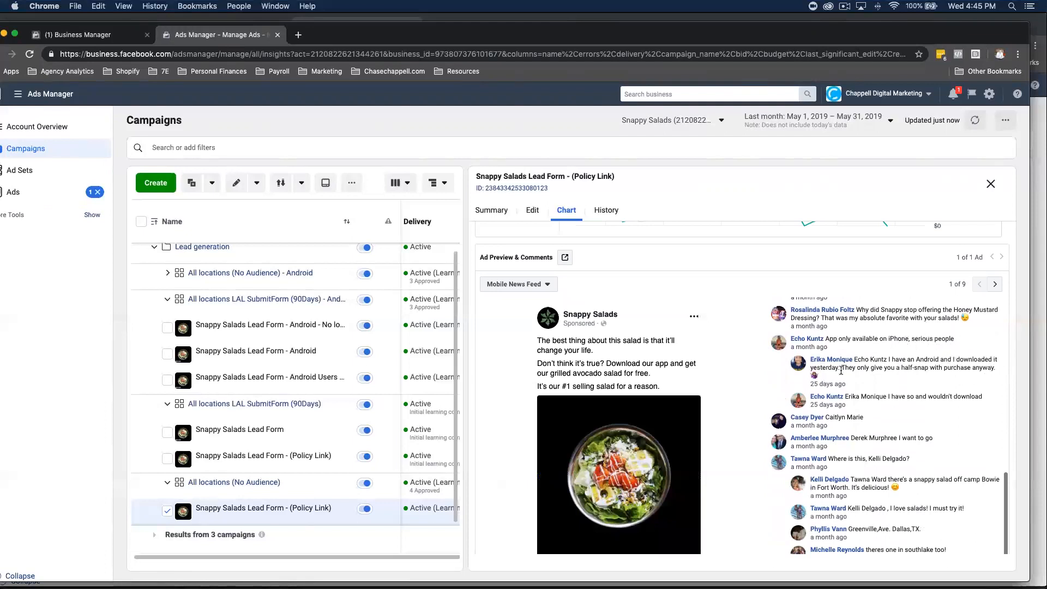
pyautogui.scroll(-5, 643, 421)
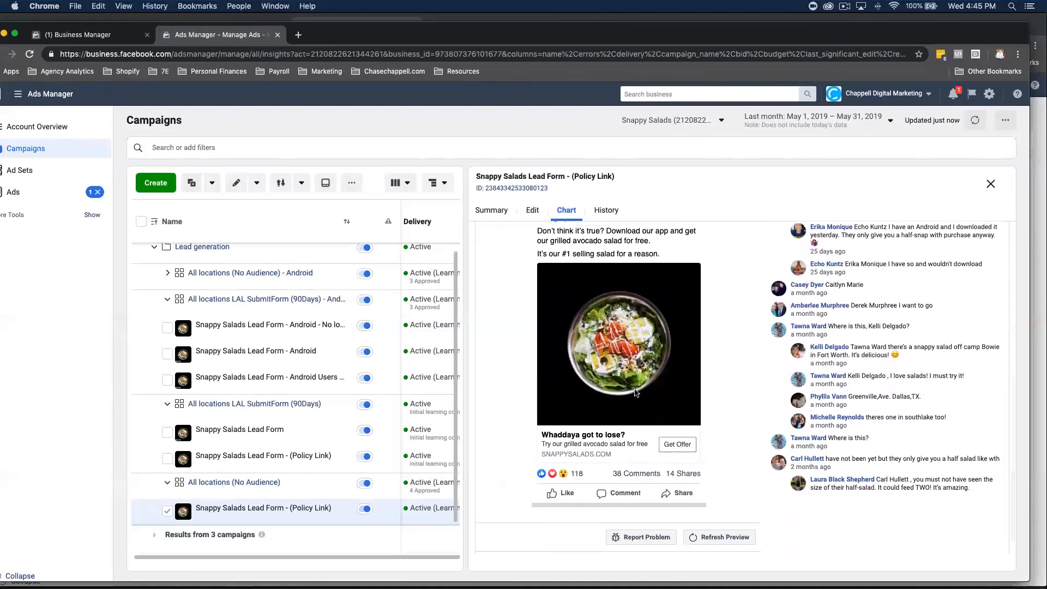
pyautogui.scroll(4, 635, 392)
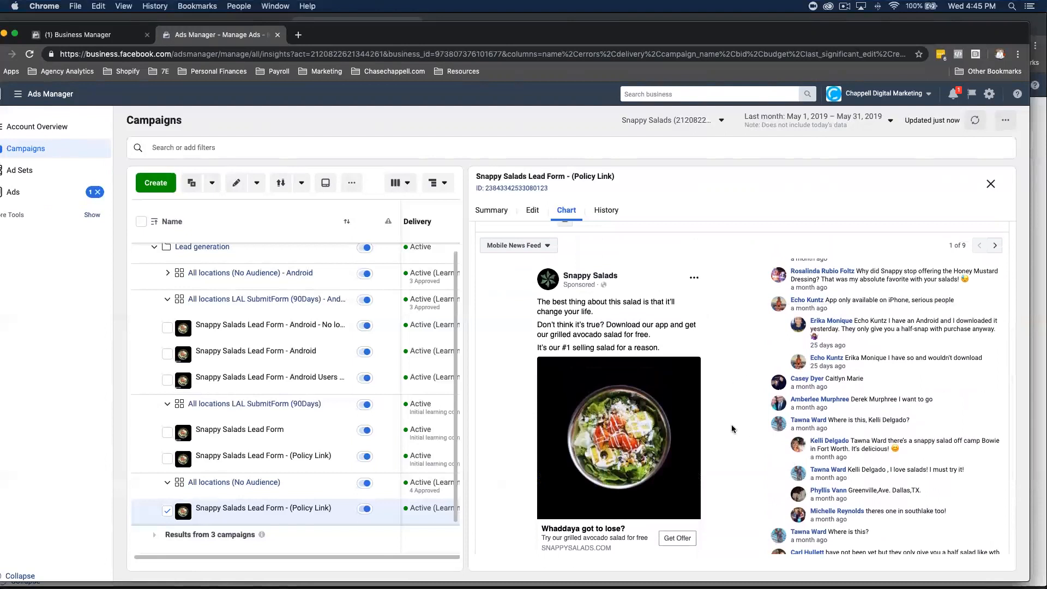
pyautogui.scroll(-5, 935, 332)
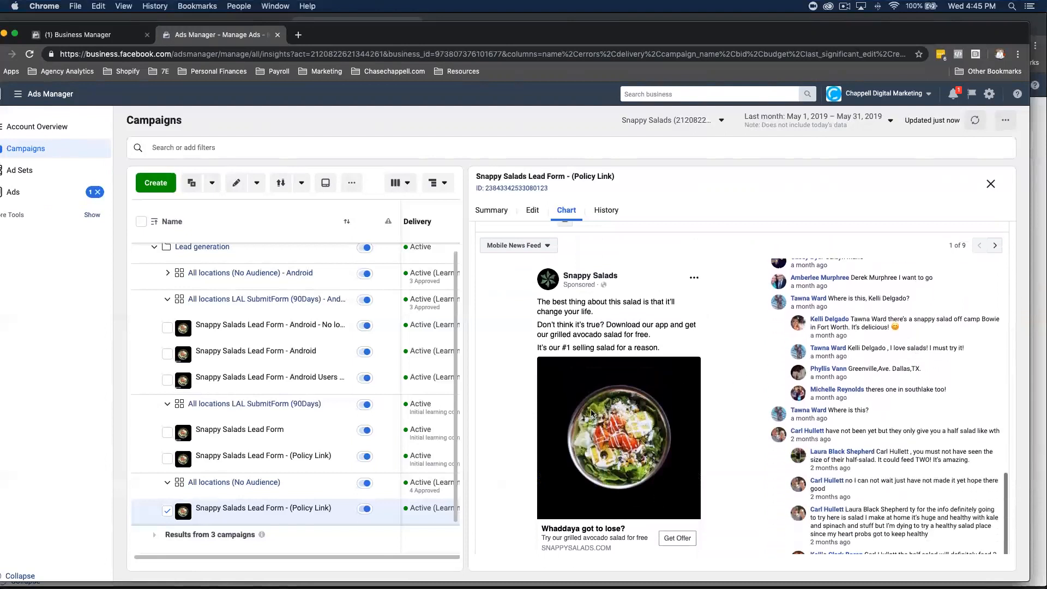
# Step: View the charts of the (Policy Link) ad in the All locations LAL SubmitForm (90Days) ad set and read its comments
pyautogui.click(208, 468)
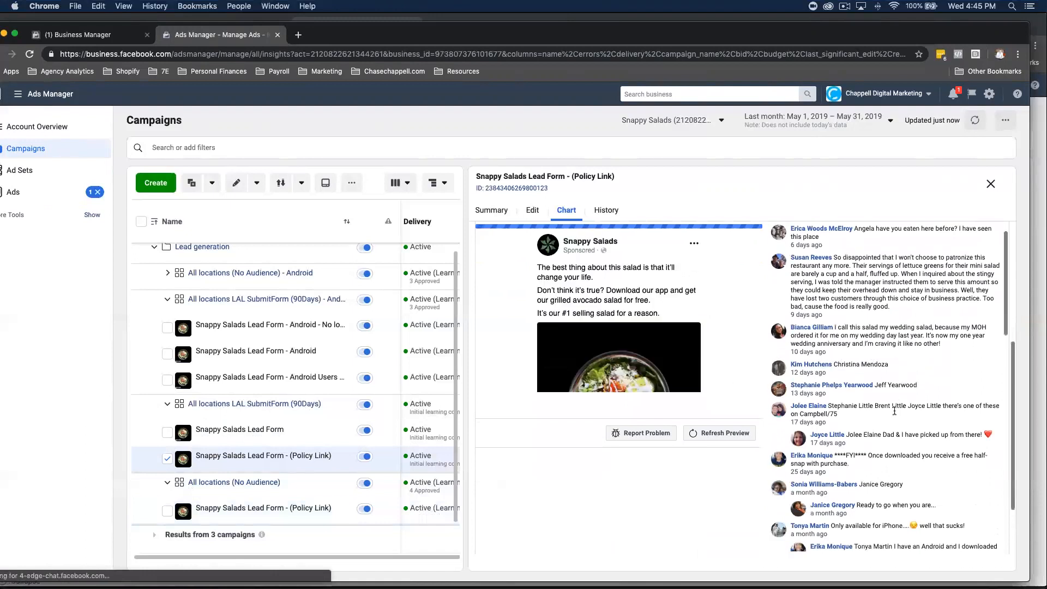
pyautogui.scroll(-4, 894, 410)
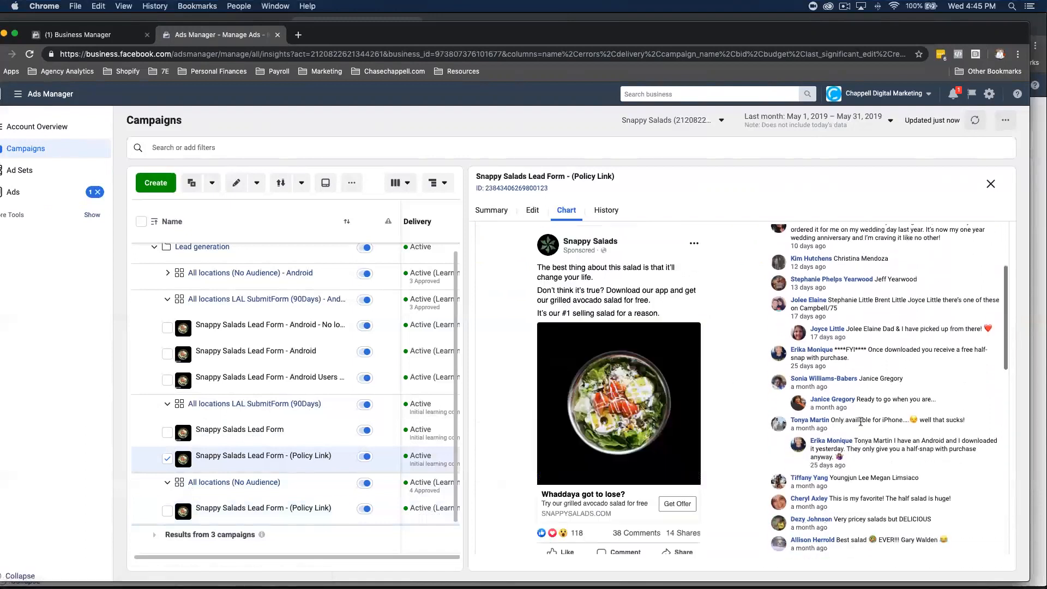
pyautogui.scroll(-10, 872, 422)
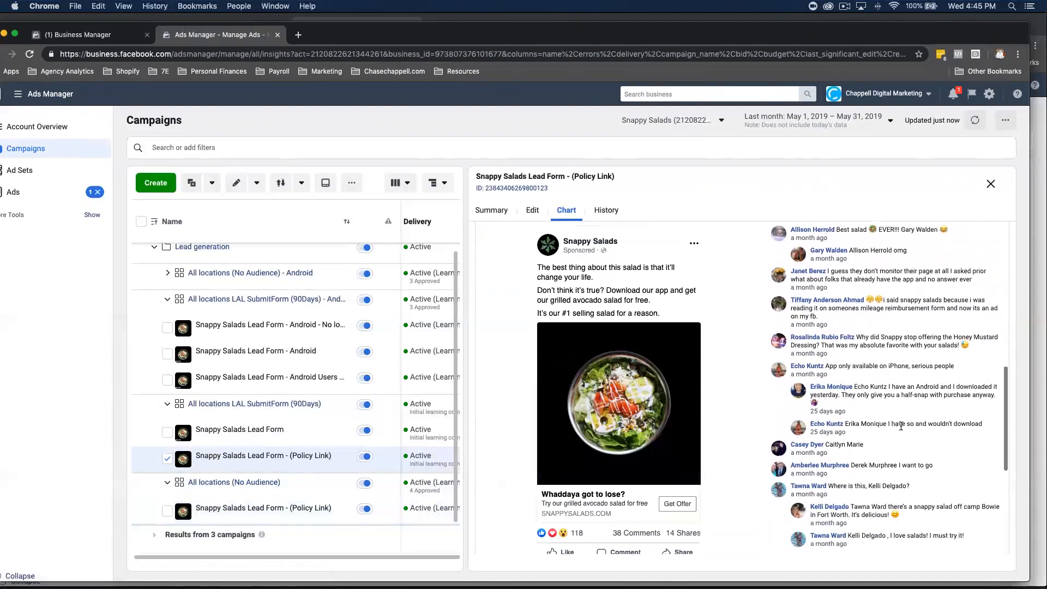
pyautogui.scroll(-3, 867, 461)
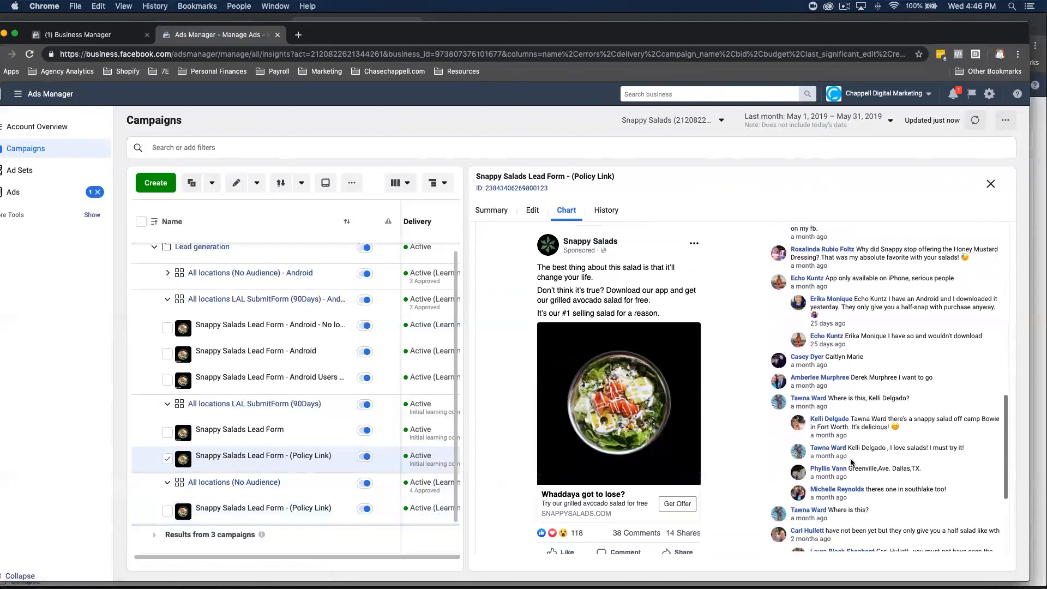
# Step: View the charts of the active Snappy Salads Lead Form ad under All locations (No Audience) and read its preview, reactions and comments
pyautogui.scroll(-3, 264, 499)
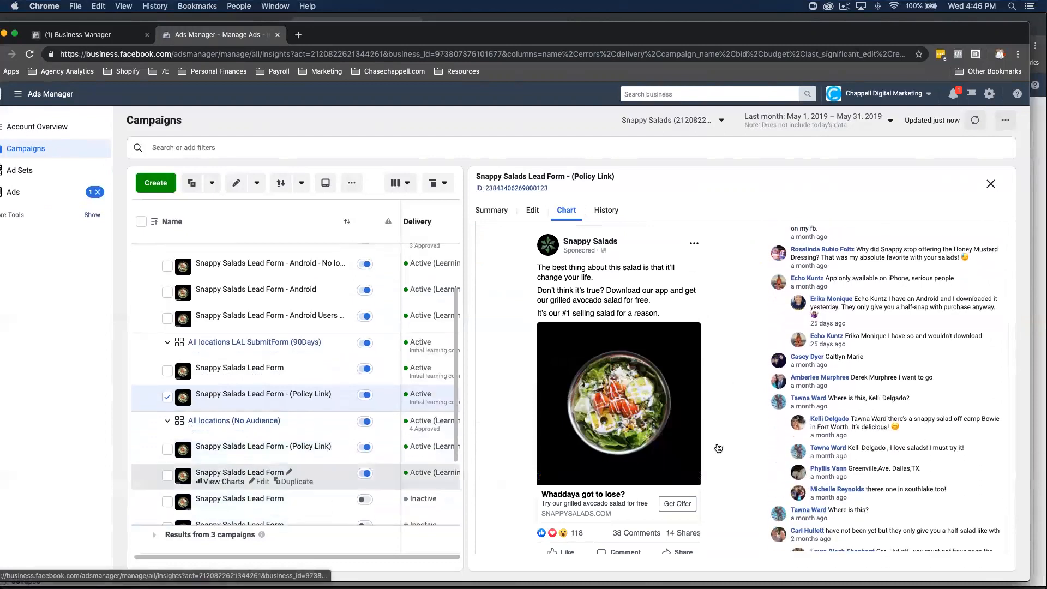
pyautogui.scroll(-3, 864, 432)
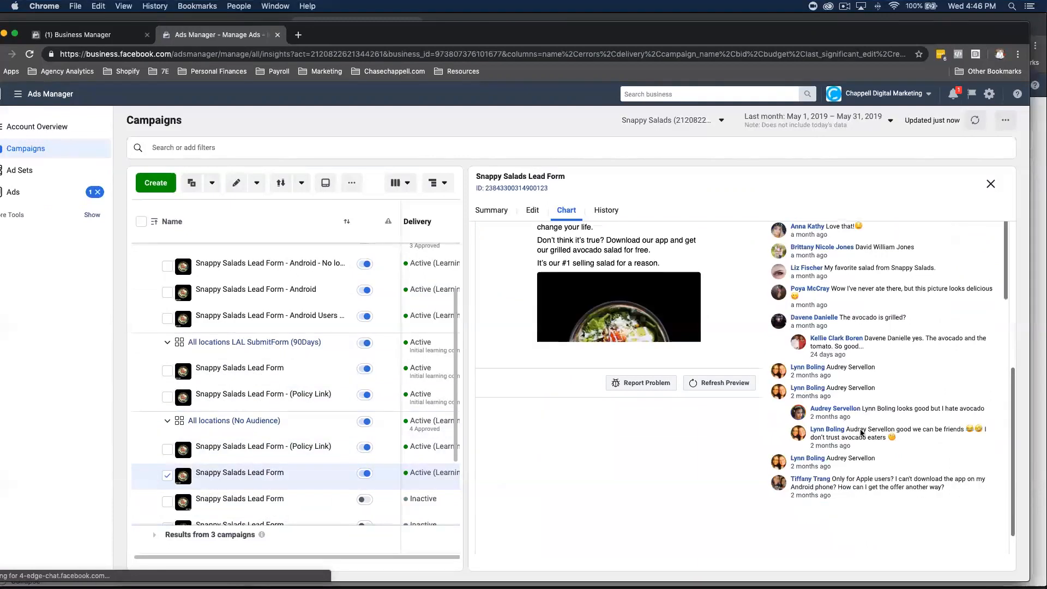
pyautogui.scroll(-8, 860, 434)
pyautogui.scroll(6, 860, 431)
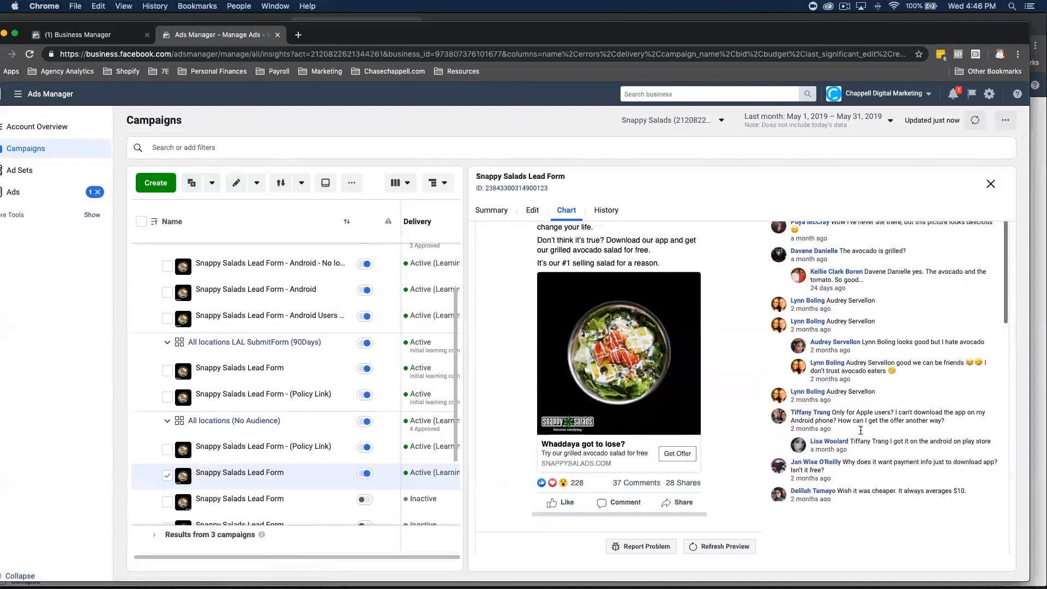
pyautogui.scroll(2, 860, 430)
pyautogui.scroll(1, 846, 457)
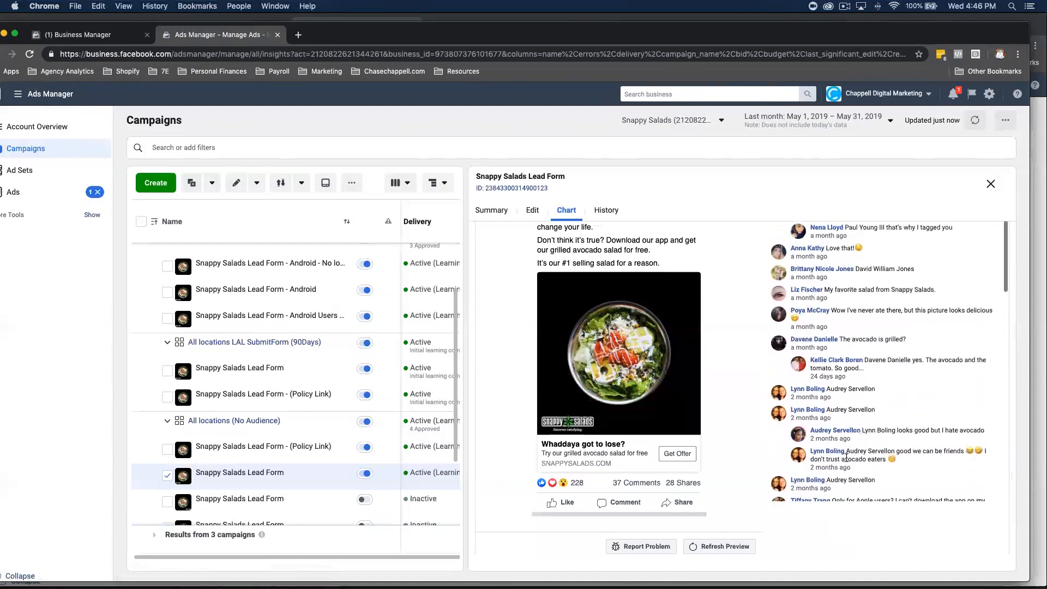
pyautogui.scroll(-10, 900, 447)
pyautogui.scroll(-4, 896, 431)
pyautogui.scroll(-2, 968, 402)
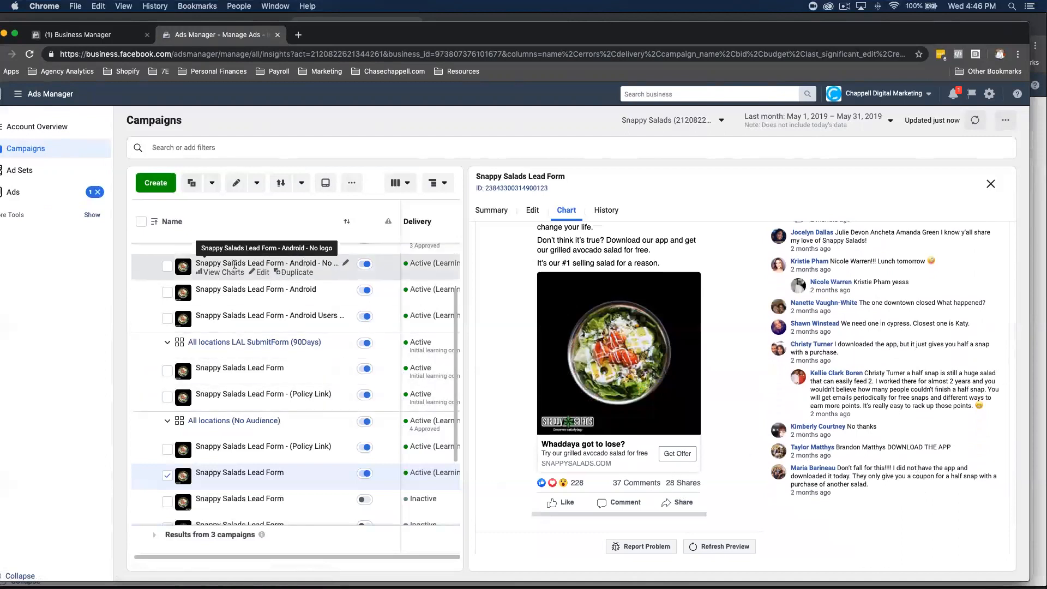
# Step: Compare the previews and engagement of the No logo, Android and Android Users Text ads in the LAL SubmitForm (90Days) Android ad set
pyautogui.click(219, 263)
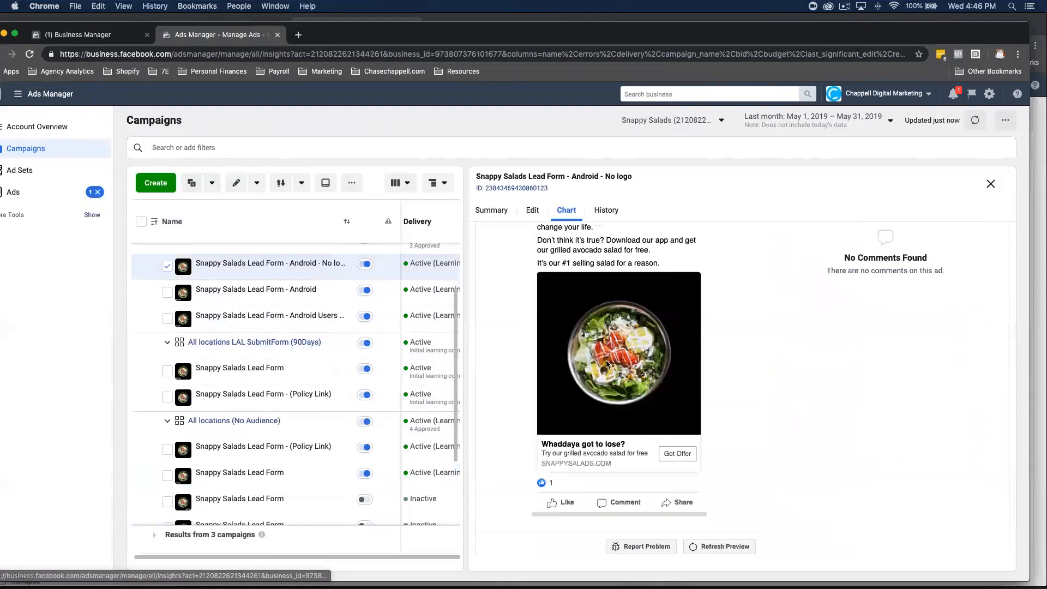
pyautogui.click(278, 291)
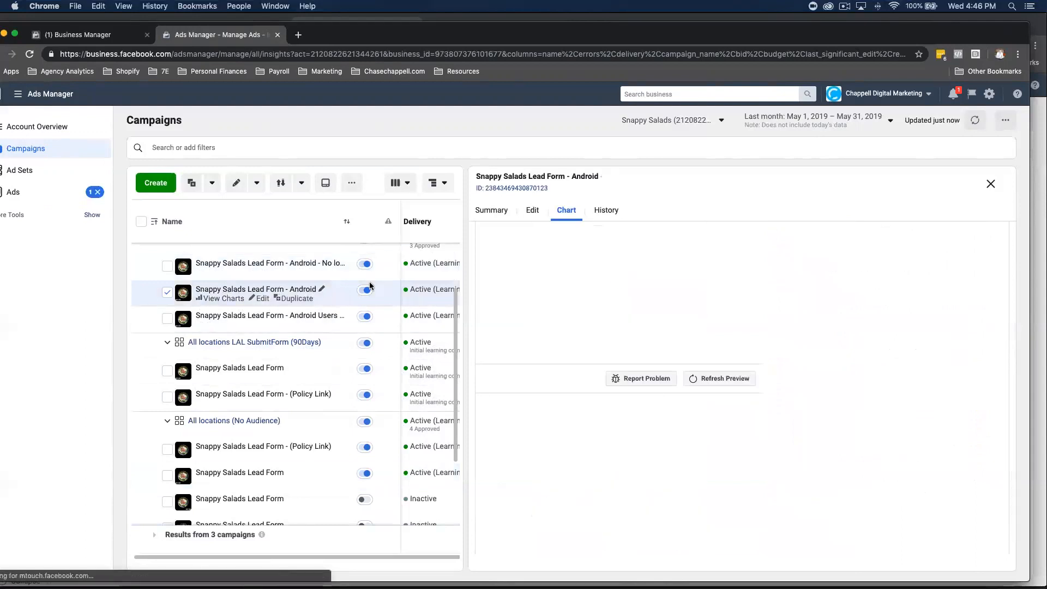
pyautogui.moveTo(579, 177); pyautogui.dragTo(642, 183)
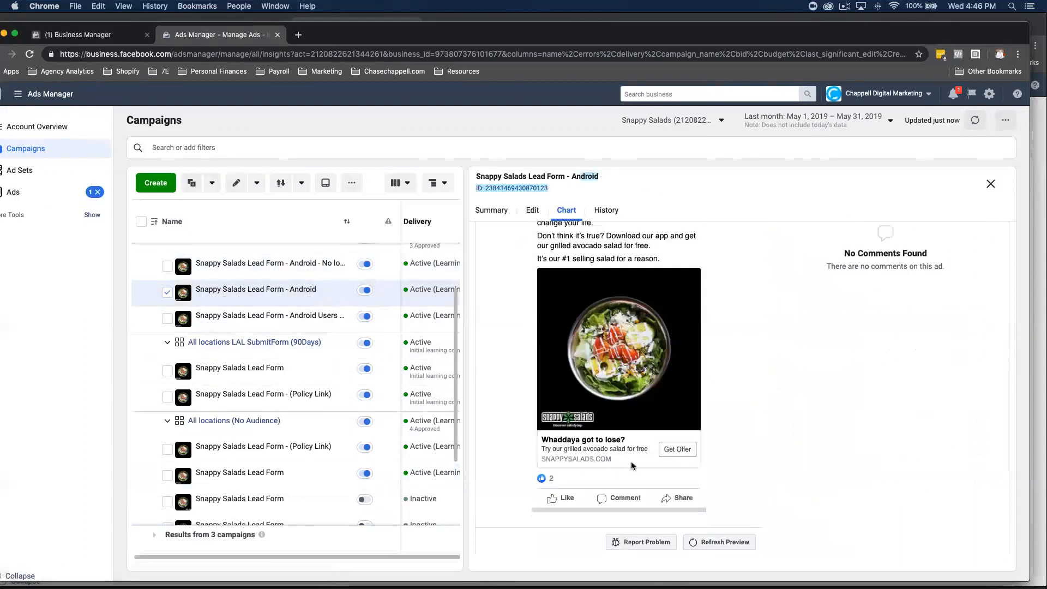
pyautogui.click(305, 263)
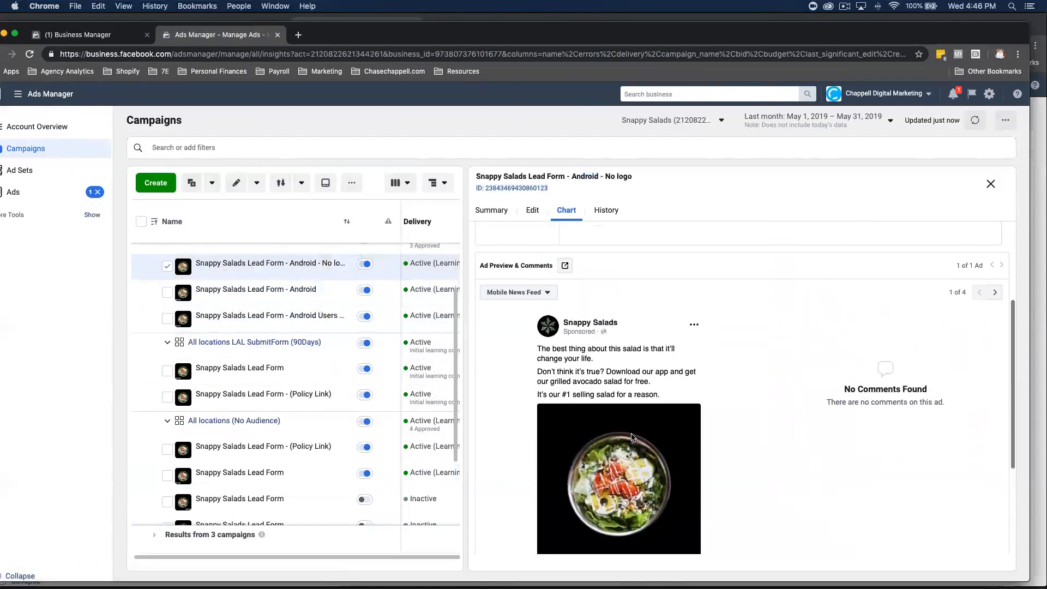
pyautogui.click(273, 316)
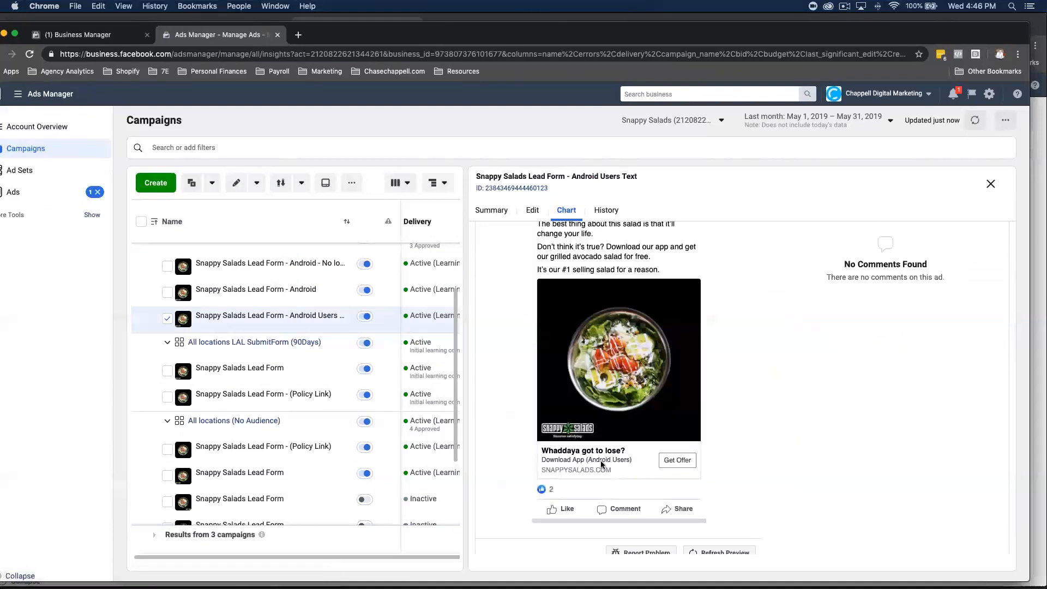
pyautogui.scroll(2, 622, 424)
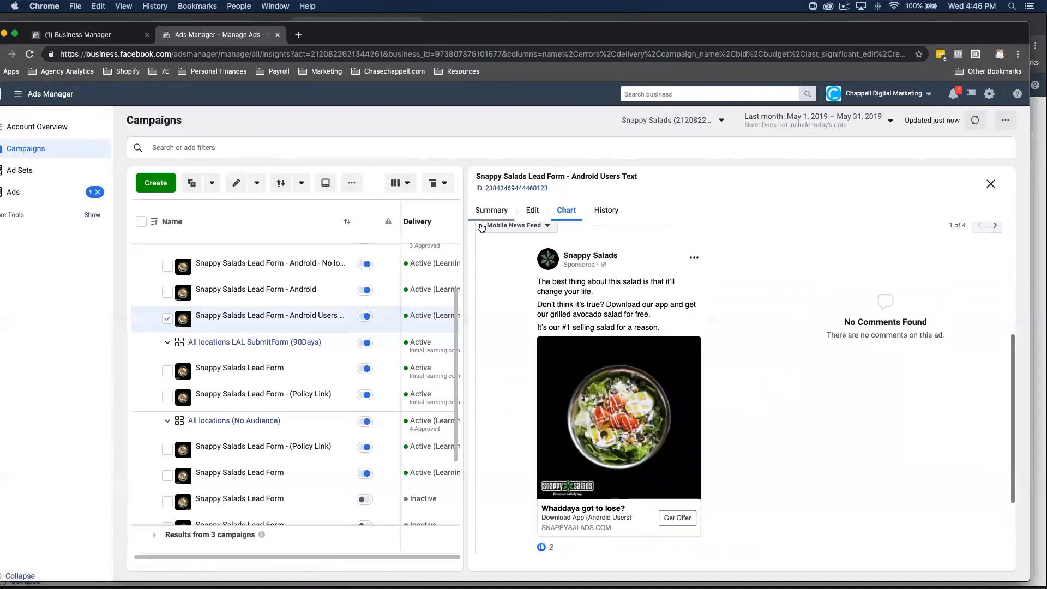
# Step: Expand the All locations (No Audience) - Android ad set and set the reporting date range to Lifetime
pyautogui.hscroll(10, 442, 331)
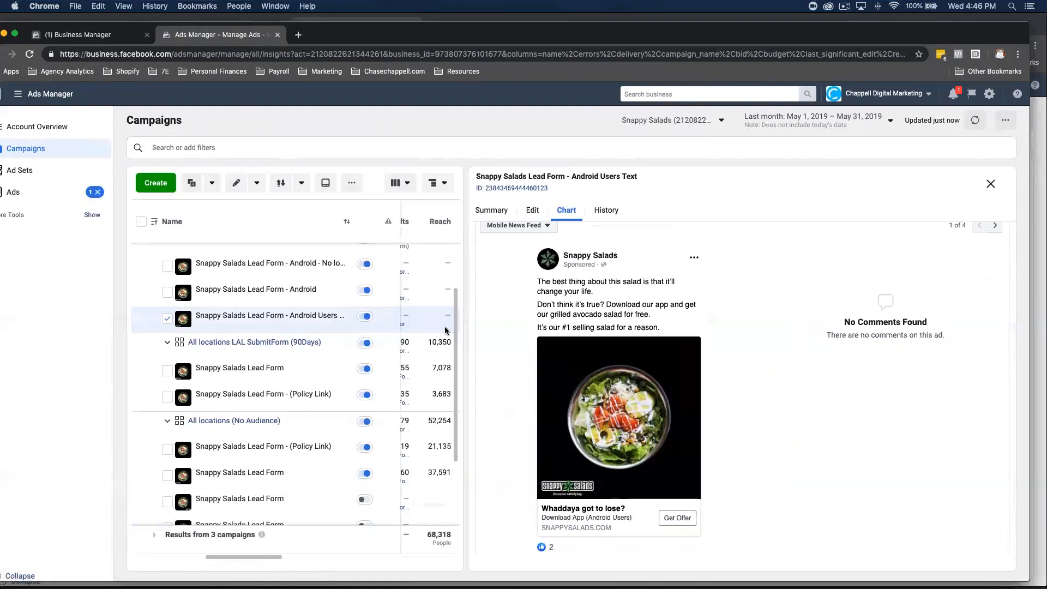
pyautogui.scroll(3, 445, 310)
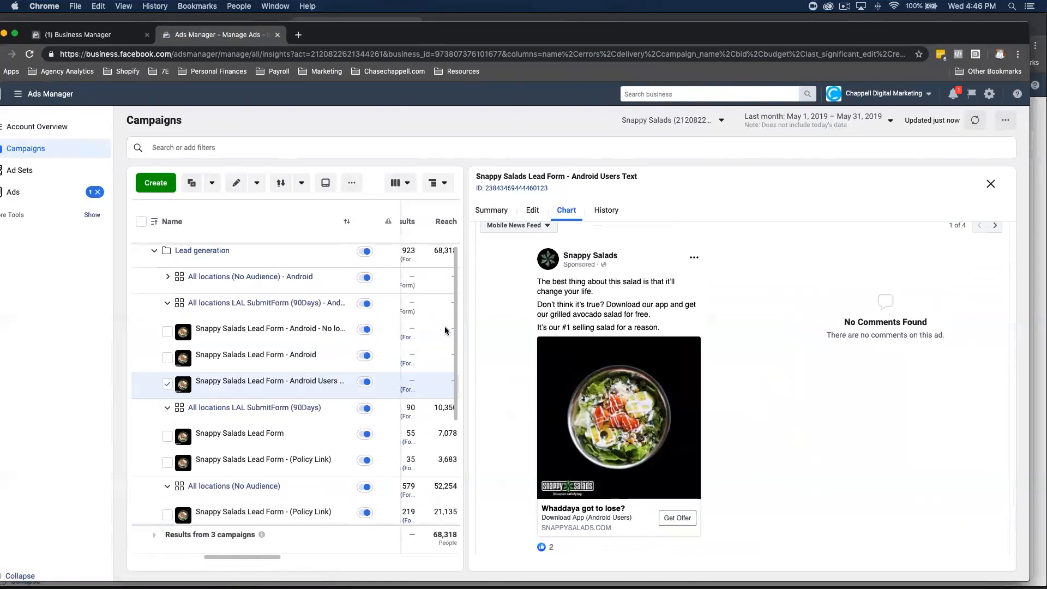
pyautogui.click(167, 278)
pyautogui.hscroll(-1, 436, 328)
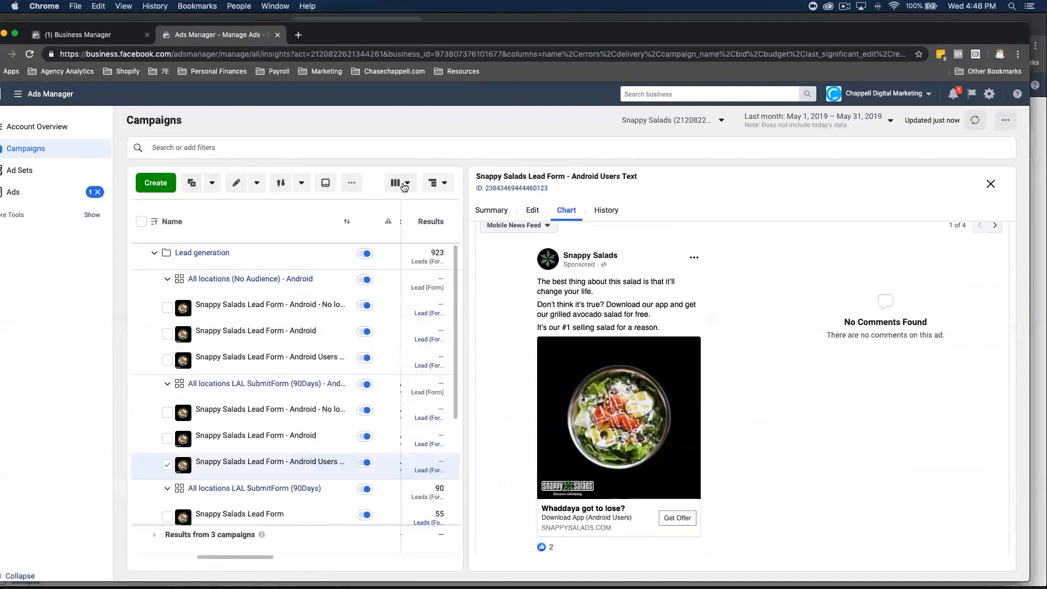
pyautogui.click(821, 121)
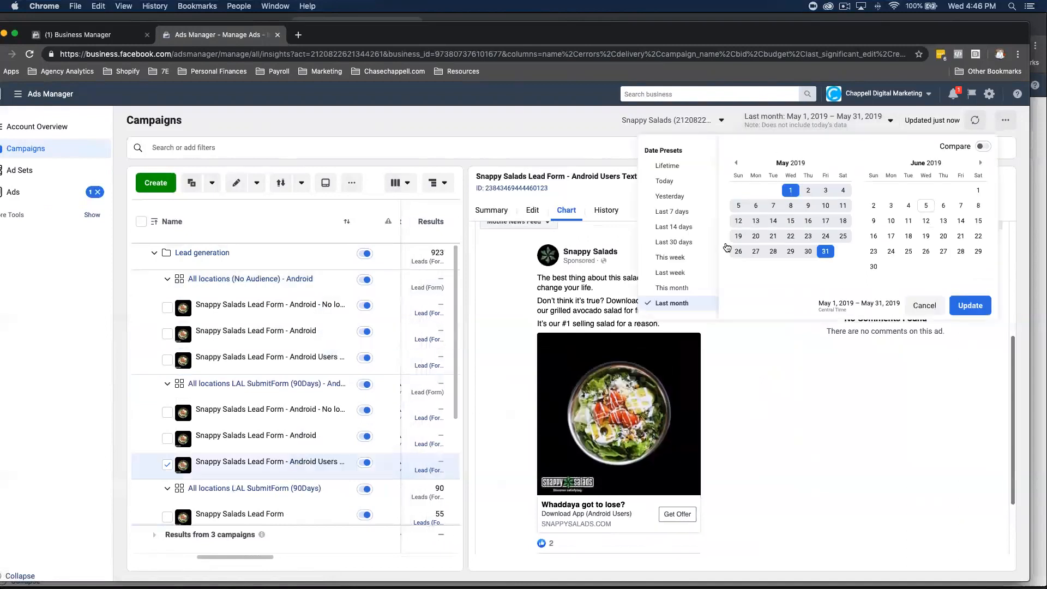
pyautogui.click(668, 165)
# Step: Compare the reach and cost per result of the lead generation ad sets and their ads
pyautogui.hscroll(5, 431, 290)
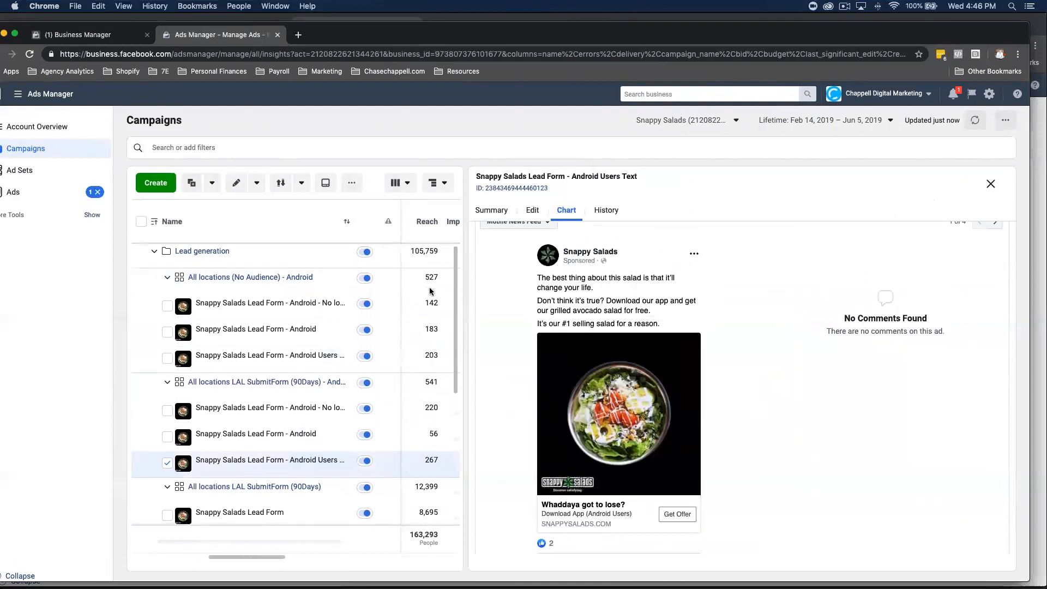
pyautogui.hscroll(-3, 432, 292)
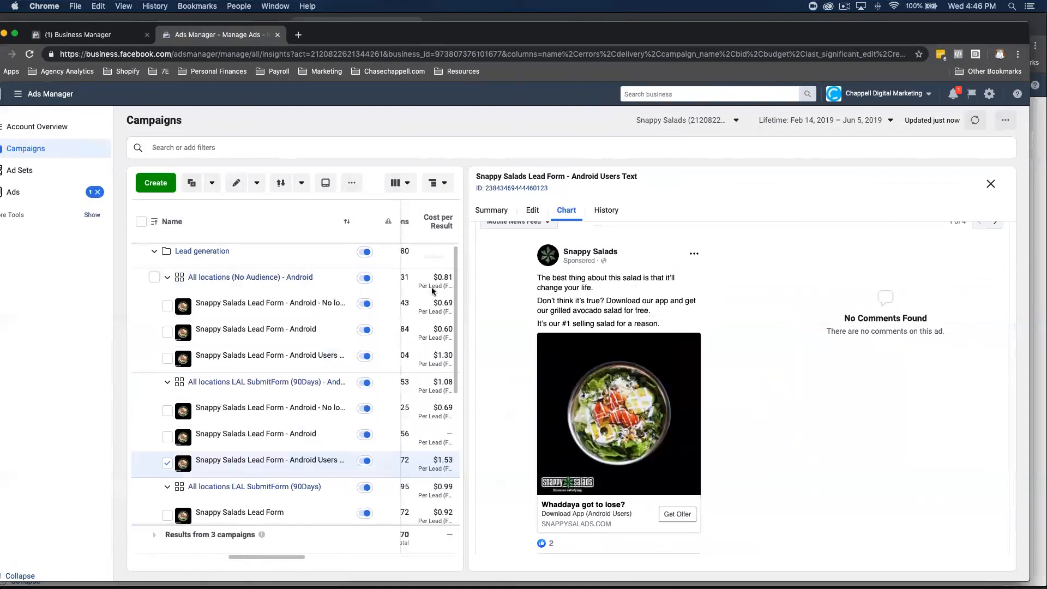
pyautogui.scroll(-1, 439, 302)
pyautogui.scroll(-3, 441, 309)
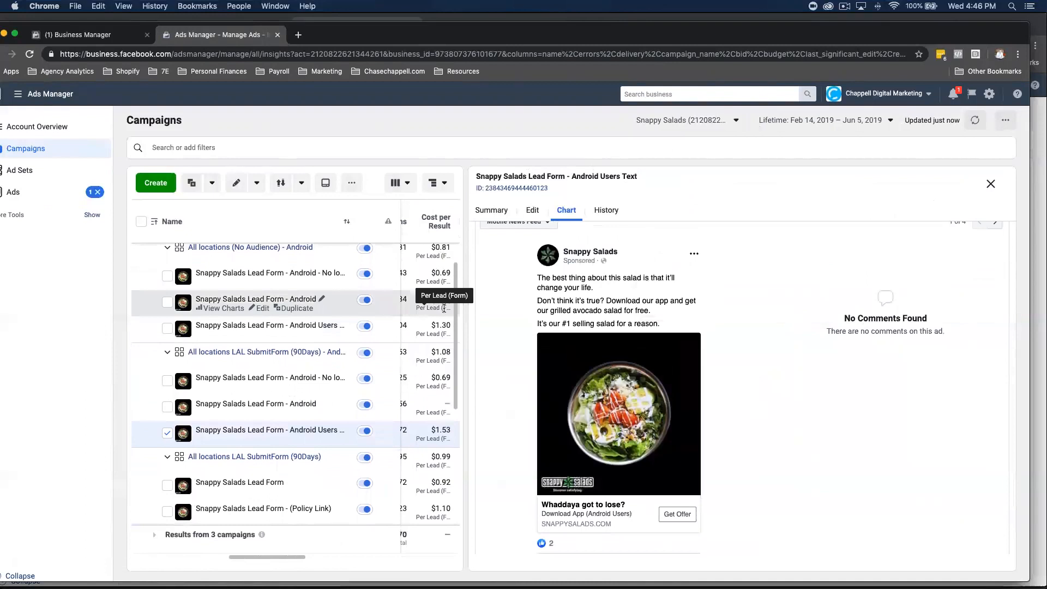
pyautogui.scroll(-5, 440, 357)
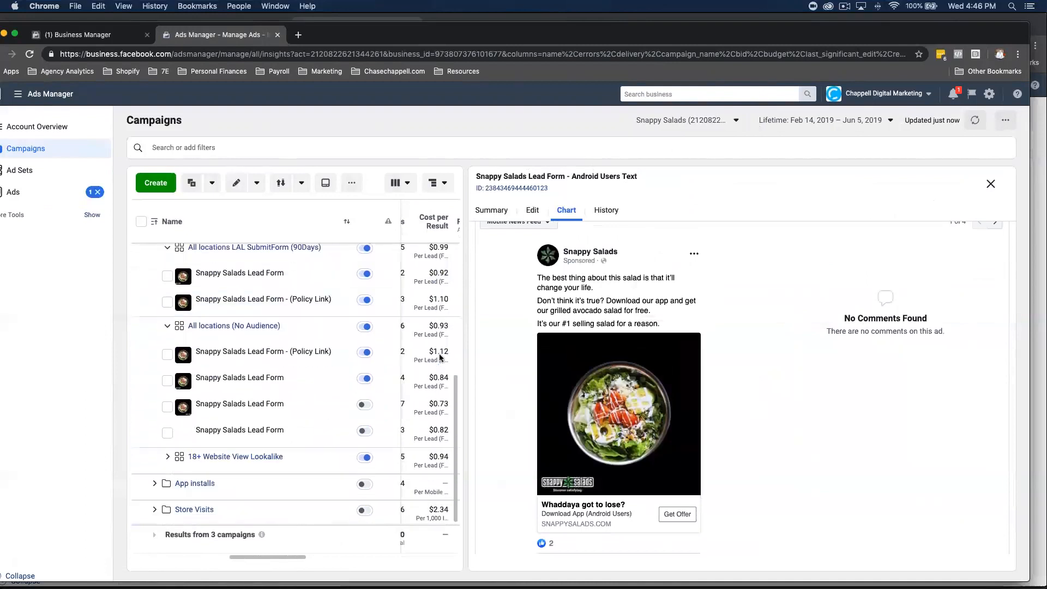
pyautogui.scroll(4, 434, 420)
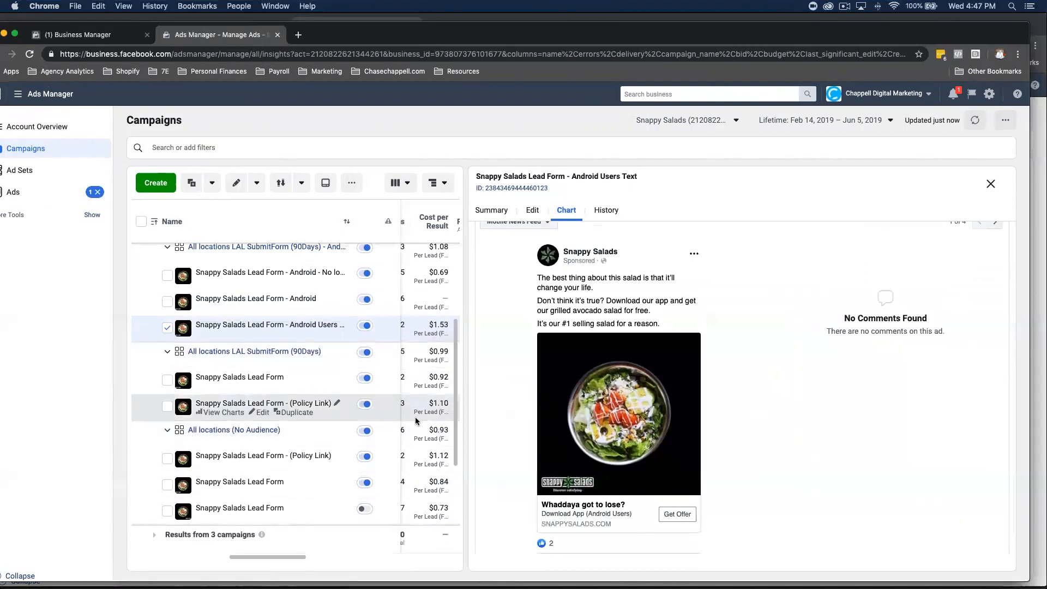
pyautogui.scroll(1, 425, 312)
pyautogui.scroll(3, 424, 327)
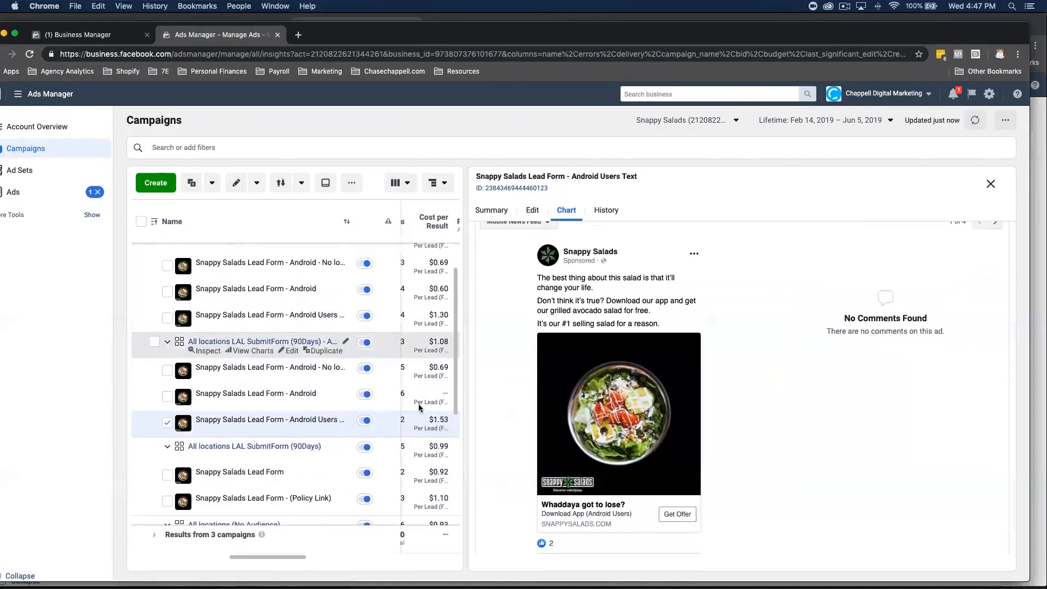
# Step: Review the "Snappy Salads Lead Form - Android Users Text" ad's preview copy, image and reactions
pyautogui.scroll(-2, 670, 384)
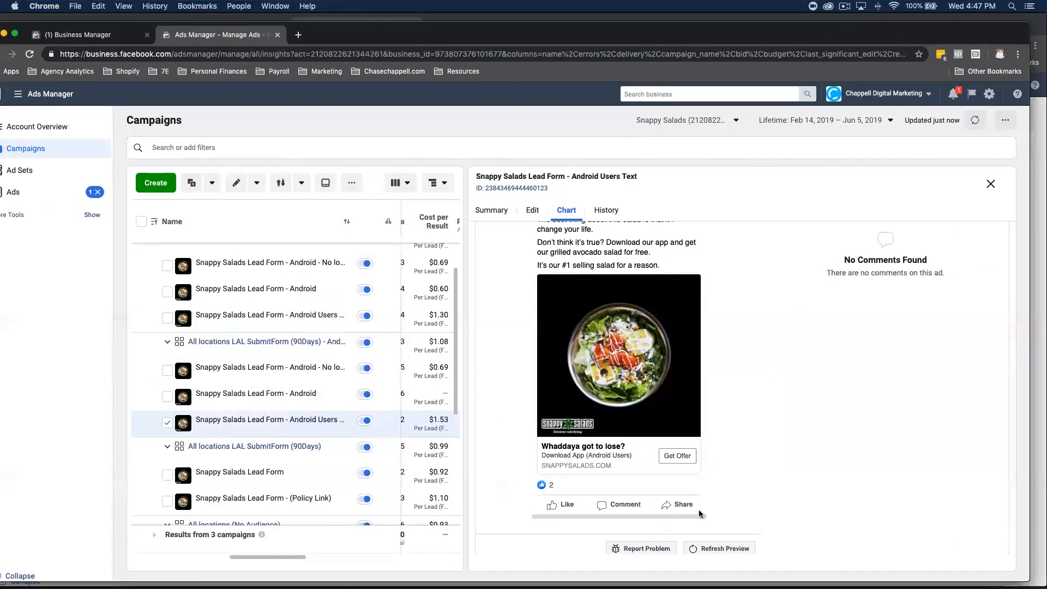
pyautogui.scroll(3, 686, 463)
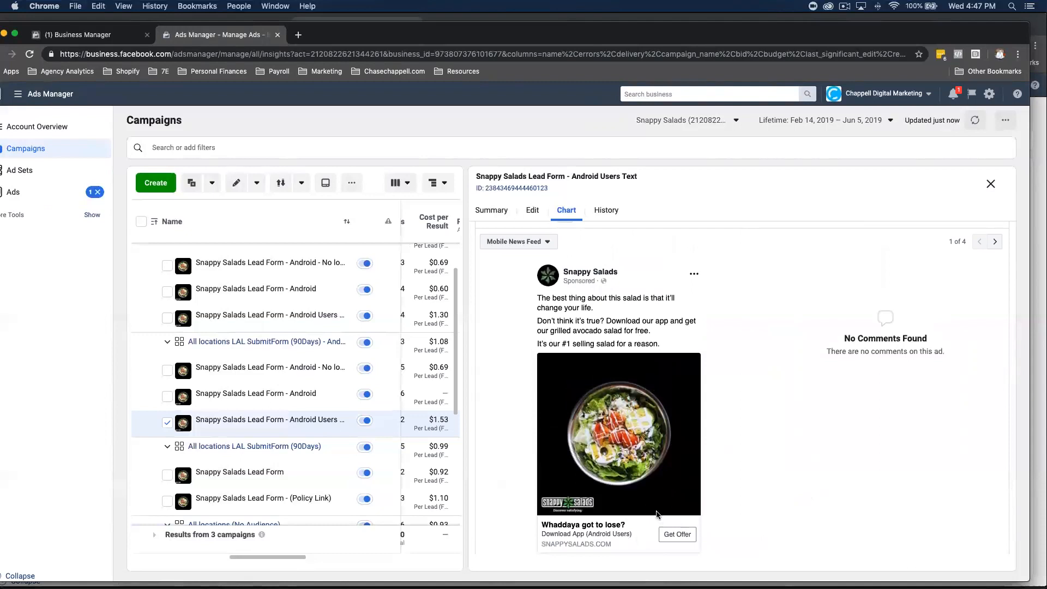
pyautogui.scroll(-2, 641, 458)
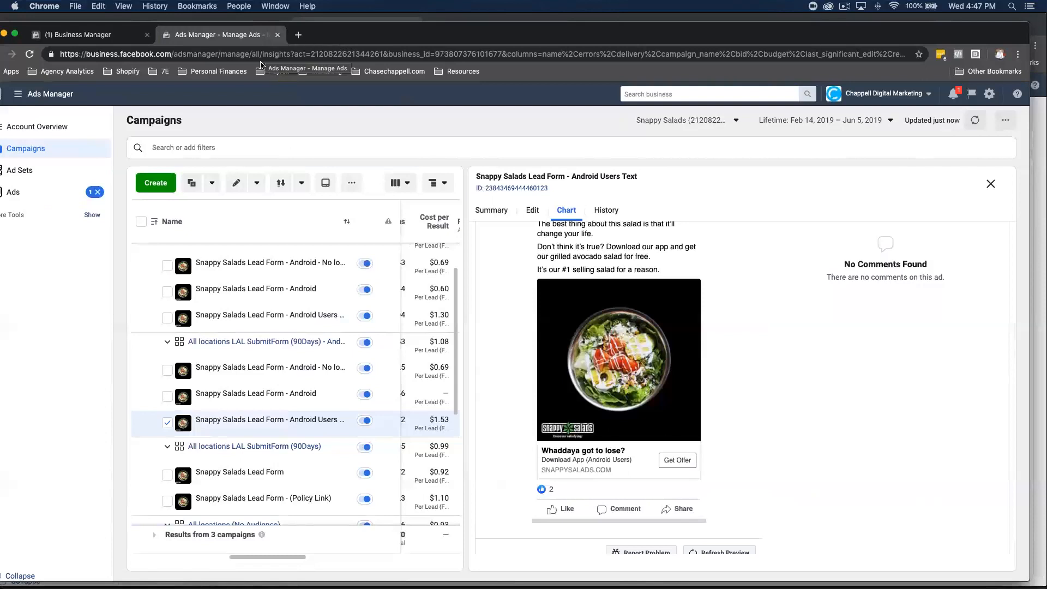
# Step: Examine the lifetime lead results of the ads in the LAL SubmitForm (90Days) and All locations (No Audience) ad sets
pyautogui.scroll(-2, 425, 351)
pyautogui.hscroll(-2, 420, 347)
pyautogui.hscroll(-2, 420, 347)
pyautogui.scroll(-2, 418, 345)
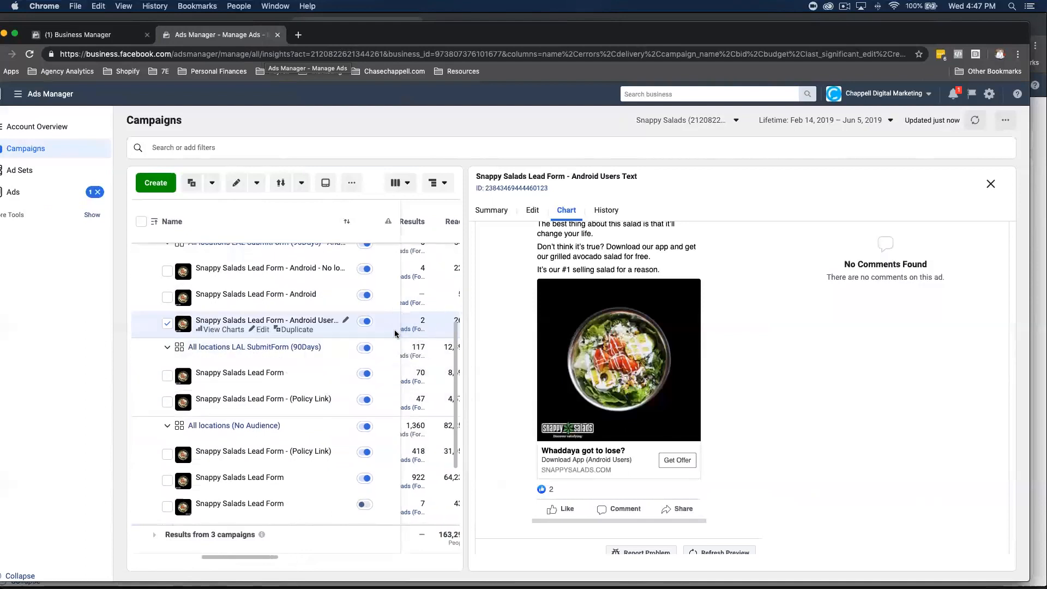
# Step: Look over the remaining Snappy Salads lead form ads and expand the App installs campaign to examine its contents
pyautogui.hscroll(-3, 402, 322)
pyautogui.hscroll(1, 406, 316)
pyautogui.scroll(-4, 409, 318)
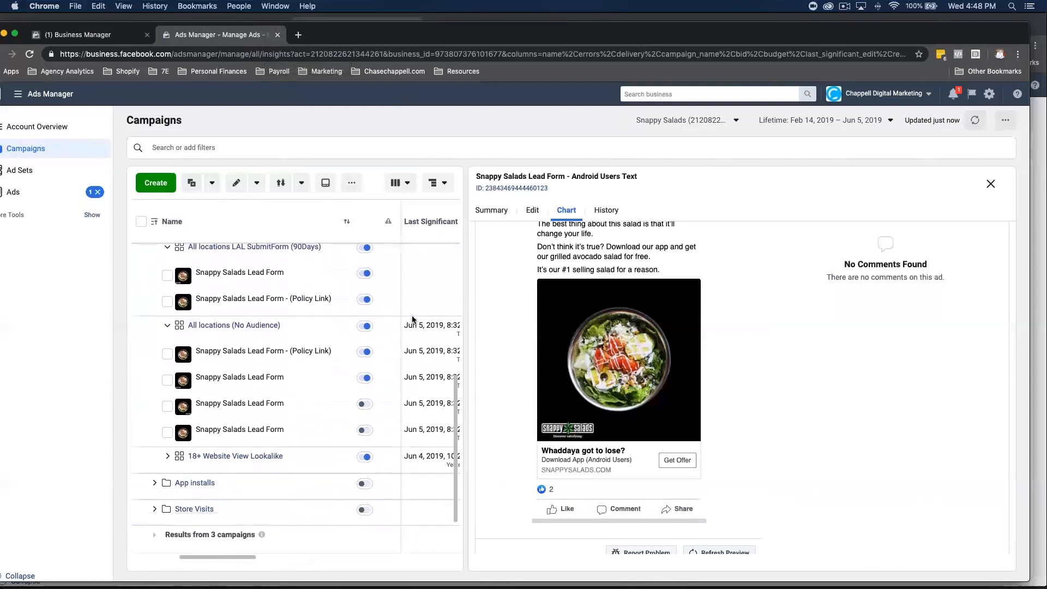
pyautogui.scroll(1, 154, 343)
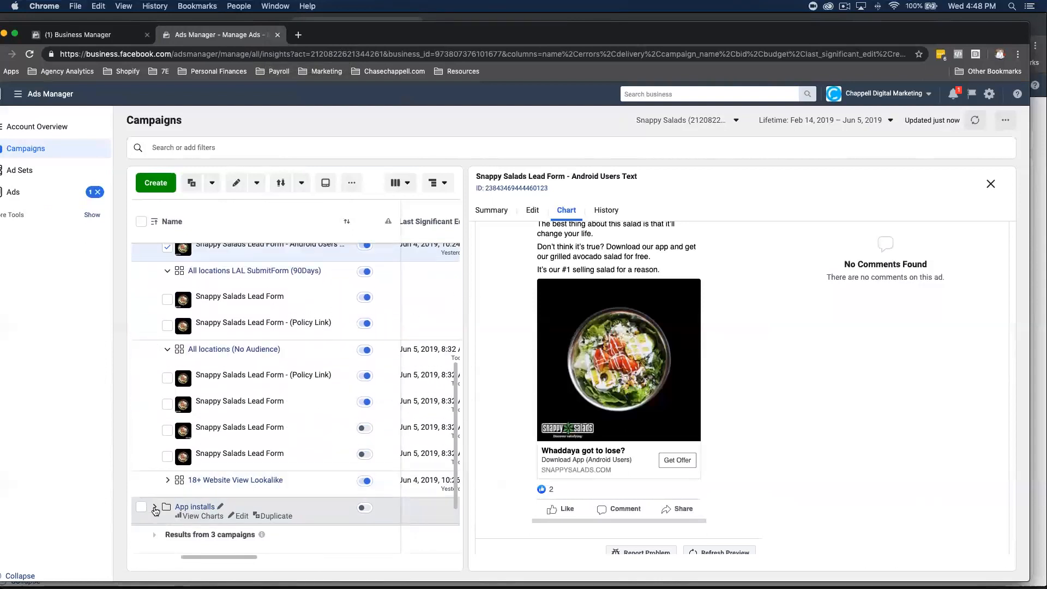
pyautogui.scroll(-1, 147, 499)
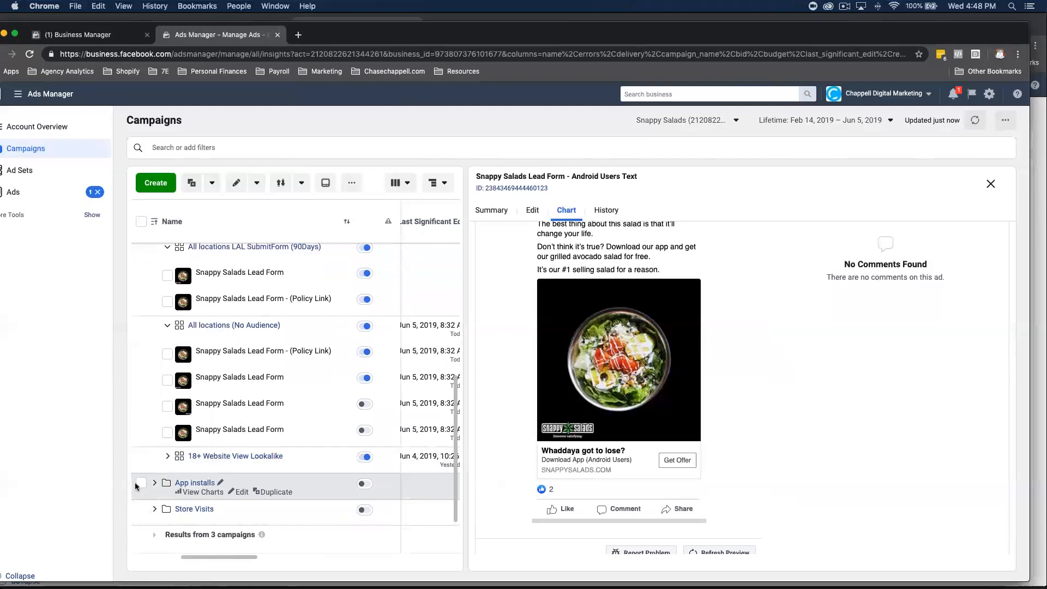
pyautogui.click(155, 483)
pyautogui.scroll(-4, 207, 385)
pyautogui.hscroll(1, 207, 385)
pyautogui.hscroll(-1, 358, 412)
pyautogui.scroll(3, 358, 414)
# Step: Move the Snappy Salads window aside and return to the active ad sets of the Webinar Advertising account
pyautogui.moveTo(695, 43); pyautogui.dragTo(1046, 34)
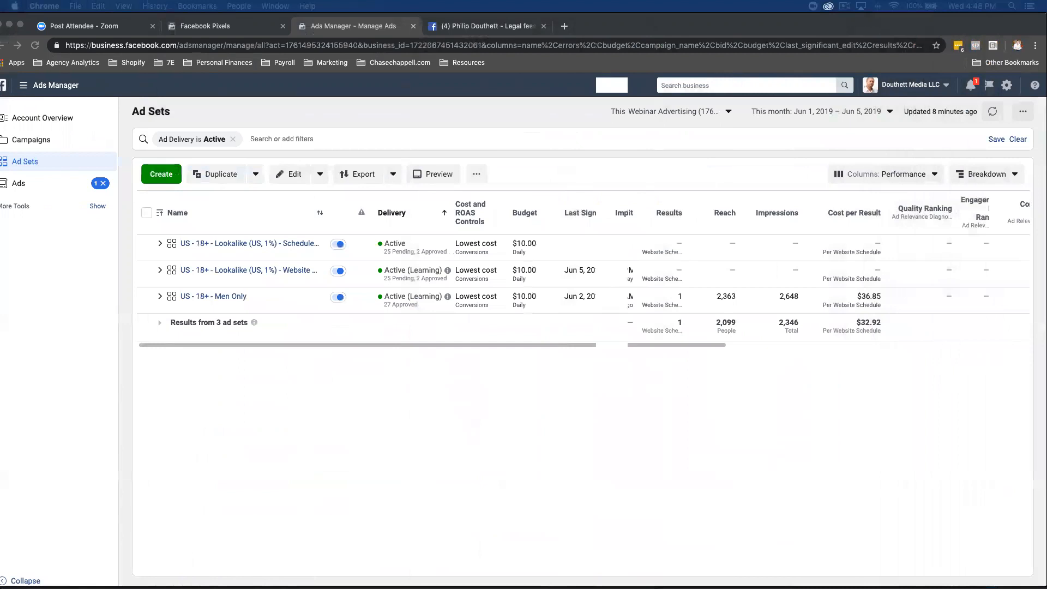
pyautogui.click(829, 114)
pyautogui.click(829, 114)
pyautogui.click(828, 113)
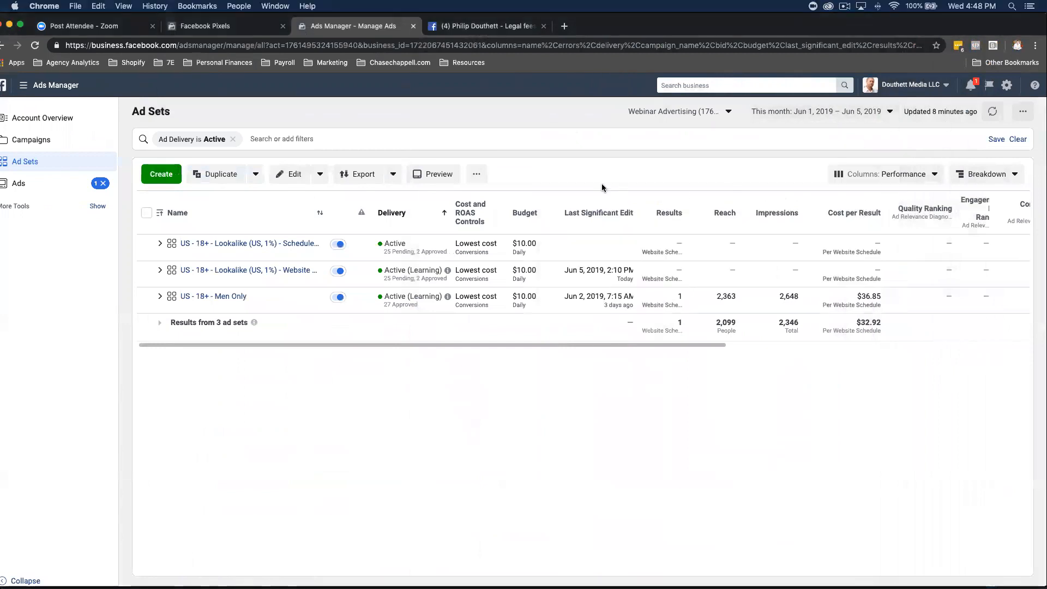
pyautogui.click(788, 113)
pyautogui.click(789, 116)
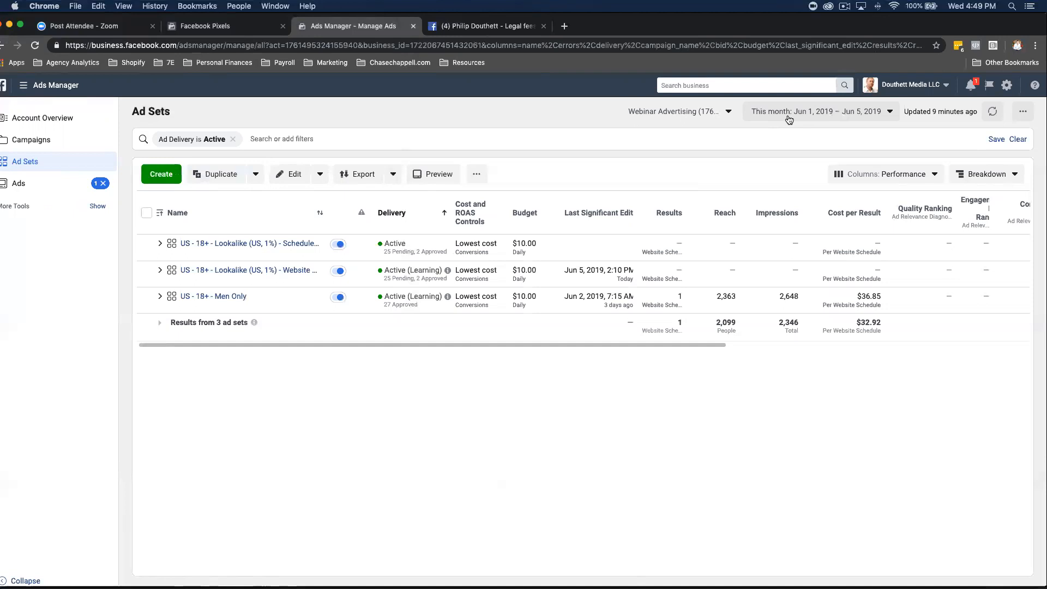
# Step: Check the daily budget of the US - 18+ - Men Only ad set and expand it to list its ads
pyautogui.moveTo(448, 272)
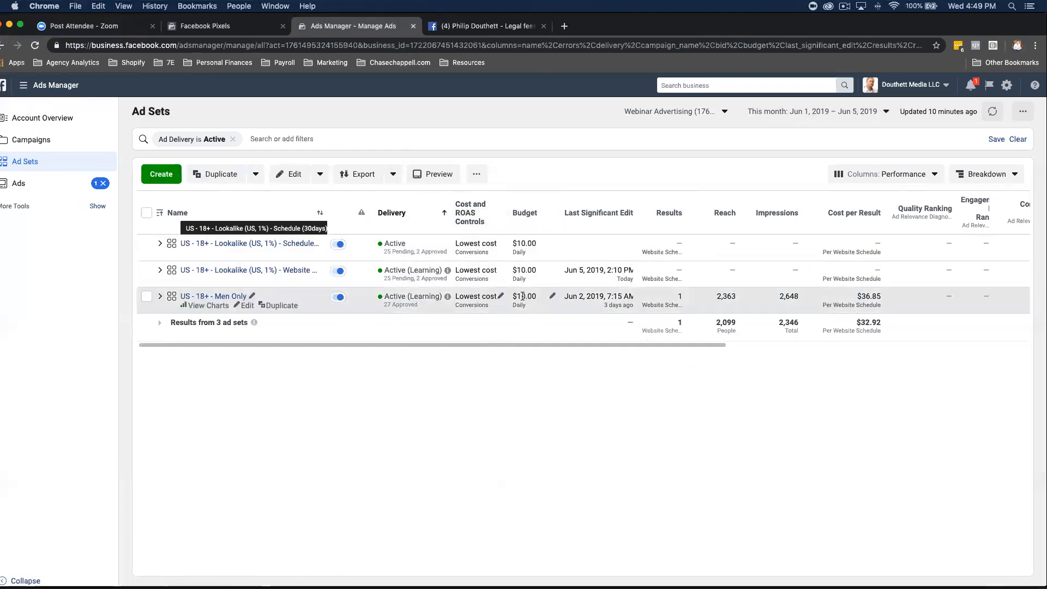
pyautogui.moveTo(522, 292); pyautogui.dragTo(511, 296)
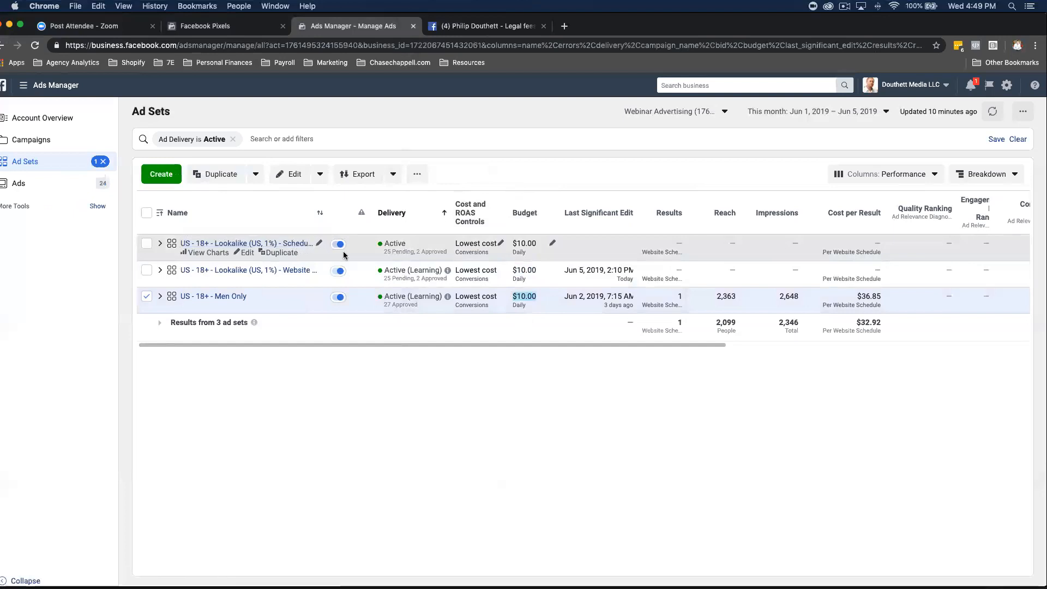
pyautogui.click(147, 296)
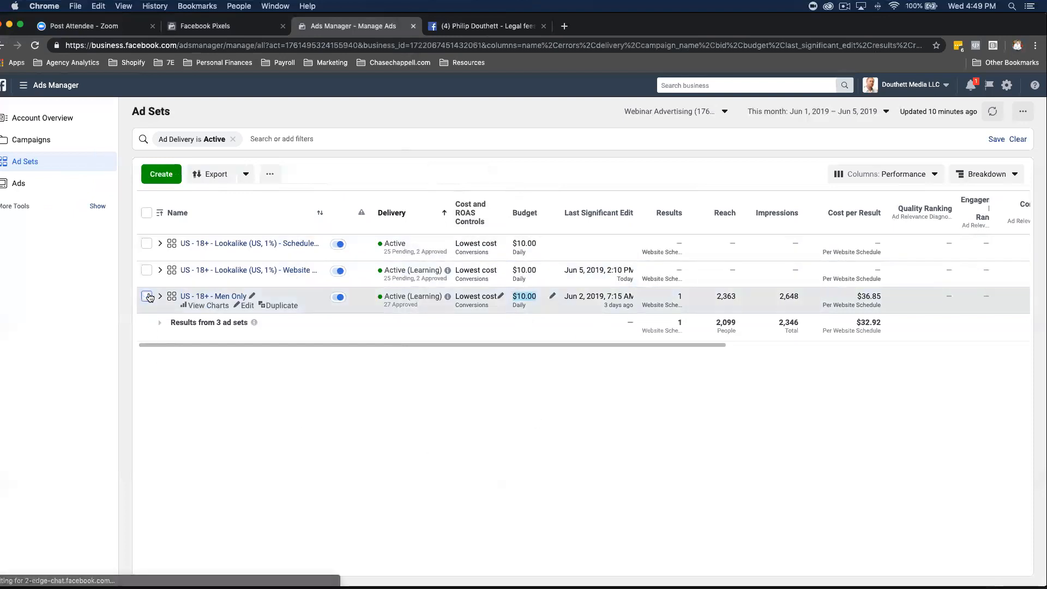
pyautogui.click(163, 302)
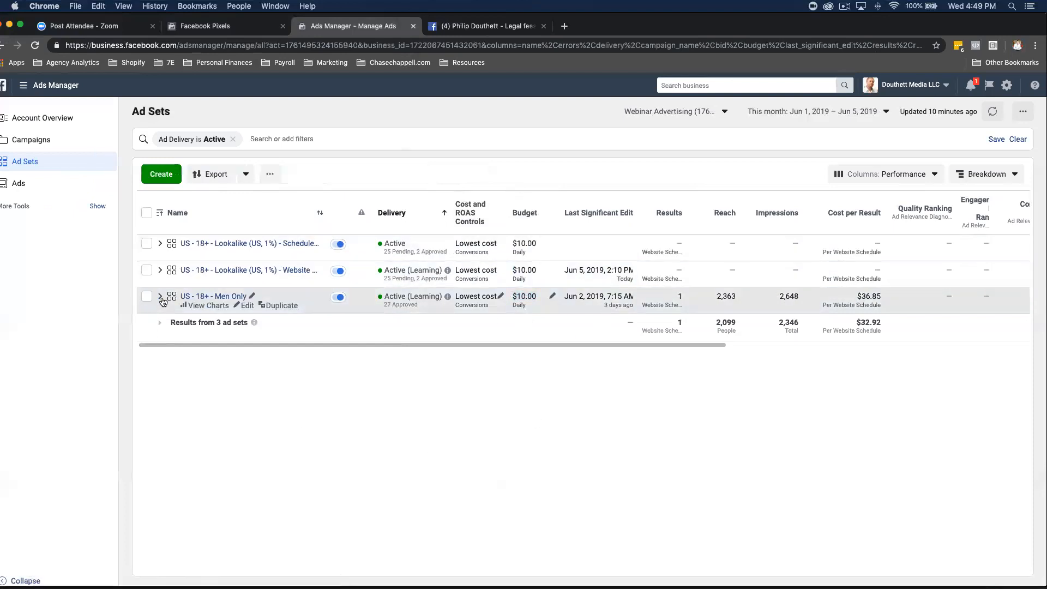
pyautogui.scroll(-2, 509, 344)
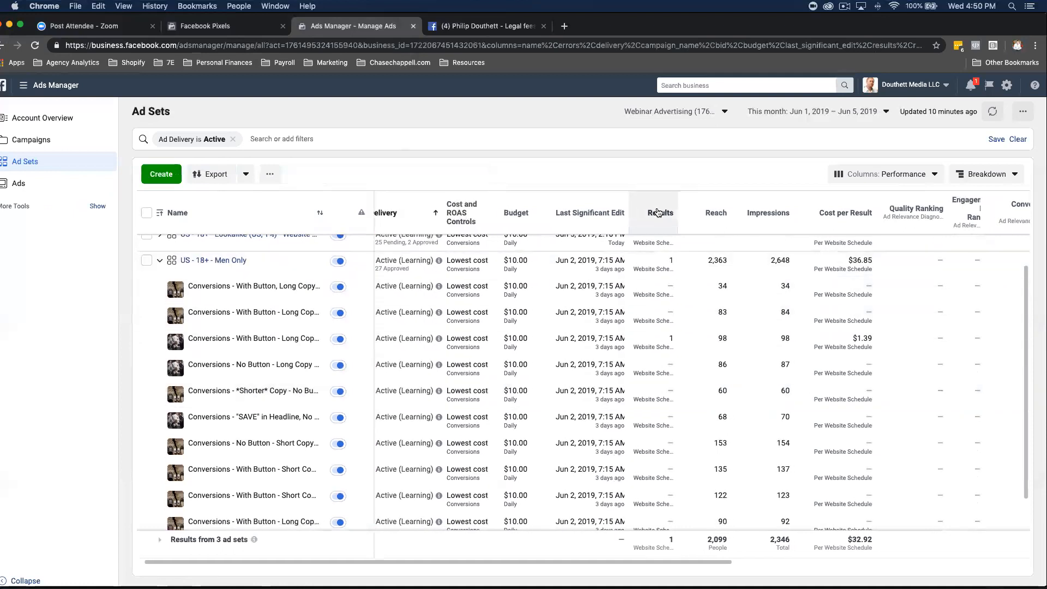
# Step: Sort the ad sets by results and compare the Men Only ads' reach, cost per result and amount spent
pyautogui.click(657, 212)
pyautogui.hscroll(2, 676, 300)
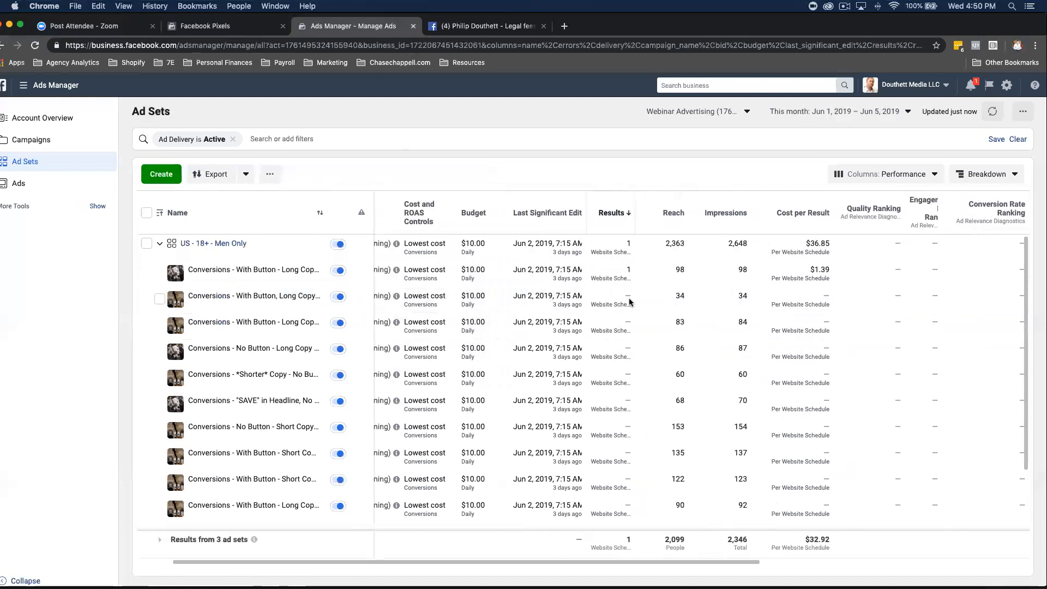
pyautogui.hscroll(2, 561, 271)
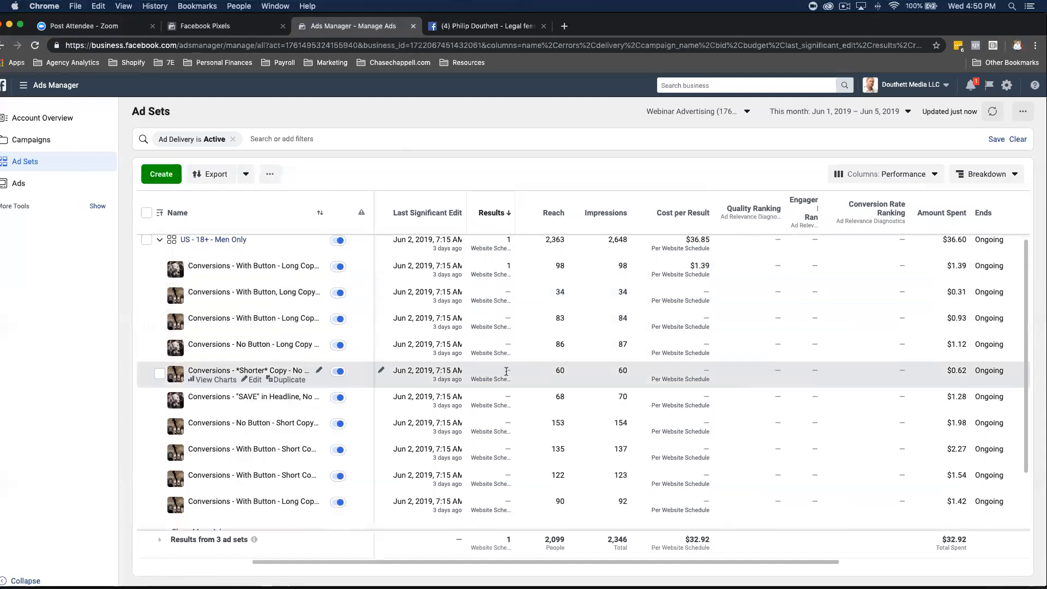
pyautogui.moveTo(505, 422)
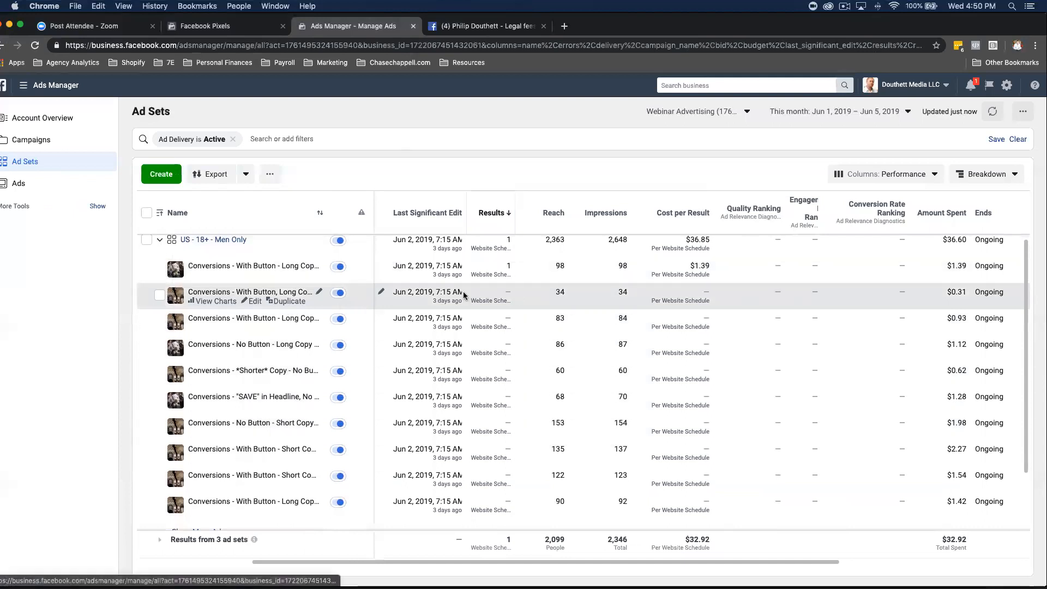
pyautogui.scroll(-3, 558, 455)
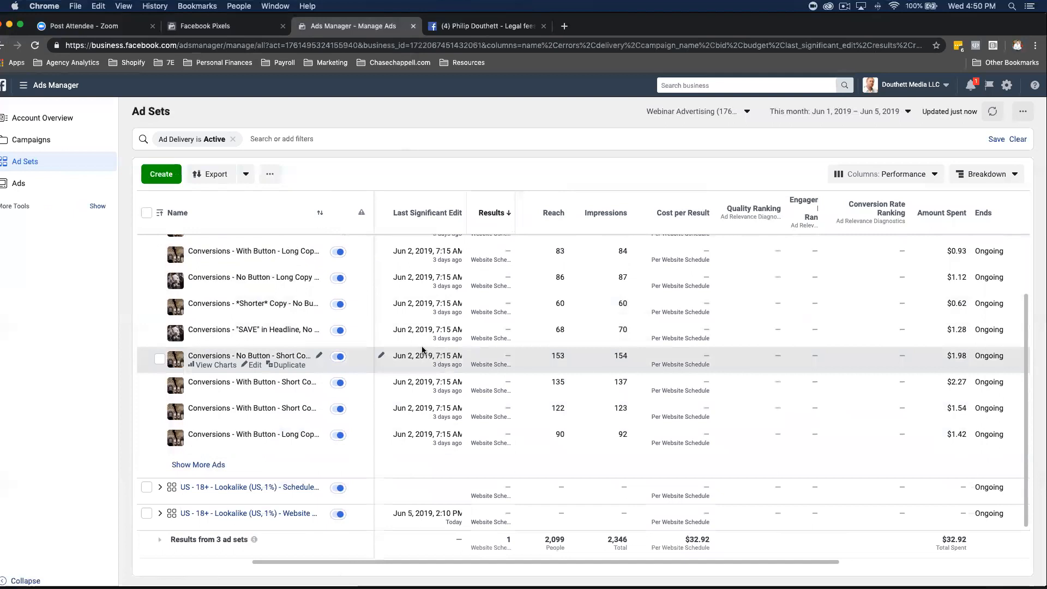
# Step: Show the full list of ads in the Men Only ad set and examine their results and delivery switches
pyautogui.click(217, 464)
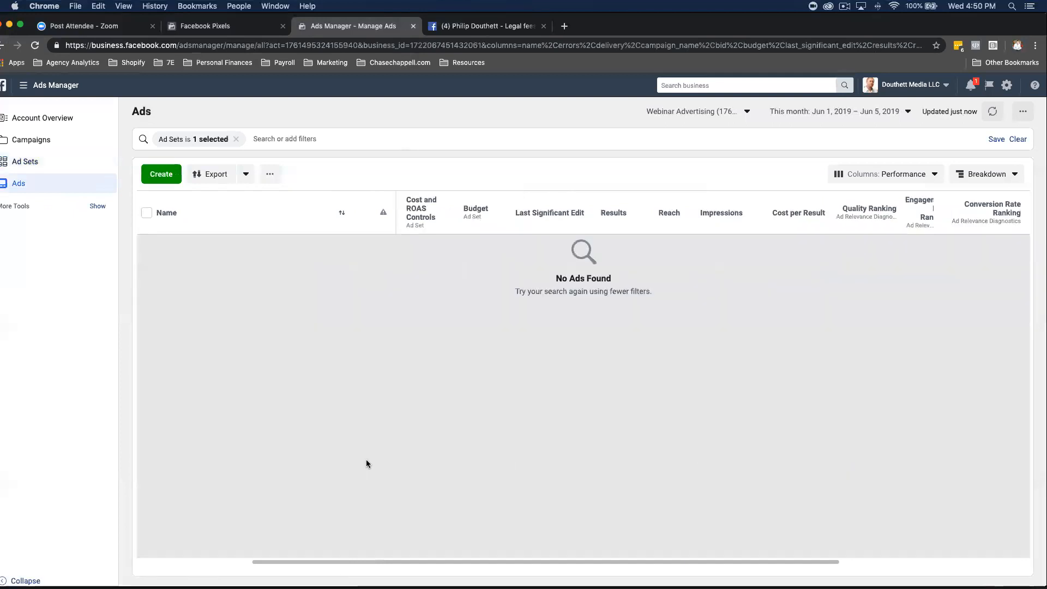
pyautogui.scroll(-5, 365, 464)
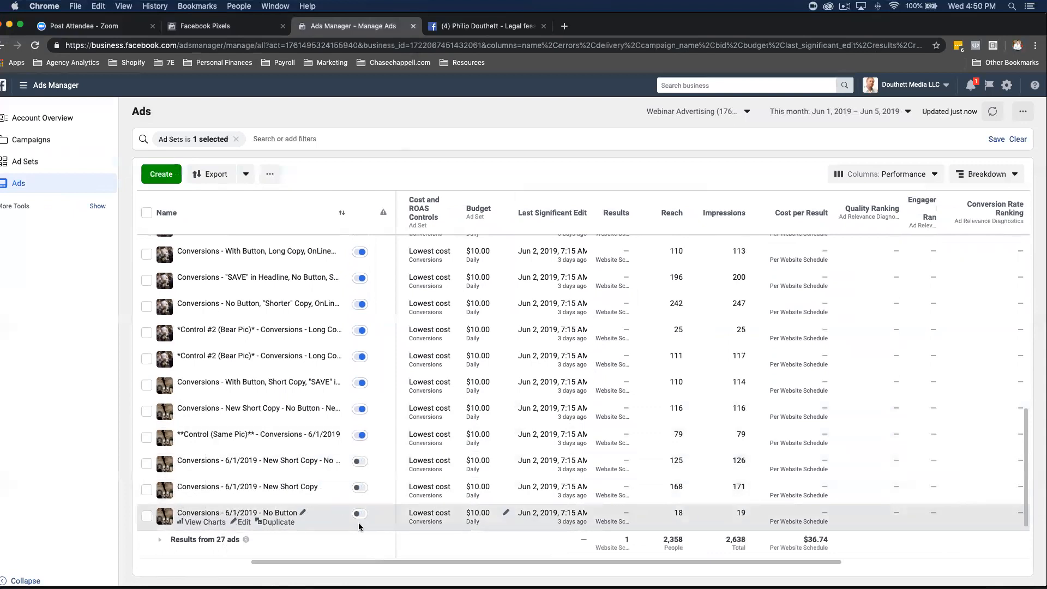
pyautogui.scroll(10, 491, 513)
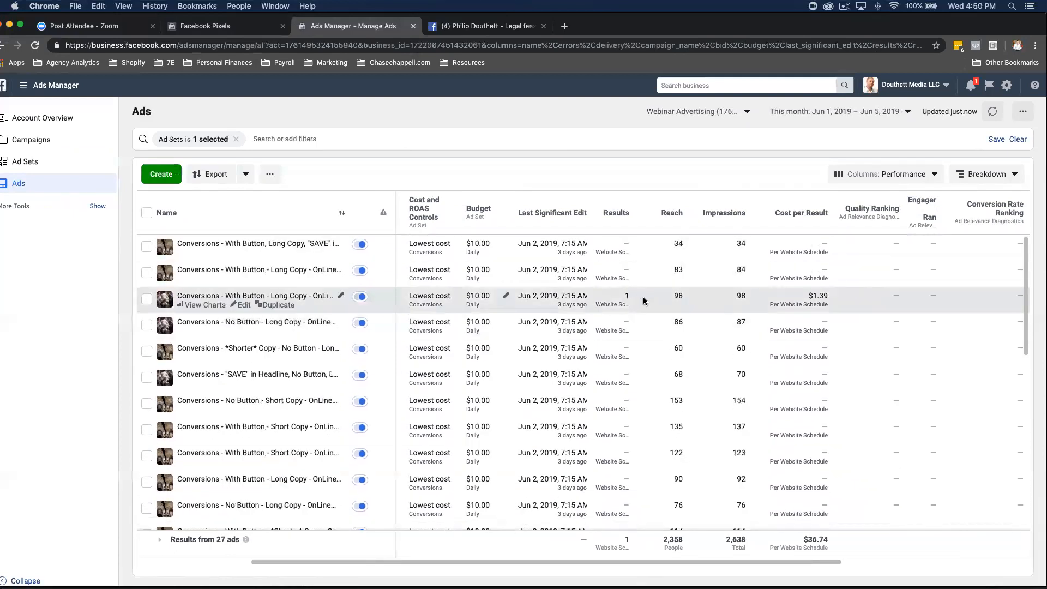
# Step: Set the reporting date range to June 4–5, 2019 and check the Men Only ads' results for those days
pyautogui.click(872, 113)
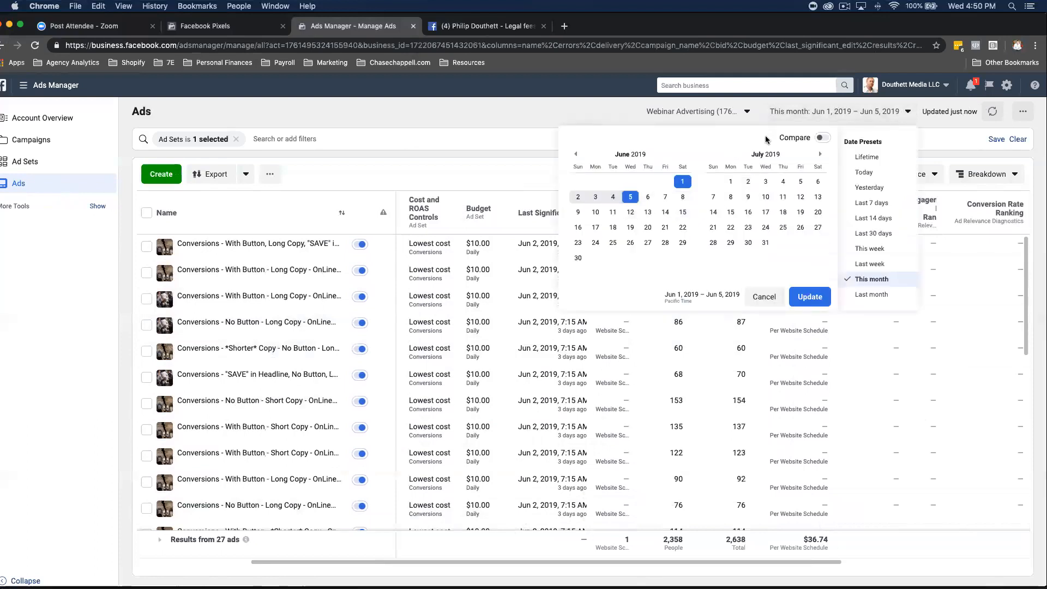
pyautogui.click(613, 197)
pyautogui.click(809, 298)
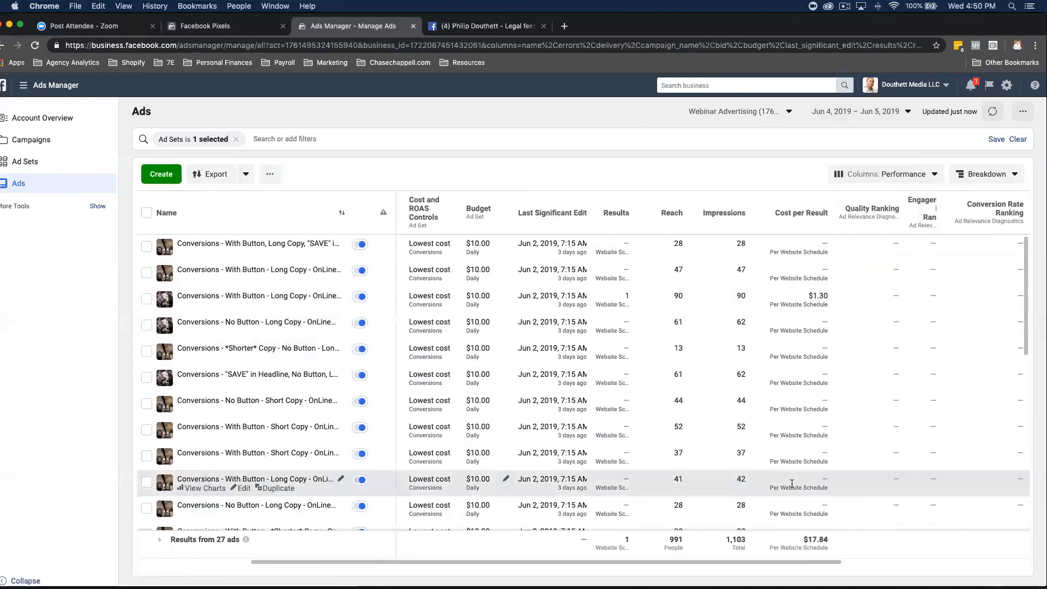
pyautogui.scroll(-1, 776, 416)
# Step: Set the reporting date range to June 6–7, 2019 and look through the Men Only ads' results and delivery
pyautogui.click(856, 111)
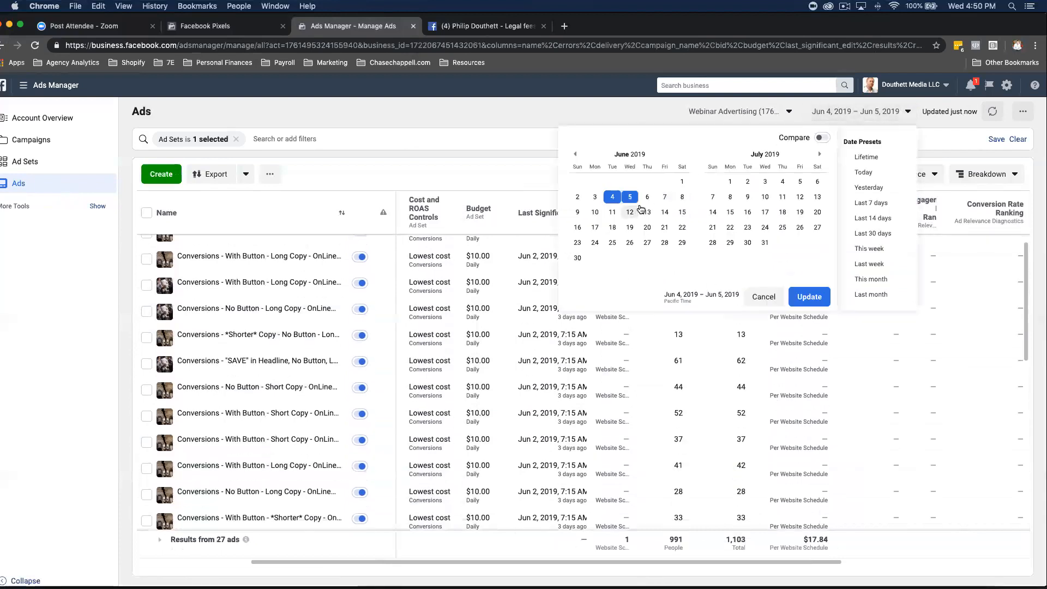
pyautogui.click(647, 196)
pyautogui.click(664, 197)
pyautogui.click(809, 297)
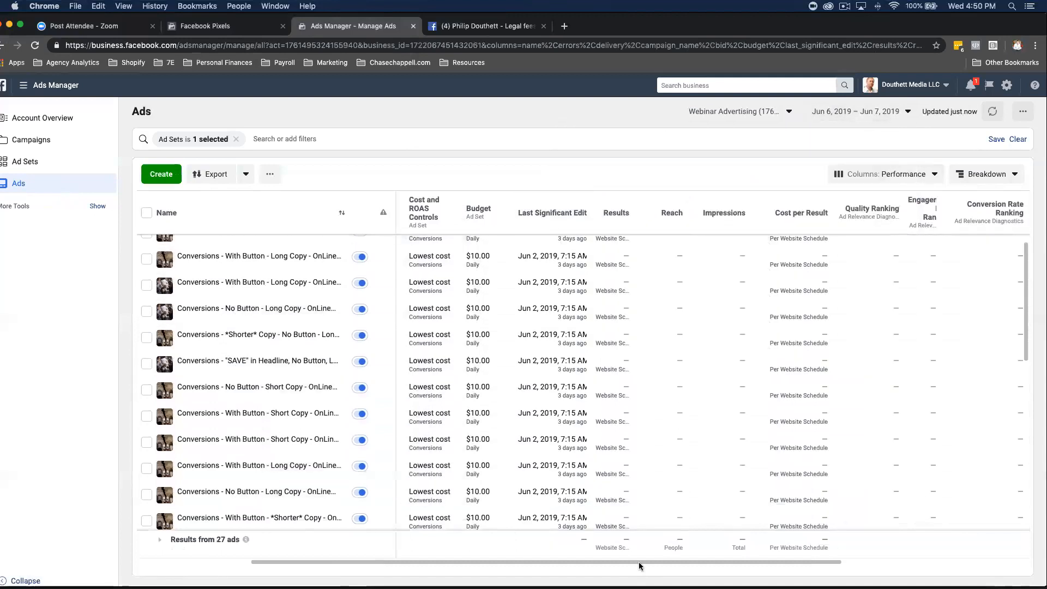
pyautogui.scroll(-5, 758, 515)
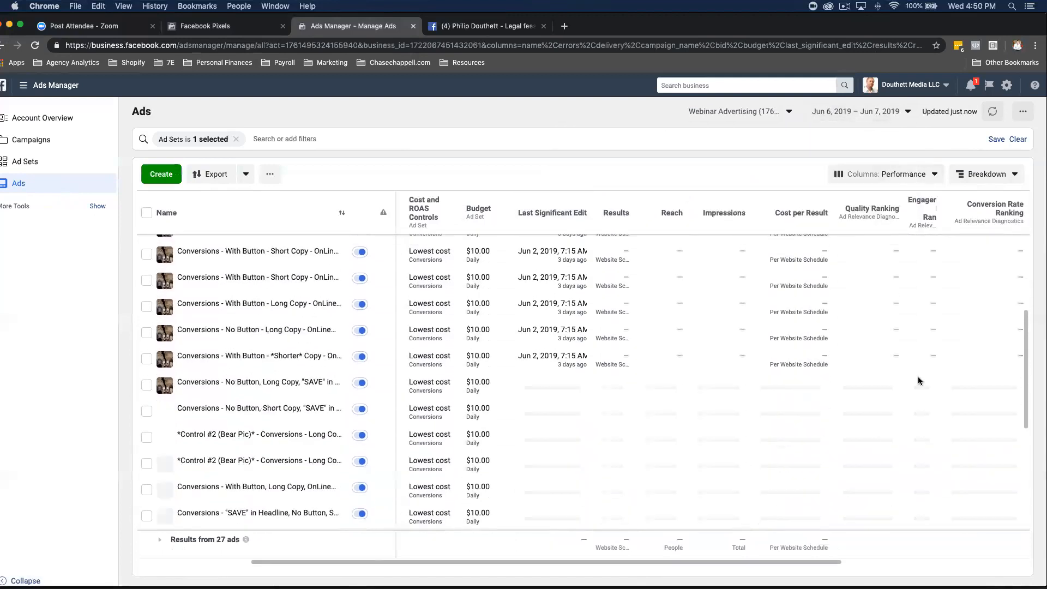
pyautogui.hscroll(-5, 914, 365)
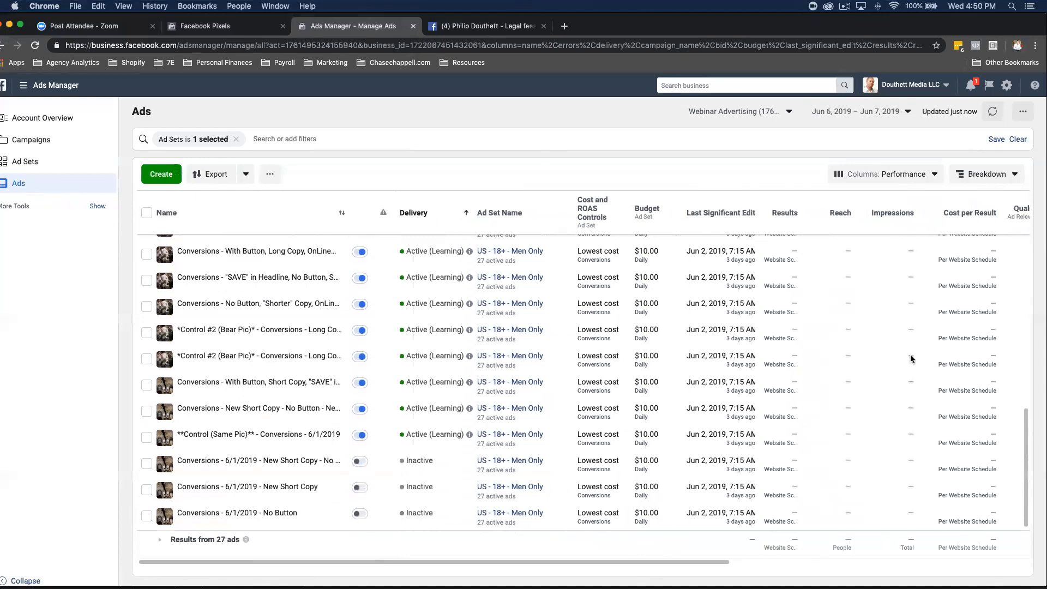
# Step: From the campaigns list, open the Lookalike (US, 1%) - Schedule (30days) - Men ad set for editing and examine its conversion, budget and audience settings
pyautogui.click(32, 162)
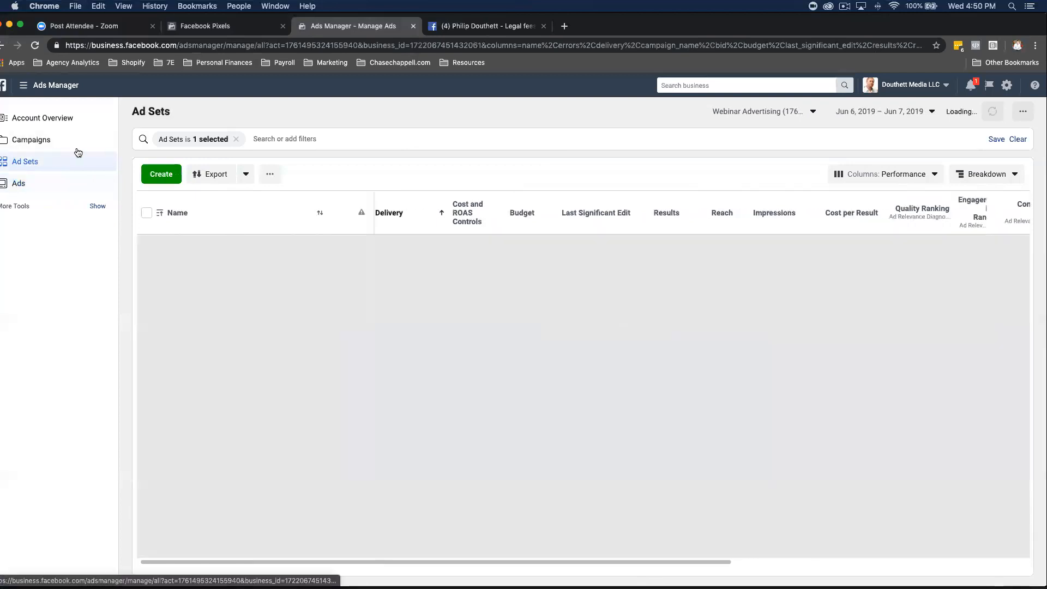
pyautogui.click(47, 143)
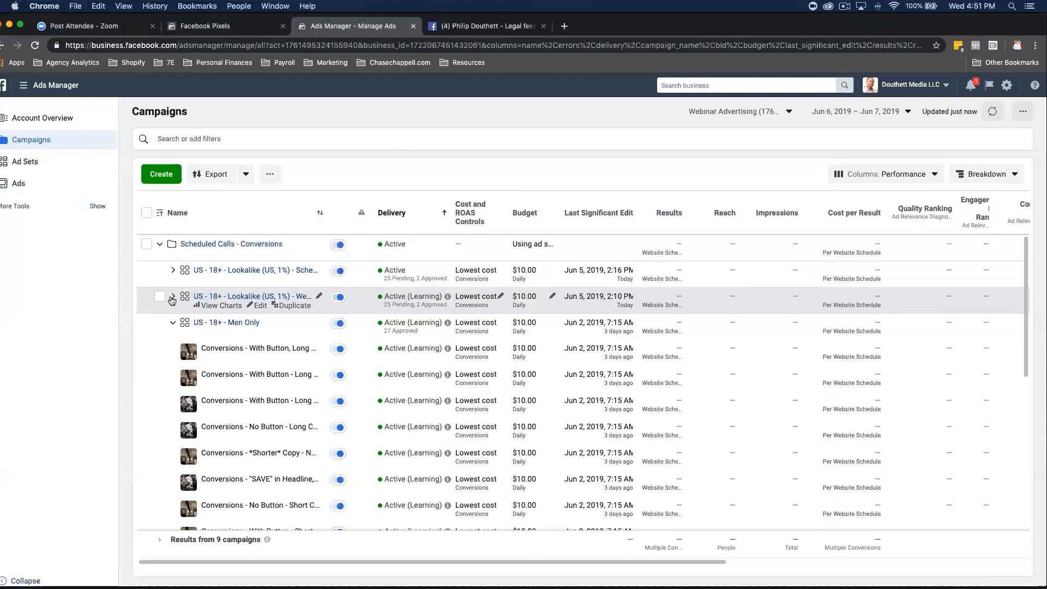
pyautogui.click(259, 279)
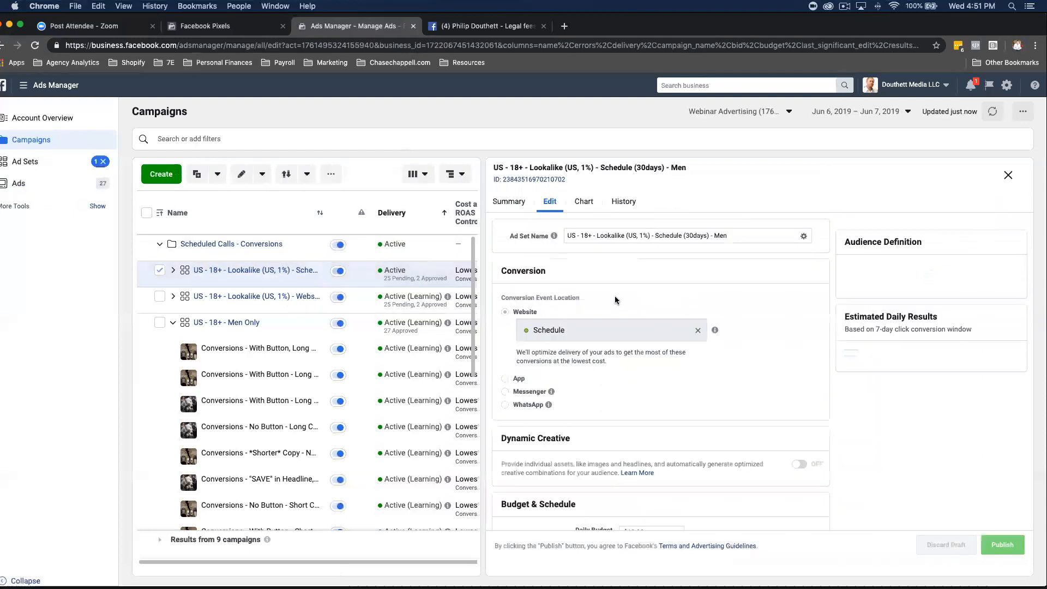
pyautogui.scroll(-1, 616, 297)
pyautogui.scroll(-3, 740, 305)
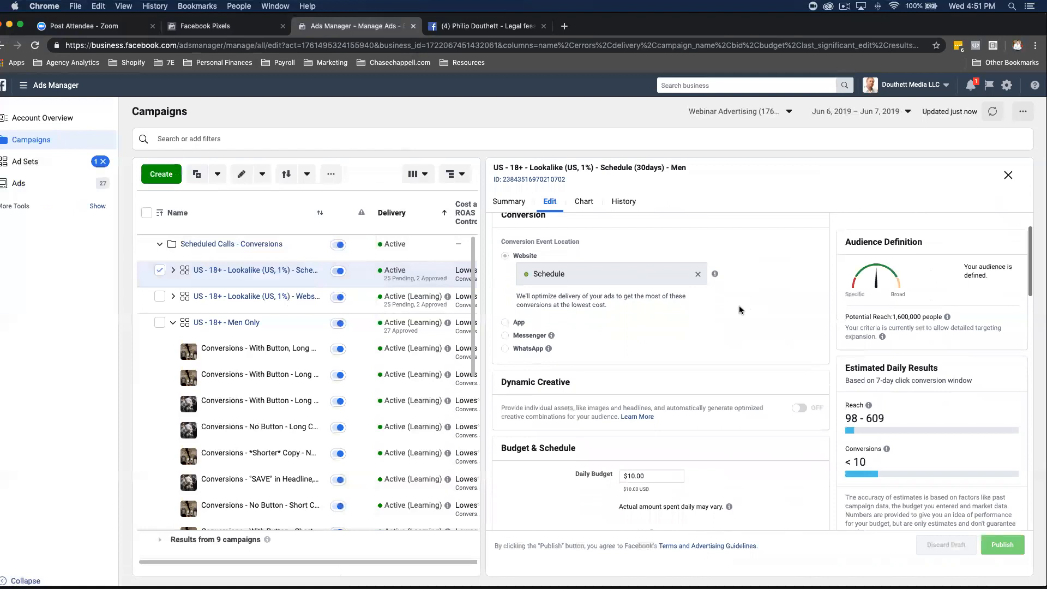
pyautogui.scroll(-10, 739, 307)
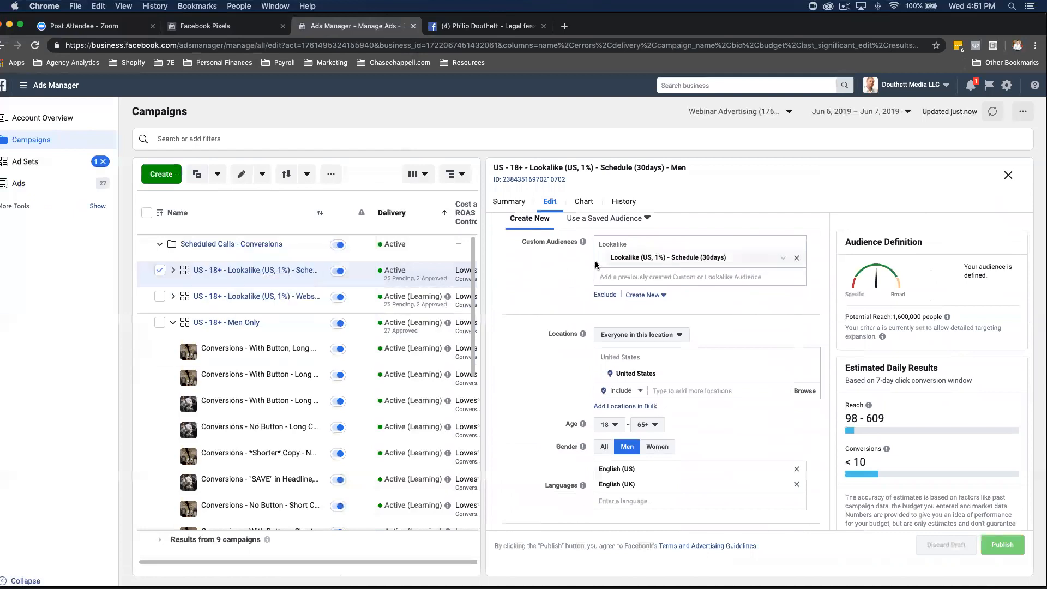
# Step: Review the custom audience creation options and the remaining settings of the Schedule lookalike ad set, then close its editor and deselect it
pyautogui.click(645, 295)
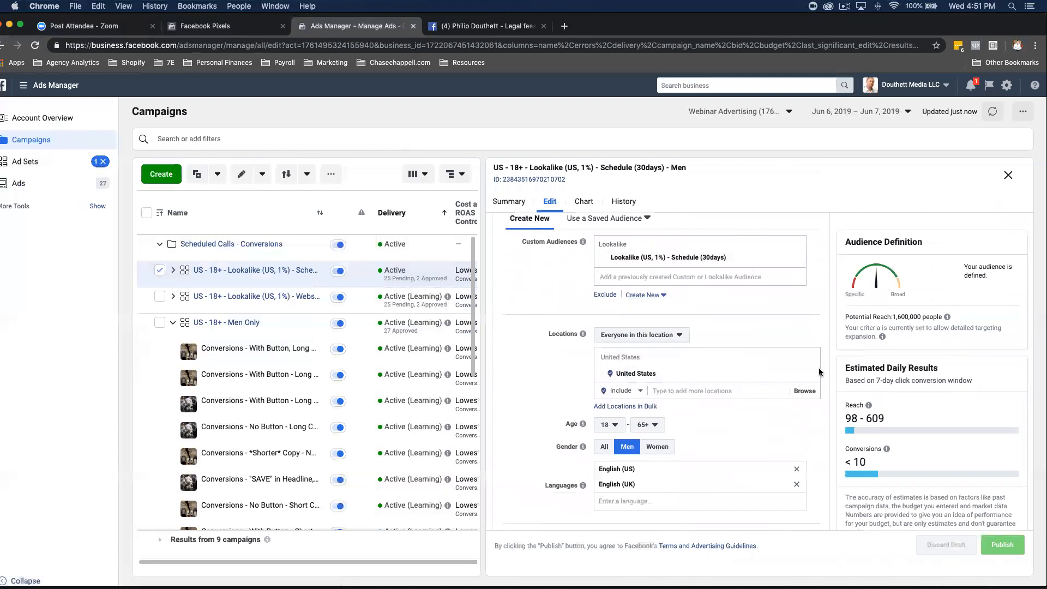
pyautogui.scroll(-4, 819, 372)
pyautogui.scroll(-5, 819, 372)
pyautogui.scroll(15, 819, 371)
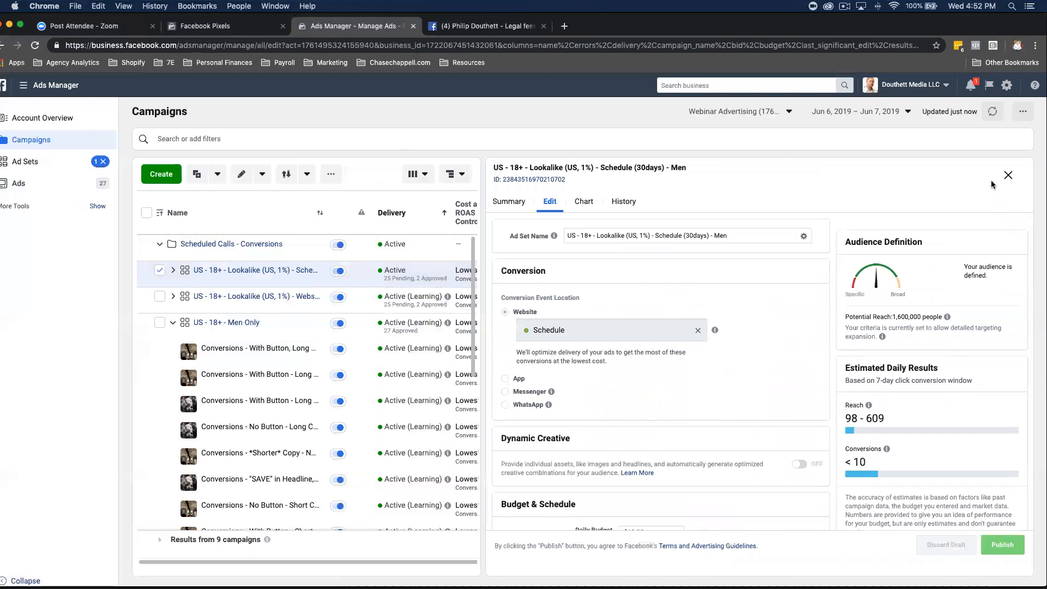
pyautogui.click(1008, 176)
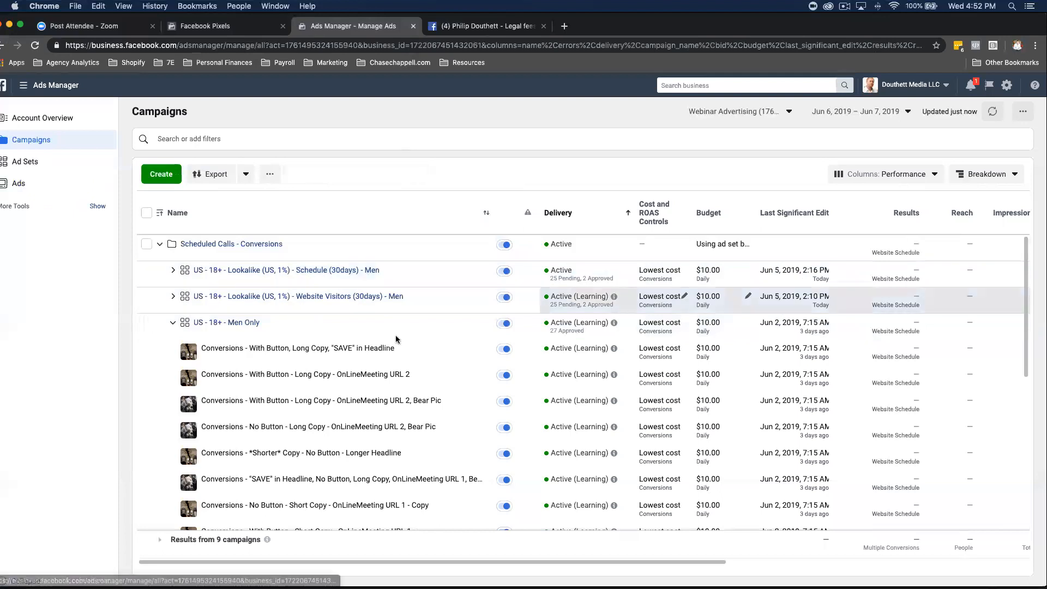
pyautogui.click(159, 270)
# Step: Check the learning phase progress of the US - 18+ - Men Only ad set and view the current reporting date range
pyautogui.moveTo(618, 325)
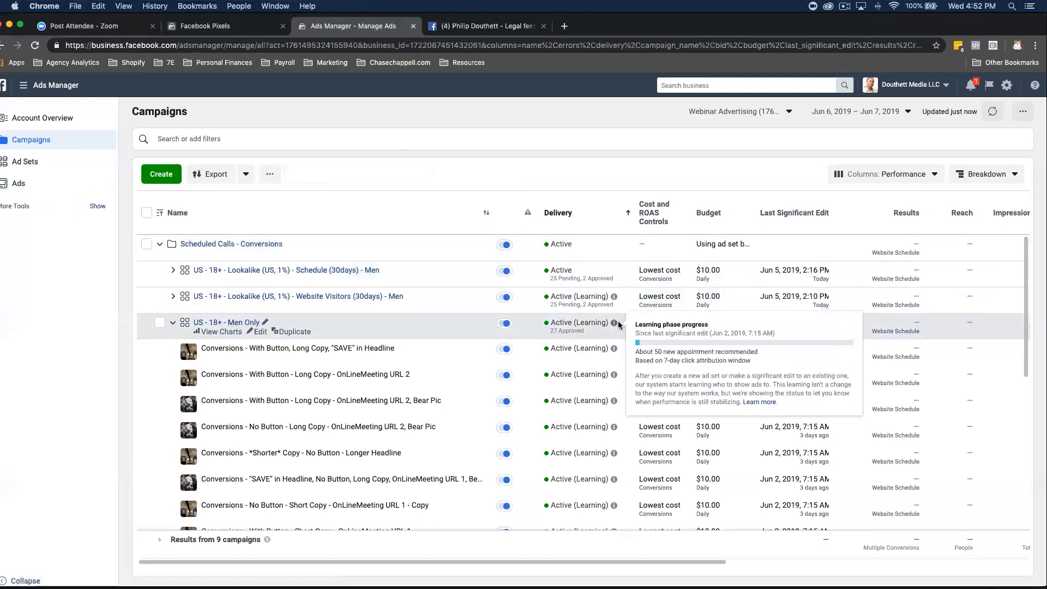
pyautogui.click(852, 112)
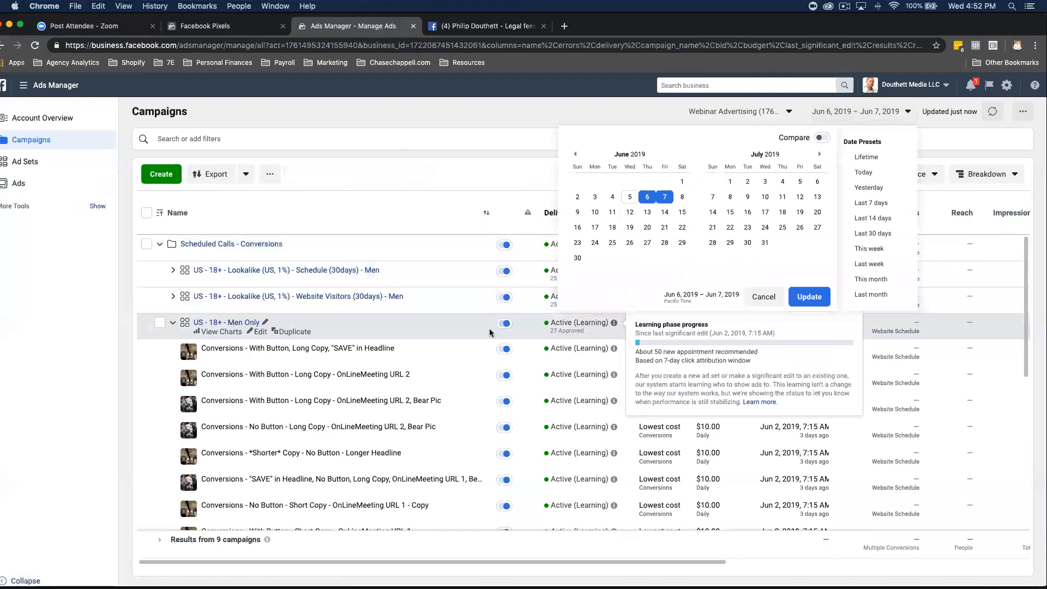
pyautogui.click(871, 114)
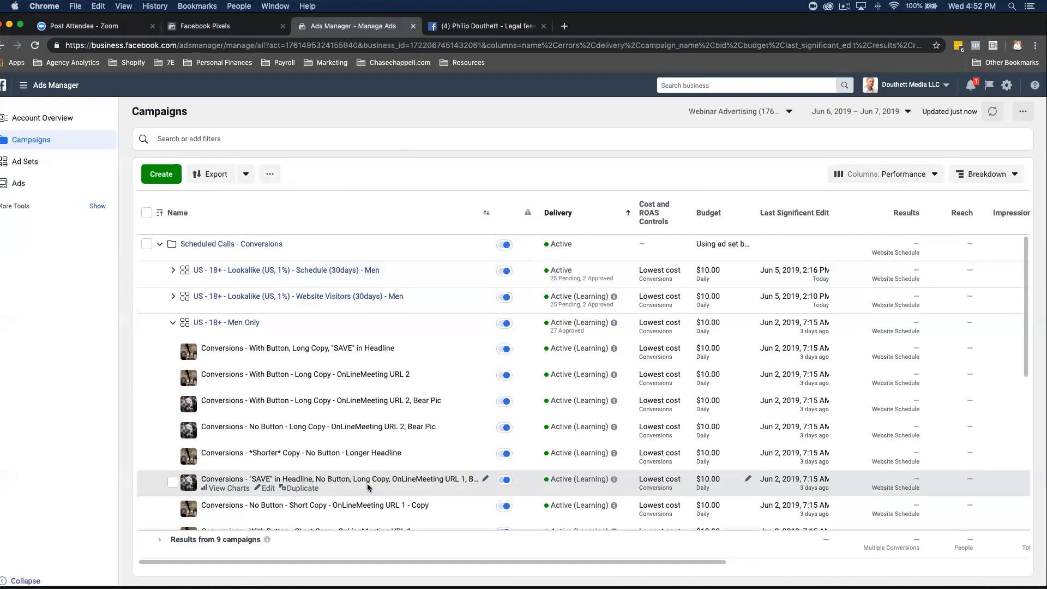
# Step: Collapse the US - 18+ - Men Only ad set and look over the campaigns list
pyautogui.click(172, 322)
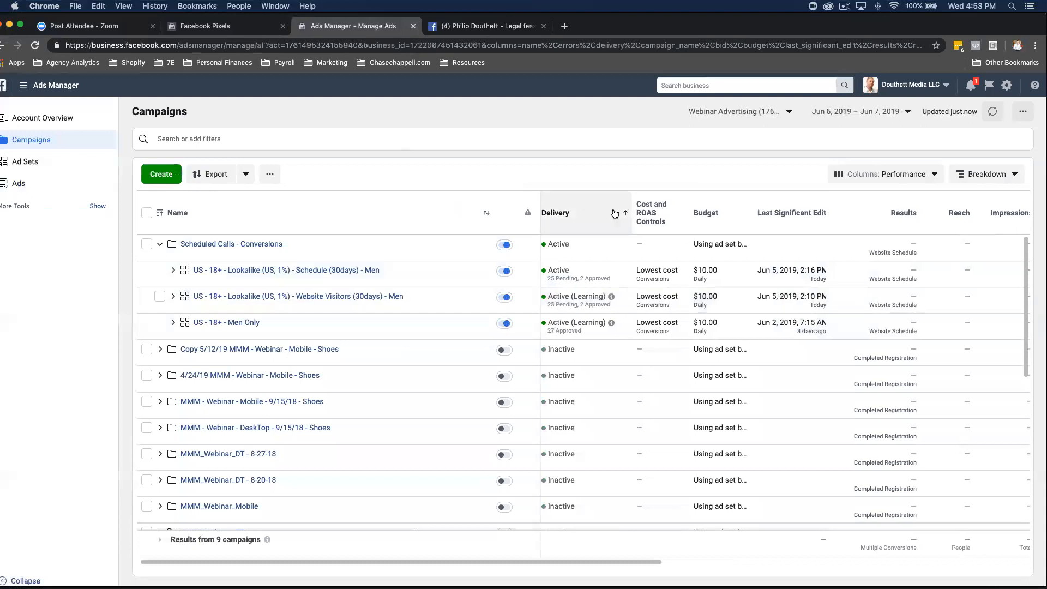
pyautogui.scroll(-1, 611, 229)
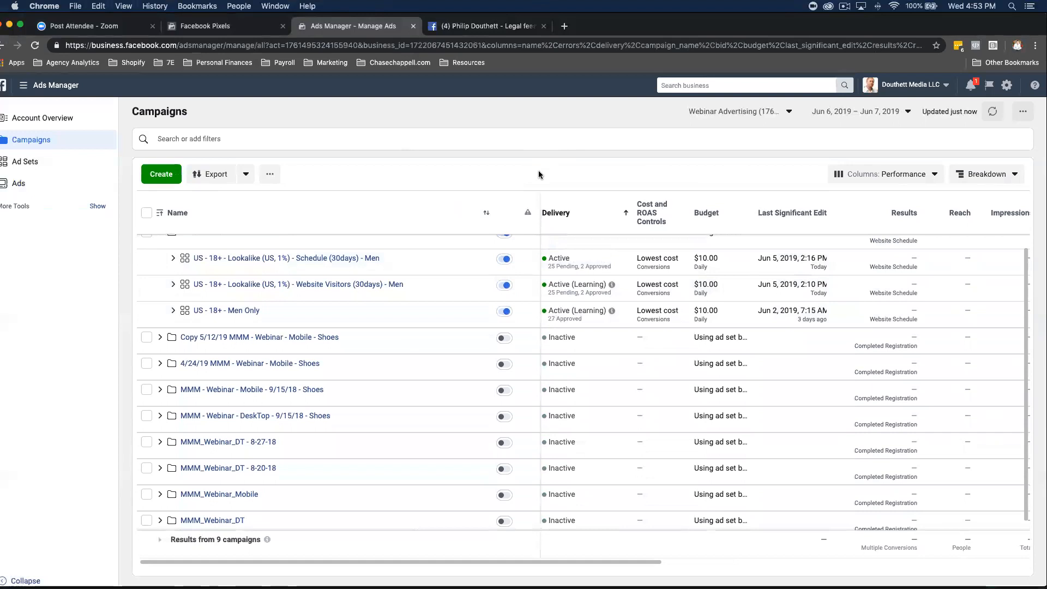
pyautogui.scroll(1, 370, 273)
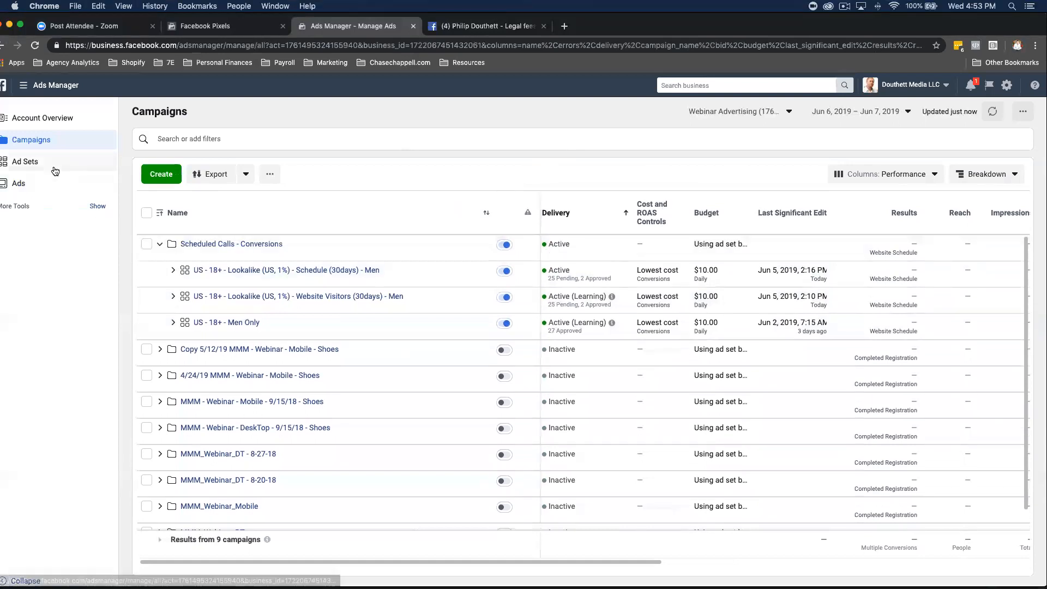
# Step: Filter the ad sets to those whose ad delivery is Active and select all of them
pyautogui.click(55, 171)
pyautogui.click(228, 140)
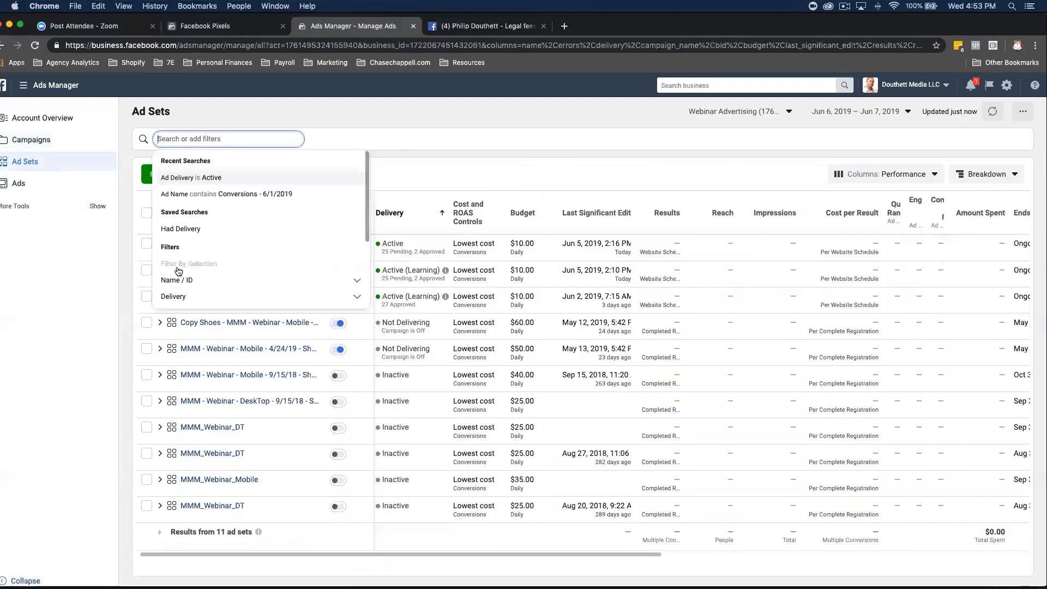
pyautogui.click(205, 178)
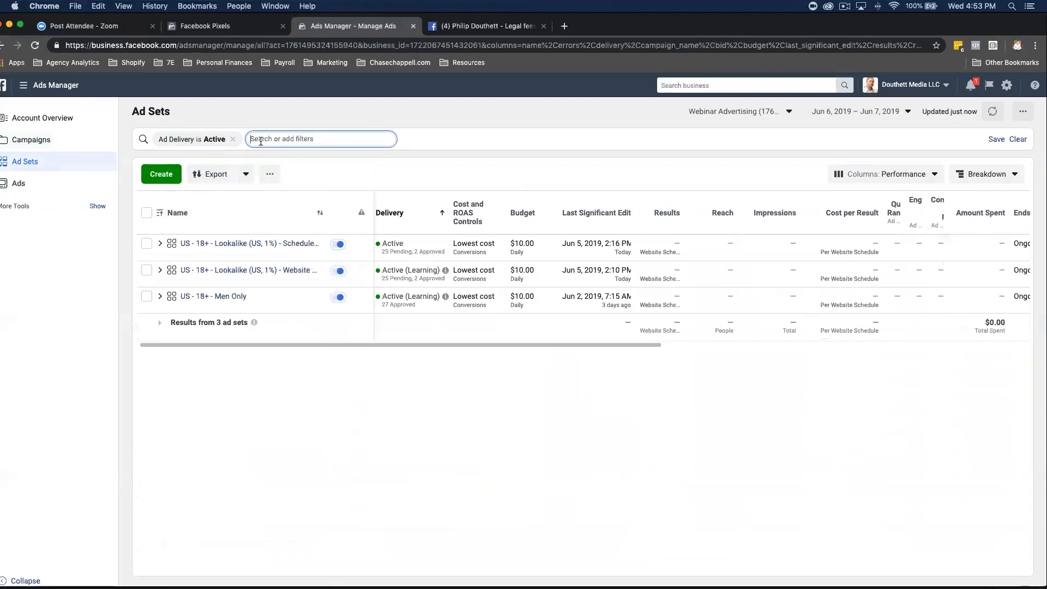
pyautogui.click(146, 215)
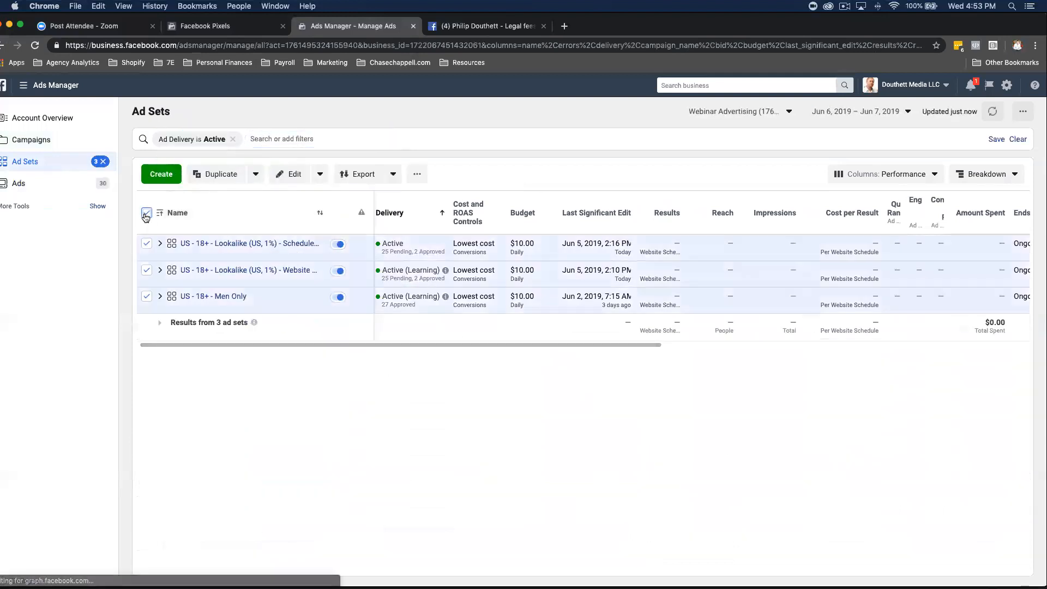
pyautogui.click(284, 177)
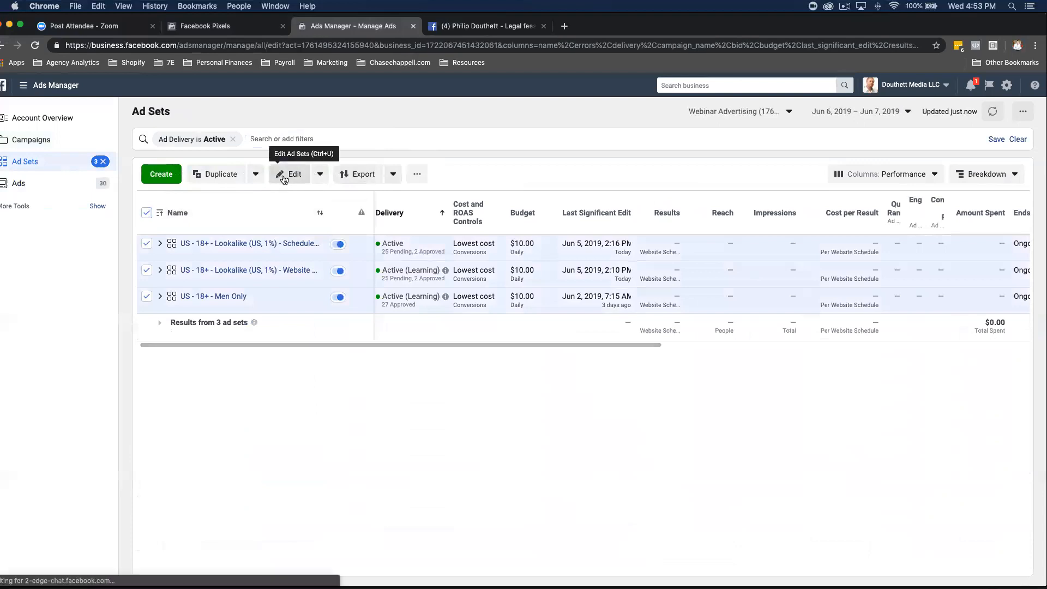
pyautogui.click(331, 174)
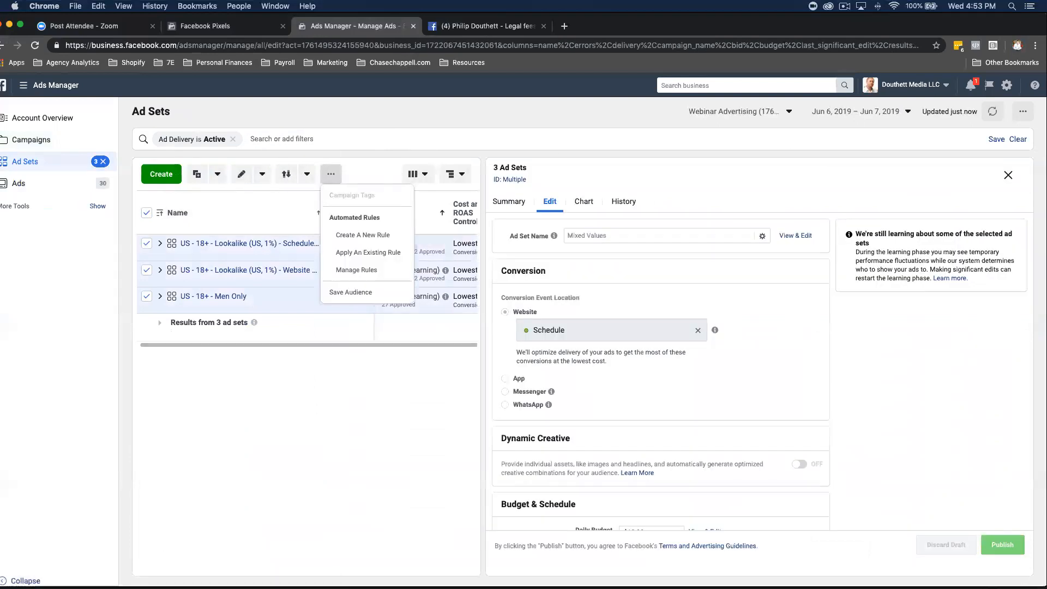
pyautogui.click(1008, 175)
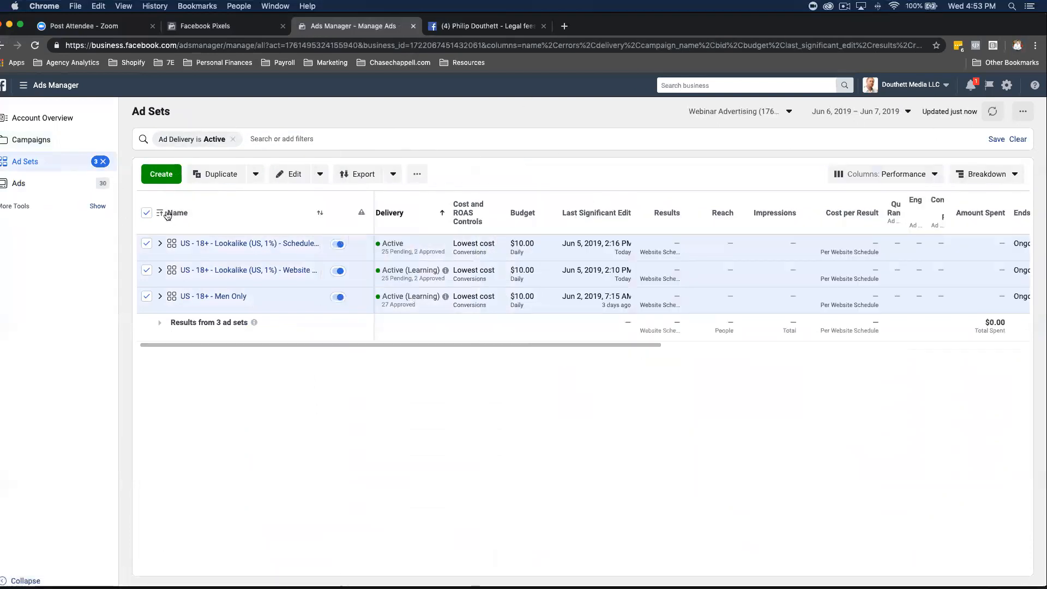
pyautogui.click(146, 214)
pyautogui.click(146, 213)
# Step: Try setting the daily budget of all three selected ad sets to $5.00 in bulk, and close the budget editor without publishing
pyautogui.click(322, 174)
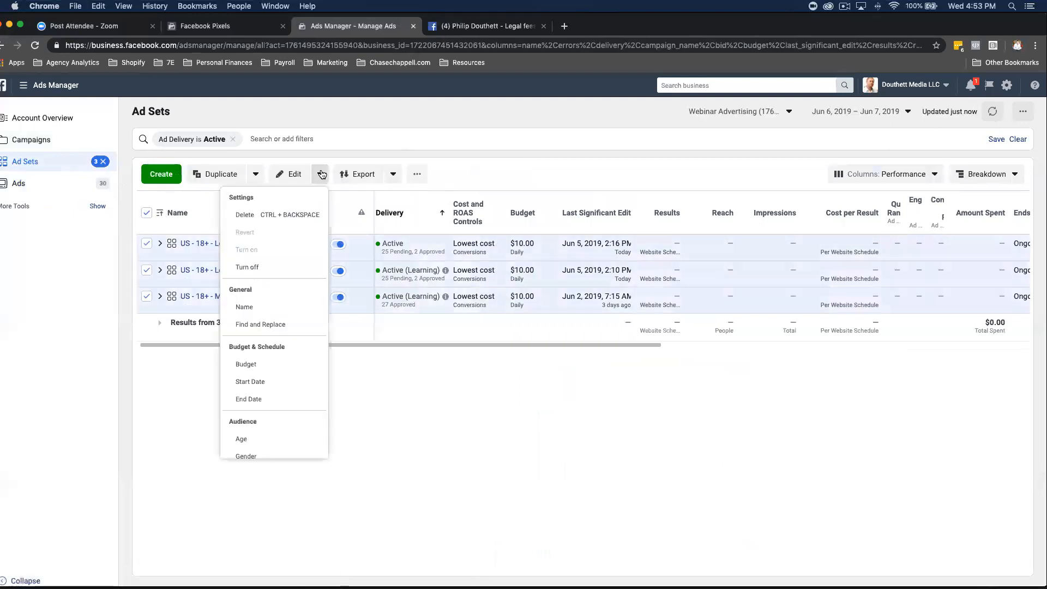
pyautogui.click(271, 365)
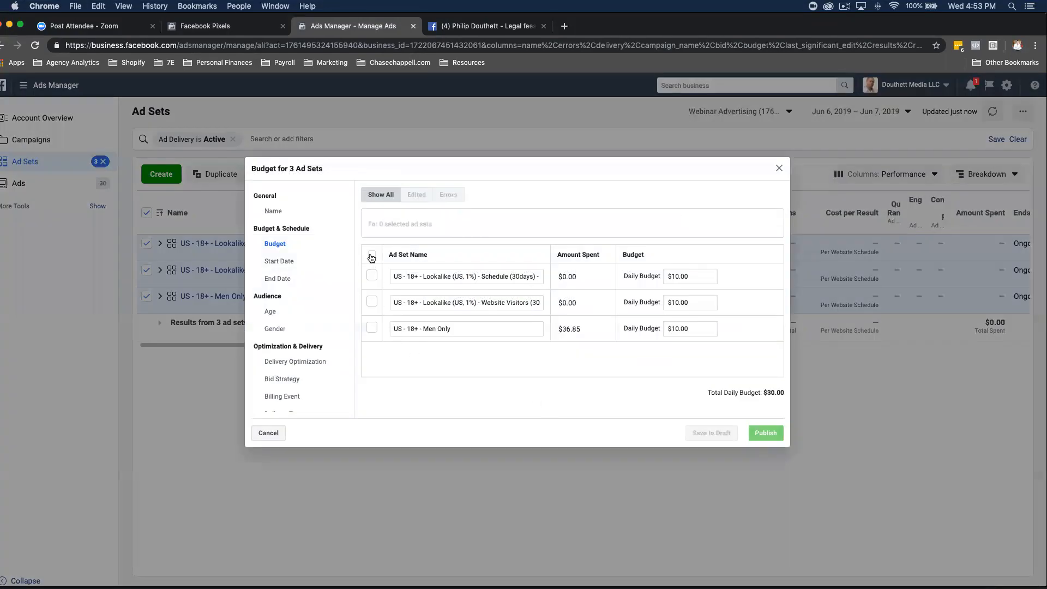
pyautogui.click(372, 256)
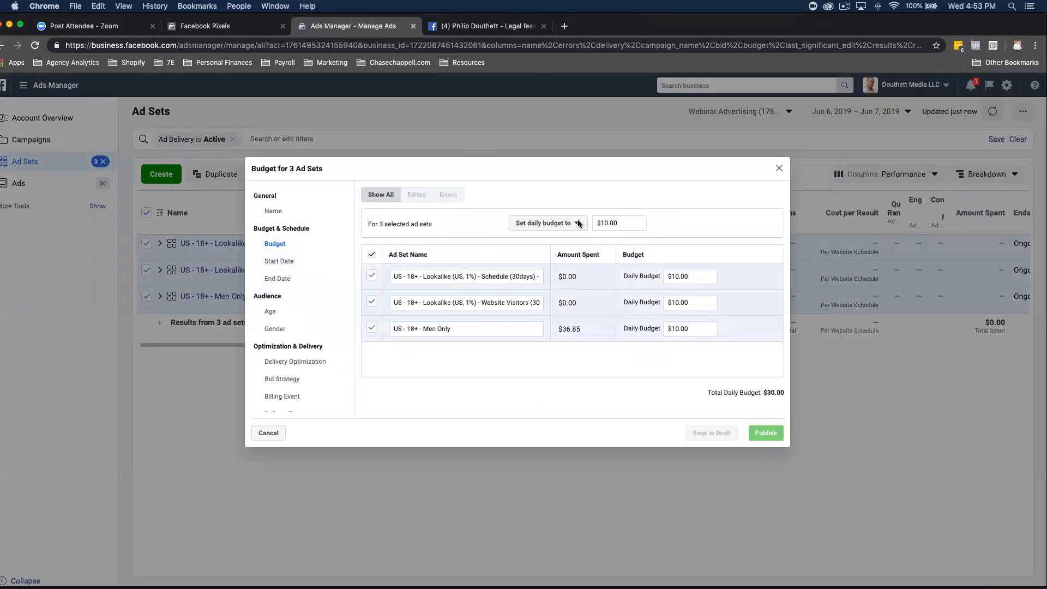
pyautogui.click(554, 223)
pyautogui.click(556, 223)
pyautogui.click(607, 222)
pyautogui.write('\\')
pyautogui.press('BackSpace')
pyautogui.press('BackSpace')
pyautogui.press('BackSpace')
pyautogui.write('5')
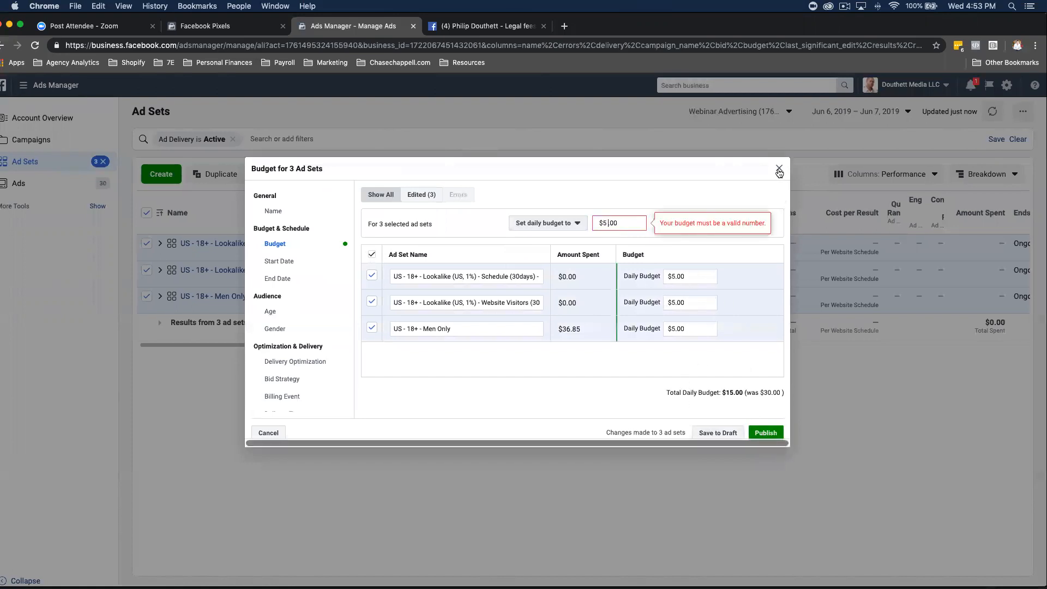
pyautogui.click(779, 169)
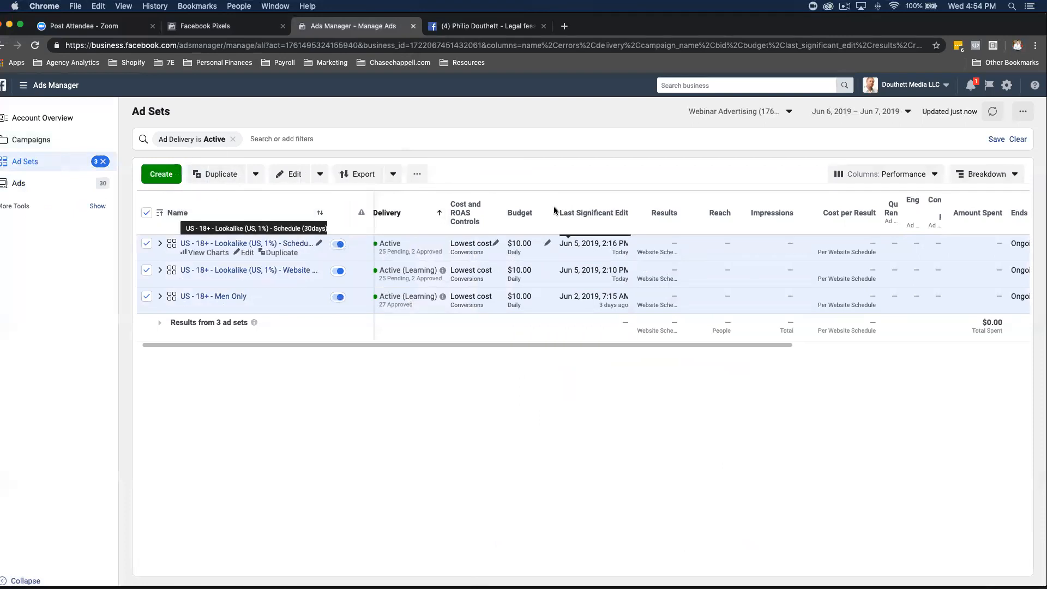
# Step: Look at the bulk edit options for the selected ad sets and deselect all of them
pyautogui.click(320, 174)
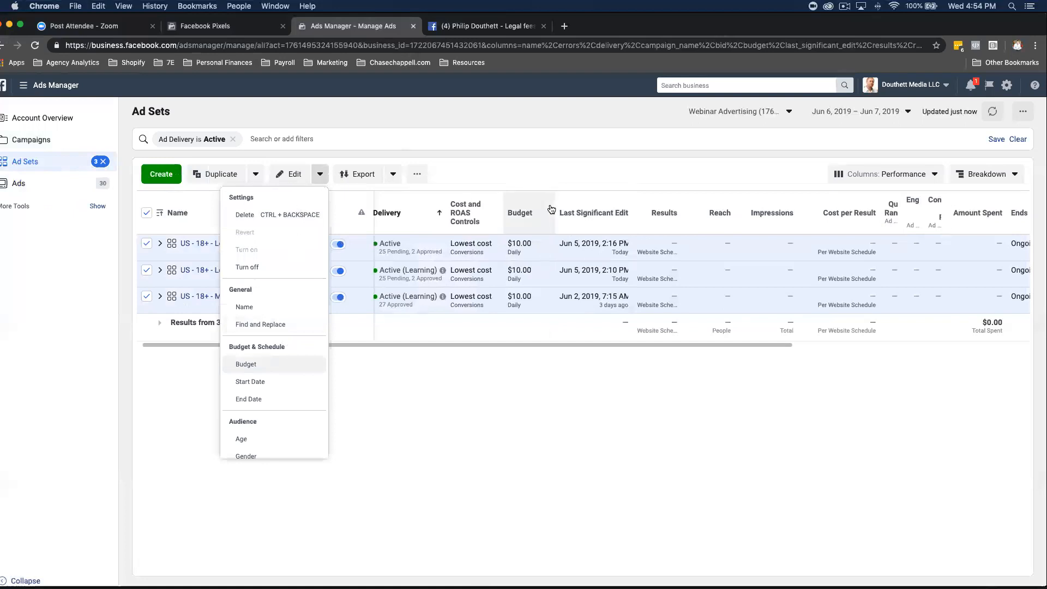
pyautogui.click(535, 428)
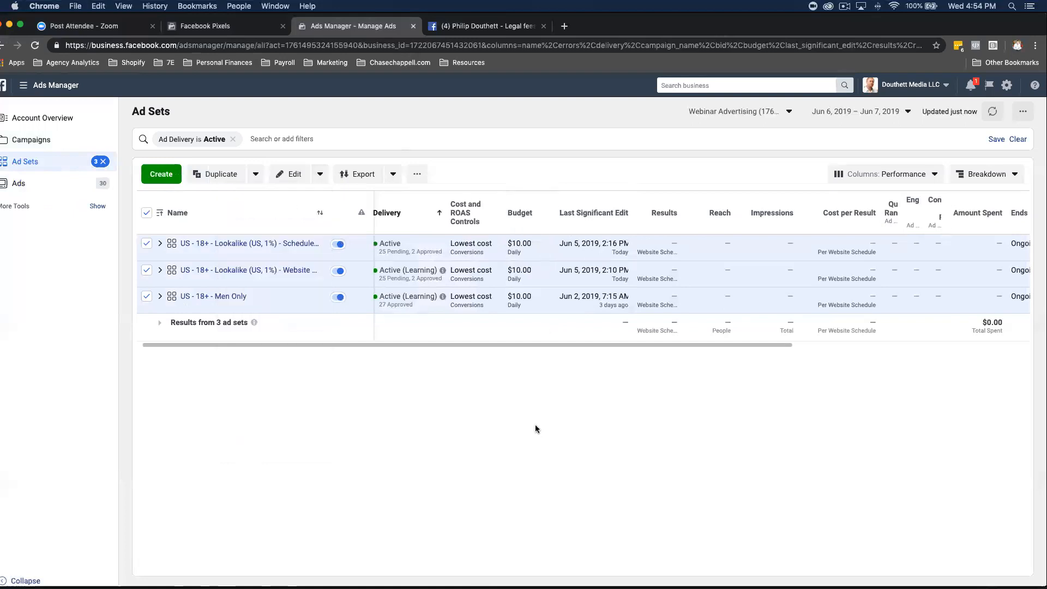
pyautogui.click(146, 213)
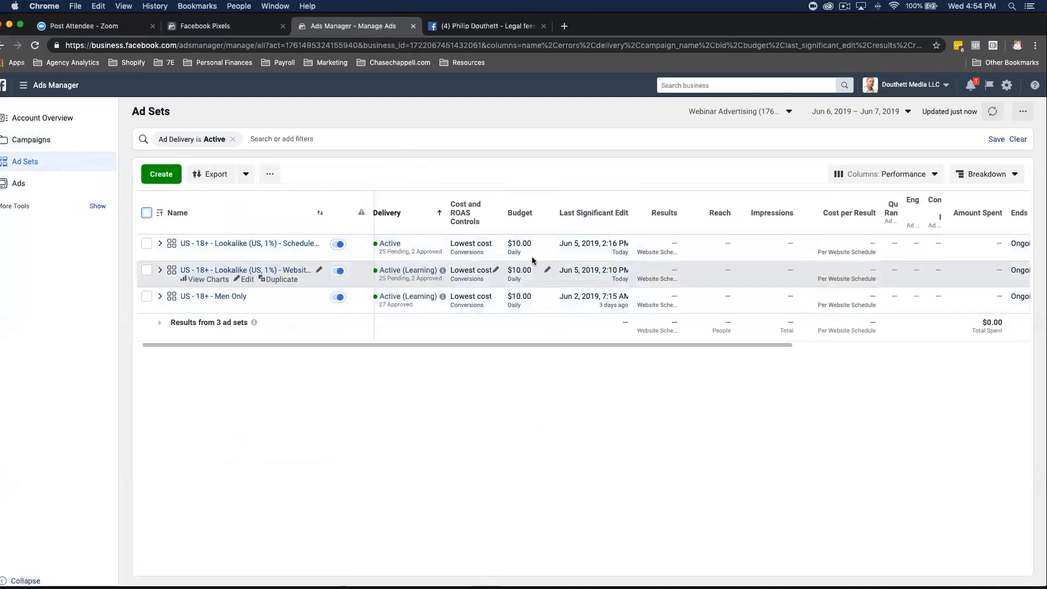